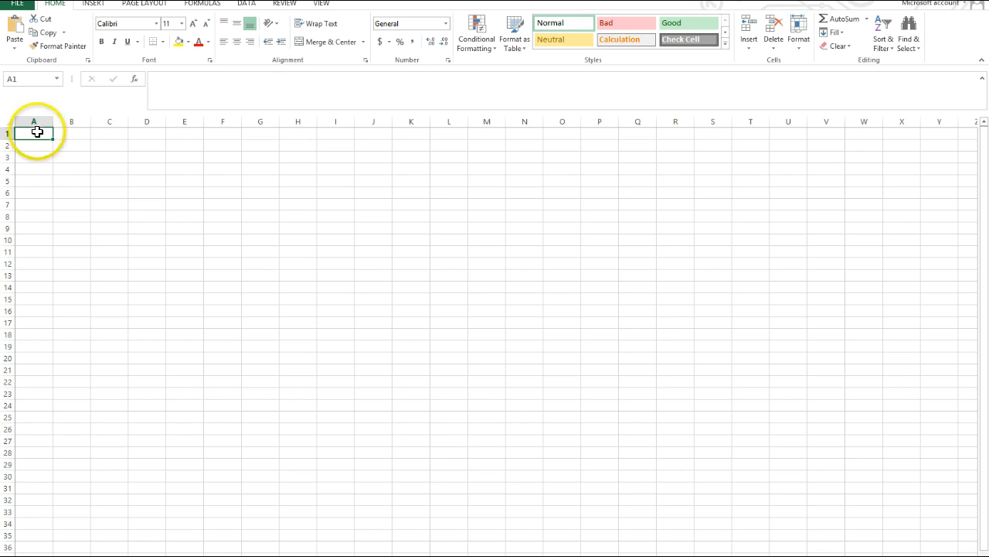
Enter the company title "BELL WHOLESALE COMPANY" in cell A1.
{"action": "left_click_drag", "start_coordinate": [36, 133], "coordinate": [35, 156]}
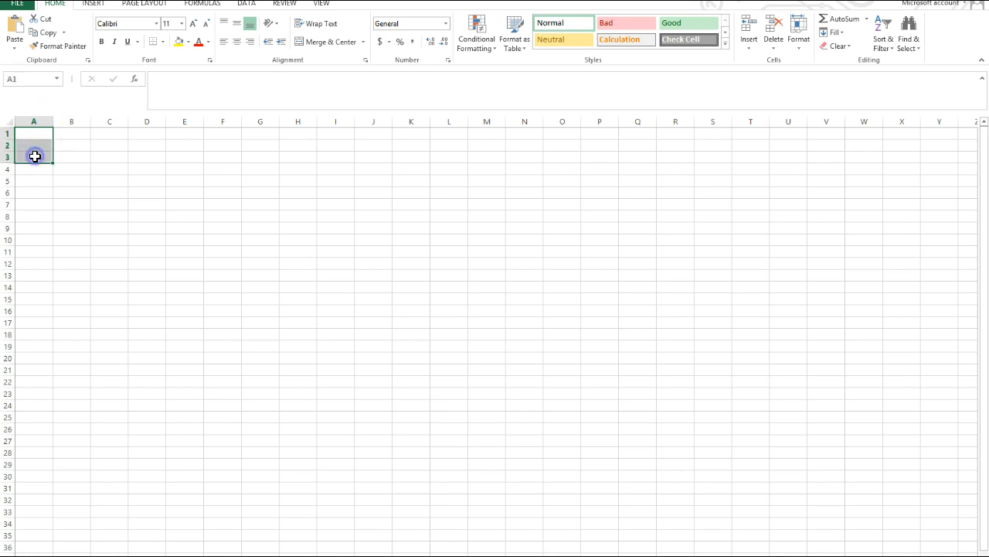
{"action": "left_click_drag", "start_coordinate": [34, 156], "coordinate": [38, 132]}
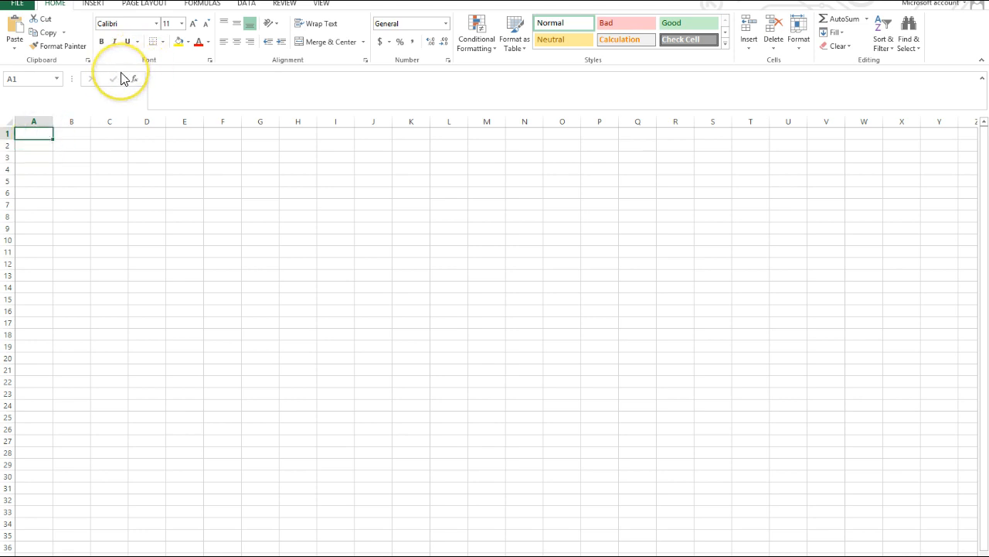
{"action": "type", "text": "BELL WHO"}
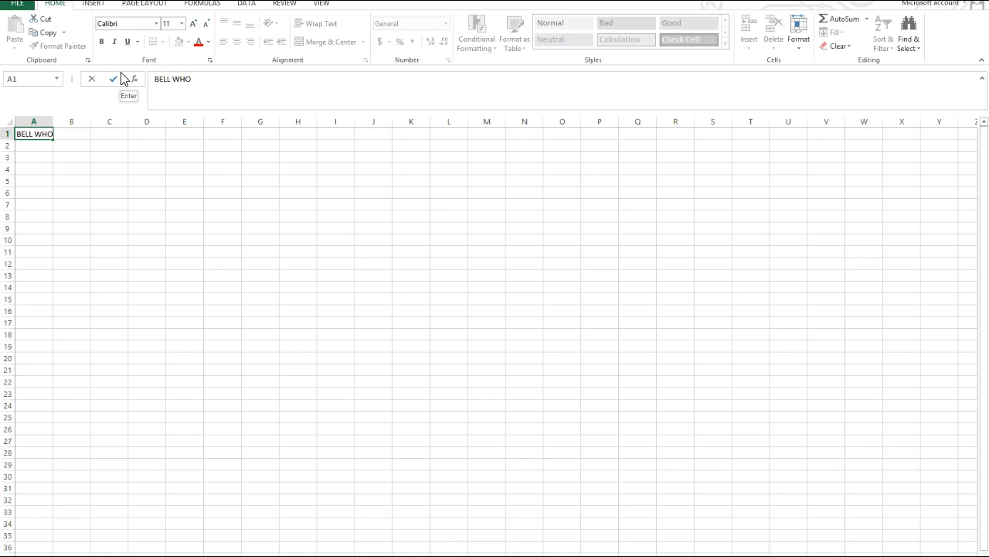
{"action": "type", "text": "LESALE COMPANY"}
{"action": "key", "text": "Return"}
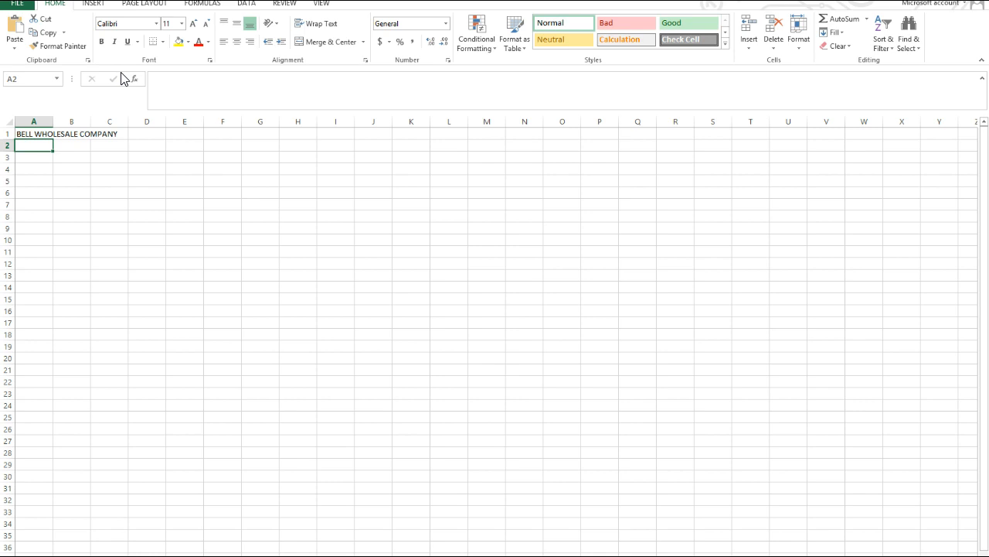
Enter "Income Statement" in cell A2 and "For Month Ending, August 31, 2015" in cell A3.
{"action": "type", "text": "Income S"}
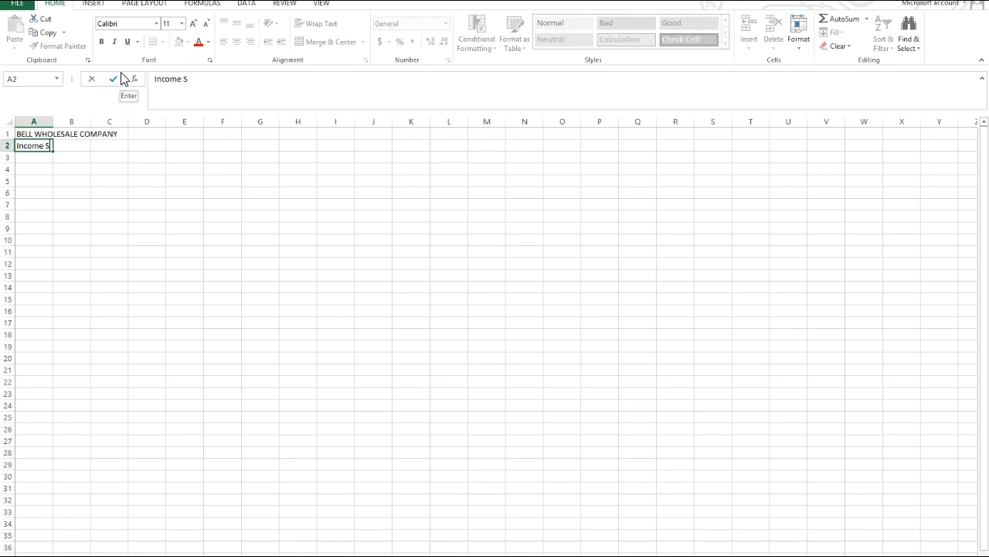
{"action": "type", "text": "tatement"}
{"action": "key", "text": "Return"}
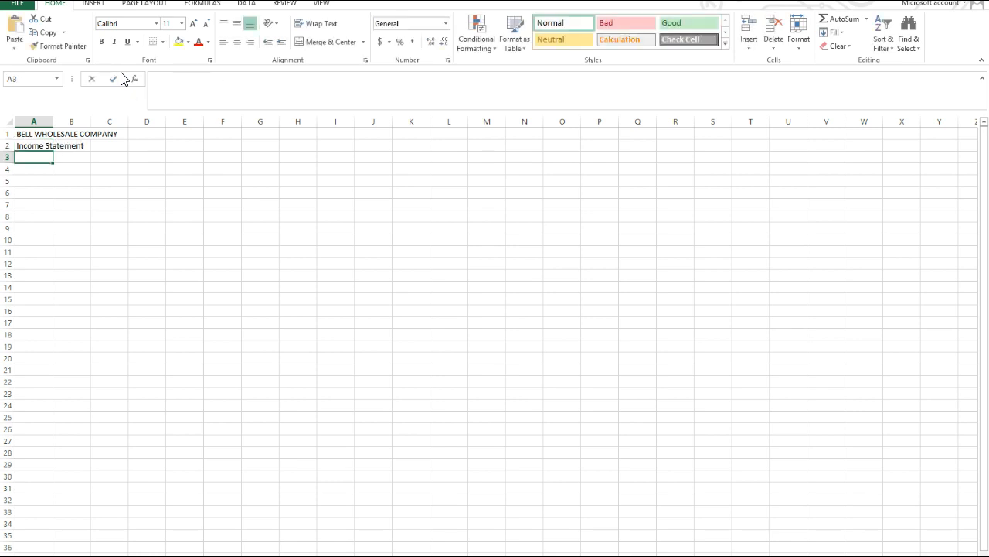
{"action": "type", "text": "For Month"}
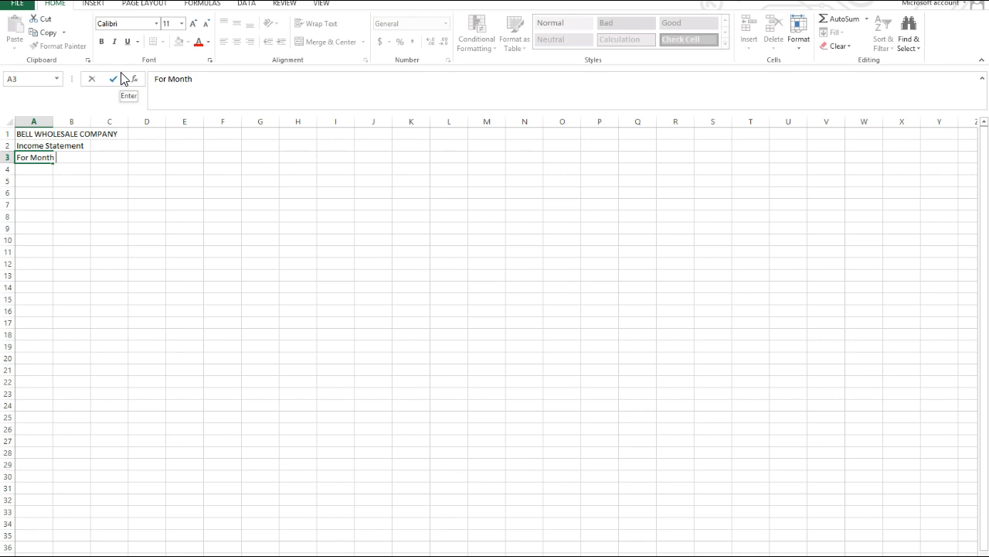
{"action": "type", "text": " Ending, Augus"}
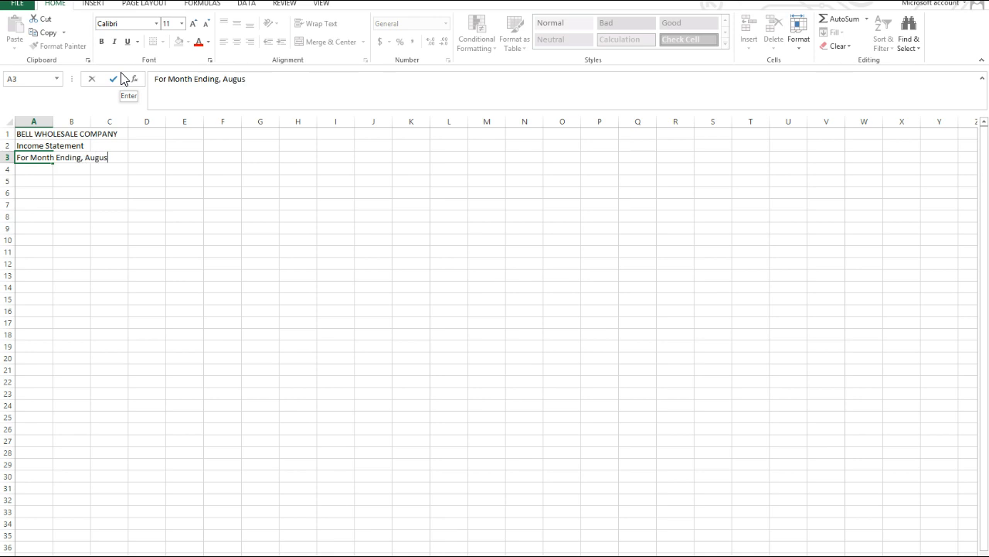
{"action": "type", "text": "t 31, 2015"}
{"action": "key", "text": "Return"}
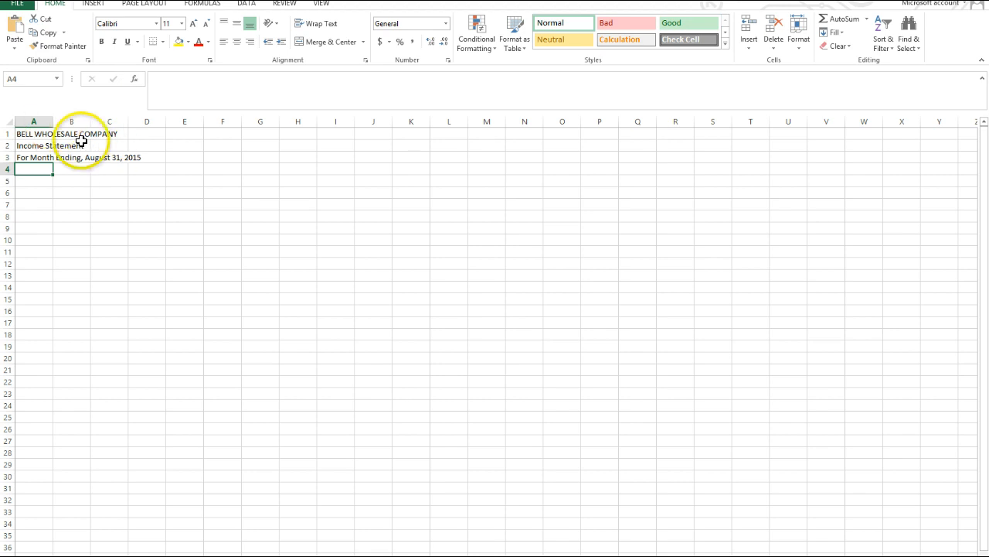
Leave row 4 blank and enter "Sales Revenue" in cell A5 and "Cost of good sold" in cell A6.
{"action": "left_click", "coordinate": [40, 180]}
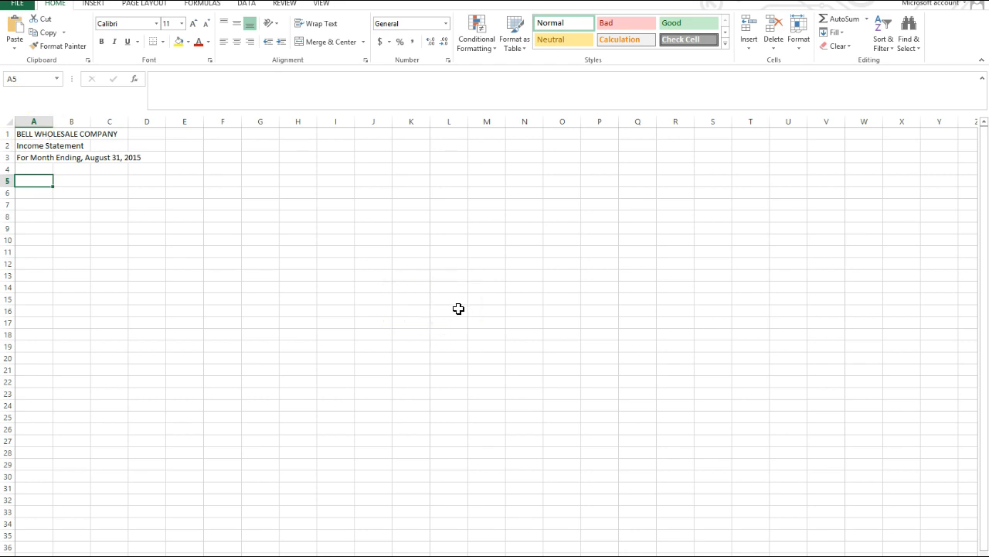
{"action": "type", "text": "Sales Reven"}
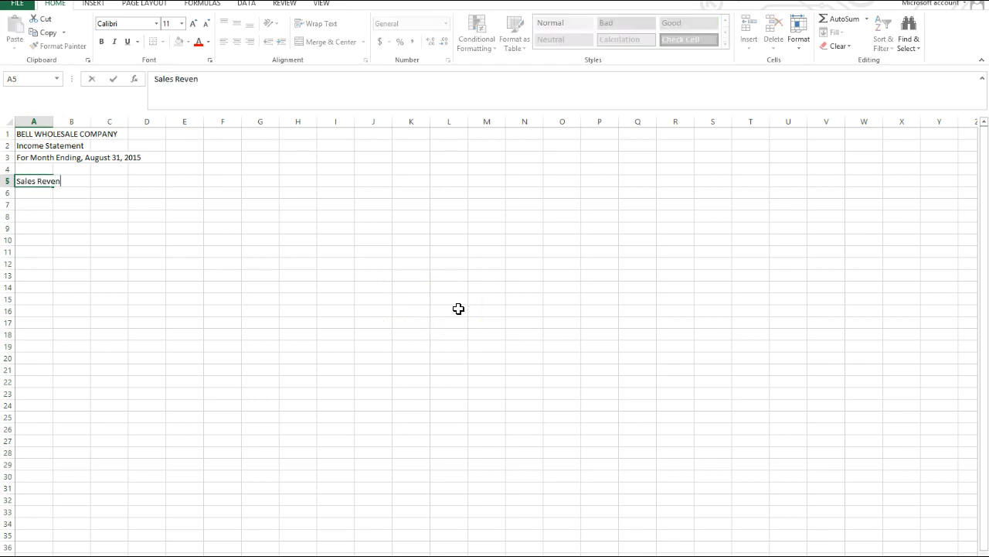
{"action": "type", "text": "ue"}
{"action": "key", "text": "Return"}
{"action": "type", "text": "Cost"}
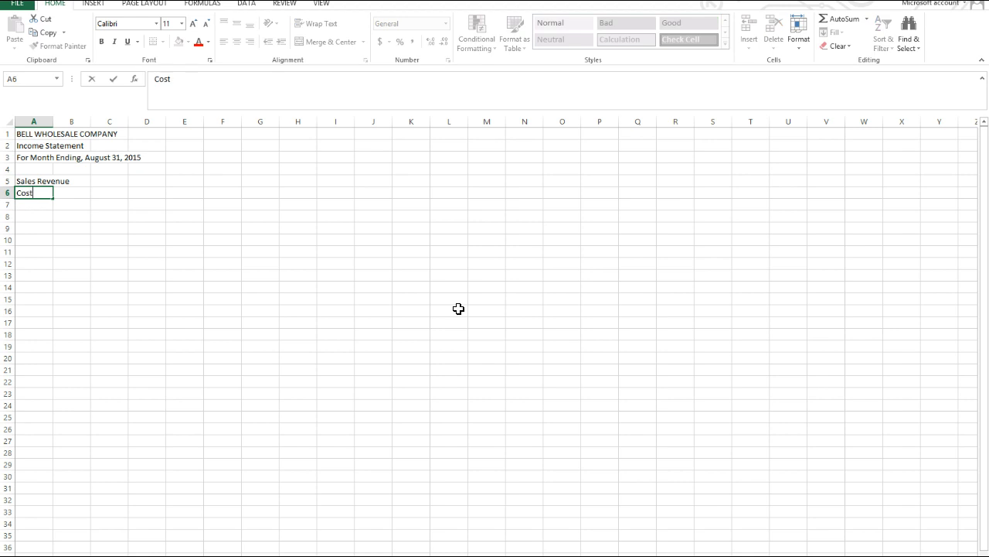
{"action": "type", "text": " of good sold"}
{"action": "left_click_drag", "start_coordinate": [288, 345], "coordinate": [188, 324]}
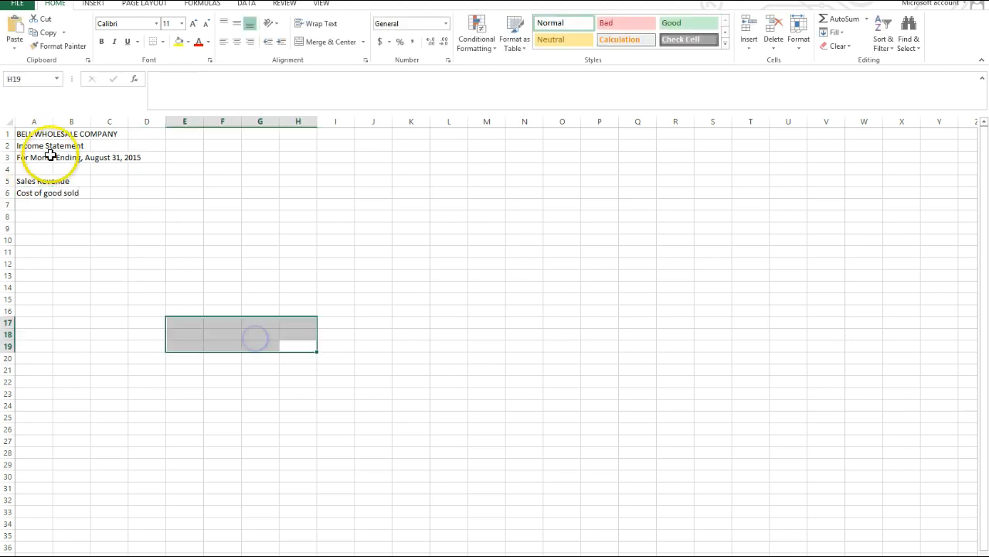
Correct the label in cell A5 to "Sales revenue" with a lowercase r.
{"action": "left_click", "coordinate": [25, 182]}
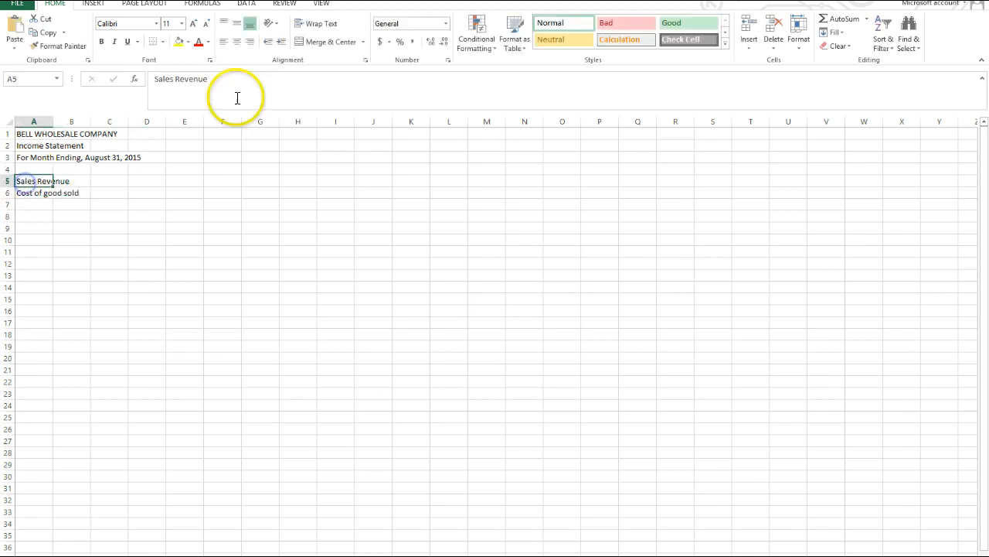
{"action": "left_click", "coordinate": [180, 79]}
{"action": "key", "text": "BackSpace"}
{"action": "type", "text": "r"}
{"action": "left_click_drag", "start_coordinate": [265, 288], "coordinate": [265, 299]}
Enter "Gross profit" in cell A7 and the heading "Operating expenses:" in cell A8.
{"action": "left_click", "coordinate": [25, 202]}
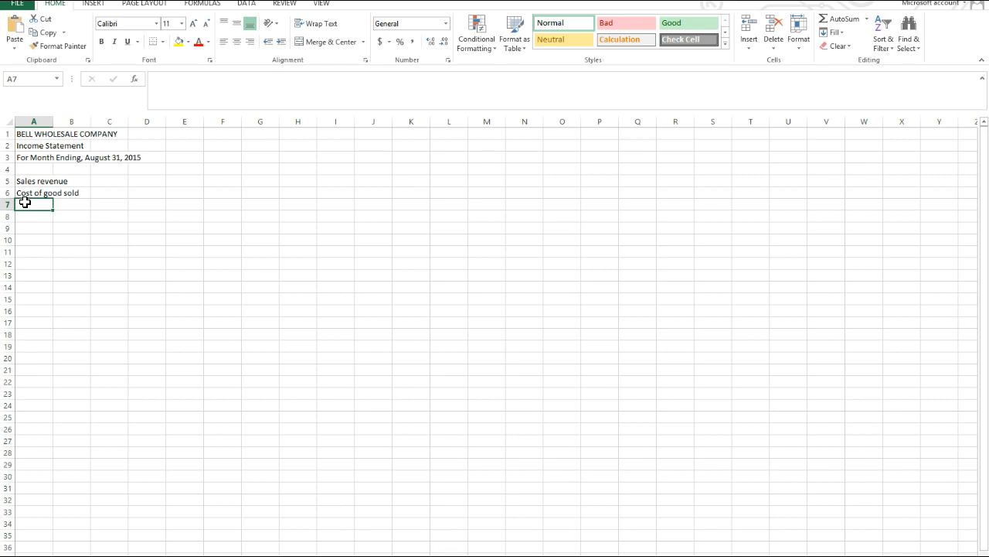
{"action": "type", "text": "Gross prof"}
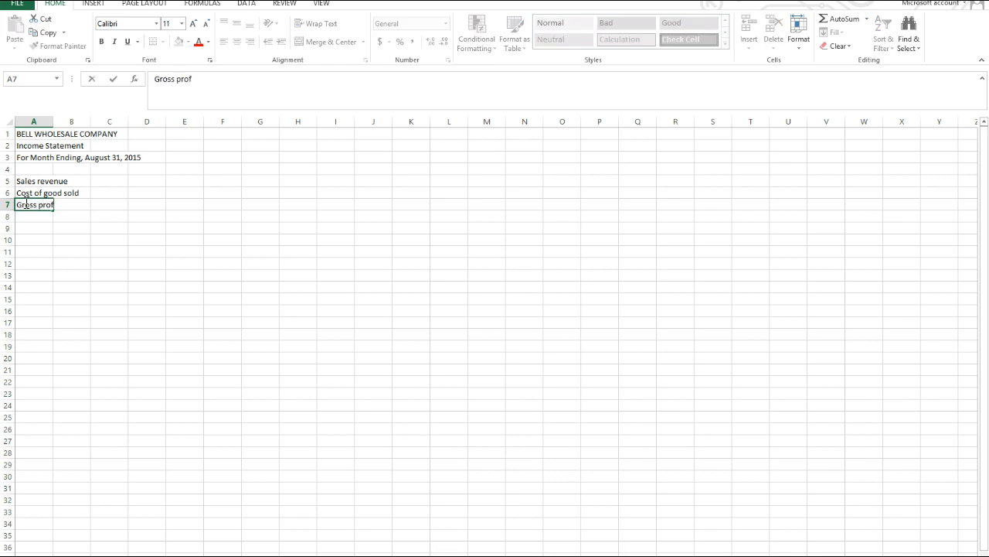
{"action": "type", "text": "it"}
{"action": "key", "text": "Return"}
{"action": "type", "text": "Operatin"}
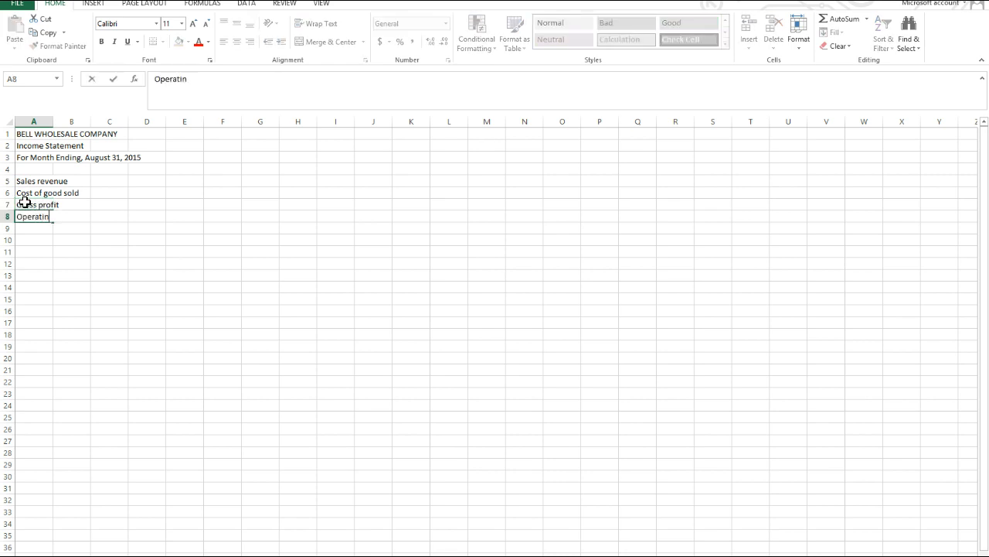
{"action": "type", "text": "g expenses:"}
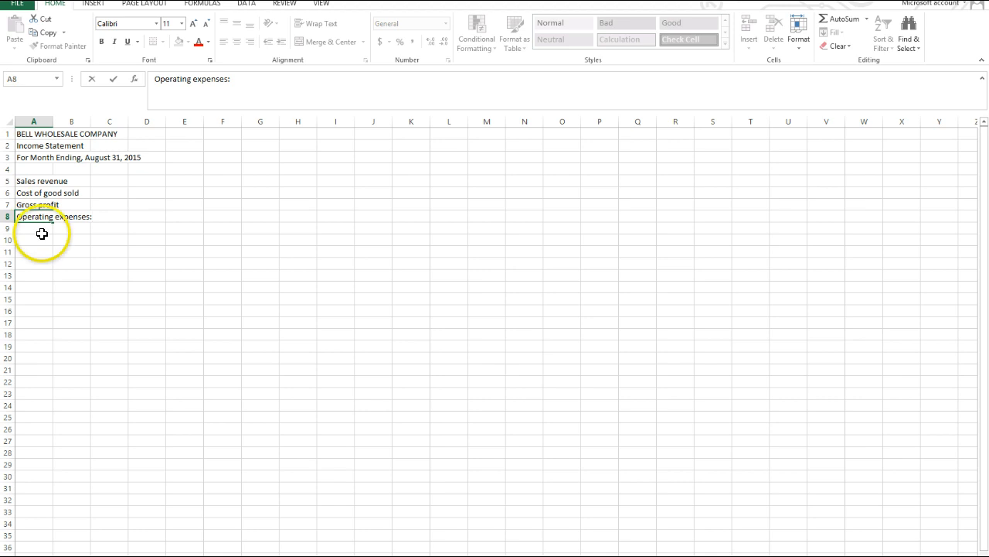
Indent cell A9 by one level and enter "Salaries" in it.
{"action": "left_click", "coordinate": [38, 230]}
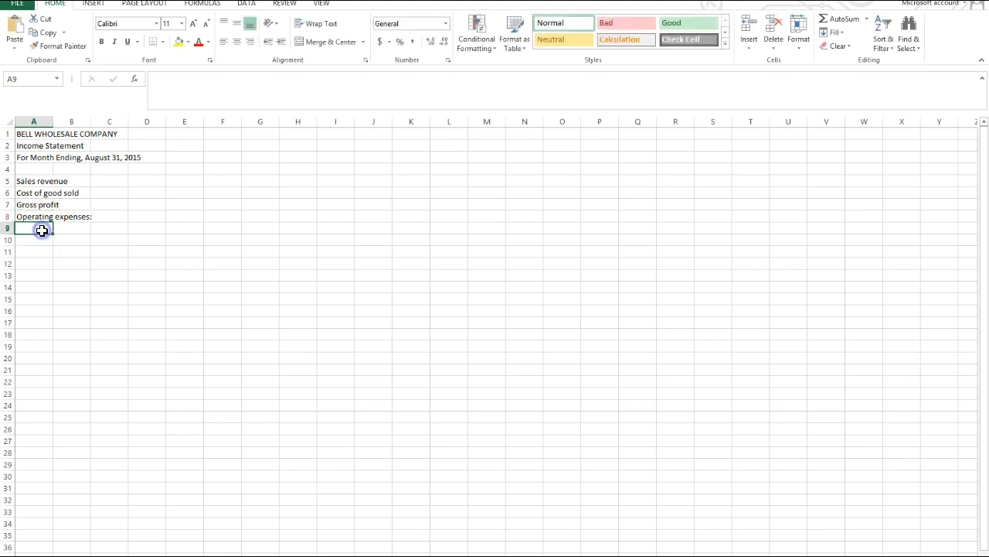
{"action": "left_click", "coordinate": [283, 43]}
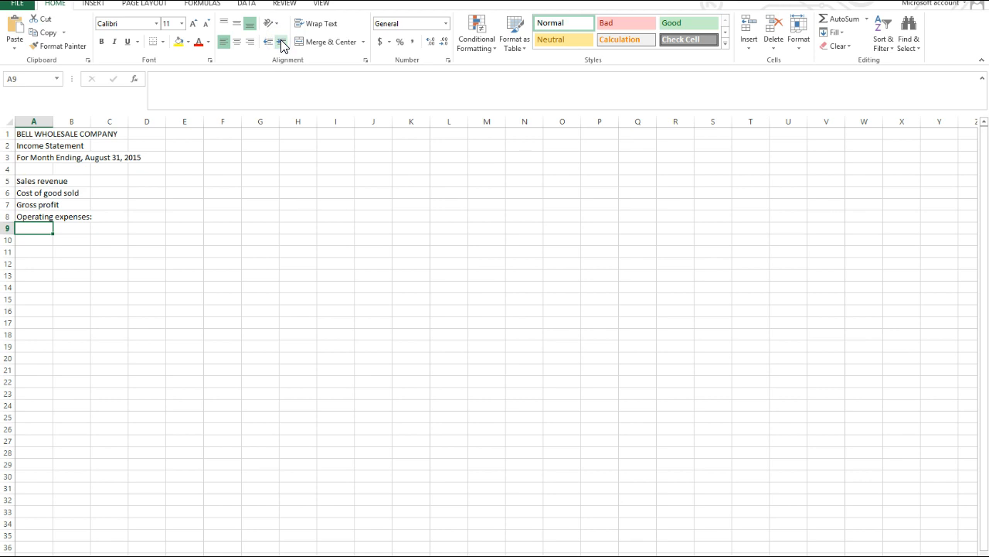
{"action": "type", "text": "Salr"}
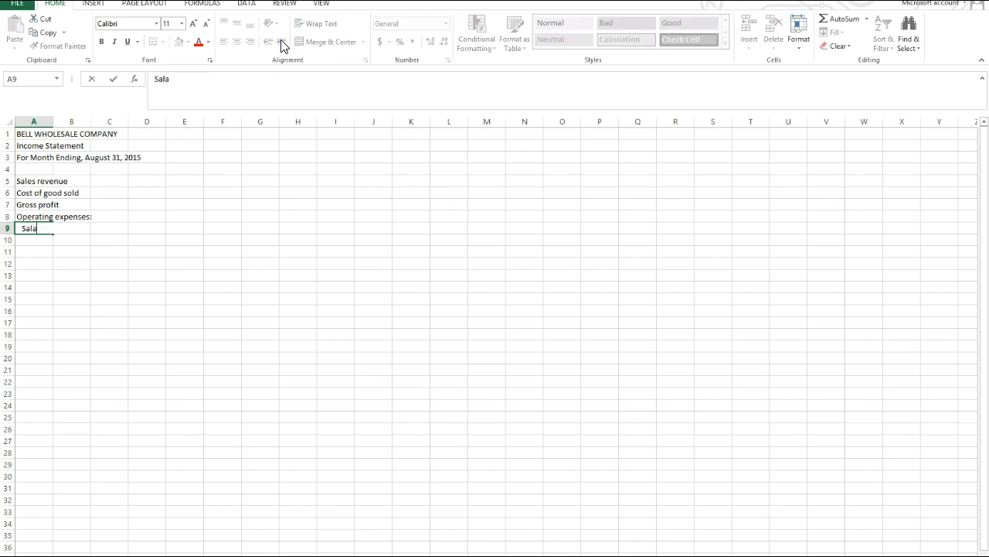
{"action": "key", "text": "Return"}
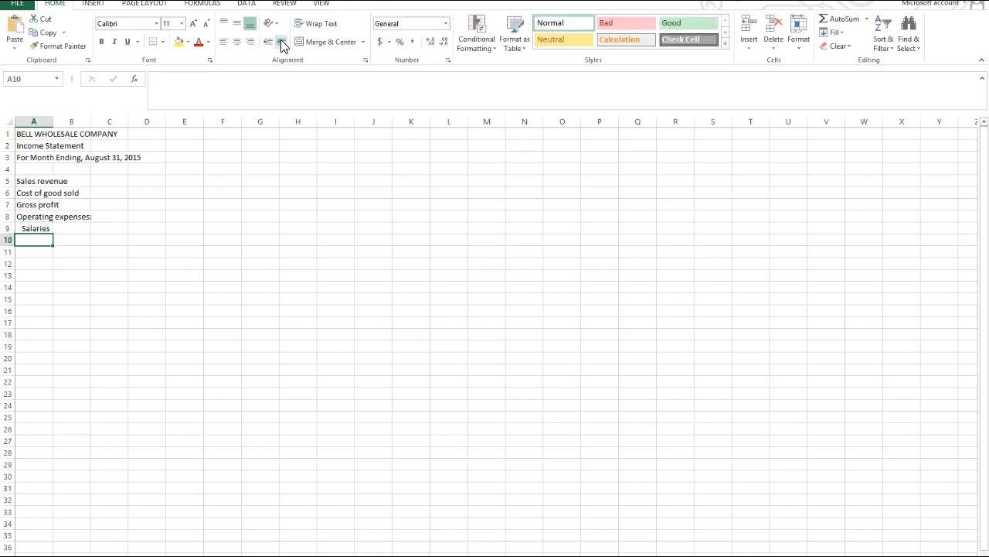
Enter the expense labels "Utilities" in cell A10 and "Bad debt" in cell A11.
{"action": "type", "text": "Utilities"}
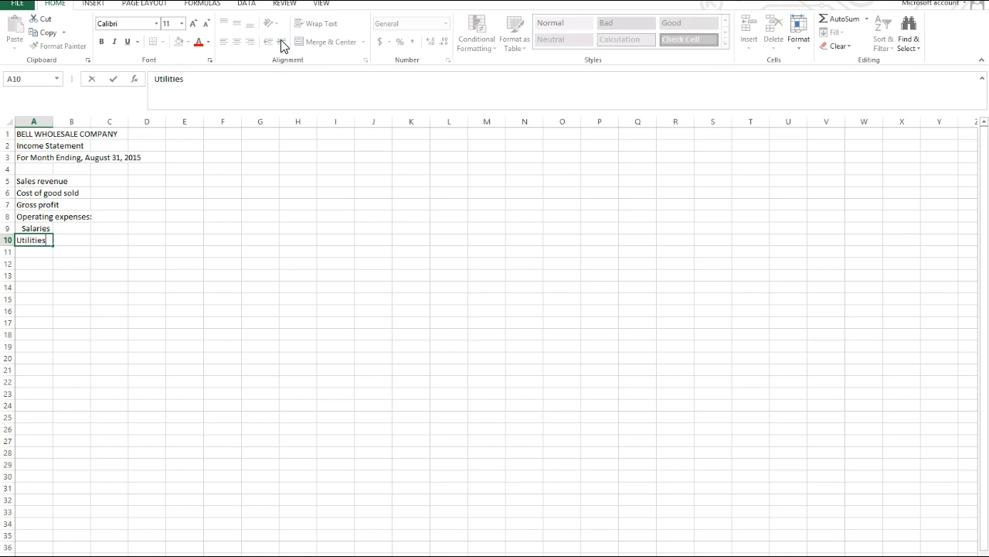
{"action": "key", "text": "Return"}
{"action": "type", "text": "Bade"}
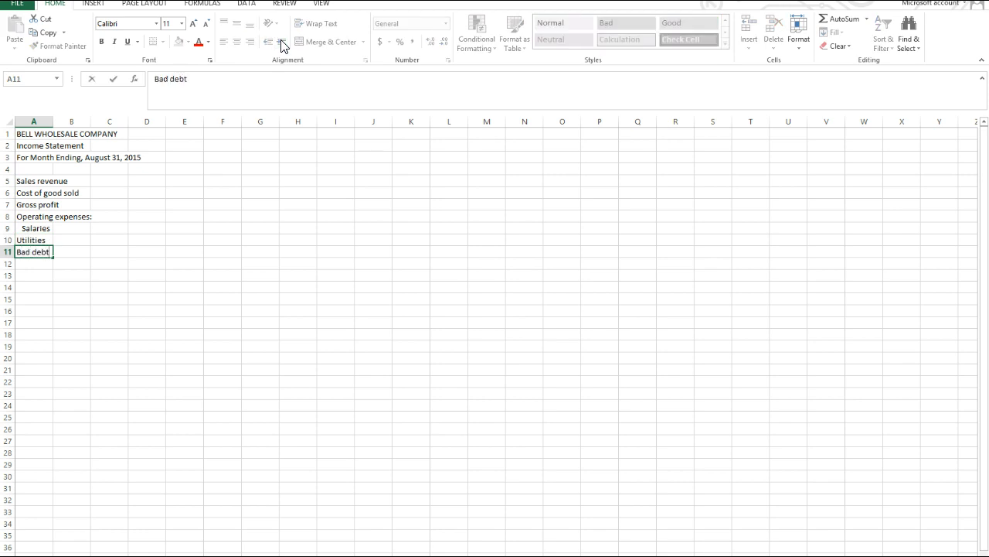
{"action": "key", "text": "Return"}
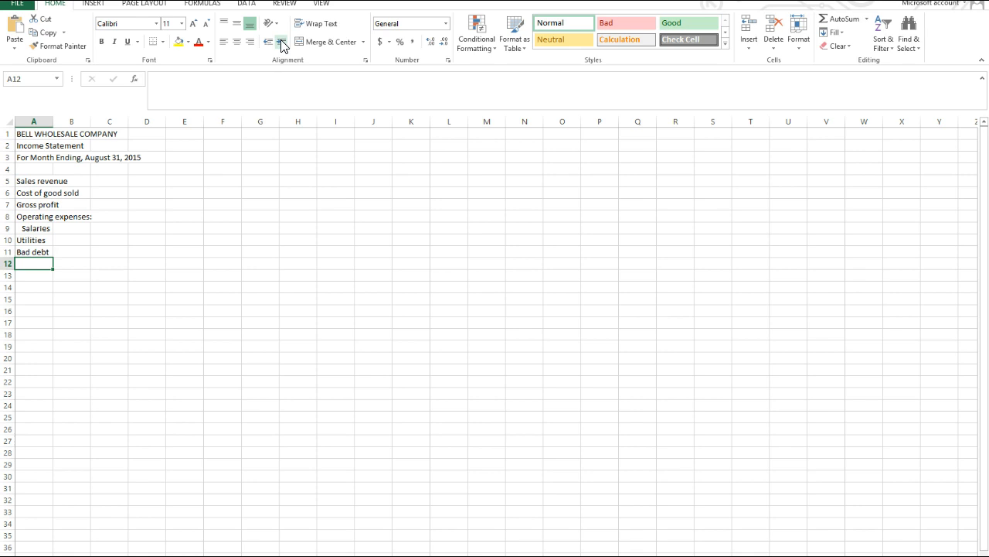
Enter the expense labels "Depreciation" in cell A12 and "Rent" in cell A13.
{"action": "type", "text": "Depreciation"}
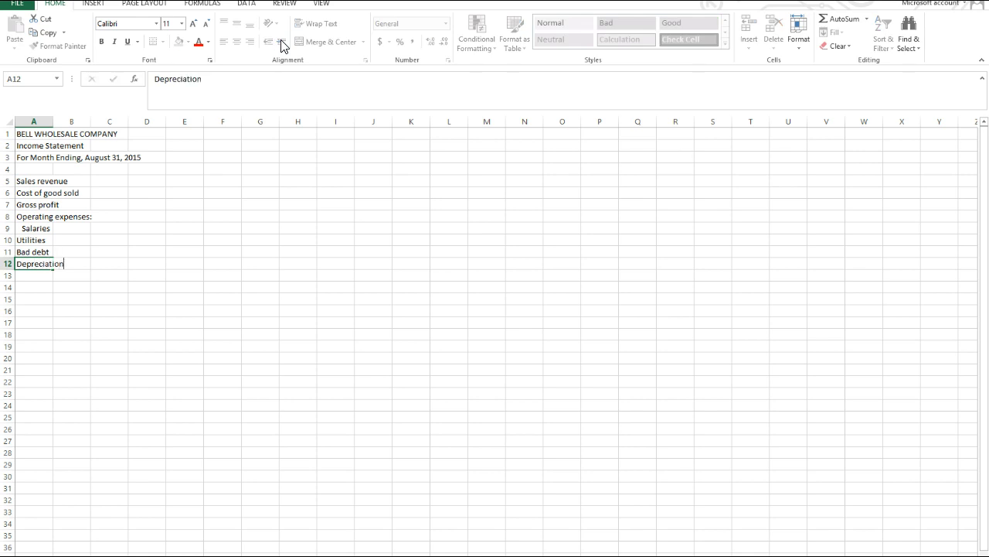
{"action": "key", "text": "Return"}
{"action": "type", "text": "Rent"}
{"action": "key", "text": "Return"}
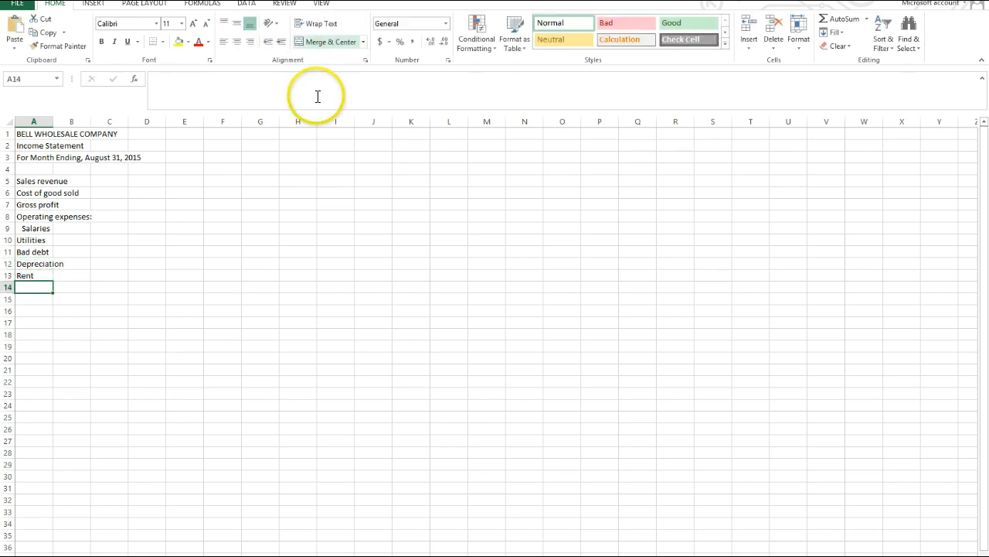
Indent the expense labels in A10:A13 by one level and widen column A to fit the account labels.
{"action": "left_click_drag", "start_coordinate": [22, 240], "coordinate": [25, 272]}
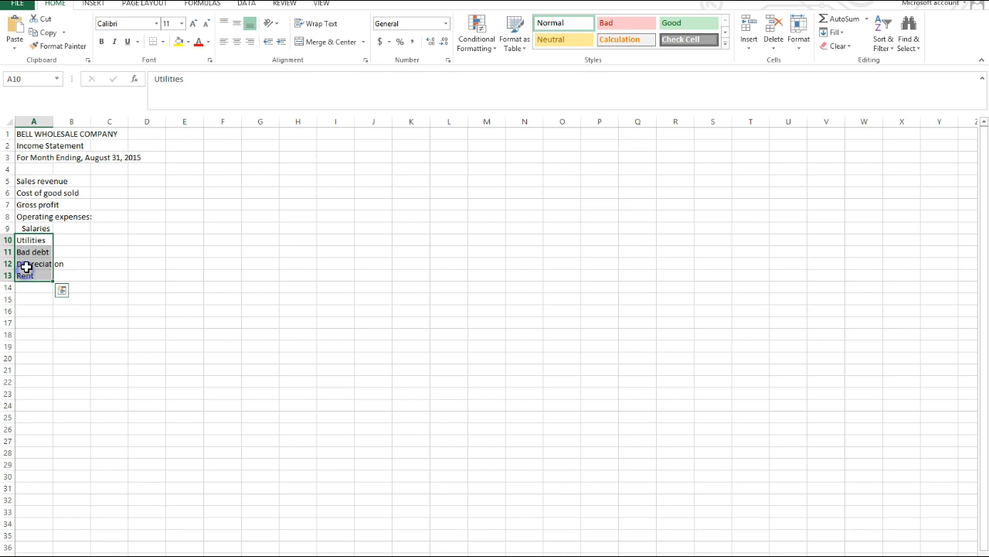
{"action": "left_click", "coordinate": [282, 42]}
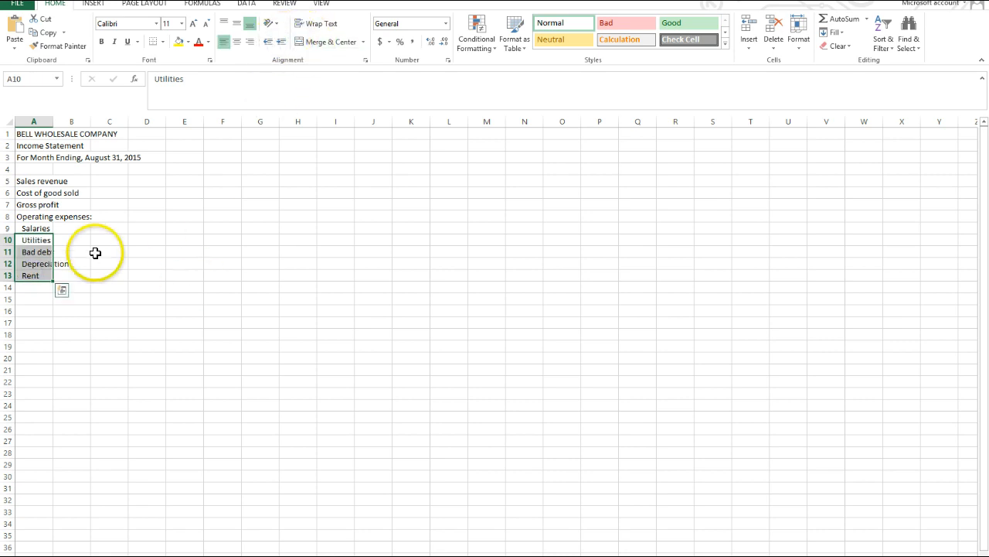
{"action": "left_click", "coordinate": [147, 275]}
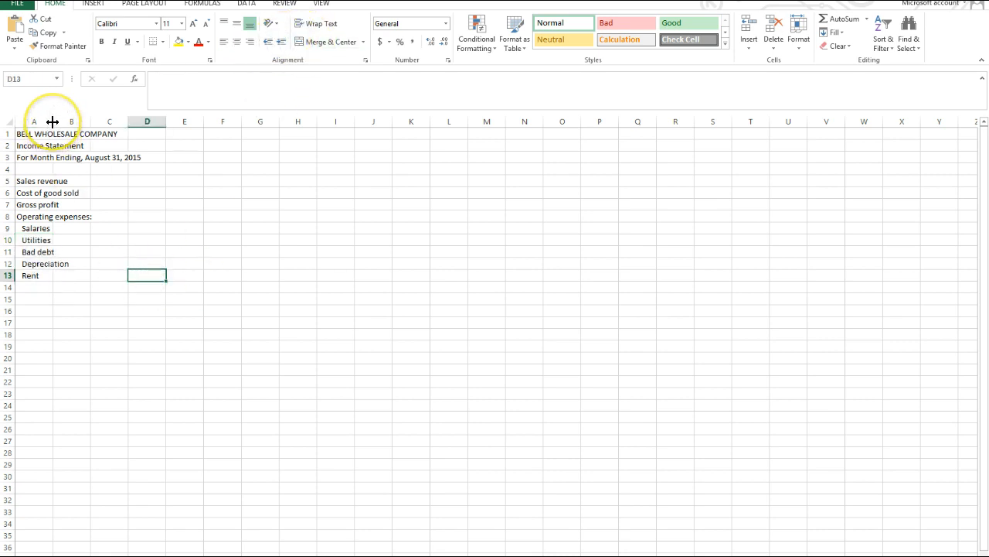
{"action": "left_click_drag", "start_coordinate": [53, 121], "coordinate": [109, 122]}
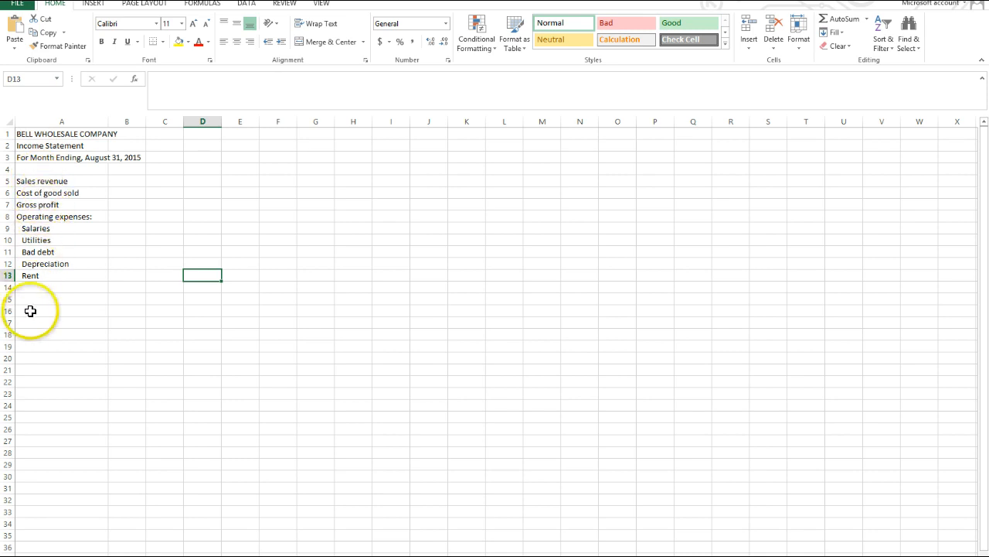
Enter the labels "Total operating expenses" in cell A14 and "Other income (expenses)" in cell A15.
{"action": "left_click", "coordinate": [33, 288]}
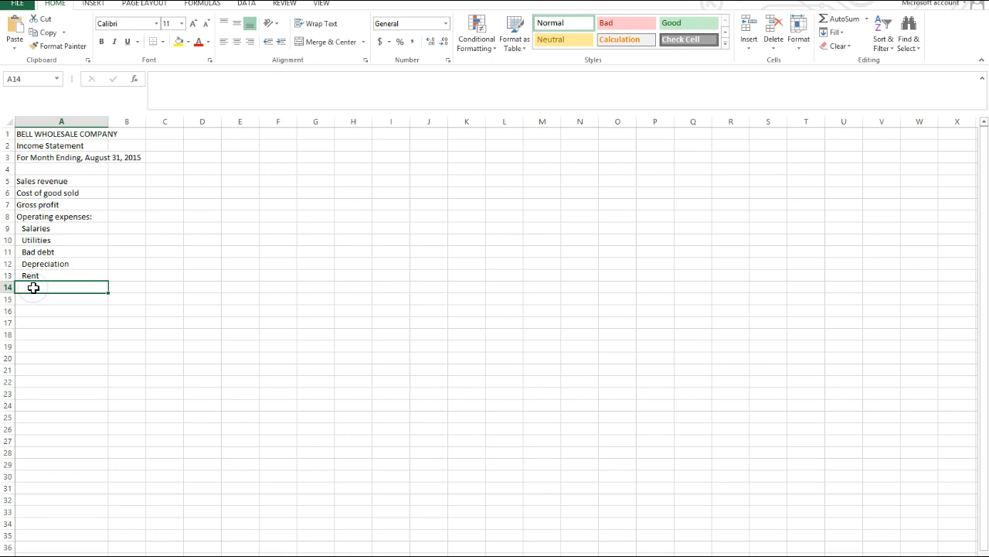
{"action": "type", "text": "Total operati"}
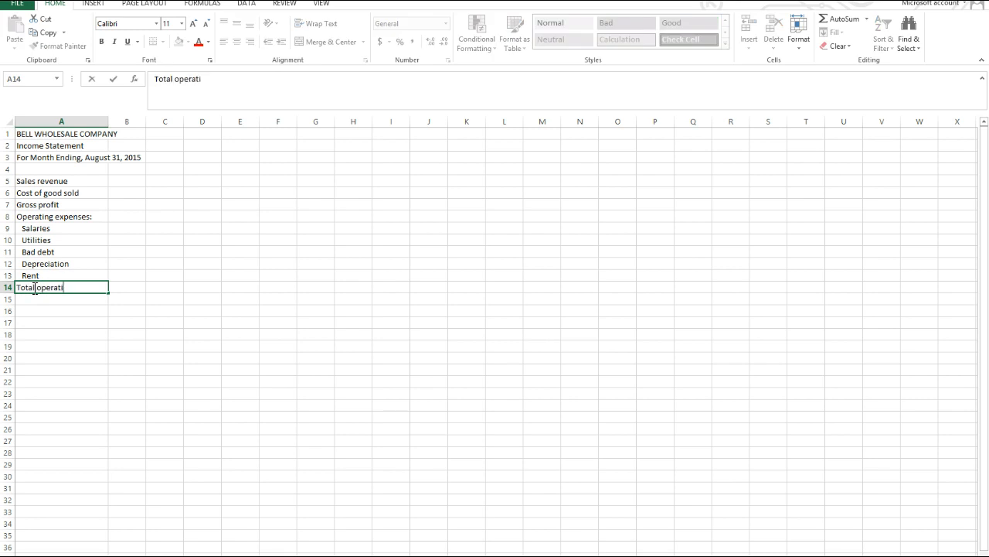
{"action": "type", "text": "ng expenses"}
{"action": "key", "text": "Return"}
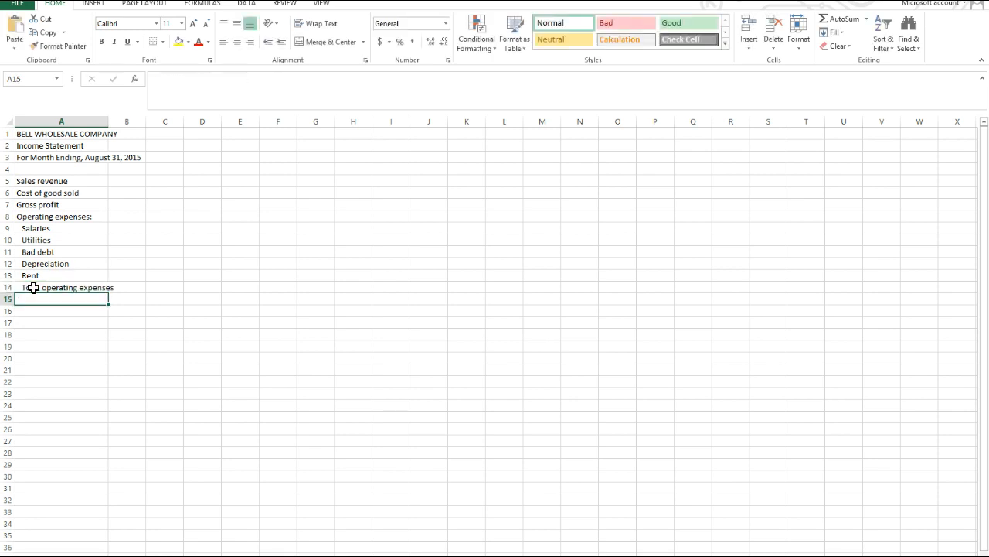
{"action": "type", "text": "Other inc"}
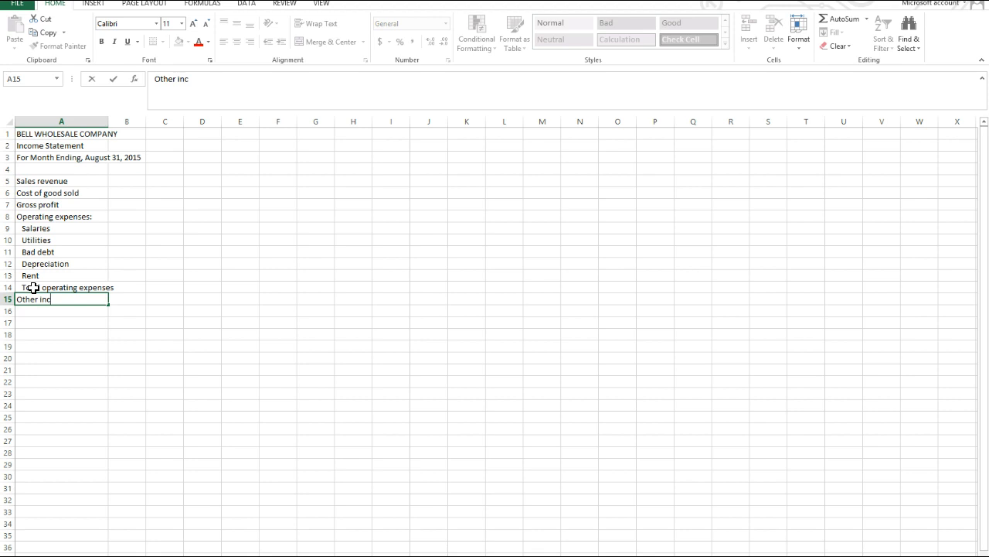
{"action": "type", "text": "ome (expenses)"}
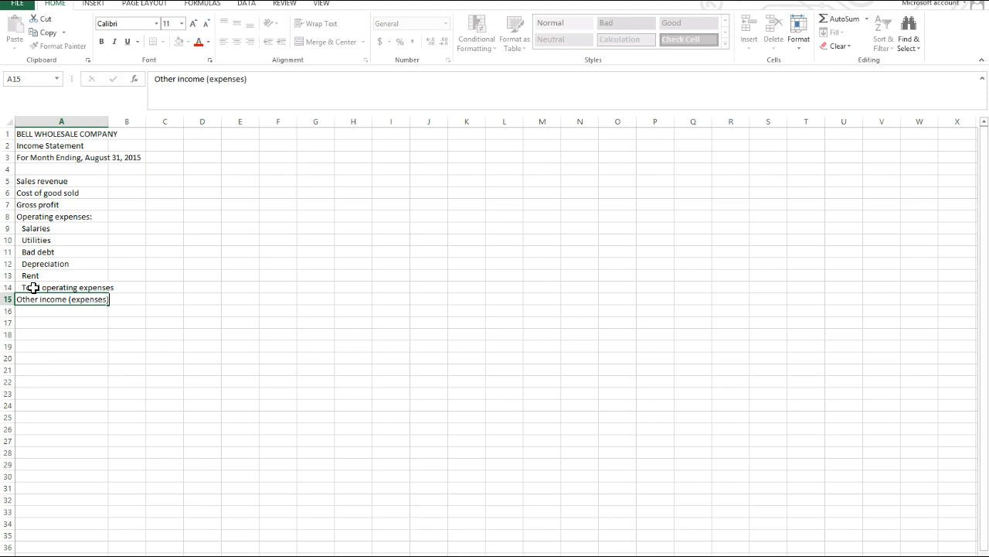
{"action": "key", "text": "Return"}
Enter the labels "Interest revenue" in cell A16 and "Interest expense" in cell A17.
{"action": "type", "text": "Intere"}
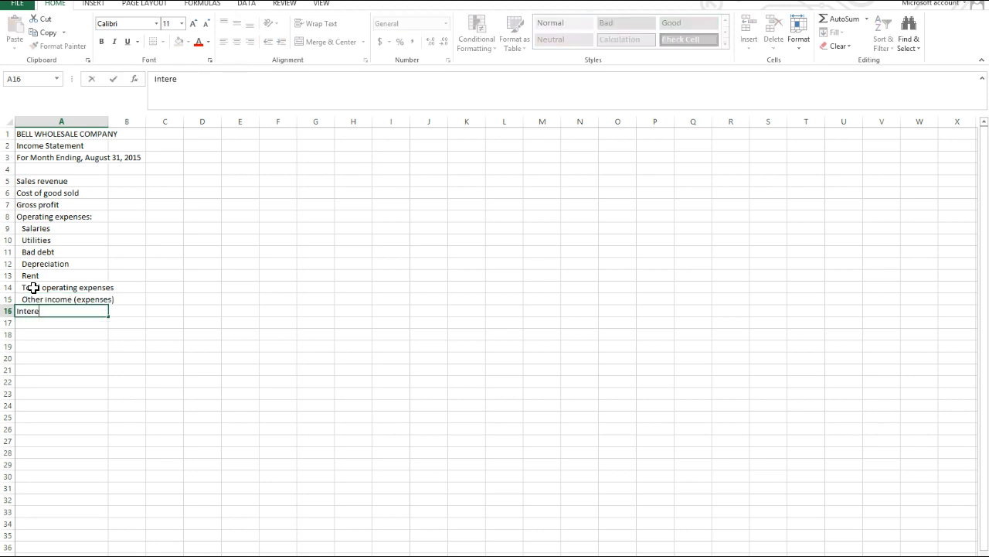
{"action": "type", "text": "st revenue"}
{"action": "key", "text": "Return"}
{"action": "type", "text": "iub"}
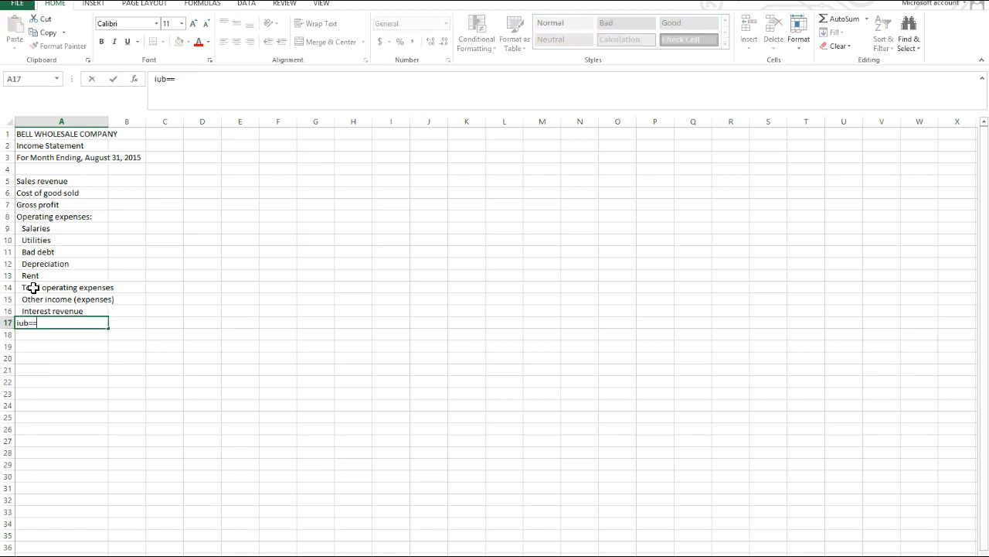
{"action": "type", "text": "="}
{"action": "key", "text": "BackSpace"}
{"action": "key", "text": "BackSpace"}
{"action": "key", "text": "BackSpace"}
{"action": "type", "text": "Inter"}
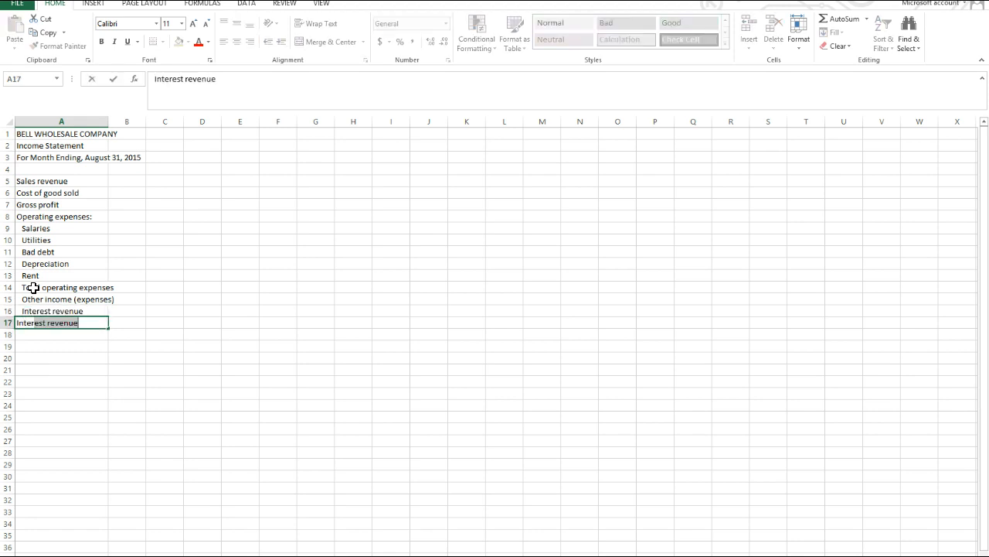
{"action": "type", "text": "est expense"}
{"action": "key", "text": "Return"}
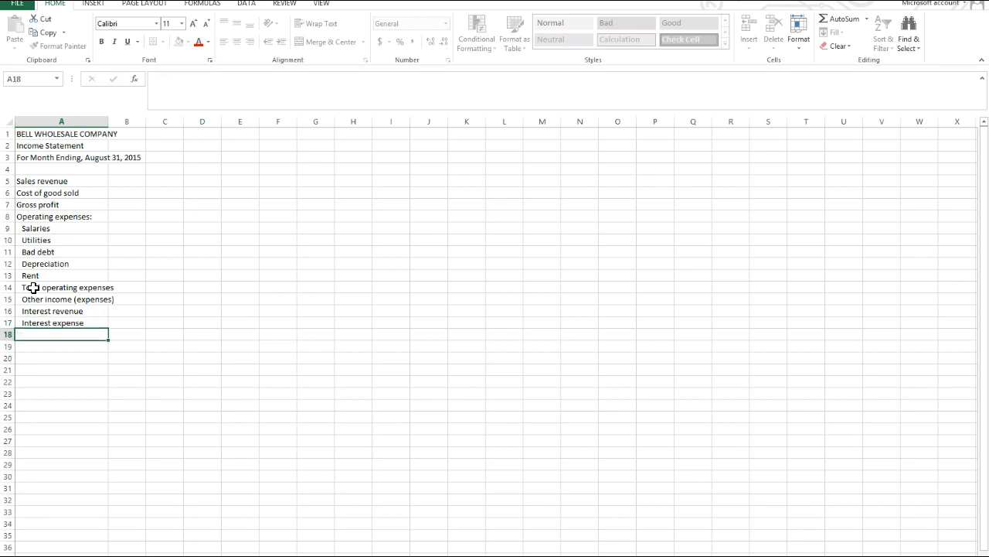
Remove the indent from the "Total operating expenses" and "Other income (expenses)" labels in A14:A15.
{"action": "left_click", "coordinate": [32, 298]}
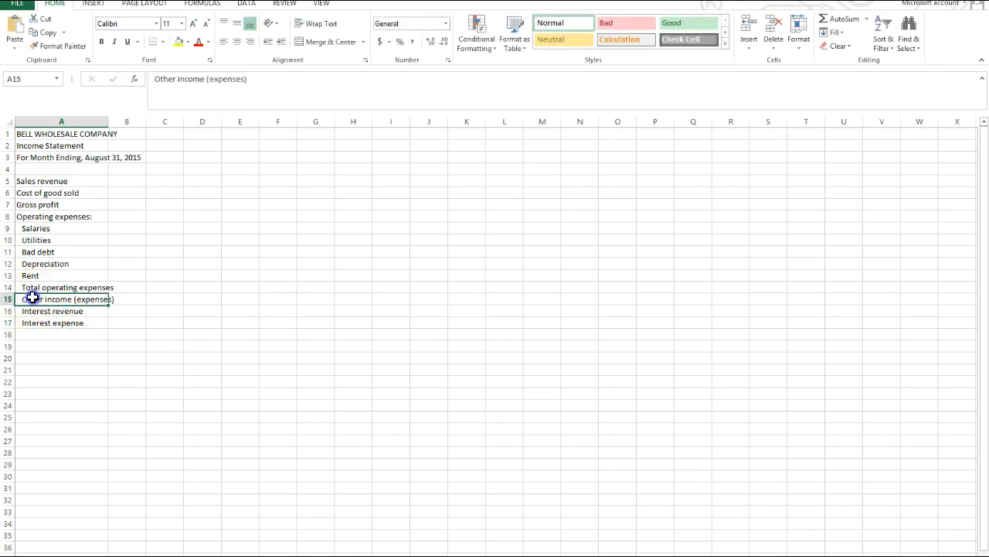
{"action": "left_click_drag", "start_coordinate": [32, 287], "coordinate": [34, 298]}
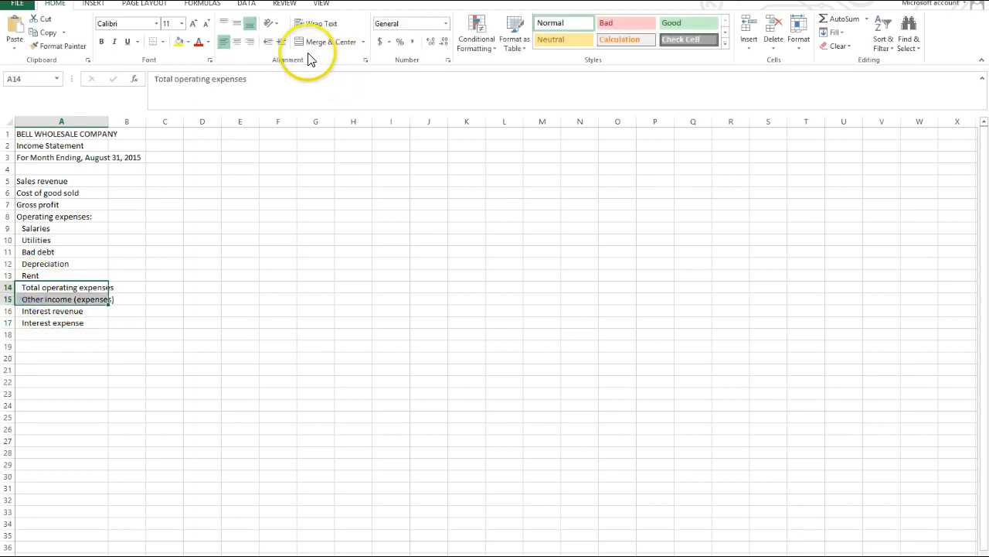
{"action": "left_click", "coordinate": [268, 44]}
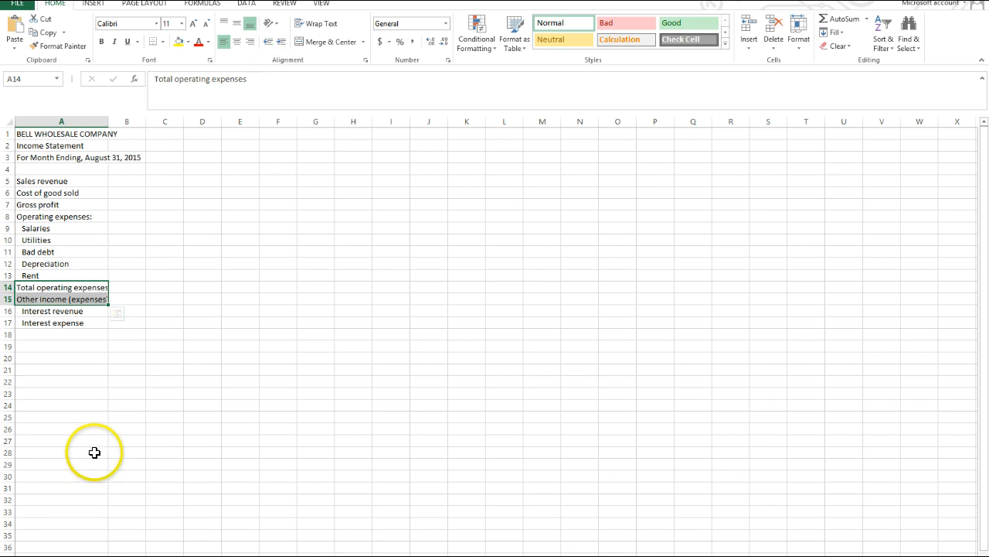
{"action": "left_click", "coordinate": [67, 380]}
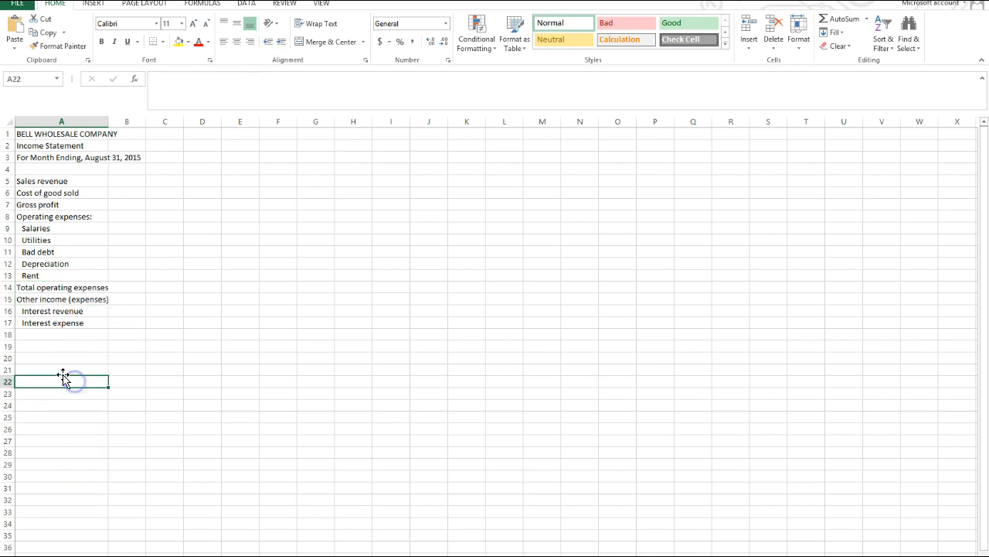
Enter the label "Net income" in cell A18, directly below the interest expense label.
{"action": "left_click", "coordinate": [37, 332]}
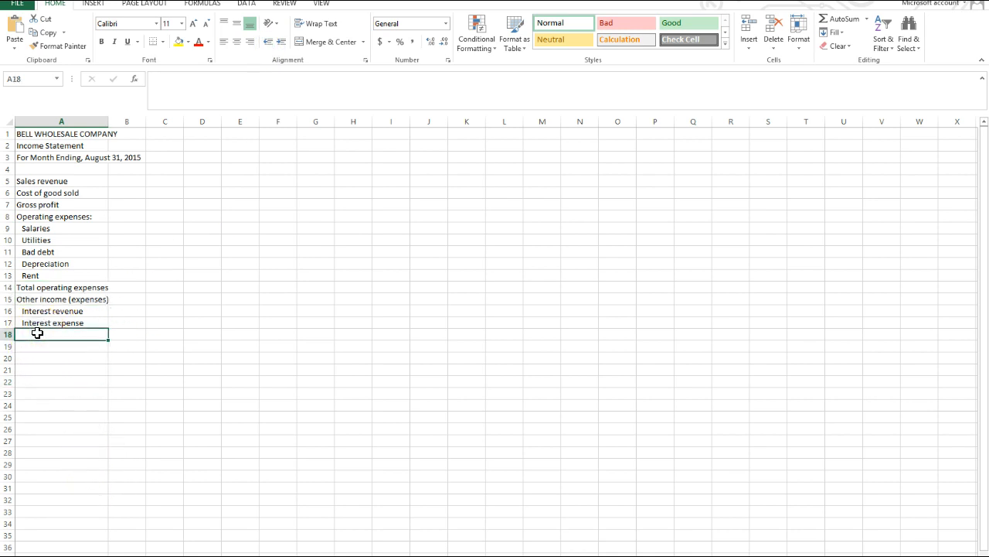
{"action": "type", "text": "Net income"}
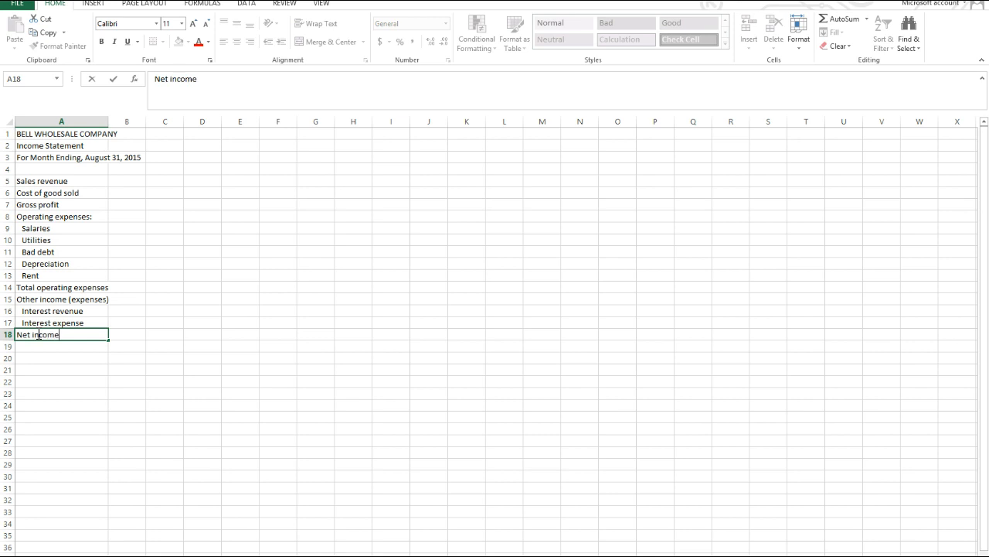
{"action": "key", "text": "Return"}
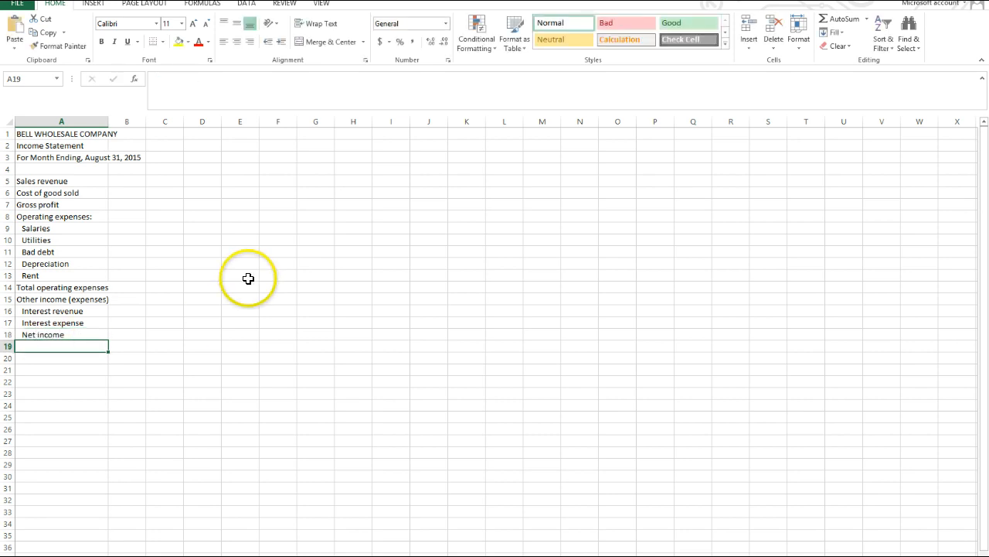
Enter 40000 in cell C5 as the sales revenue amount.
{"action": "left_click", "coordinate": [171, 180]}
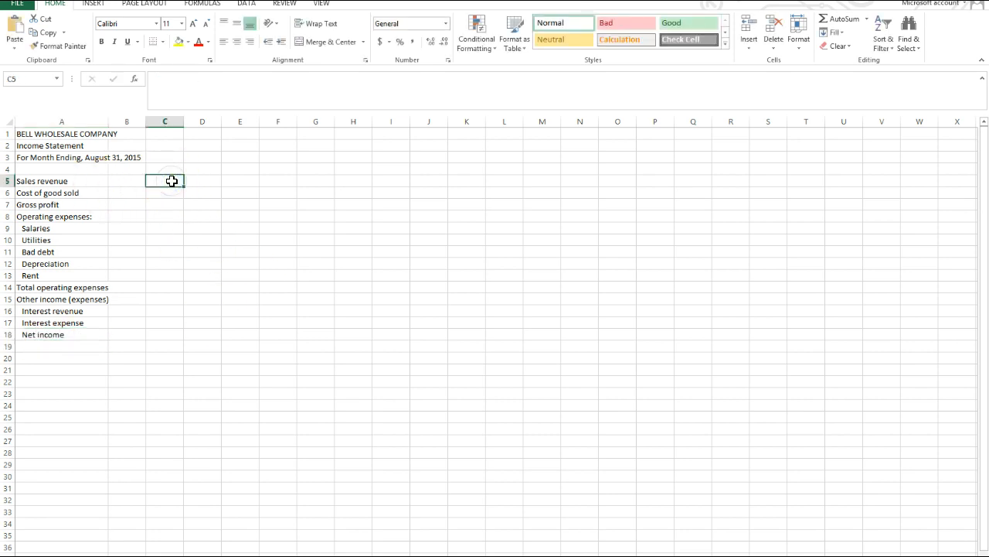
{"action": "type", "text": "400"}
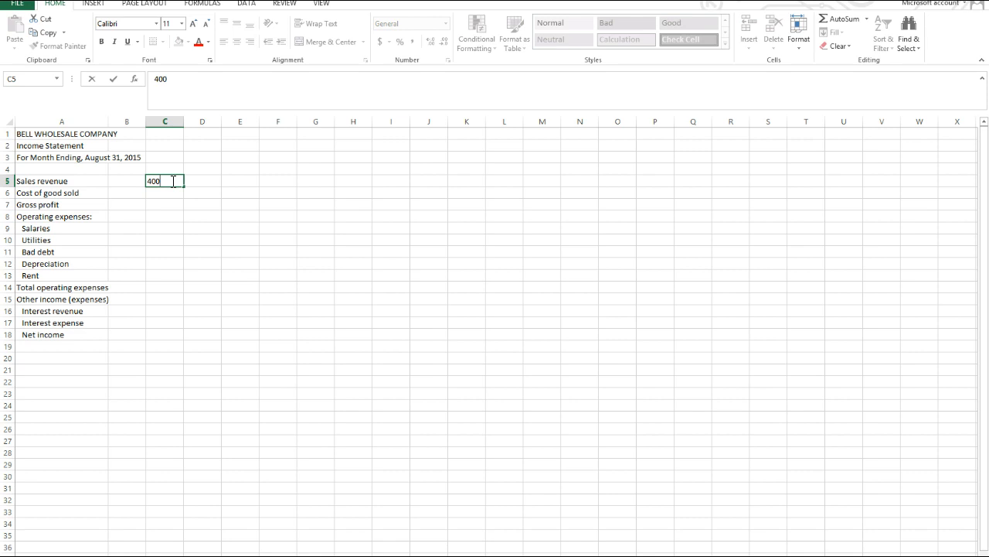
{"action": "type", "text": "00"}
{"action": "key", "text": "Return"}
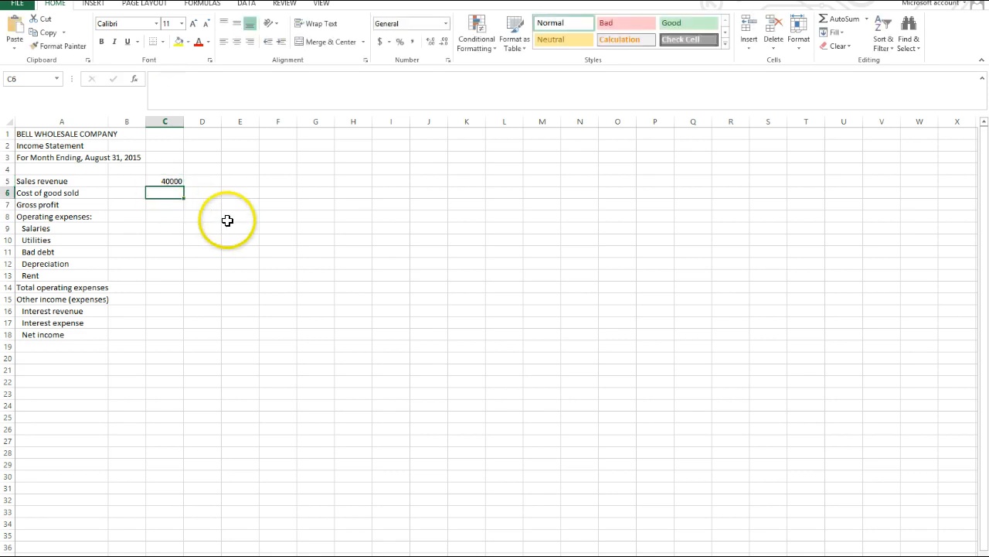
{"action": "left_click", "coordinate": [229, 218]}
{"action": "left_click_drag", "start_coordinate": [132, 121], "coordinate": [132, 124]}
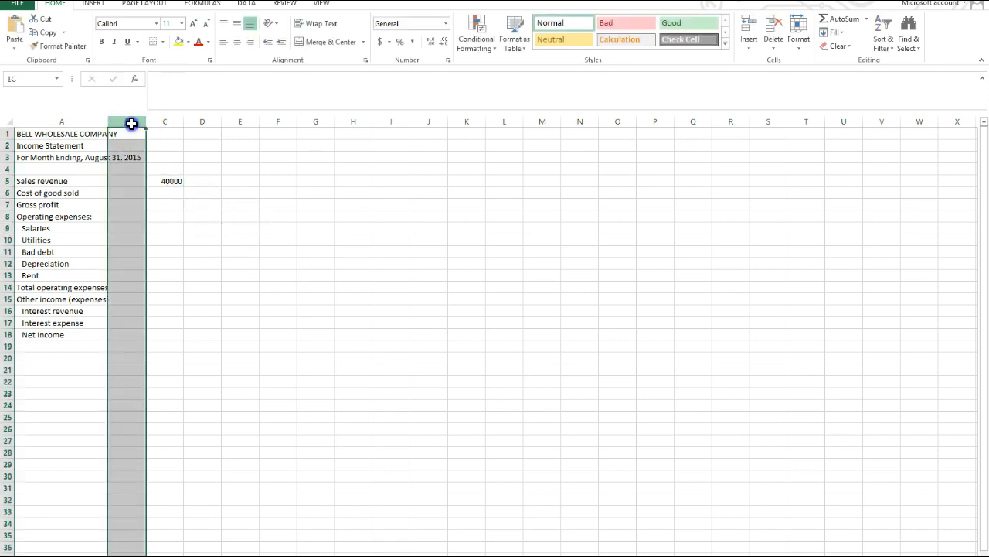
{"action": "left_click", "coordinate": [129, 123]}
{"action": "left_click_drag", "start_coordinate": [129, 124], "coordinate": [165, 123]}
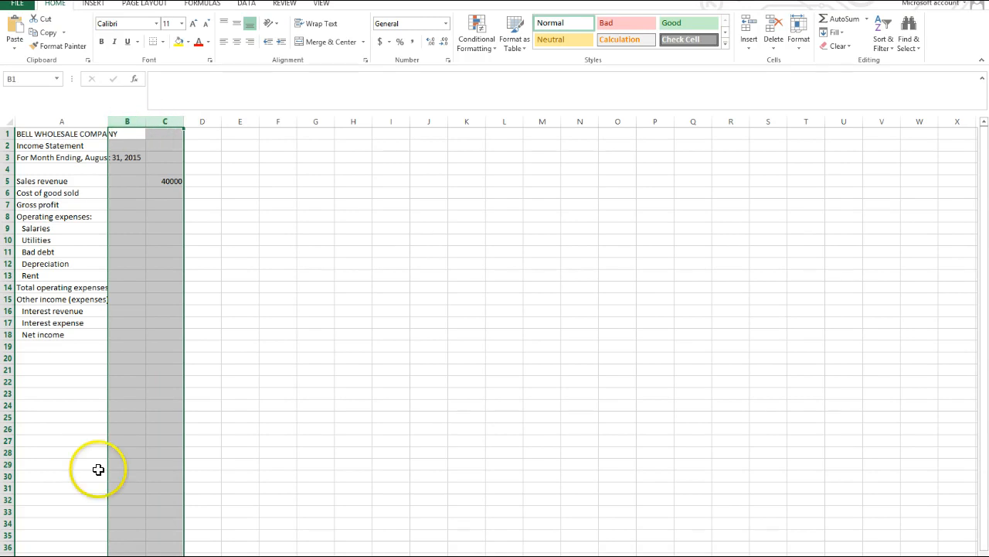
{"action": "left_click", "coordinate": [243, 263]}
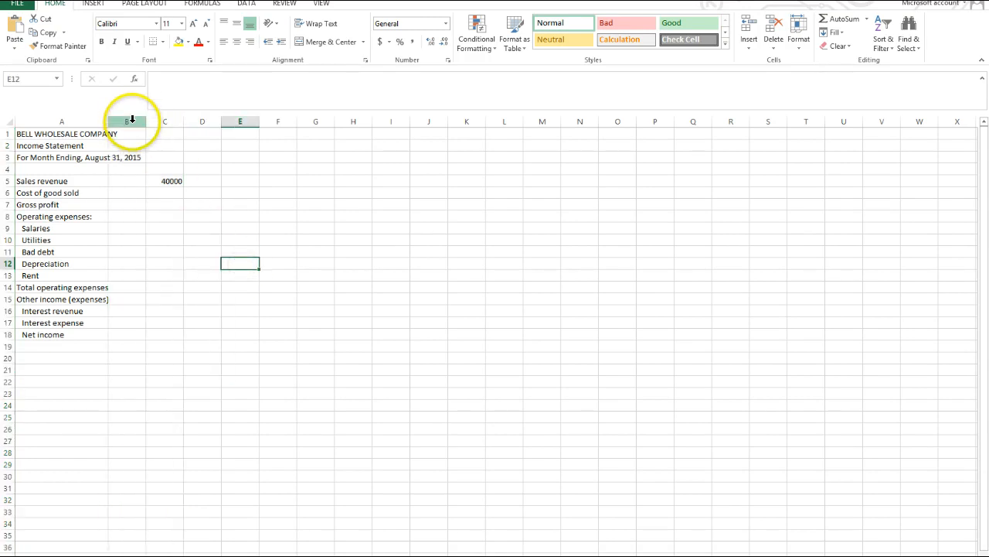
Format columns B and C as Number with 0 decimal places, a 1000 separator and negative numbers in black parentheses.
{"action": "left_click_drag", "start_coordinate": [132, 119], "coordinate": [133, 122]}
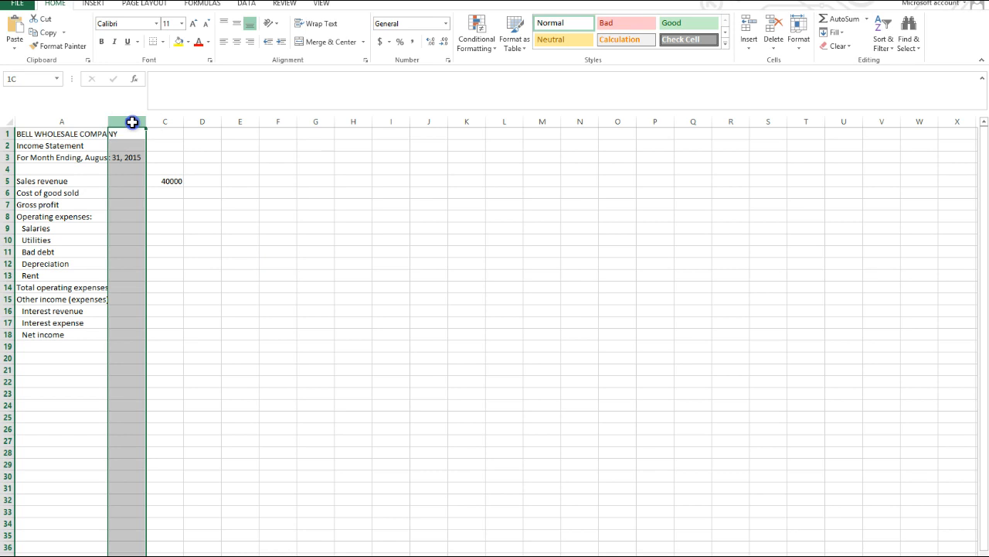
{"action": "left_click_drag", "start_coordinate": [132, 123], "coordinate": [162, 122]}
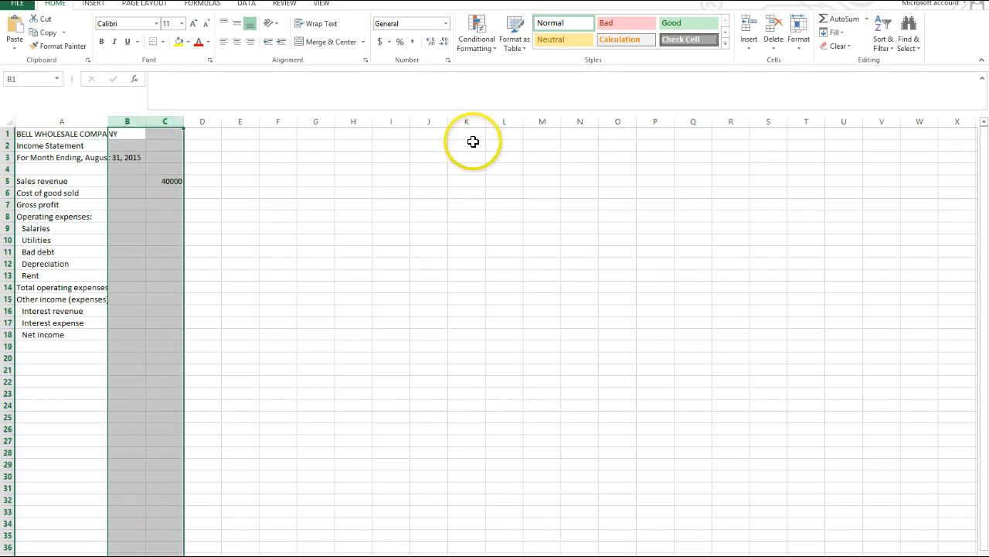
{"action": "left_click", "coordinate": [449, 60]}
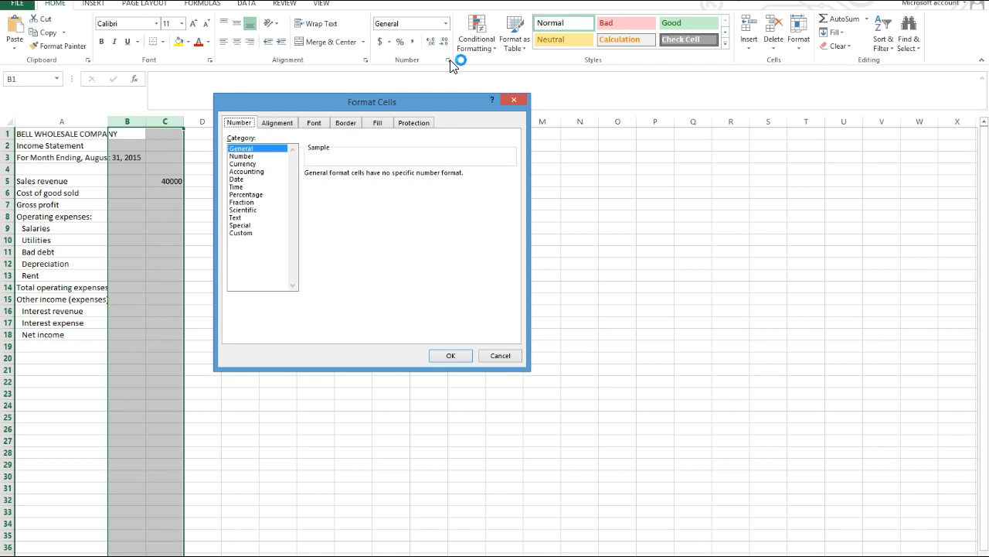
{"action": "left_click", "coordinate": [251, 157]}
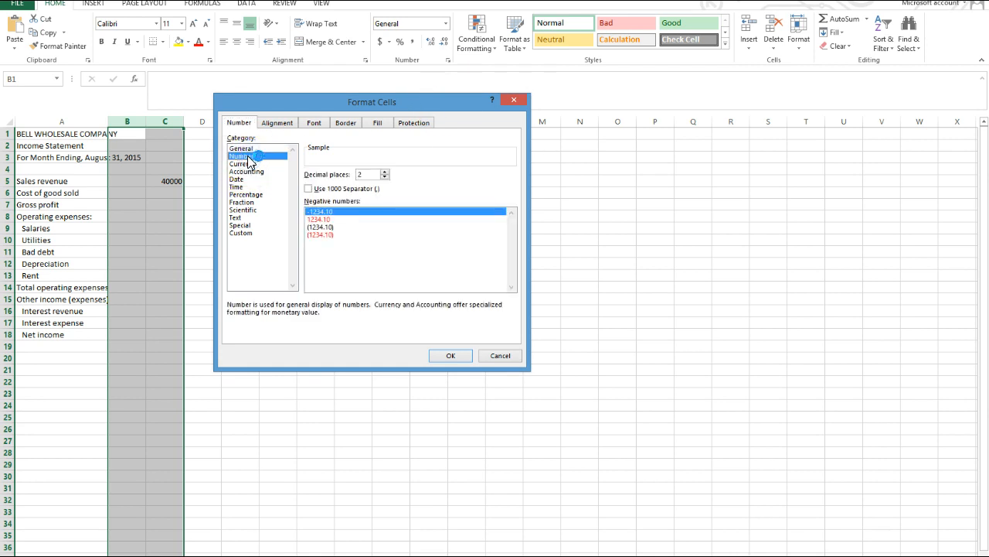
{"action": "left_click", "coordinate": [384, 177]}
{"action": "left_click", "coordinate": [384, 177]}
{"action": "left_click", "coordinate": [310, 189]}
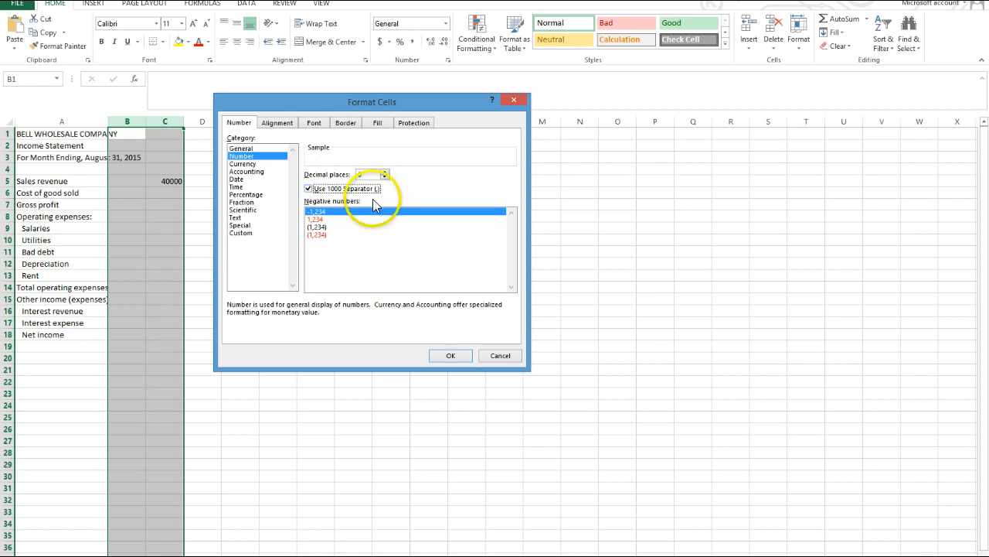
{"action": "left_click", "coordinate": [324, 227]}
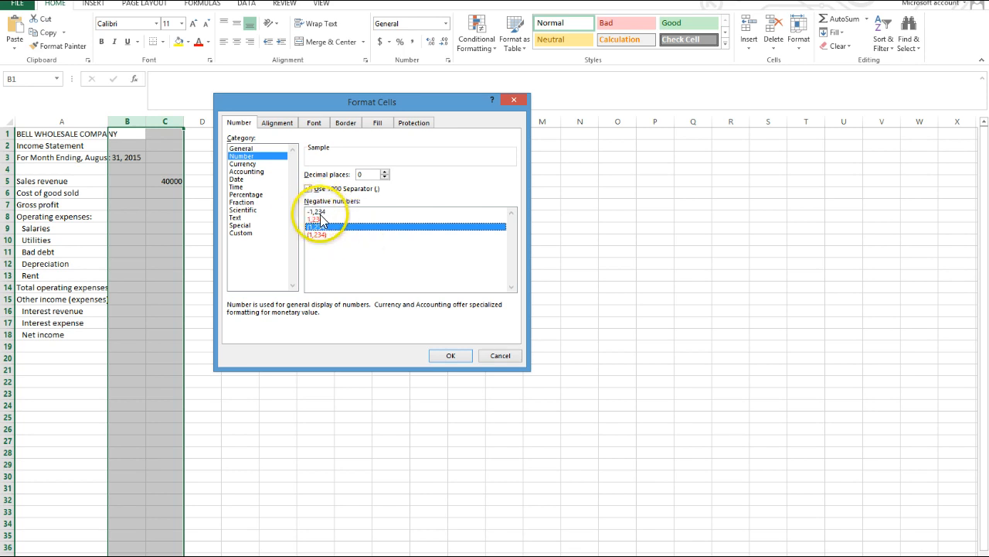
{"action": "left_click", "coordinate": [451, 355]}
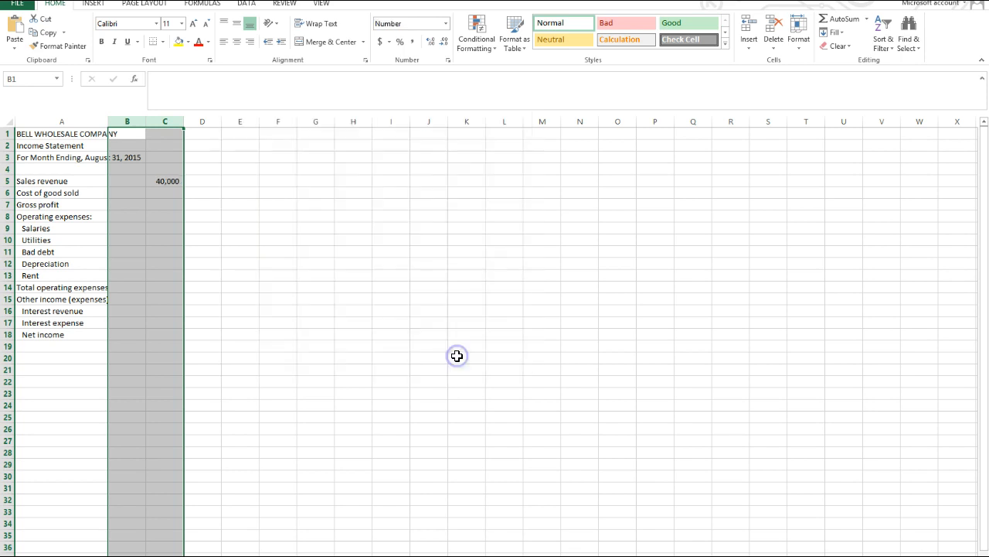
Enter 22,000 in cell C6 as the cost of goods sold amount.
{"action": "left_click", "coordinate": [172, 193]}
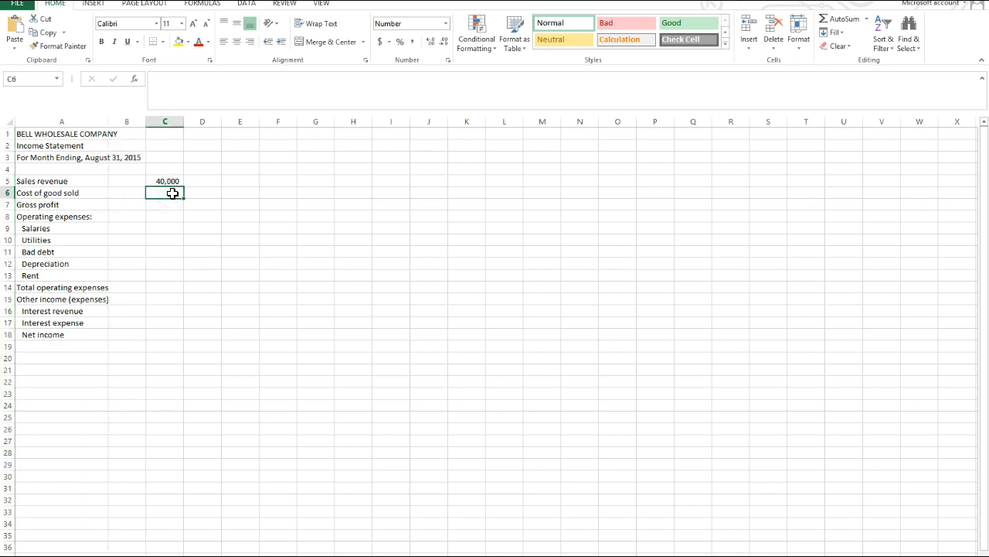
{"action": "type", "text": "22,000"}
{"action": "key", "text": "Return"}
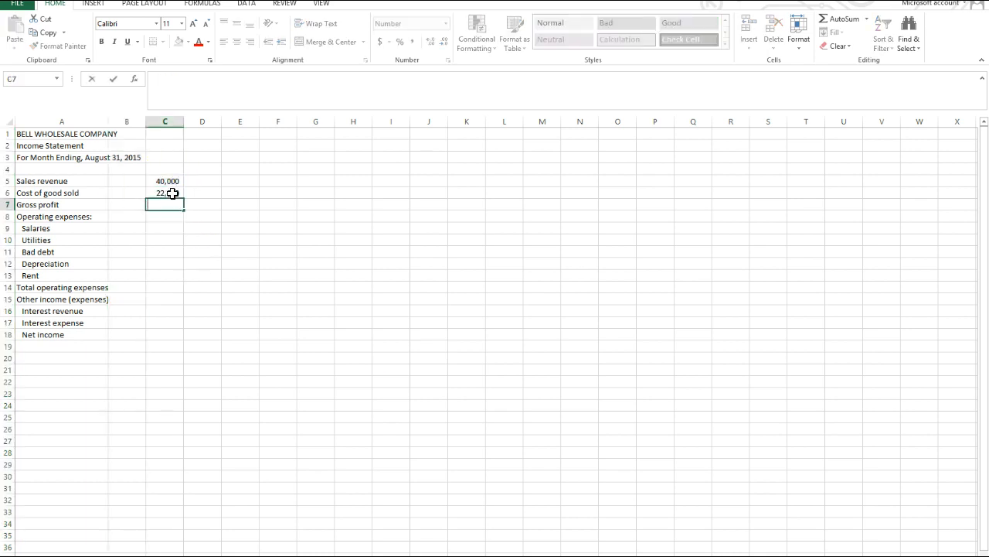
Calculate gross profit in cell C7 with the formula =C5-C6.
{"action": "type", "text": "."}
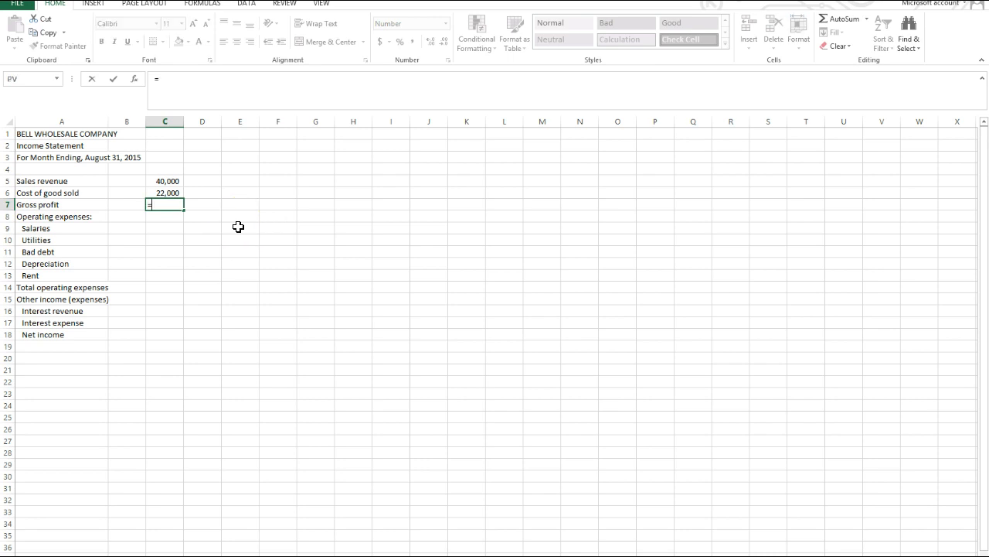
{"action": "left_click", "coordinate": [168, 181]}
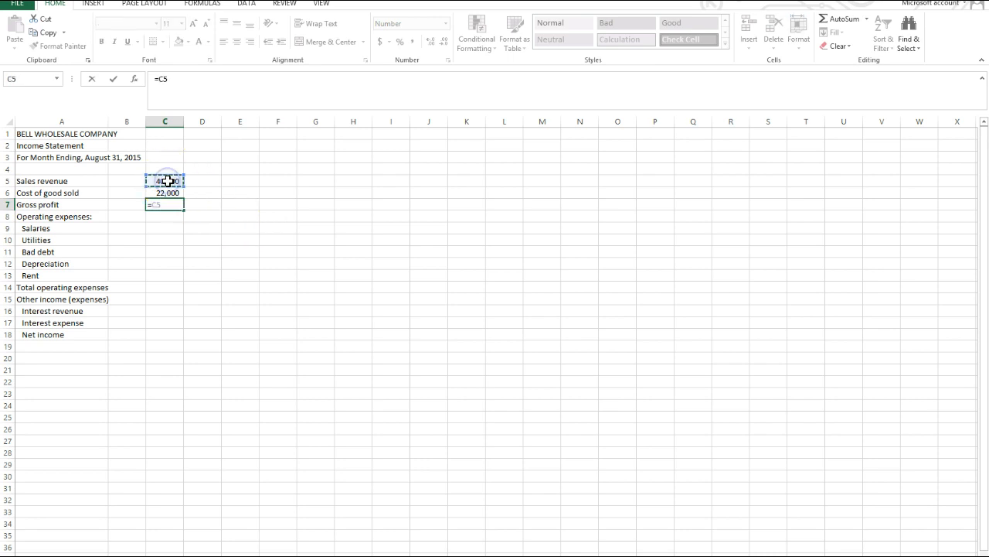
{"action": "left_click", "coordinate": [166, 194]}
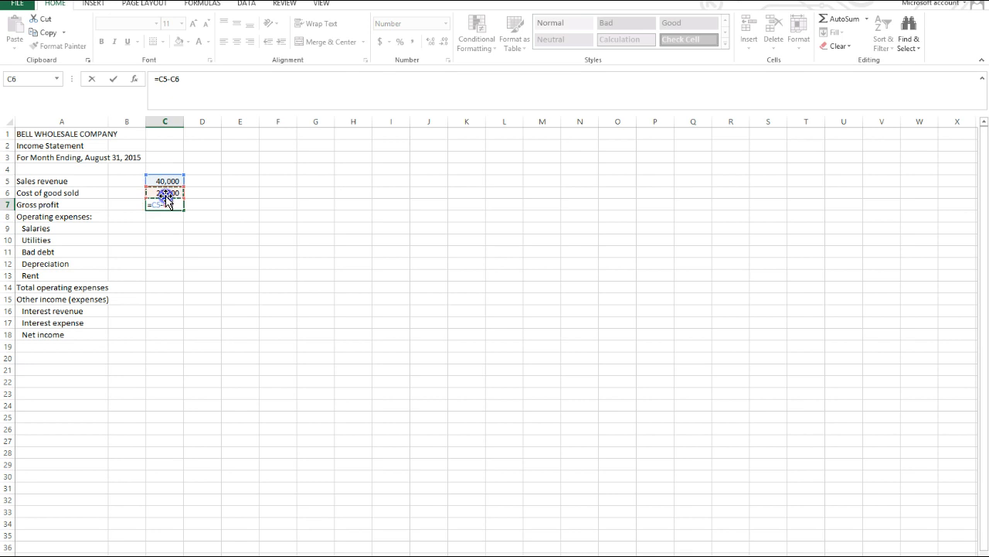
{"action": "key", "text": "Return"}
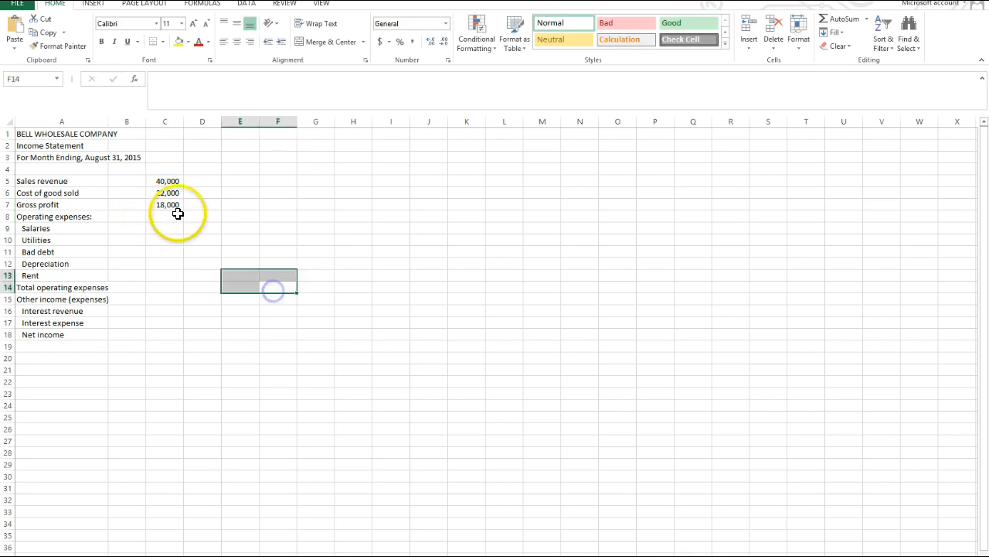
Enter the operating expenses in B9:B13: salaries 7000, utilities 2000, bad debt 2500, depreciation 500 and rent 3000.
{"action": "left_click", "coordinate": [173, 207]}
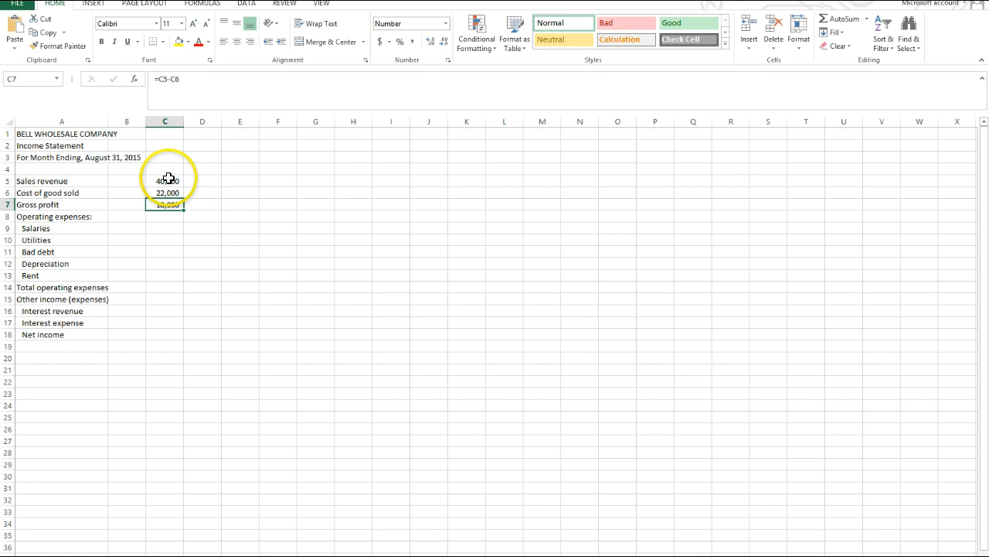
{"action": "left_click", "coordinate": [128, 226]}
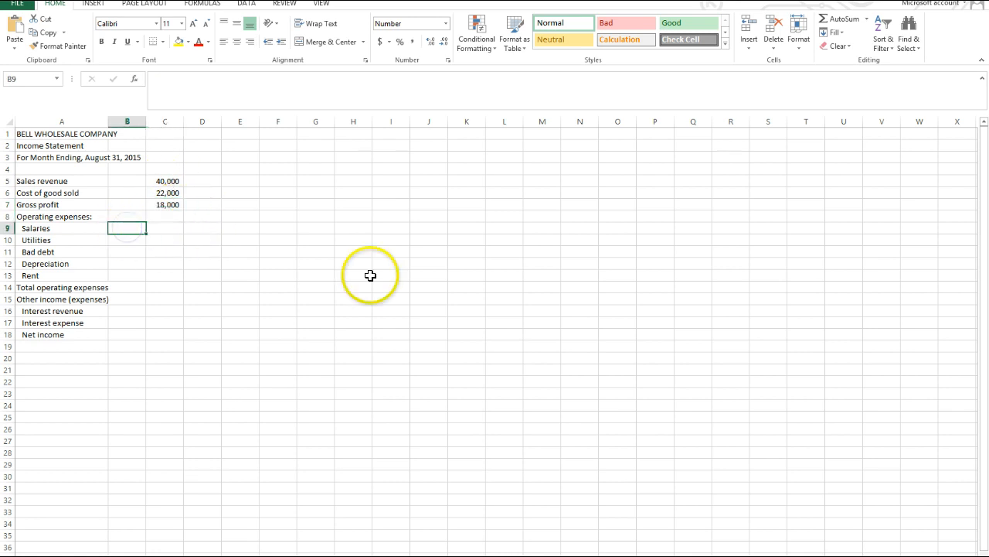
{"action": "type", "text": "7000"}
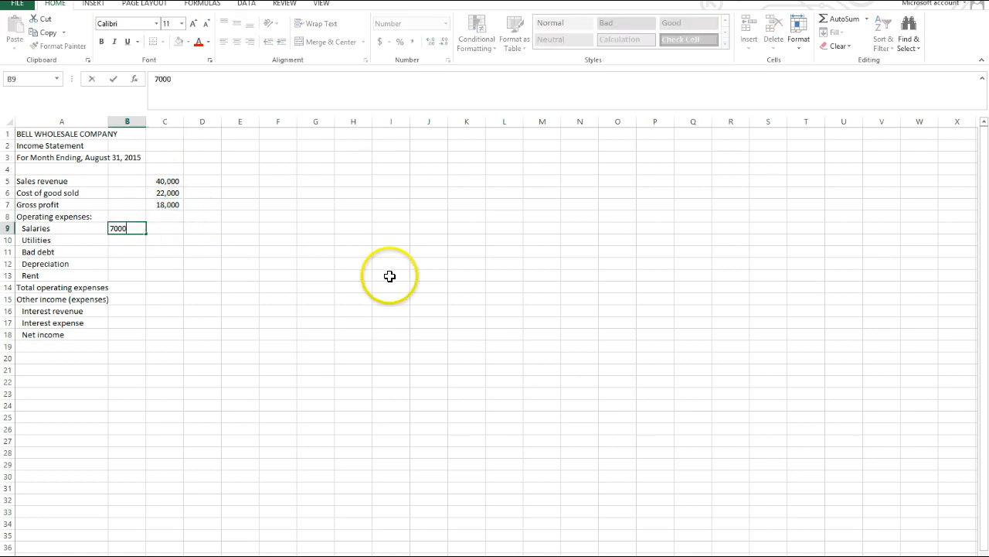
{"action": "key", "text": "Return"}
{"action": "type", "text": "2,0"}
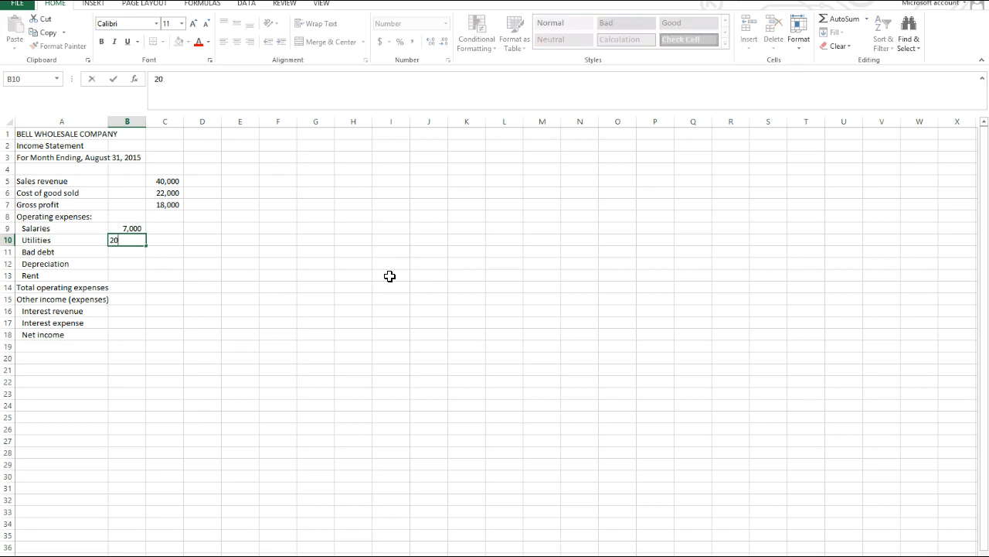
{"action": "type", "text": "00"}
{"action": "key", "text": "Return"}
{"action": "type", "text": "25"}
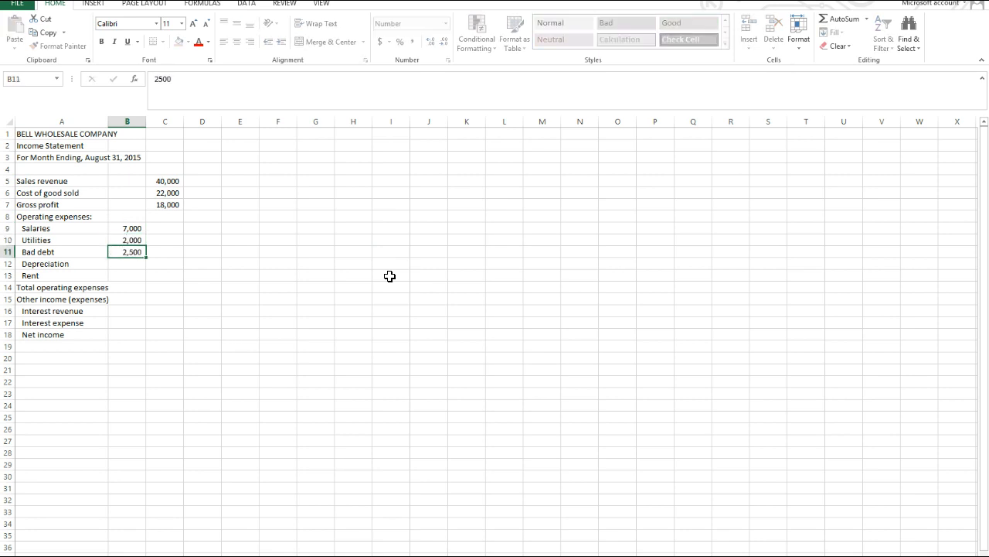
{"action": "type", "text": "500"}
{"action": "key", "text": "Return"}
{"action": "type", "text": "3,00"}
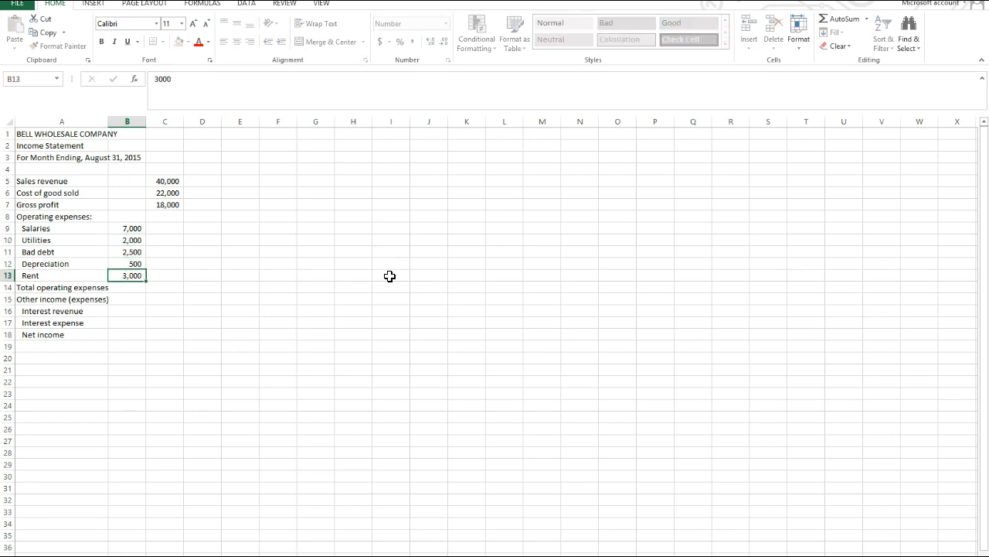
{"action": "type", "text": "0"}
{"action": "key", "text": "Return"}
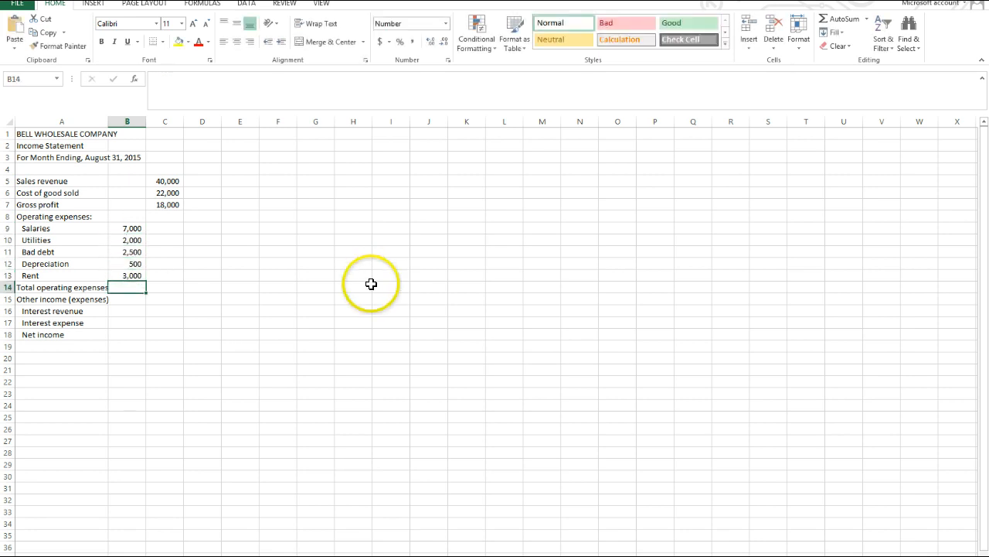
Total the operating expenses in cell C14 with AutoSum over the range B9:B13.
{"action": "left_click", "coordinate": [170, 288]}
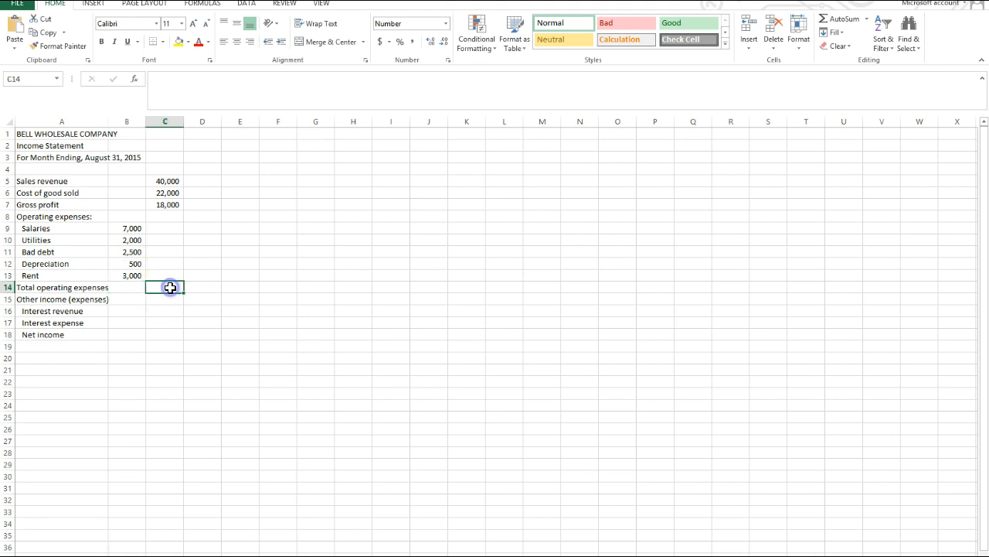
{"action": "left_click", "coordinate": [176, 202]}
{"action": "left_click", "coordinate": [173, 285]}
{"action": "left_click", "coordinate": [134, 276]}
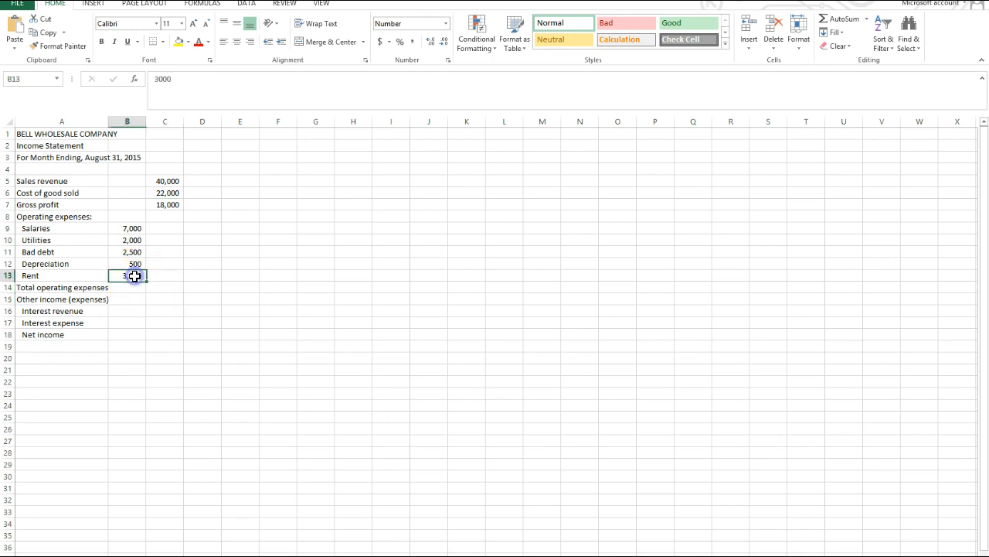
{"action": "left_click", "coordinate": [157, 287]}
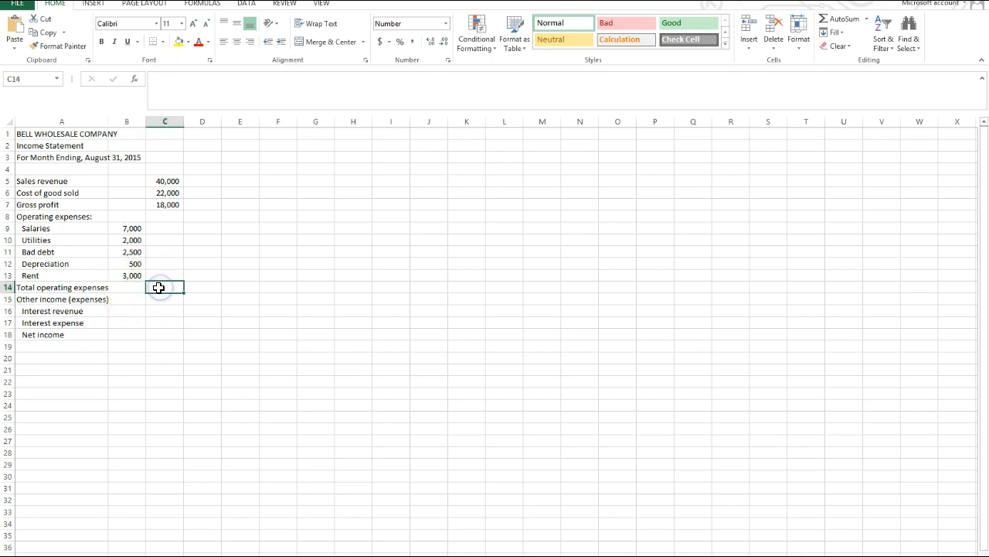
{"action": "left_click", "coordinate": [845, 19]}
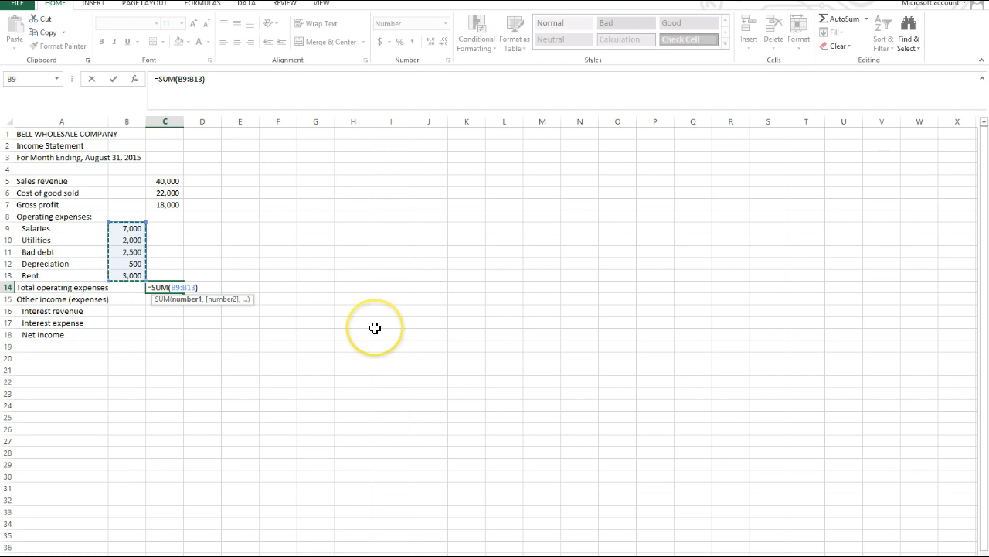
{"action": "key", "text": "Return"}
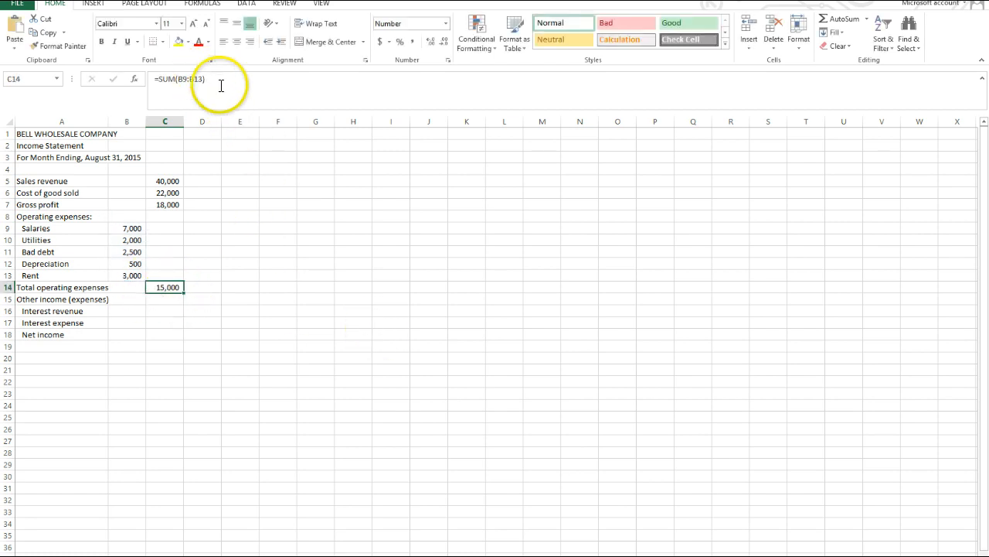
Re-enter the total operating expenses in cell C14 with a manually written formula =SUM(B9:B13).
{"action": "left_click", "coordinate": [176, 288]}
{"action": "type", "text": "=s"}
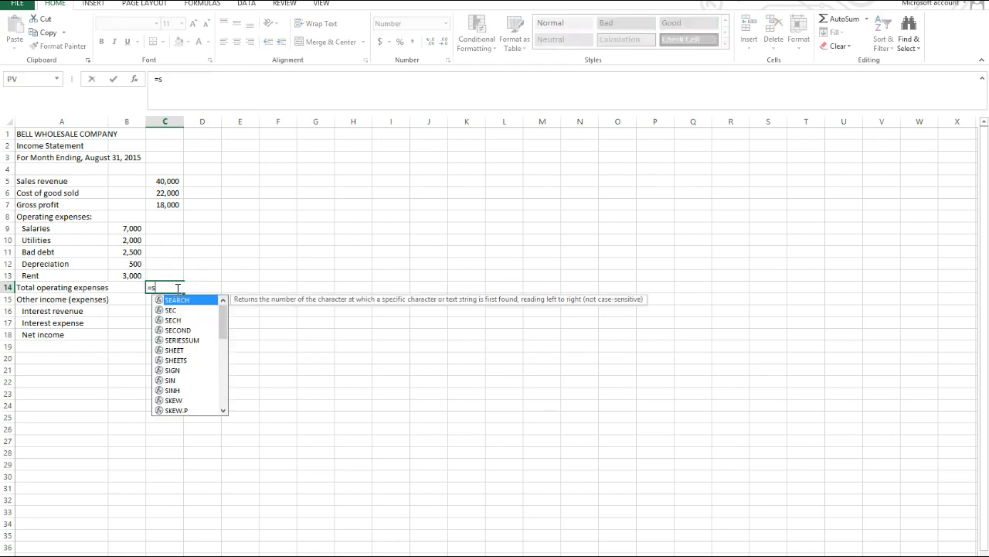
{"action": "type", "text": "um("}
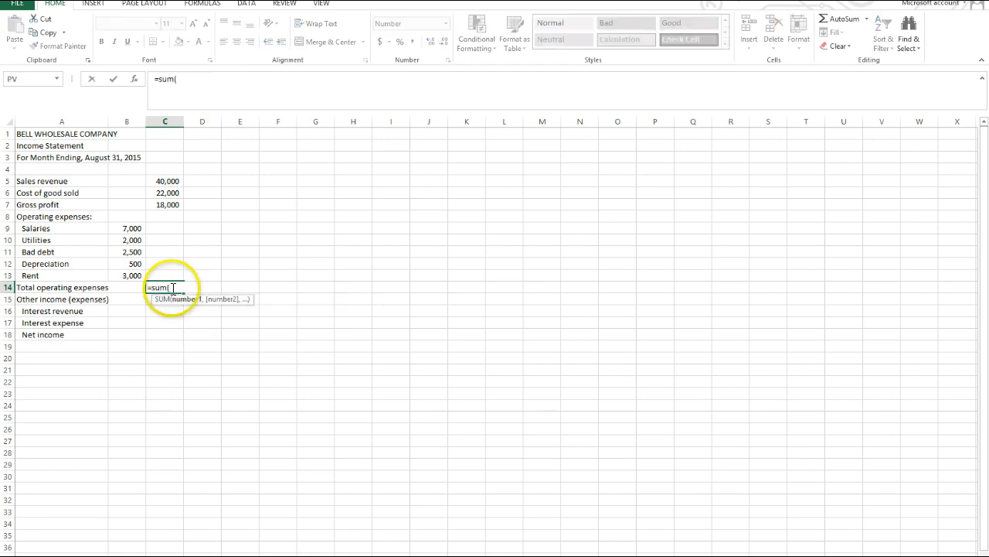
{"action": "left_click_drag", "start_coordinate": [128, 228], "coordinate": [127, 270]}
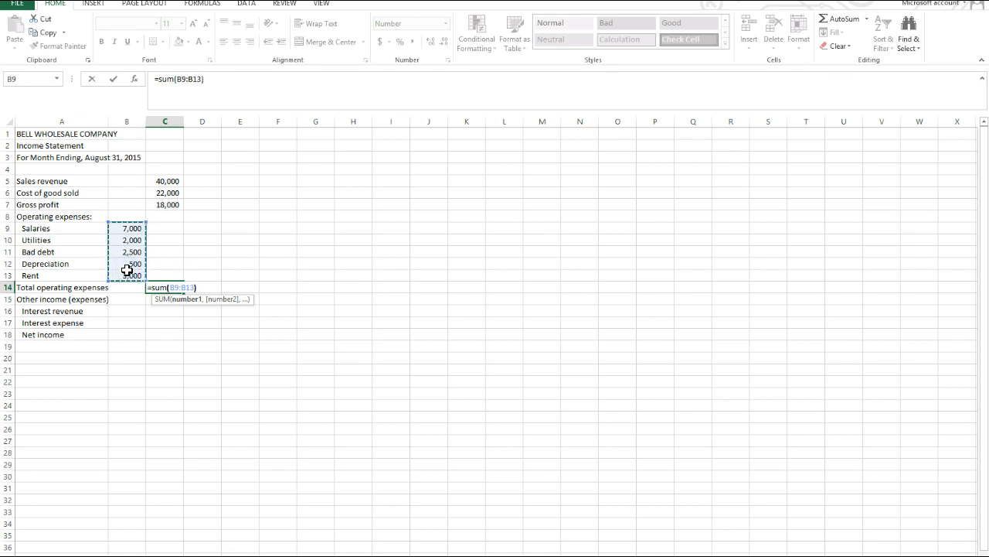
{"action": "type", "text": ")"}
{"action": "key", "text": "Return"}
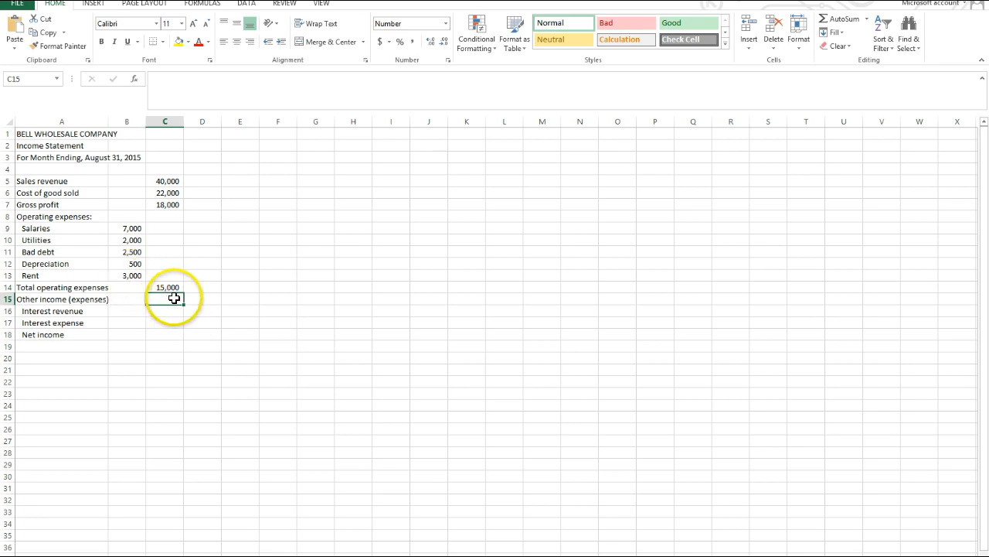
Add a bottom border to the cost of goods sold in C6, rent in B13 and total operating expenses in C14.
{"action": "left_click", "coordinate": [170, 192]}
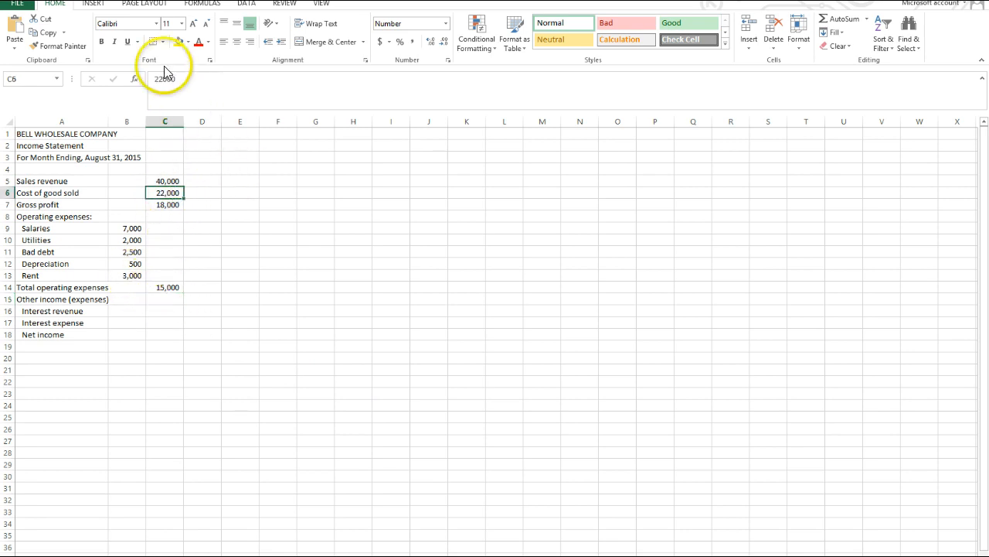
{"action": "left_click", "coordinate": [154, 45]}
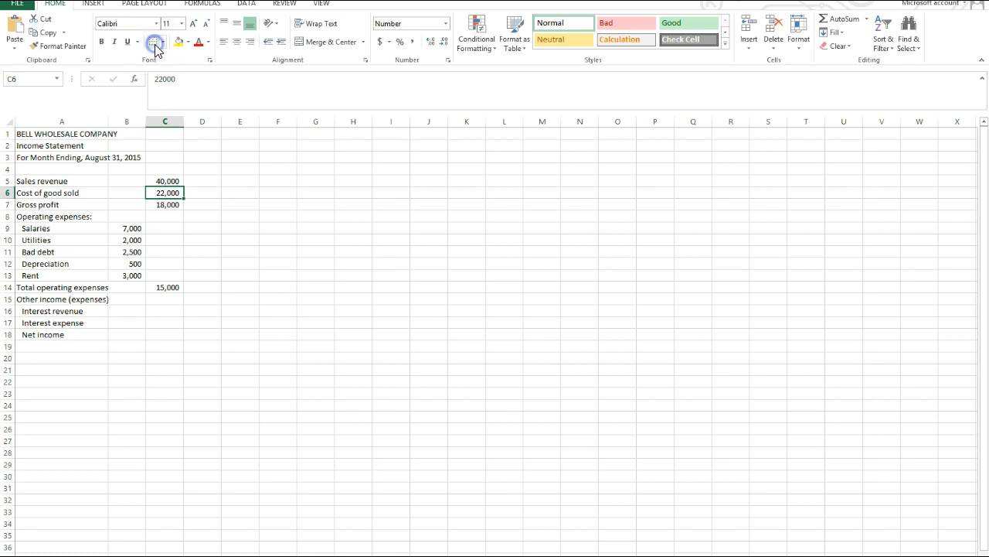
{"action": "left_click", "coordinate": [266, 238]}
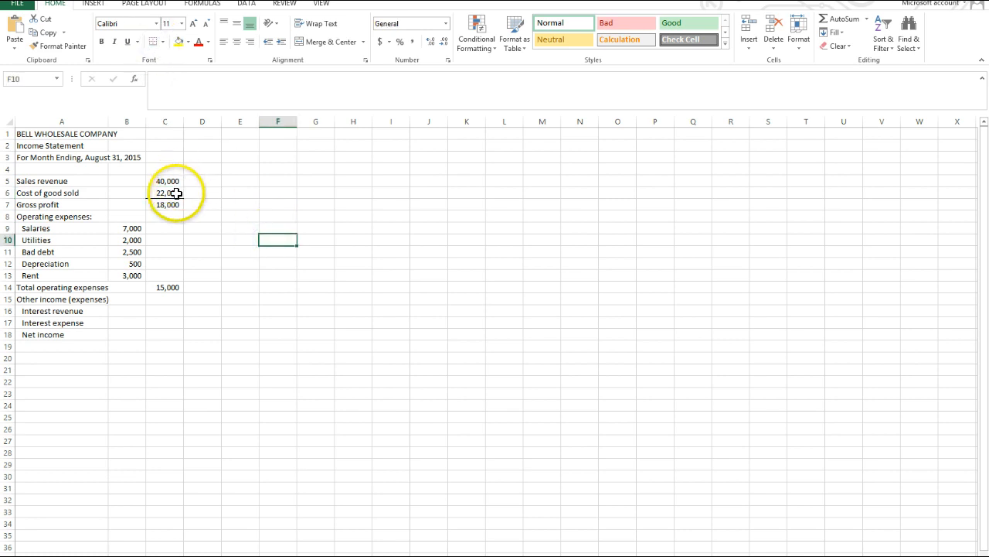
{"action": "left_click", "coordinate": [132, 275]}
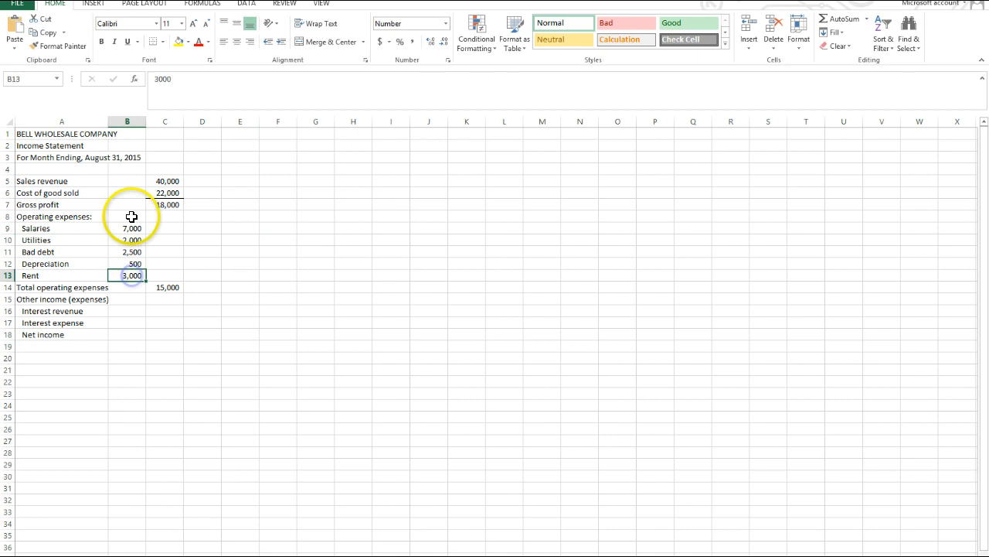
{"action": "left_click", "coordinate": [152, 45]}
{"action": "left_click", "coordinate": [240, 320]}
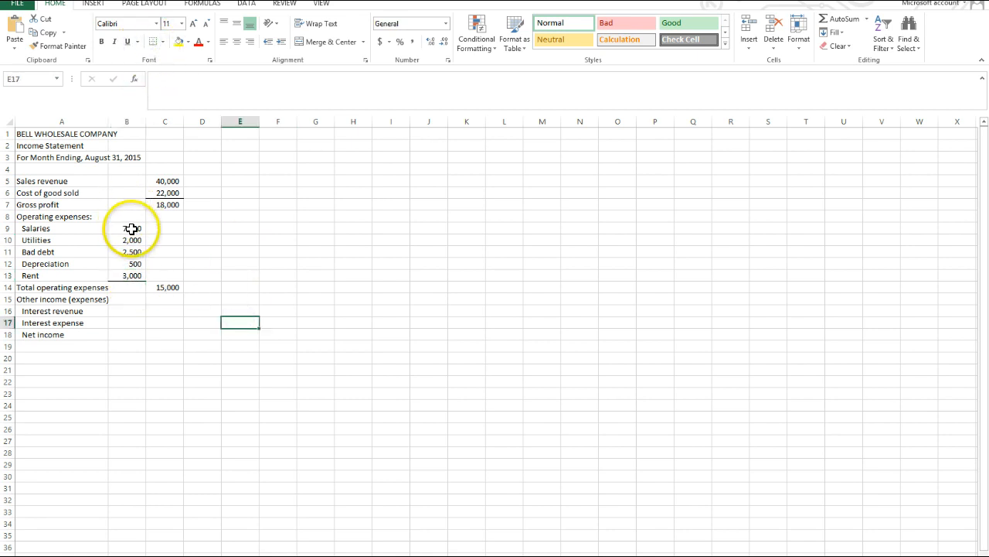
{"action": "left_click", "coordinate": [177, 288]}
{"action": "left_click", "coordinate": [152, 43]}
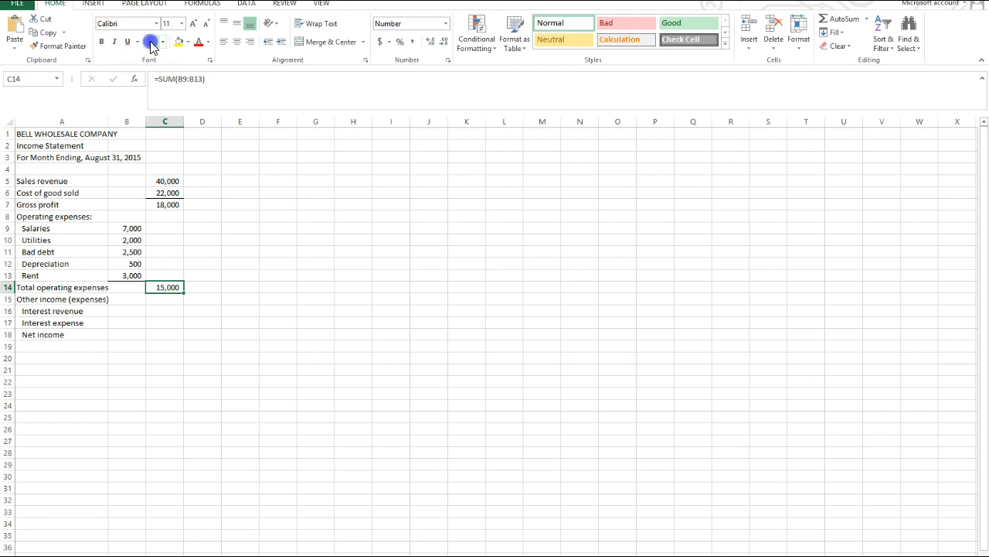
{"action": "left_click", "coordinate": [228, 239]}
Subtract total operating expenses from gross profit in cell C15 with the formula =C7-C14.
{"action": "left_click", "coordinate": [172, 202]}
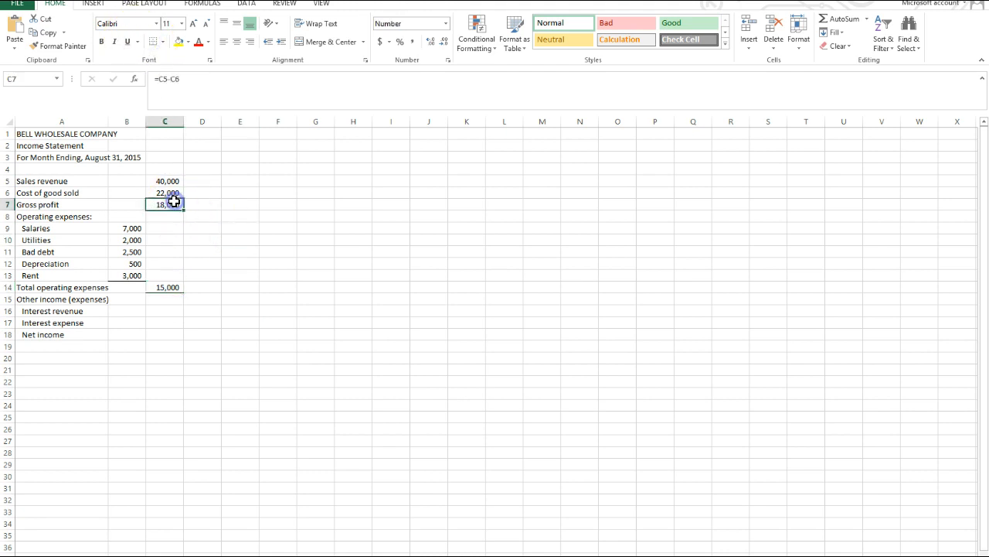
{"action": "left_click", "coordinate": [173, 285]}
{"action": "left_click", "coordinate": [179, 302]}
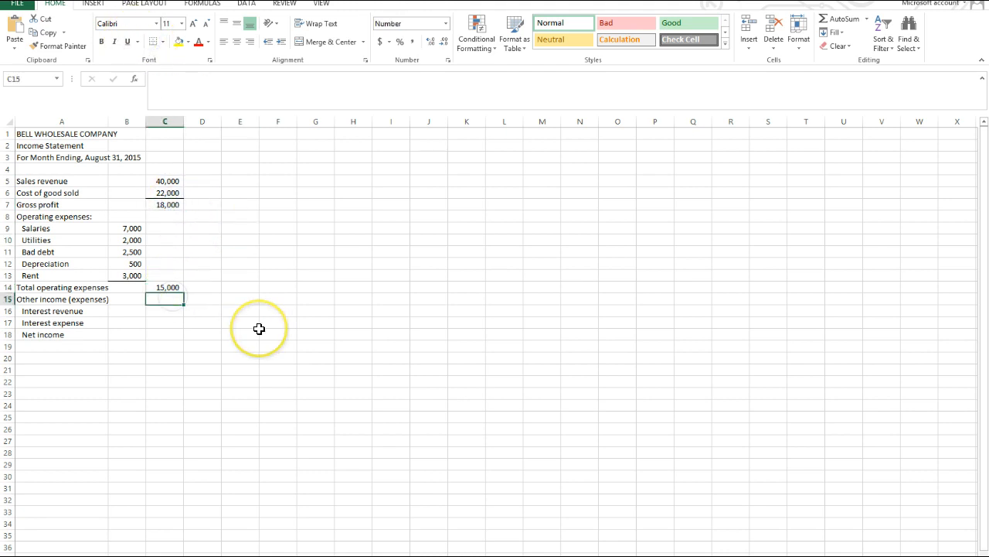
{"action": "type", "text": "="}
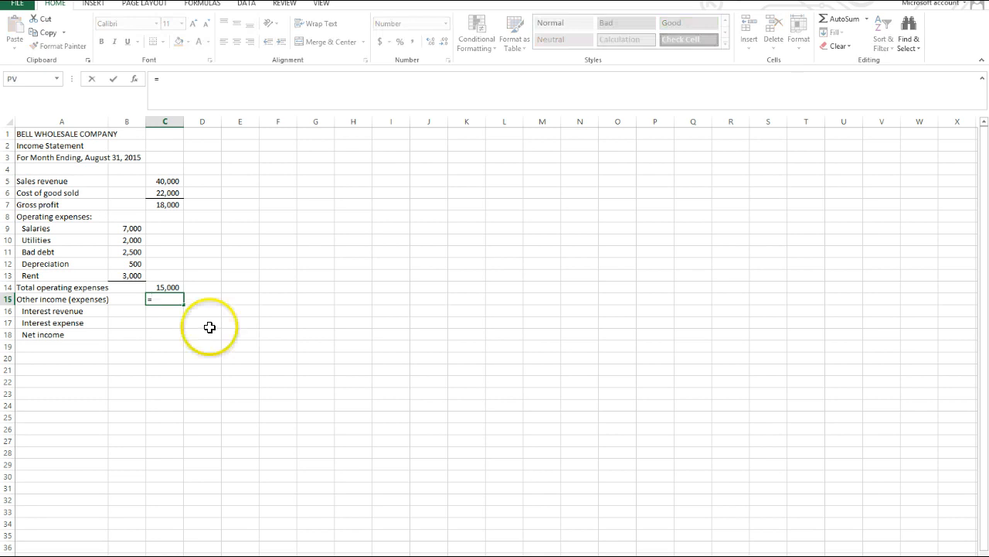
{"action": "left_click", "coordinate": [174, 212]}
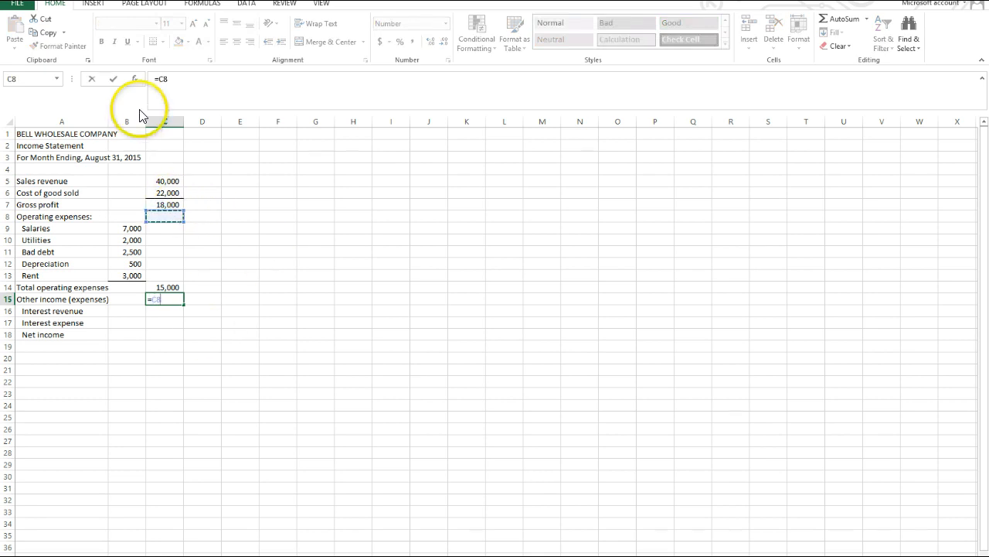
{"action": "left_click", "coordinate": [174, 79]}
{"action": "type", "text": "c"}
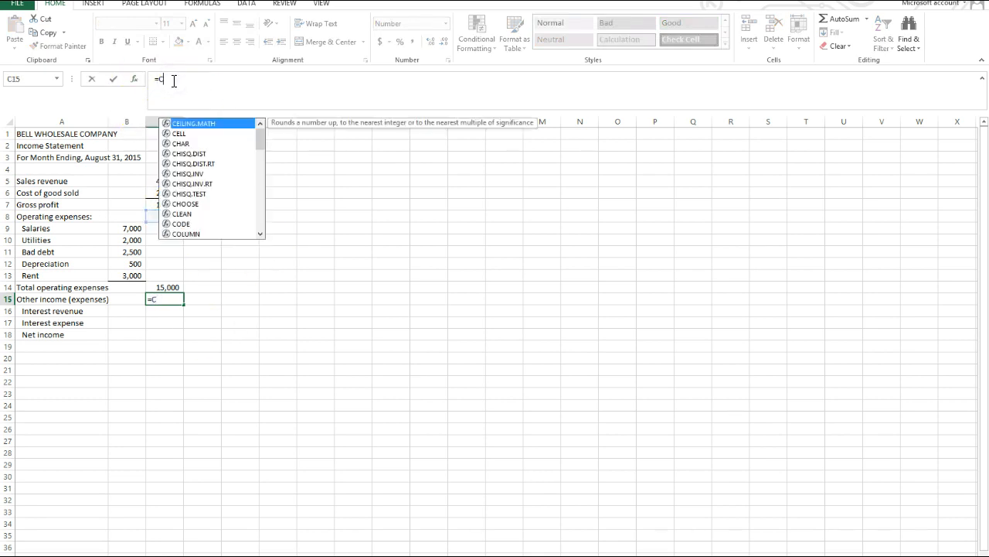
{"action": "key", "text": "BackSpace"}
{"action": "left_click", "coordinate": [171, 204]}
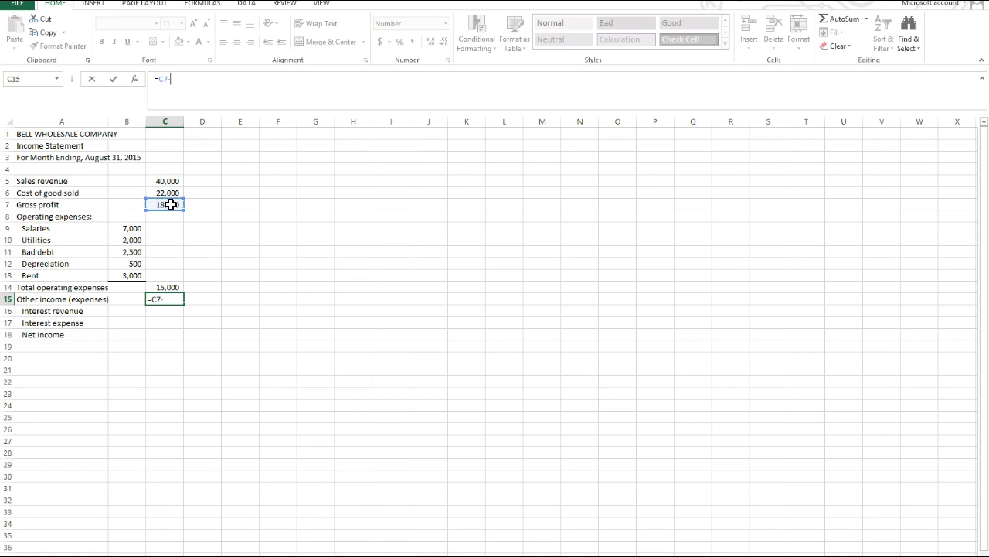
{"action": "type", "text": "-"}
{"action": "left_click", "coordinate": [166, 287]}
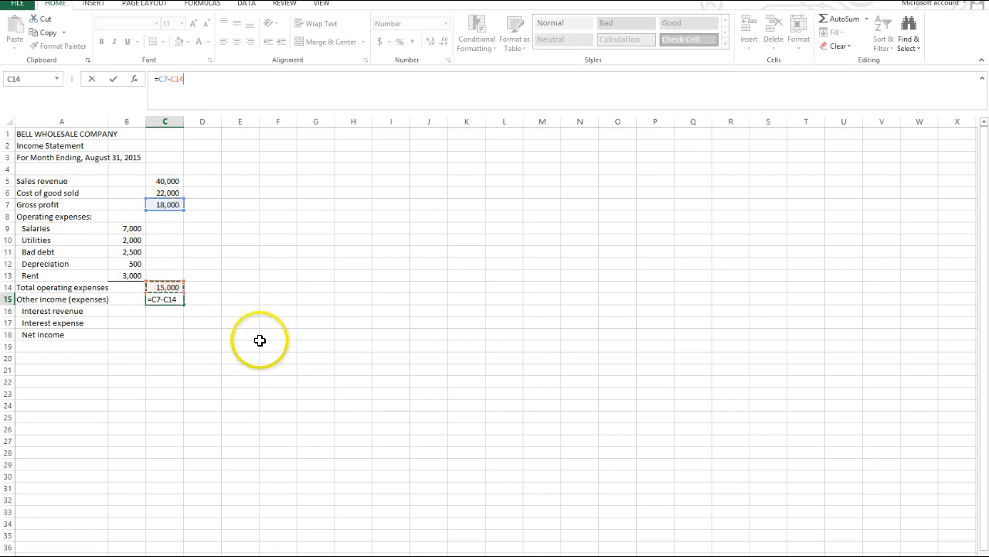
{"action": "key", "text": "Return"}
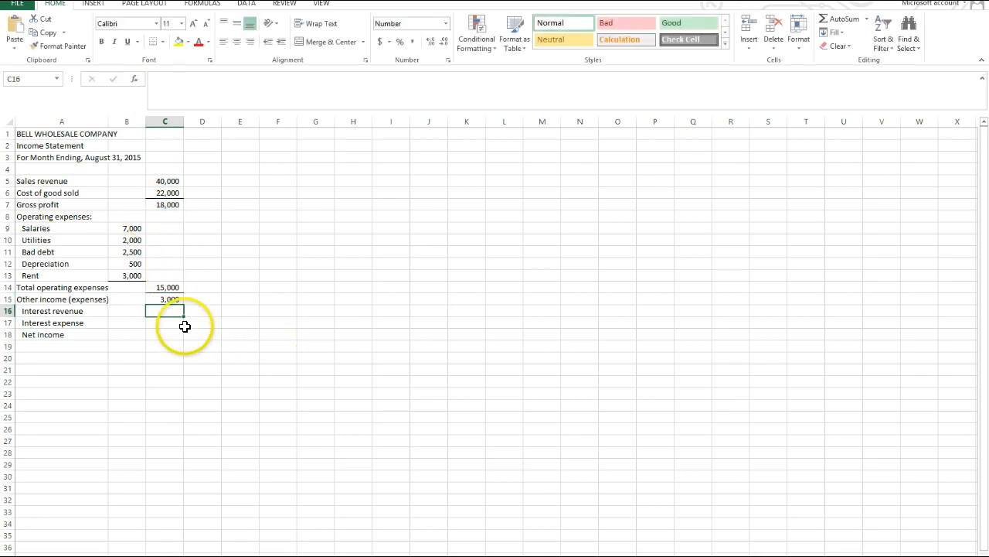
Enter 100 as interest revenue in cell B16 and -250 as interest expense in cell B17.
{"action": "left_click", "coordinate": [129, 310]}
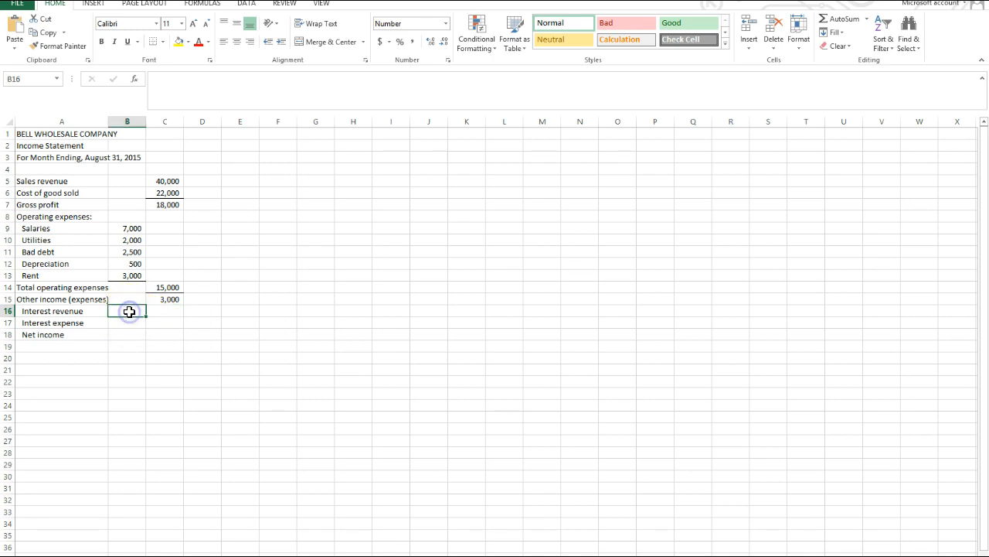
{"action": "type", "text": "100"}
{"action": "key", "text": "Return"}
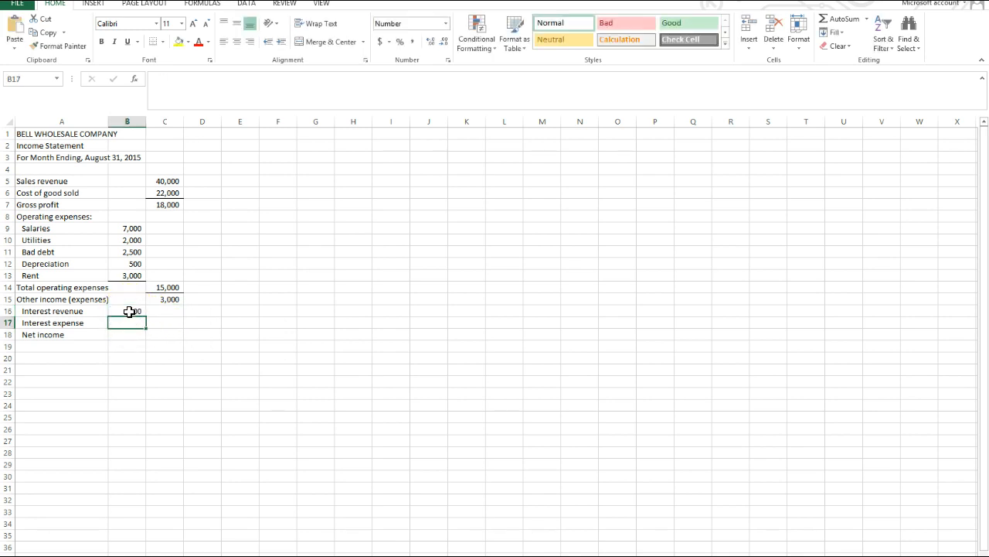
{"action": "type", "text": "-250"}
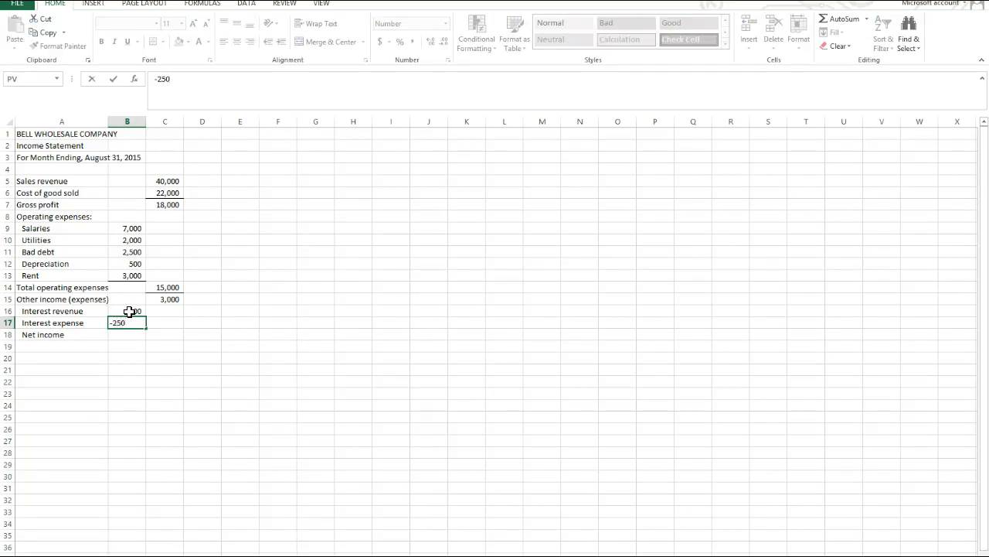
{"action": "key", "text": "Return"}
Add a bottom border to the interest expense amount in cell B17.
{"action": "left_click", "coordinate": [136, 322]}
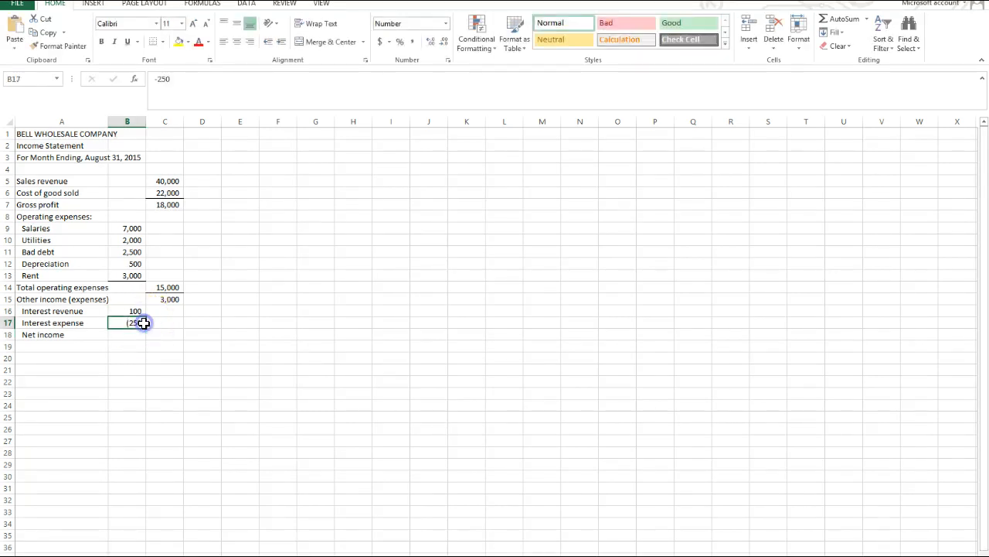
{"action": "left_click", "coordinate": [154, 41]}
{"action": "left_click", "coordinate": [168, 322]}
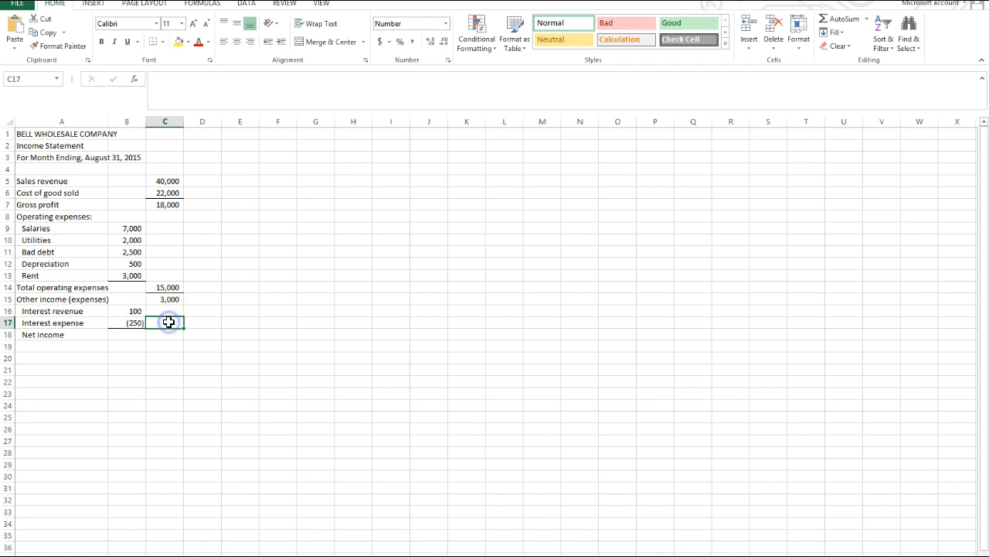
Total the interest amounts in cell C17 with =SUM(B16:B17) and calculate net income in cell C18 with =C15+C17.
{"action": "left_click", "coordinate": [843, 19]}
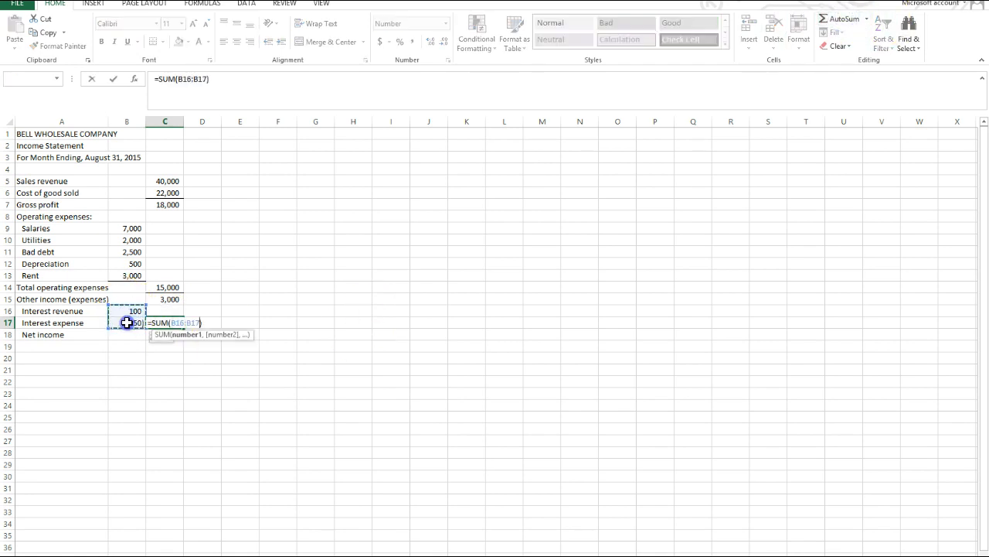
{"action": "key", "text": "Return"}
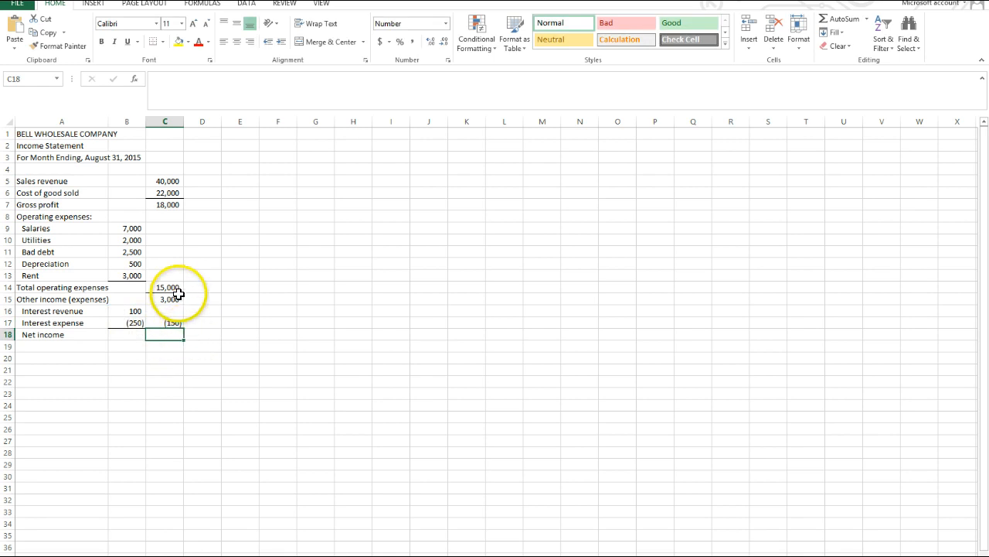
{"action": "type", "text": "="}
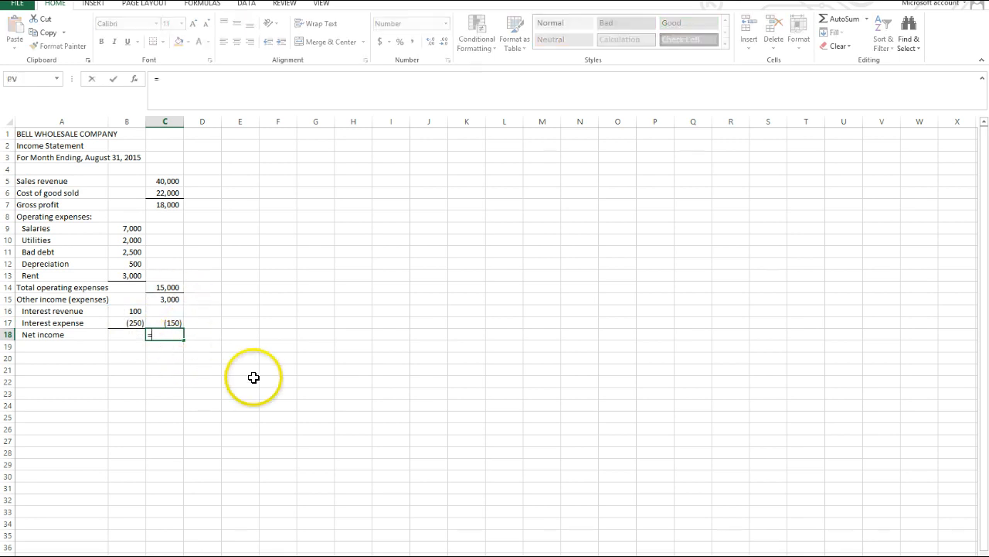
{"action": "left_click", "coordinate": [174, 299]}
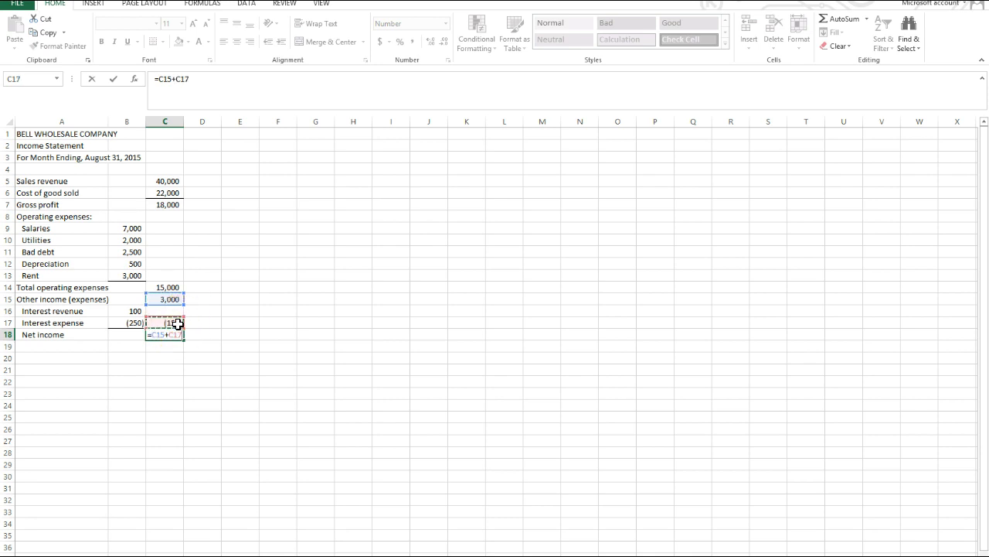
{"action": "key", "text": "Return"}
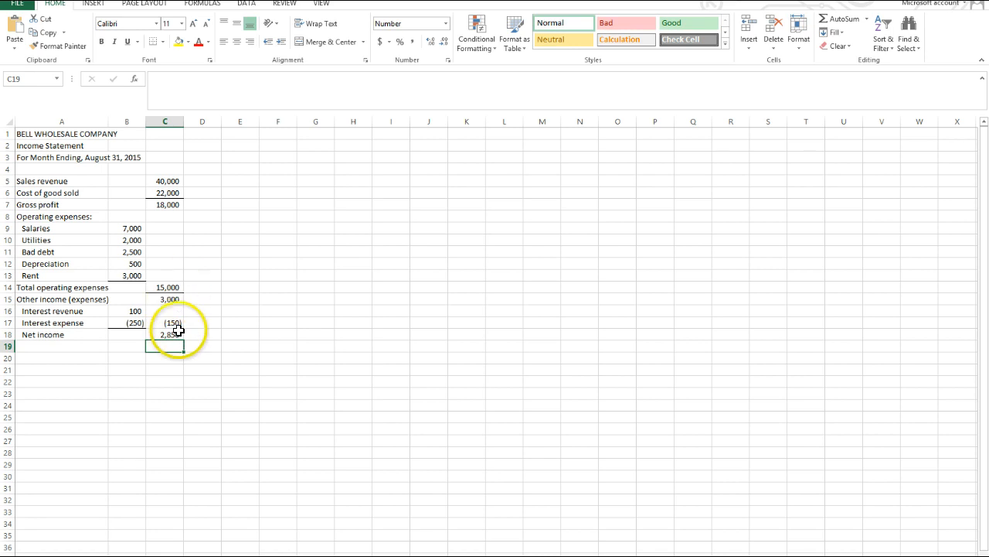
Add a bottom border to the net interest amount in cell C17.
{"action": "left_click", "coordinate": [165, 334]}
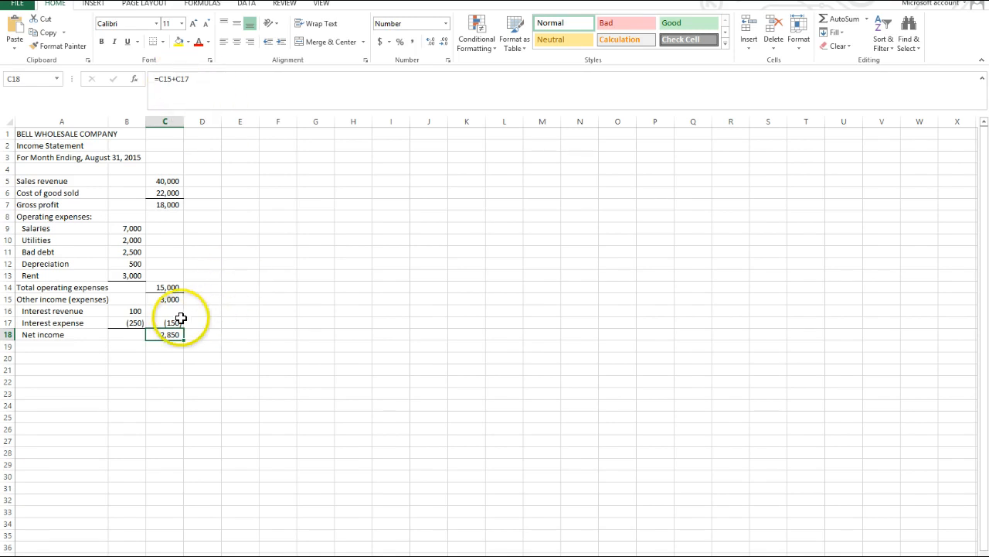
{"action": "left_click", "coordinate": [203, 370]}
{"action": "left_click", "coordinate": [174, 323]}
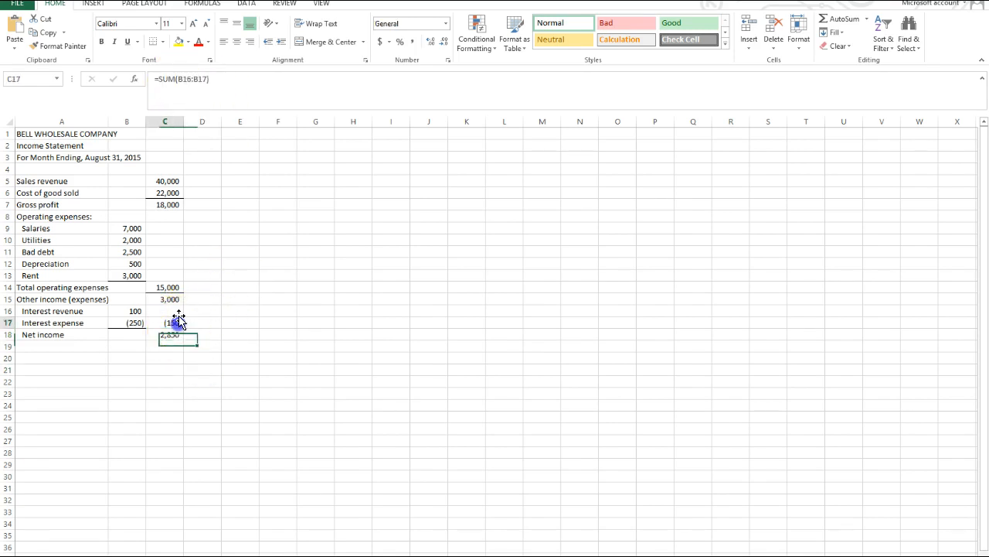
{"action": "left_click", "coordinate": [153, 41]}
{"action": "left_click", "coordinate": [280, 417]}
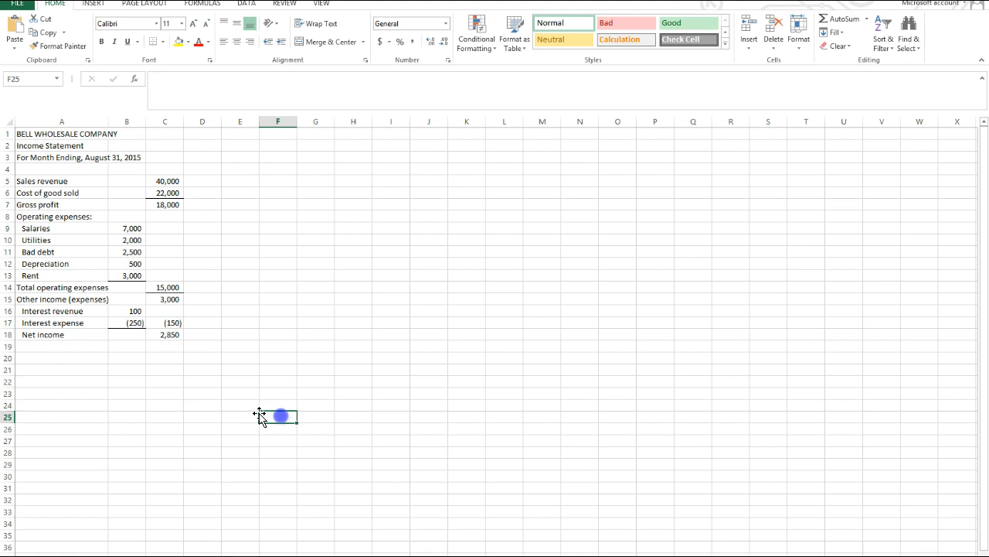
{"action": "left_click", "coordinate": [173, 322]}
{"action": "left_click", "coordinate": [153, 43]}
{"action": "left_click", "coordinate": [336, 453]}
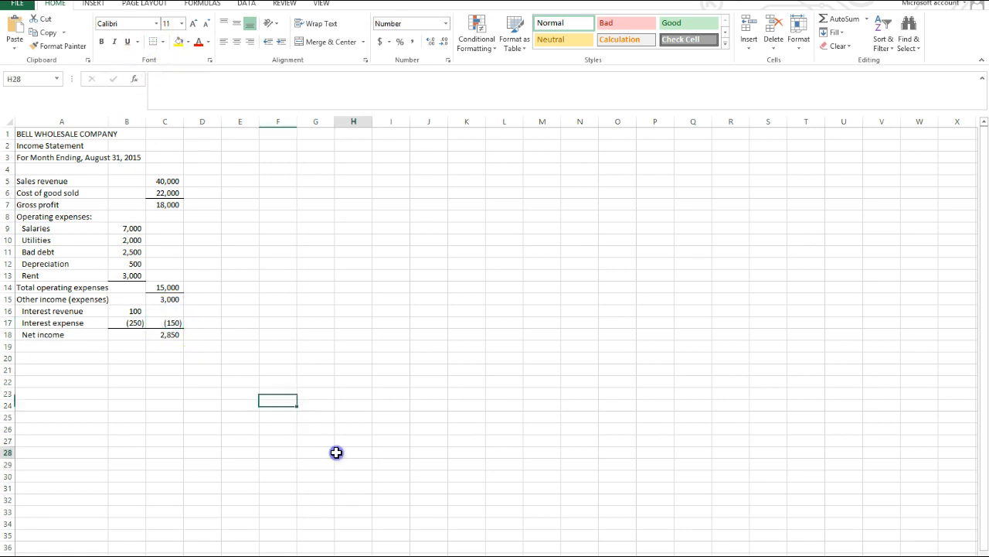
Apply a bottom double border to the net income amount in cell C18.
{"action": "left_click", "coordinate": [175, 335]}
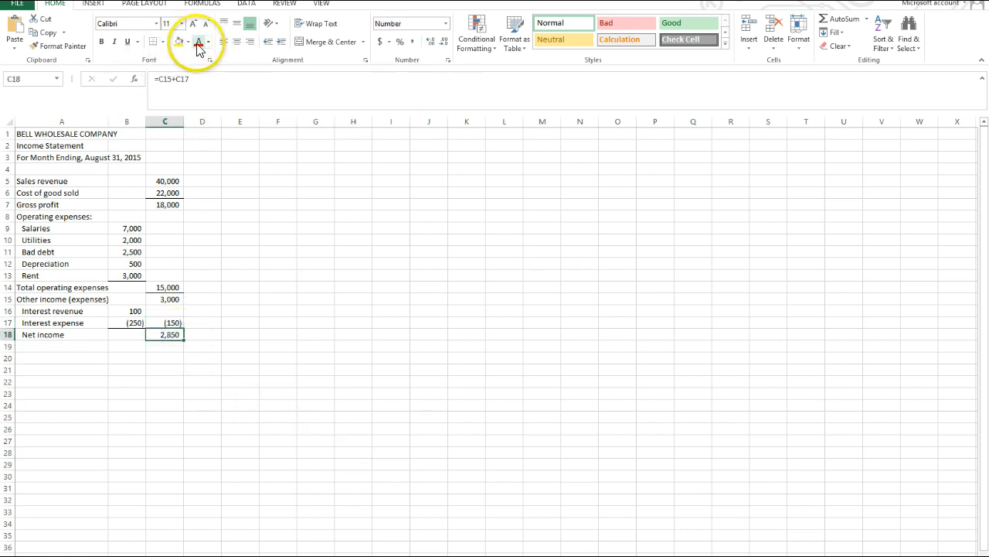
{"action": "left_click", "coordinate": [161, 41]}
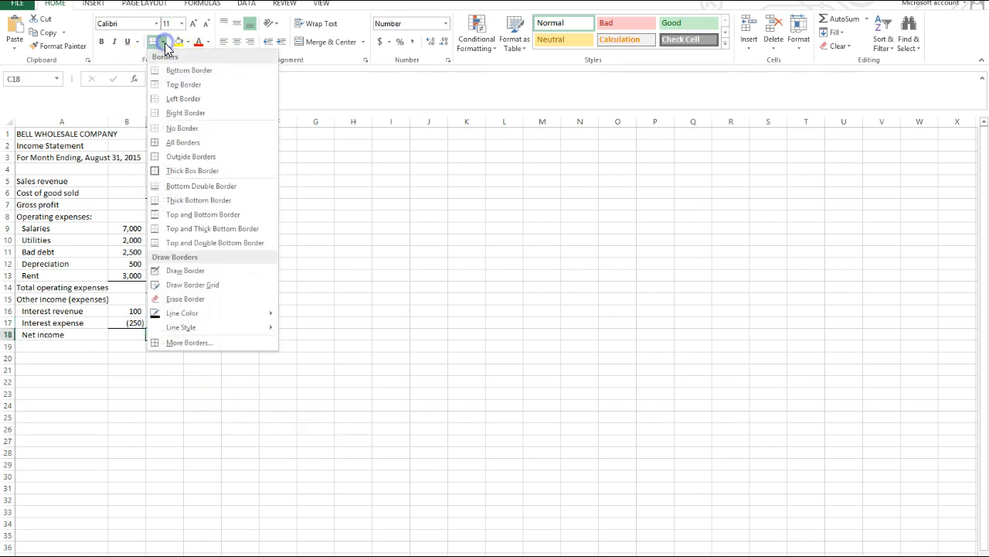
{"action": "left_click", "coordinate": [175, 186]}
{"action": "left_click", "coordinate": [379, 418]}
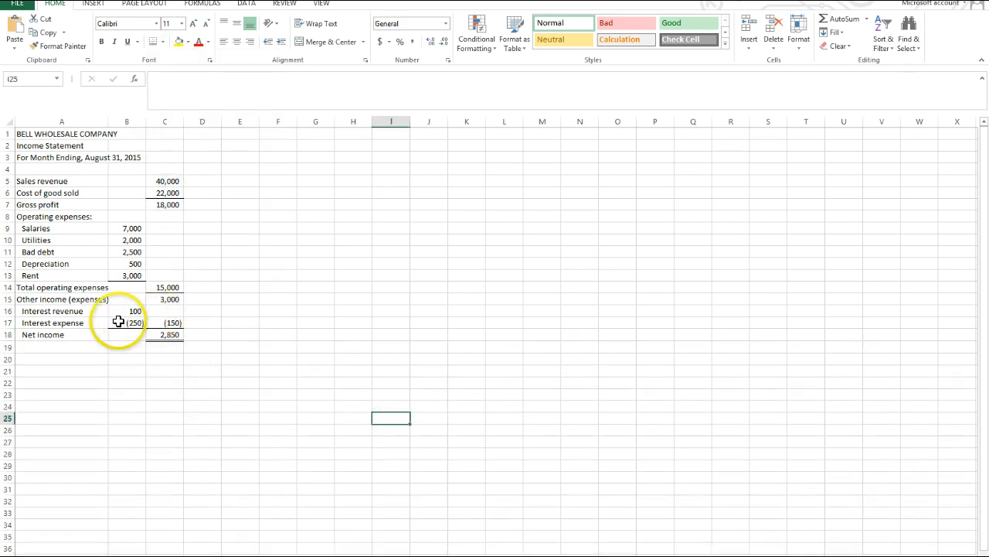
Insert a blank column between the two amount columns, before column C, and remove all borders from it.
{"action": "right_click", "coordinate": [168, 122]}
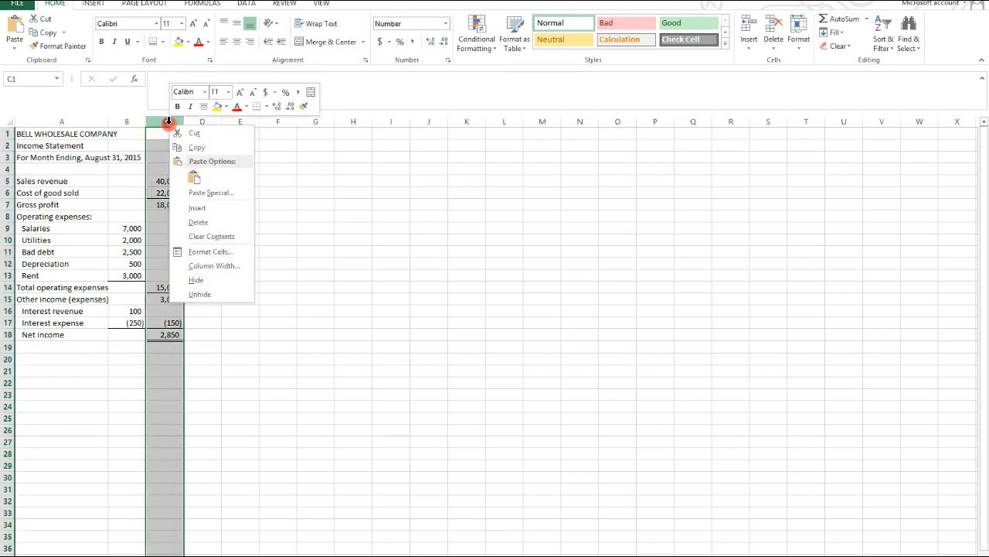
{"action": "left_click", "coordinate": [198, 207]}
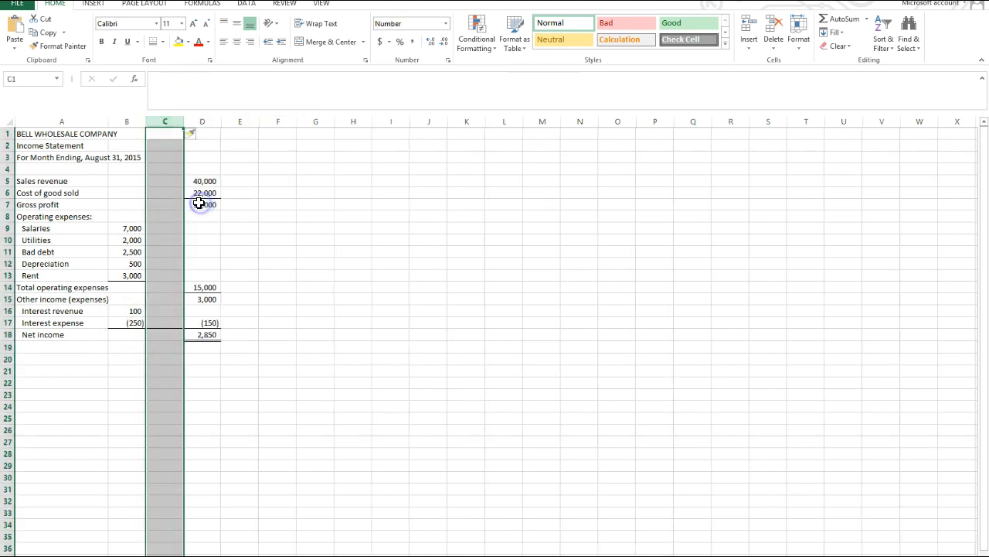
{"action": "left_click", "coordinate": [163, 41]}
{"action": "left_click", "coordinate": [171, 130]}
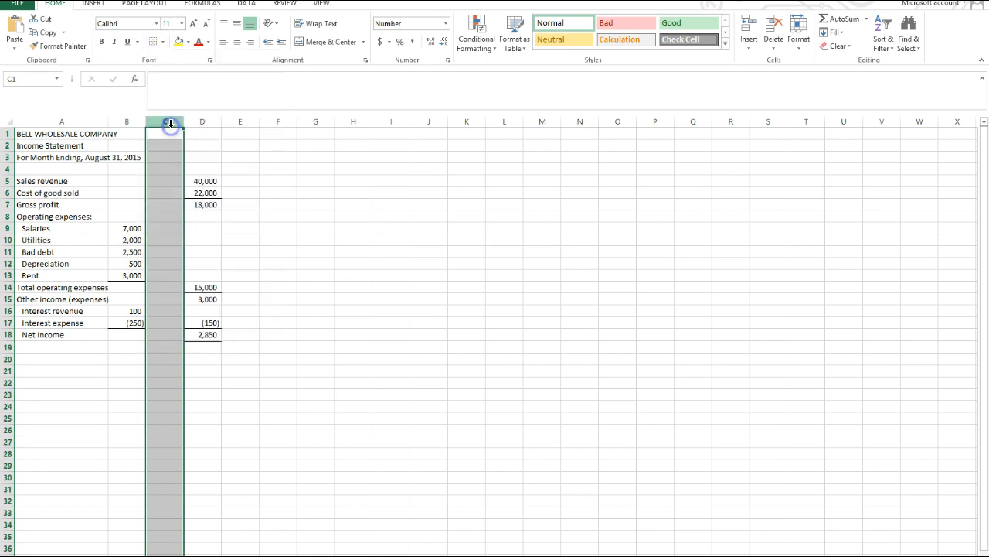
Narrow the blank column C to a thin gap between the two amount columns.
{"action": "left_click", "coordinate": [388, 293]}
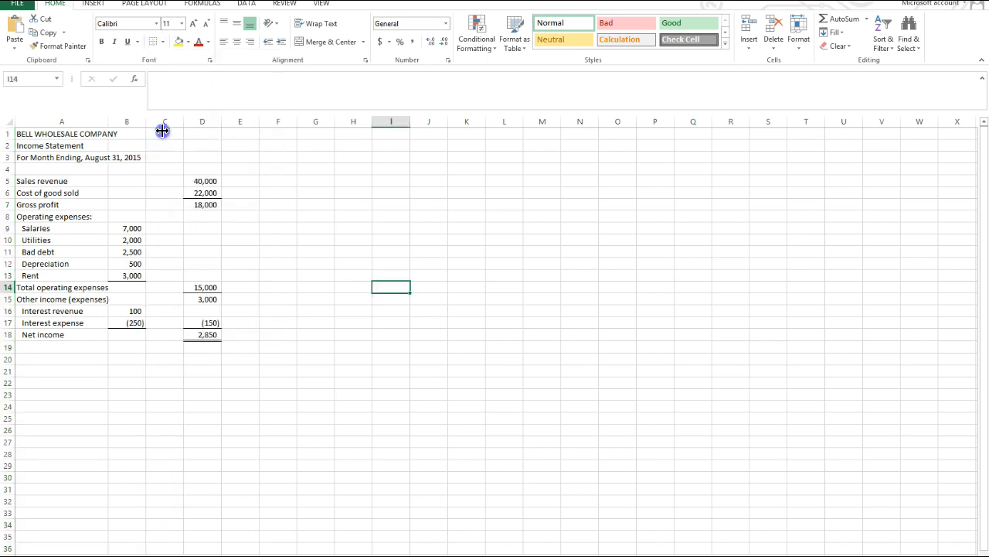
{"action": "left_click_drag", "start_coordinate": [185, 120], "coordinate": [150, 133]}
{"action": "left_click", "coordinate": [278, 309]}
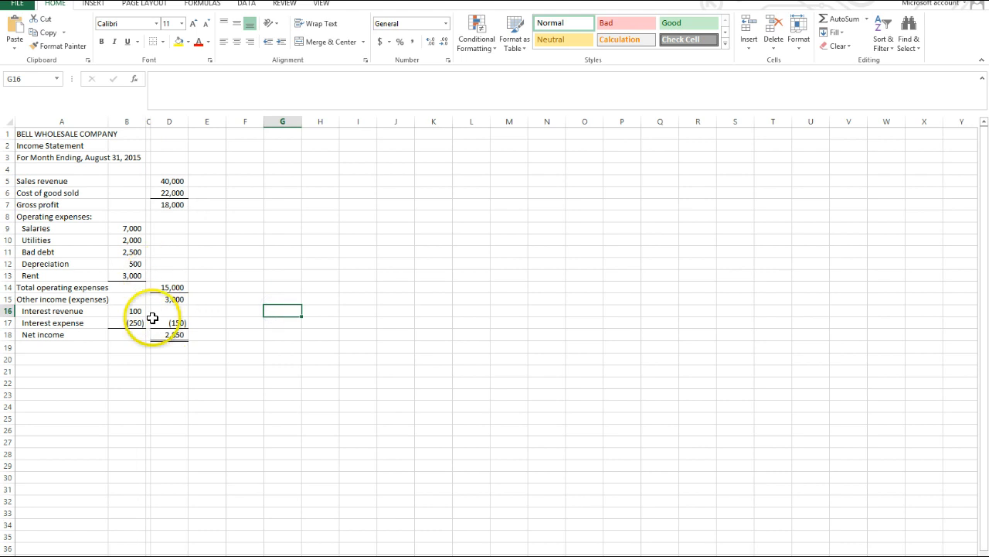
Examine the income statement in the print preview and return to the worksheet.
{"action": "left_click", "coordinate": [14, 9]}
{"action": "left_click", "coordinate": [28, 145]}
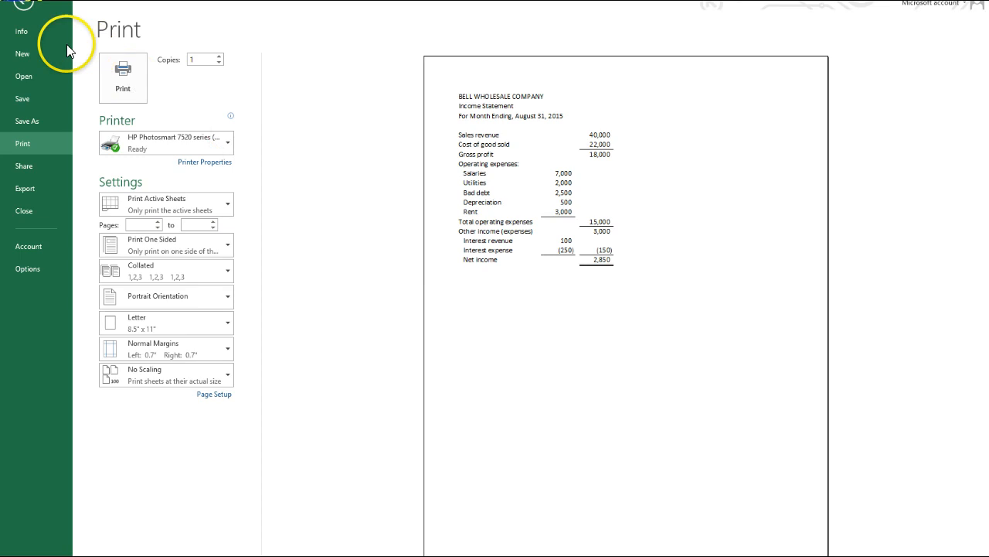
{"action": "left_click", "coordinate": [20, 9]}
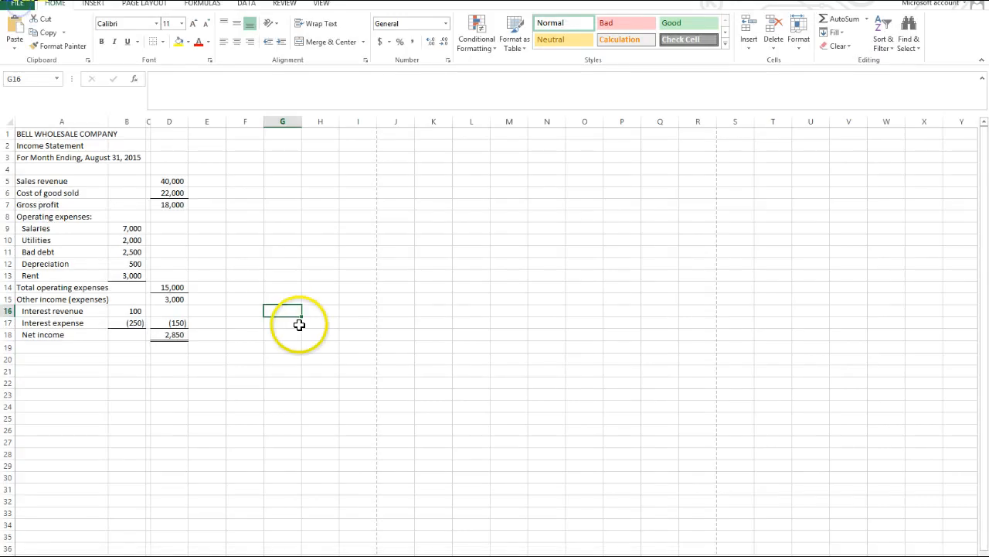
Merge and center the company name across cells A1:D1.
{"action": "left_click", "coordinate": [35, 134]}
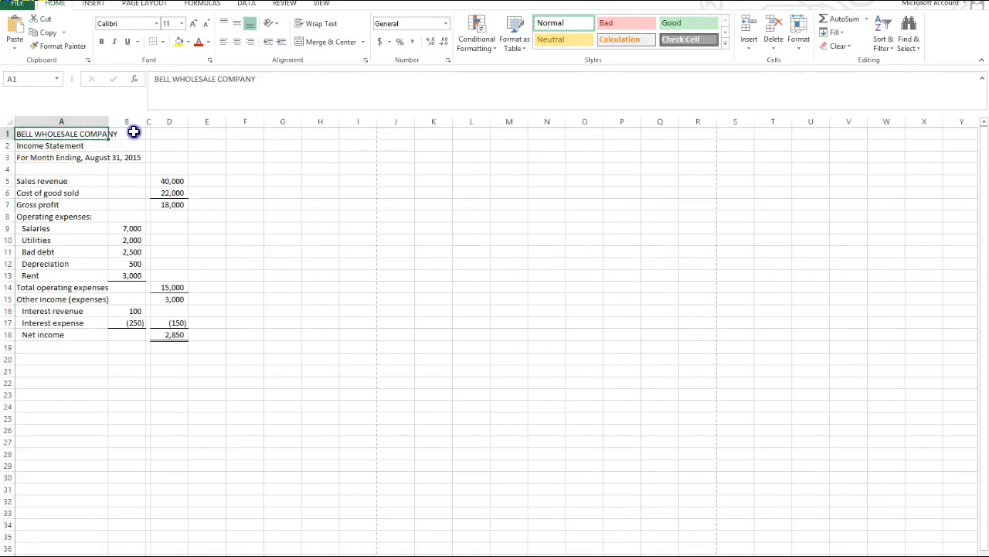
{"action": "left_click_drag", "start_coordinate": [134, 132], "coordinate": [171, 136]}
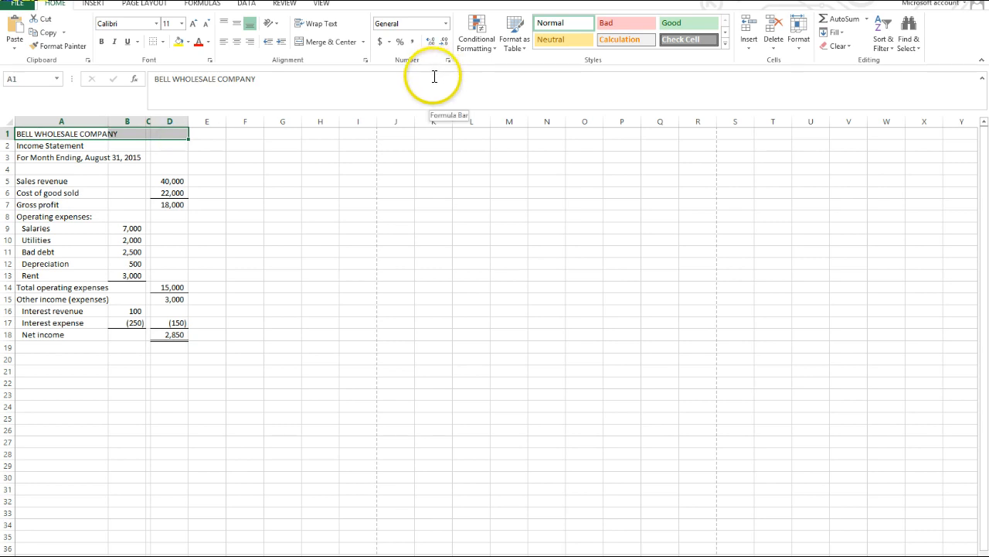
{"action": "left_click", "coordinate": [363, 44]}
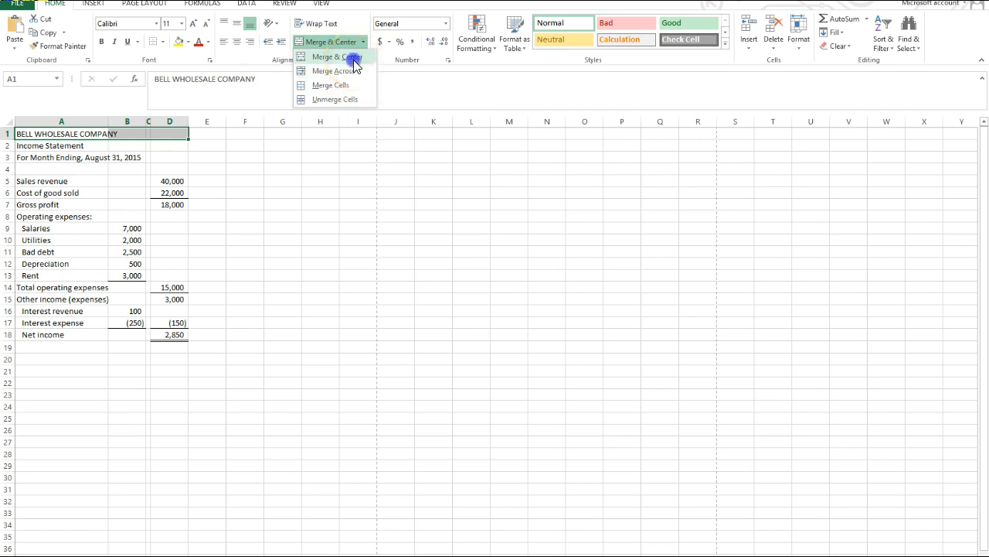
{"action": "left_click", "coordinate": [353, 59]}
{"action": "left_click", "coordinate": [276, 215]}
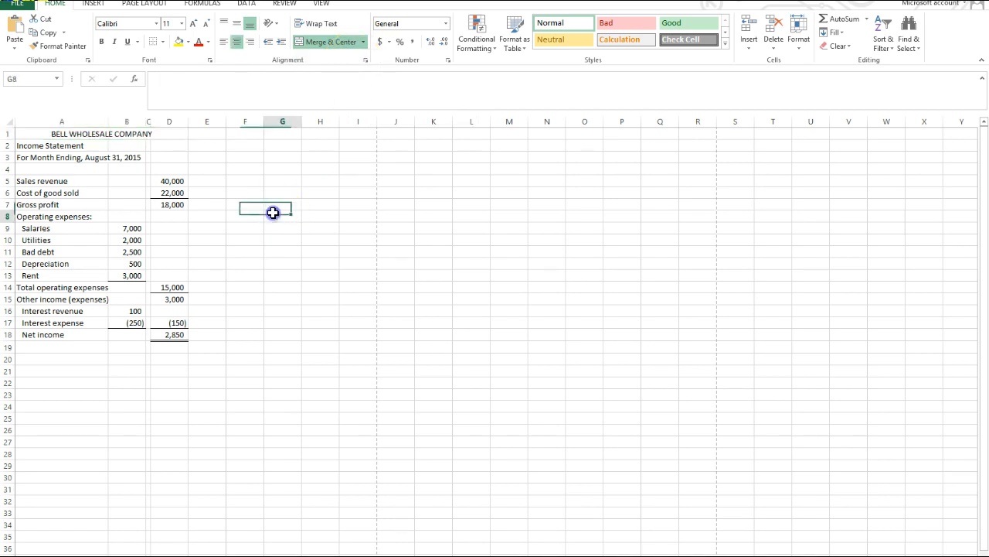
Merge and center the Income Statement title across A2:D2 and the period line across A3:D3.
{"action": "left_click", "coordinate": [28, 145]}
{"action": "left_click_drag", "start_coordinate": [100, 142], "coordinate": [183, 148]}
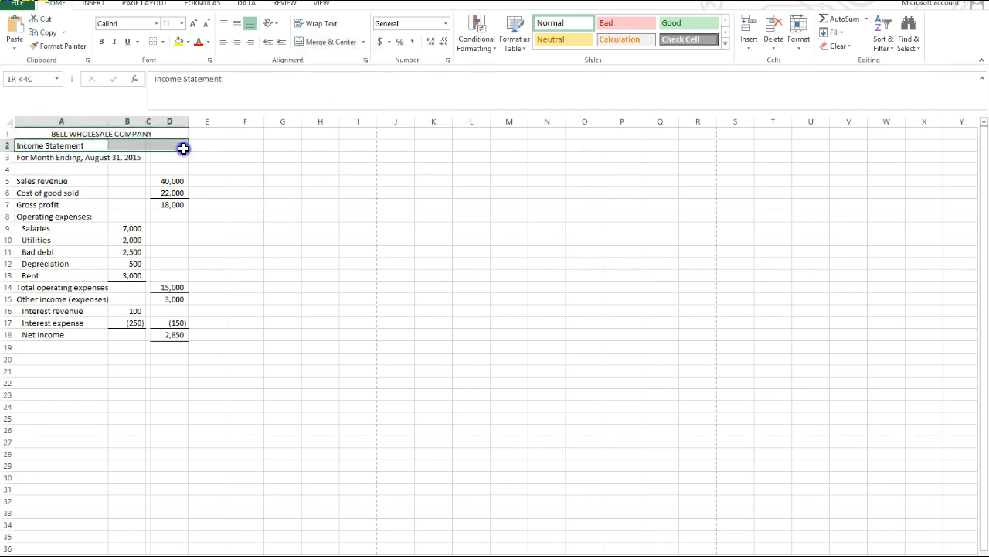
{"action": "left_click", "coordinate": [346, 46]}
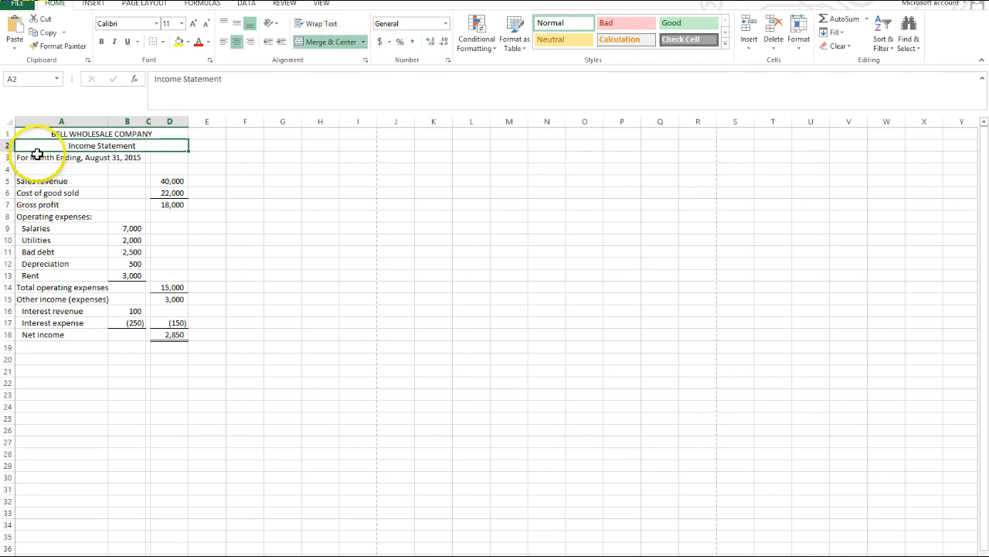
{"action": "left_click_drag", "start_coordinate": [34, 156], "coordinate": [158, 157]}
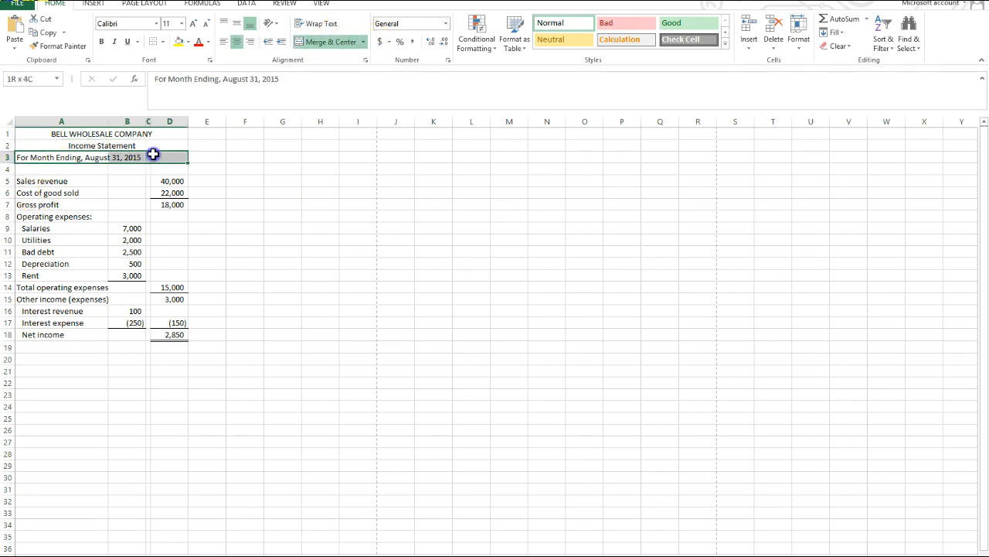
{"action": "left_click", "coordinate": [333, 45]}
Make the three heading lines in rows 1 to 3 bold.
{"action": "left_click_drag", "start_coordinate": [101, 133], "coordinate": [100, 160]}
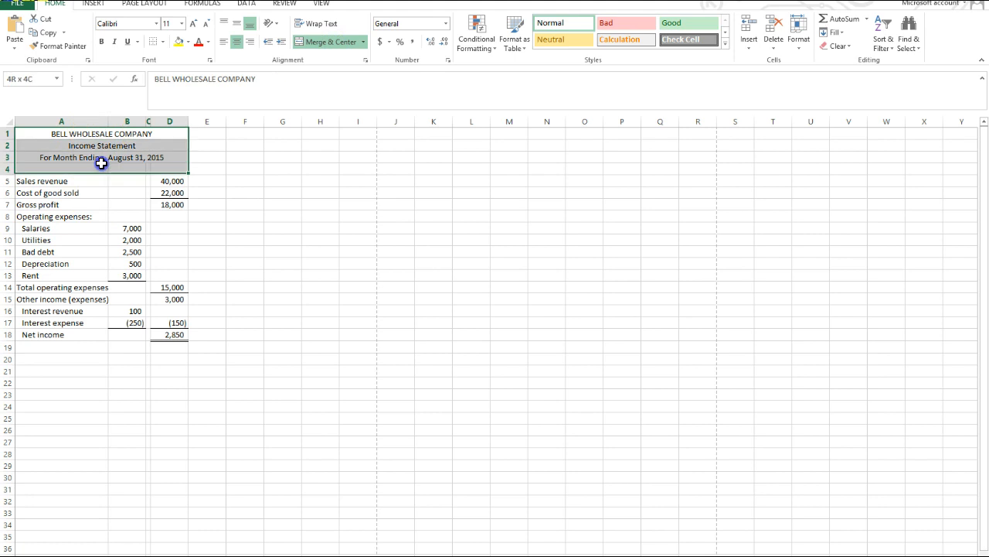
{"action": "left_click", "coordinate": [101, 41]}
{"action": "left_click", "coordinate": [334, 250]}
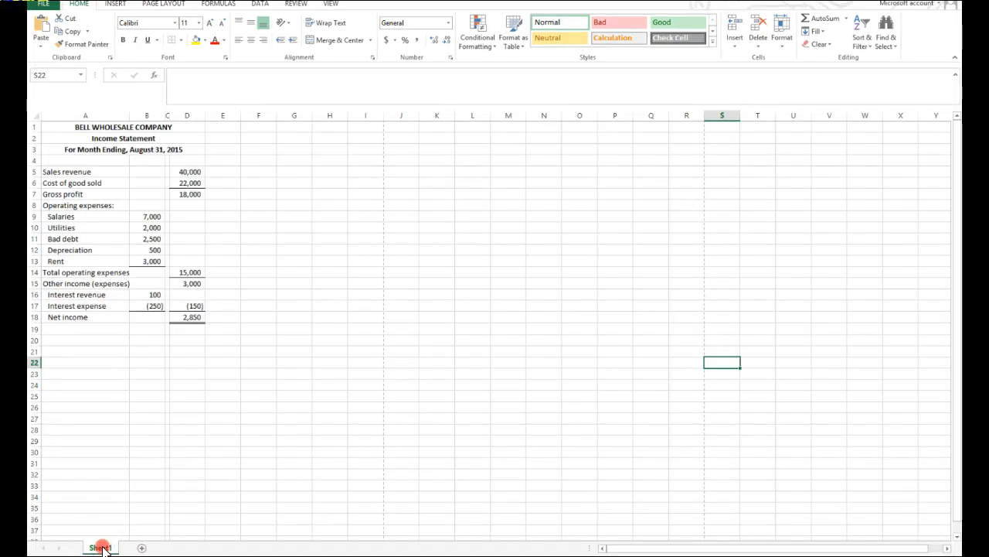
Rename the Sheet1 worksheet as Income Statement.
{"action": "right_click", "coordinate": [101, 547]}
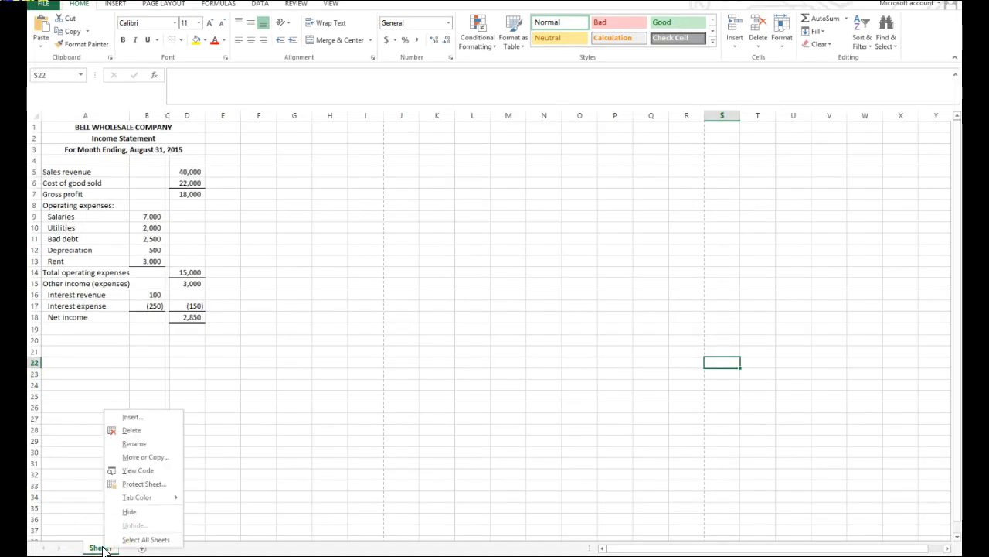
{"action": "left_click", "coordinate": [133, 443]}
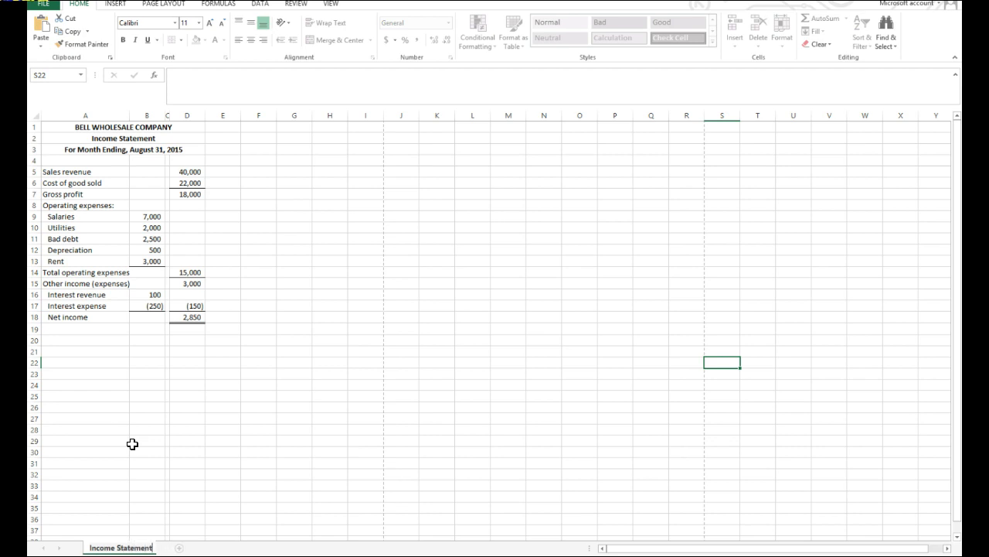
{"action": "left_click", "coordinate": [137, 449]}
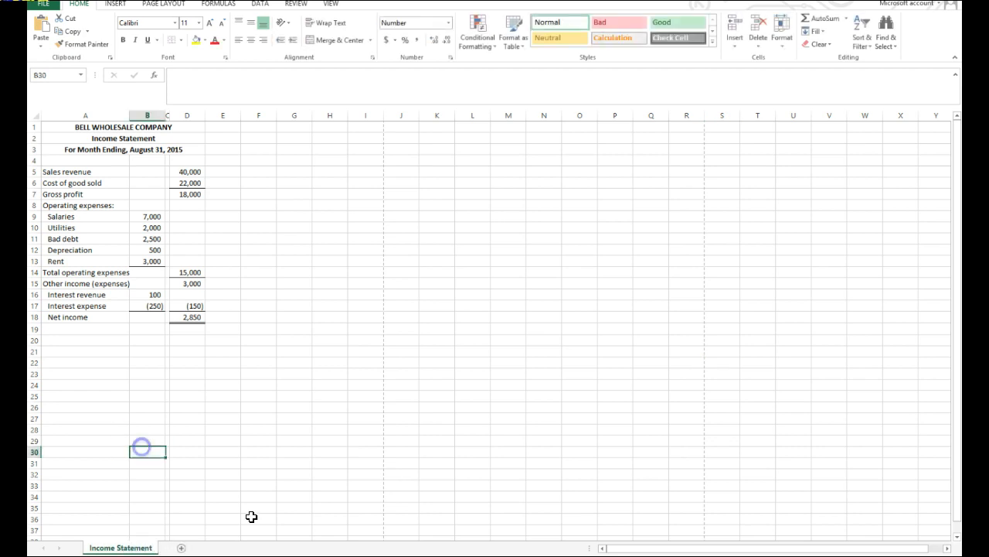
Add a new worksheet after the income statement and rename it Statement of Retained Earnings.
{"action": "left_click", "coordinate": [181, 548]}
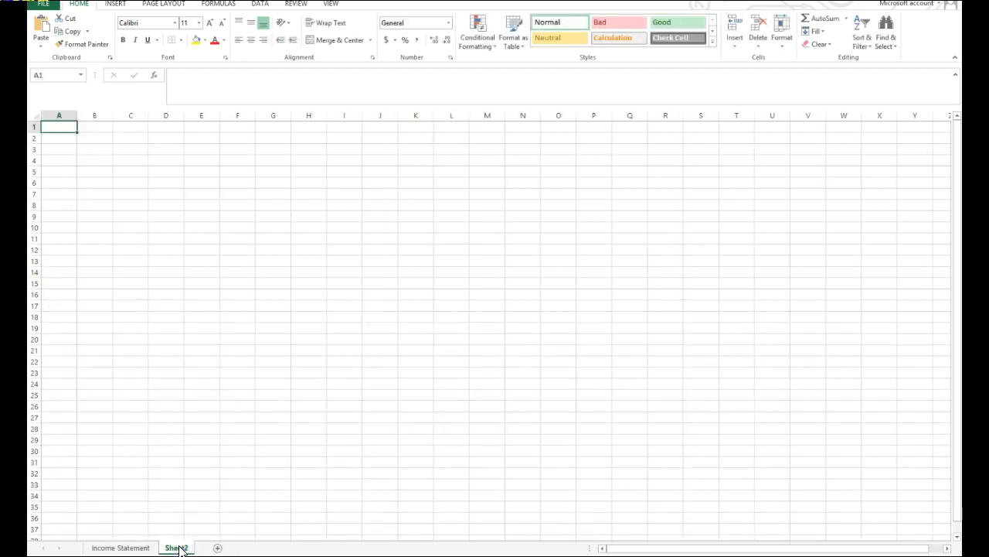
{"action": "type", "text": "St"}
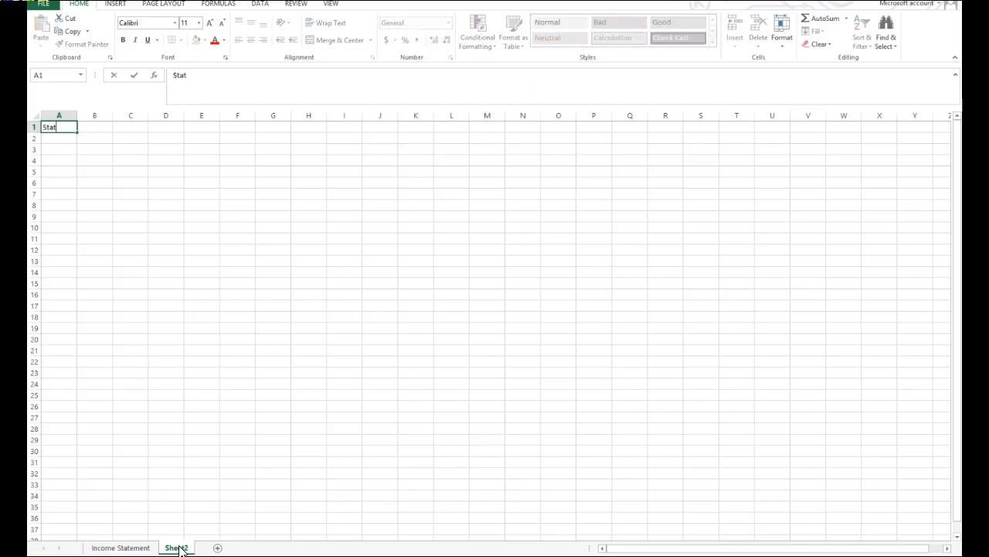
{"action": "type", "text": "at"}
{"action": "right_click", "coordinate": [183, 548]}
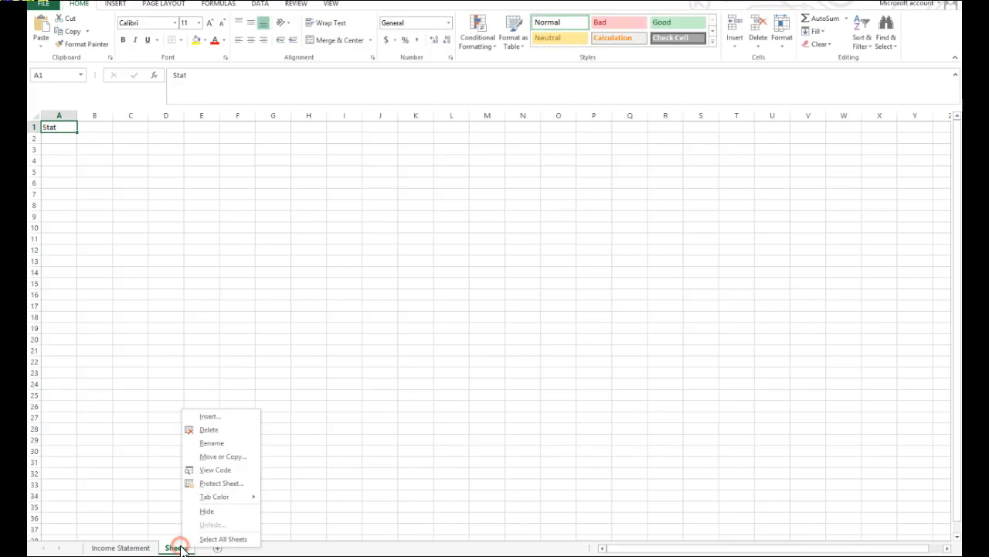
{"action": "left_click", "coordinate": [197, 443]}
{"action": "type", "text": "S"}
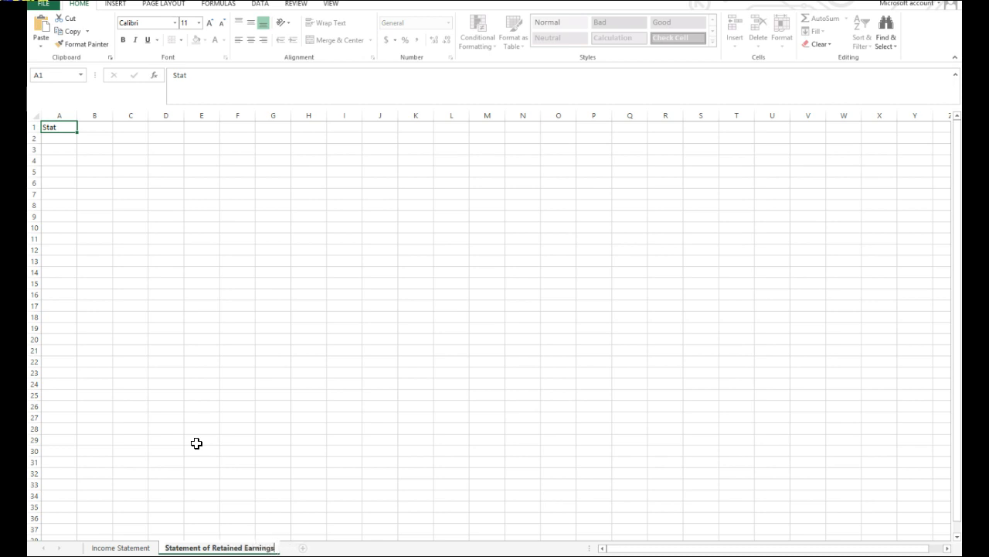
Copy the three heading lines from the Income Statement sheet and paste them at cell A1 of the Statement of Retained Earnings sheet.
{"action": "left_click", "coordinate": [308, 457]}
{"action": "left_click", "coordinate": [122, 547]}
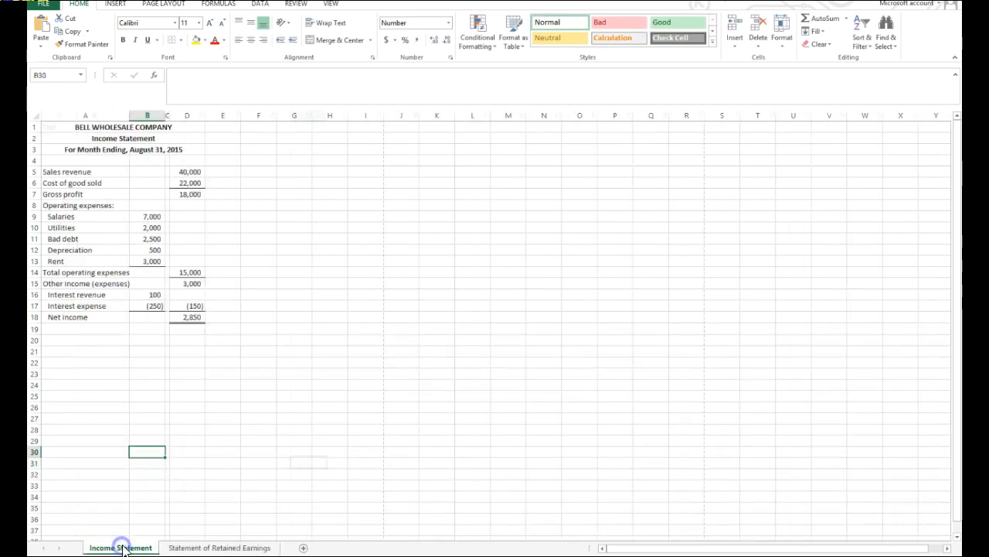
{"action": "left_click", "coordinate": [123, 127]}
{"action": "left_click_drag", "start_coordinate": [124, 127], "coordinate": [126, 147]}
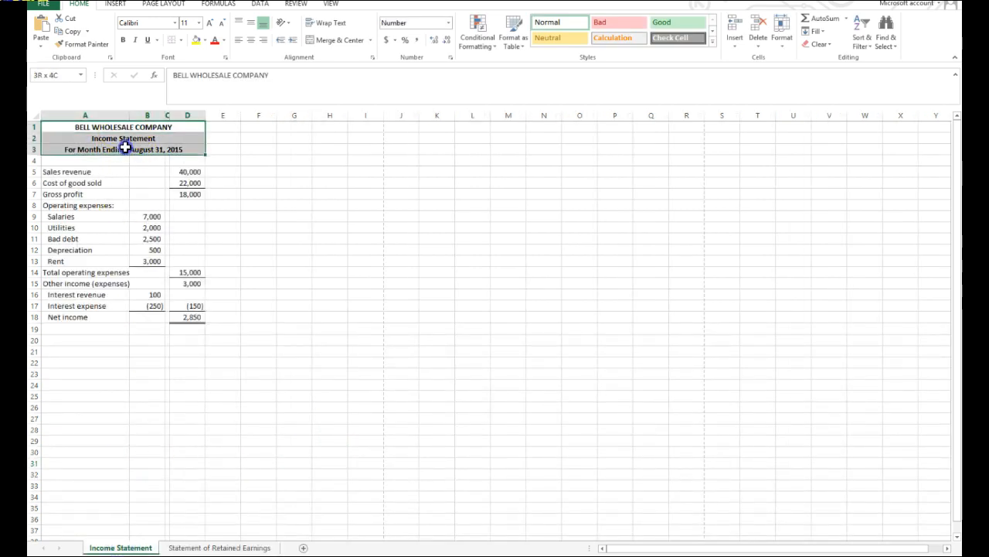
{"action": "right_click", "coordinate": [127, 146]}
{"action": "left_click", "coordinate": [160, 166]}
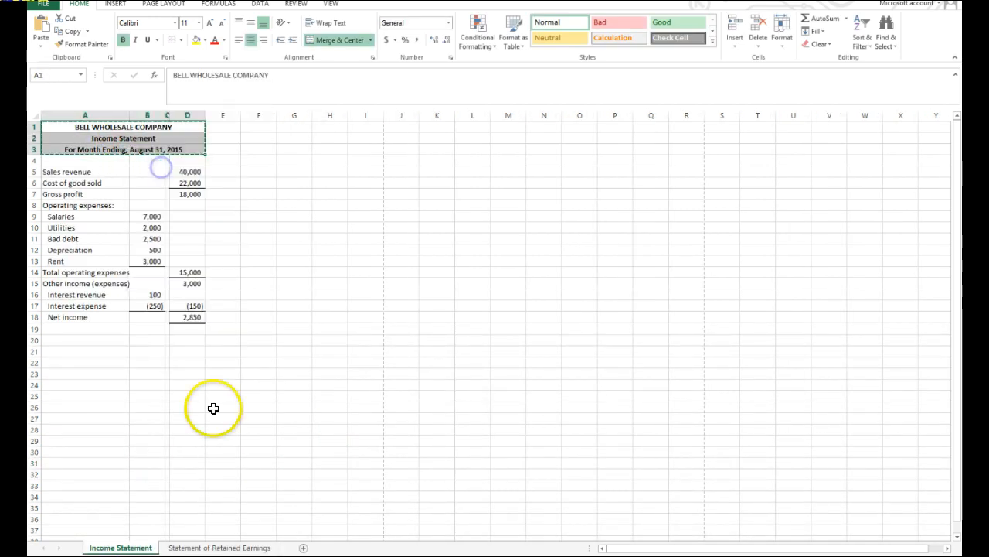
{"action": "left_click", "coordinate": [183, 545]}
{"action": "left_click", "coordinate": [56, 124]}
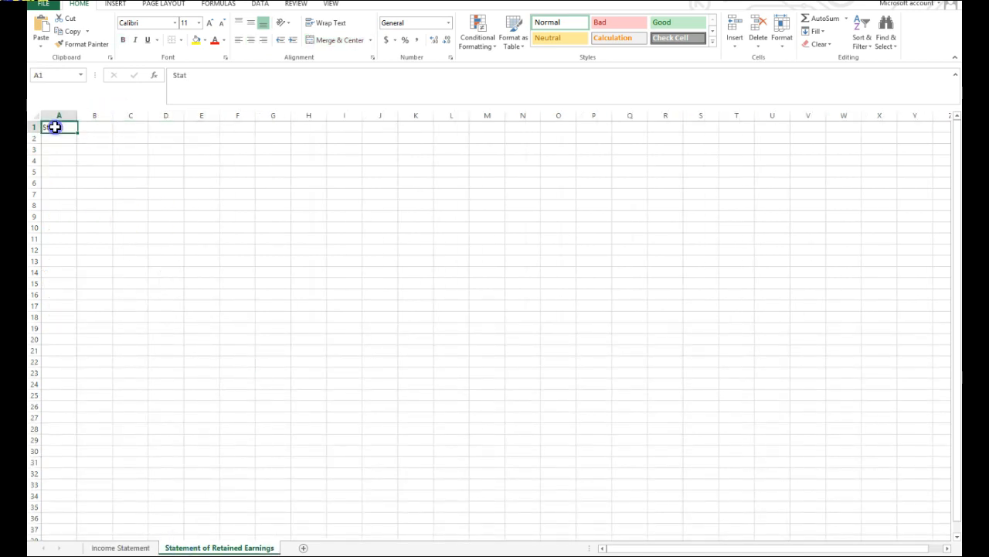
{"action": "right_click", "coordinate": [58, 126]}
{"action": "left_click", "coordinate": [82, 177]}
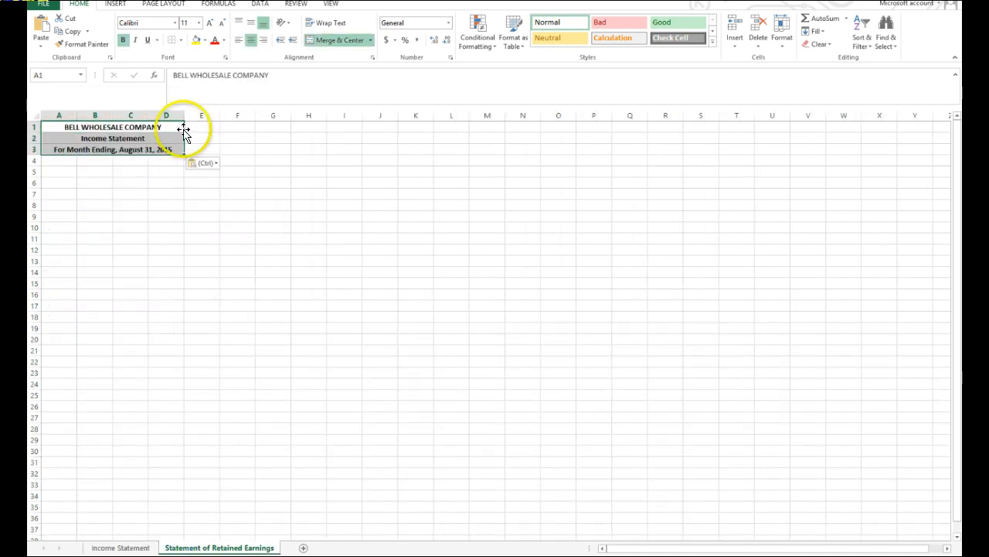
{"action": "mouse_move", "coordinate": [145, 114]}
{"action": "left_mouse_down"}
{"action": "mouse_move", "coordinate": [117, 115]}
{"action": "mouse_move", "coordinate": [151, 123]}
{"action": "left_mouse_up"}
{"action": "left_click", "coordinate": [333, 317]}
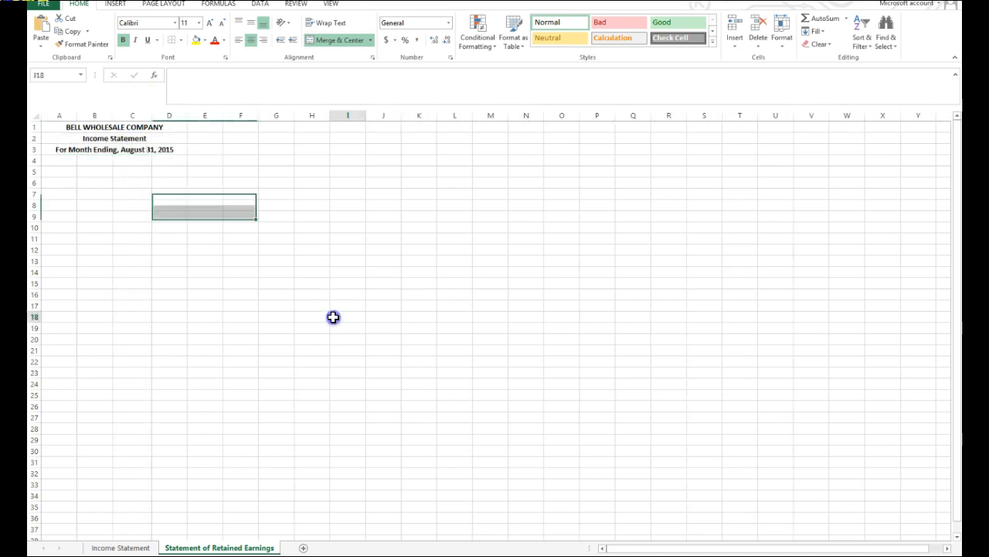
Enter the row labels Beginning Balance, Add Net Income and Less Dividends in cells A5 to A7, with Income spelled correctly.
{"action": "left_click", "coordinate": [61, 174]}
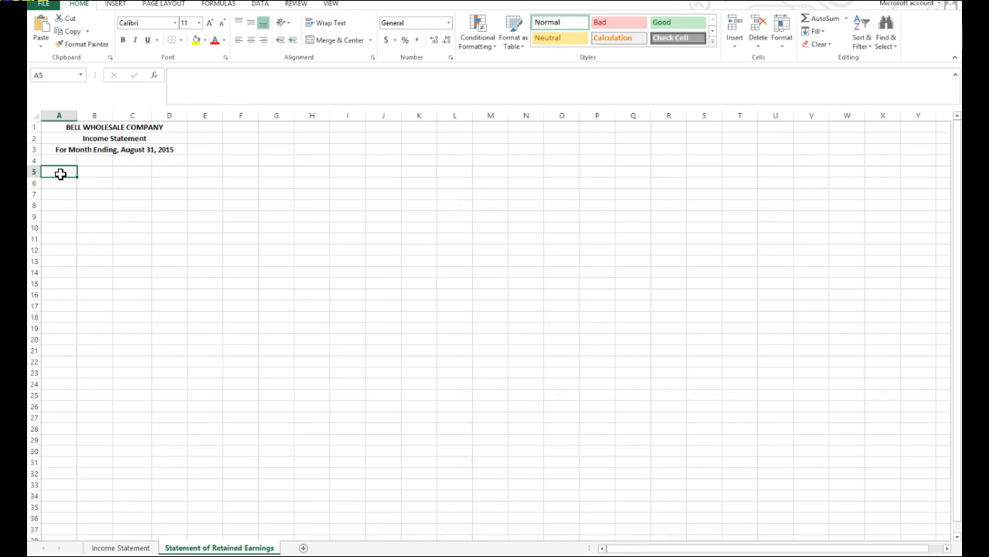
{"action": "type", "text": "Beginning"}
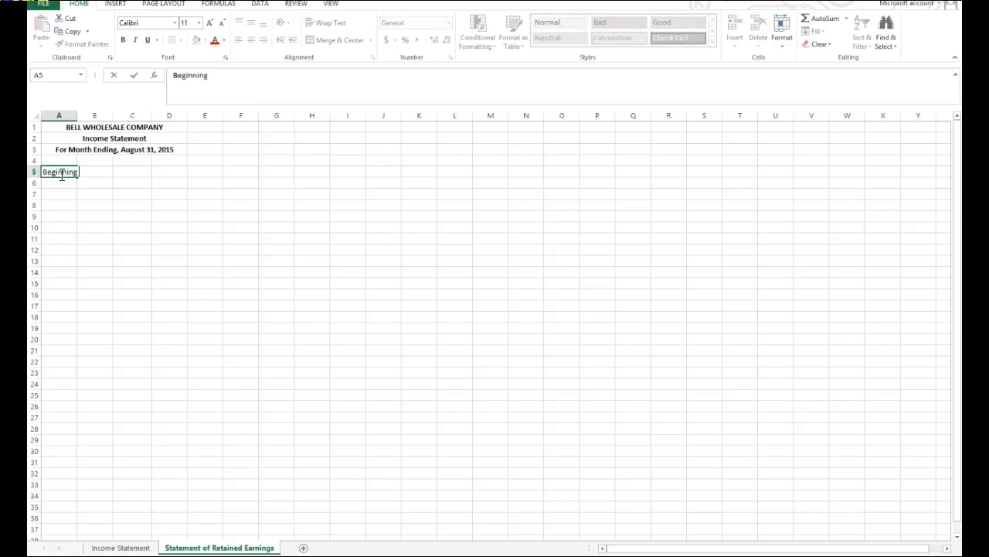
{"action": "type", "text": " Balance"}
{"action": "key", "text": "Return"}
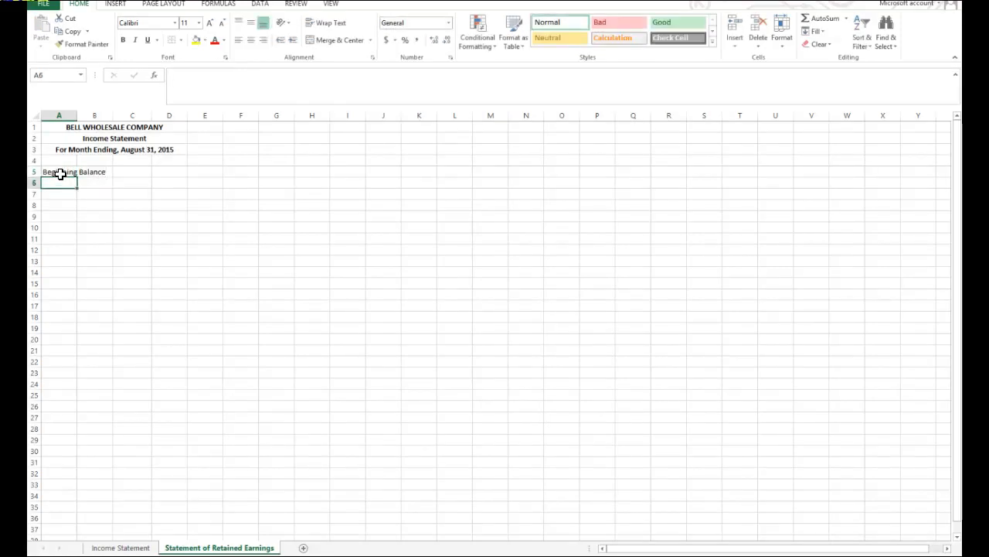
{"action": "type", "text": "Add Net Icome"}
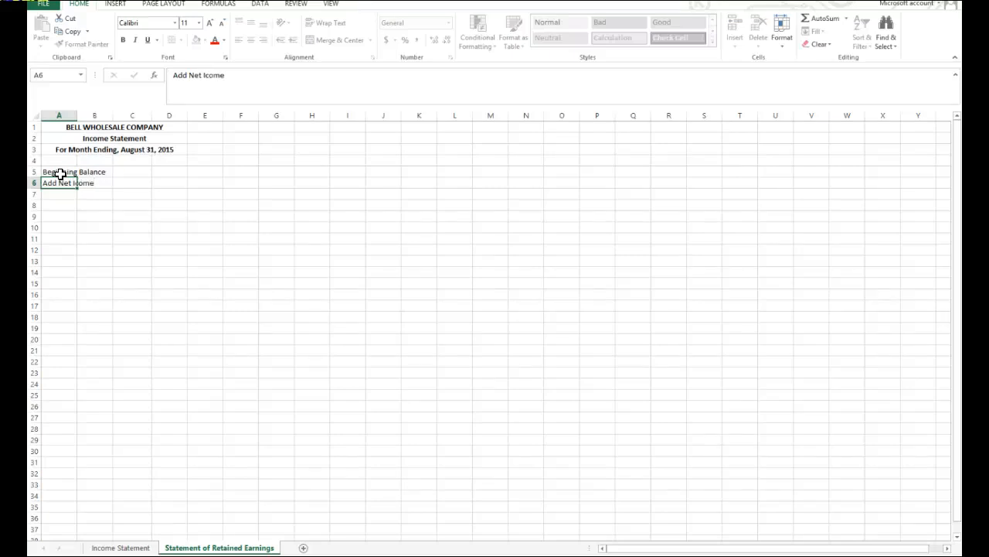
{"action": "key", "text": "Return"}
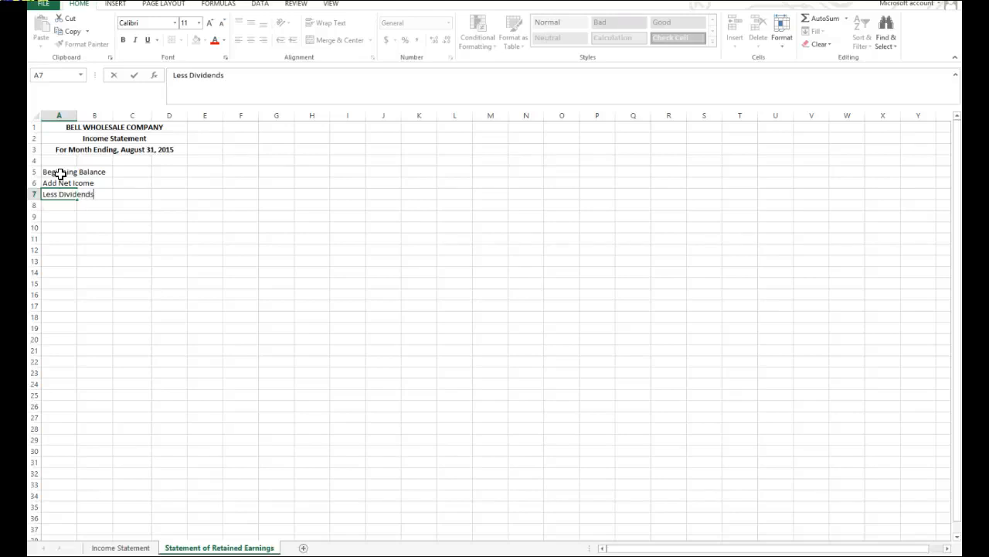
{"action": "left_click", "coordinate": [56, 181]}
{"action": "left_click", "coordinate": [206, 75]}
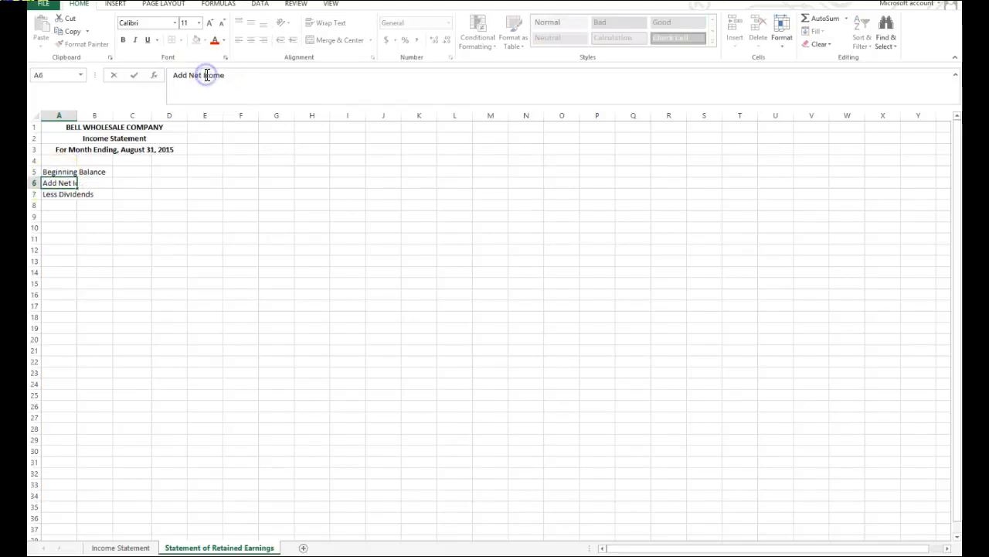
{"action": "type", "text": "n"}
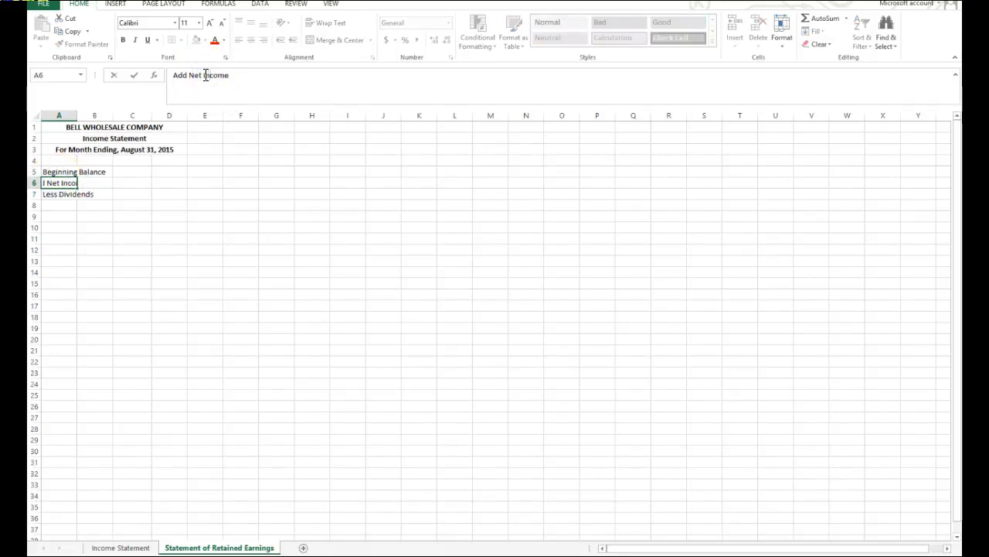
Enter the label Ending Retained Earnings in cell A8.
{"action": "left_click", "coordinate": [56, 205]}
{"action": "type", "text": "Ending Retained Ea"}
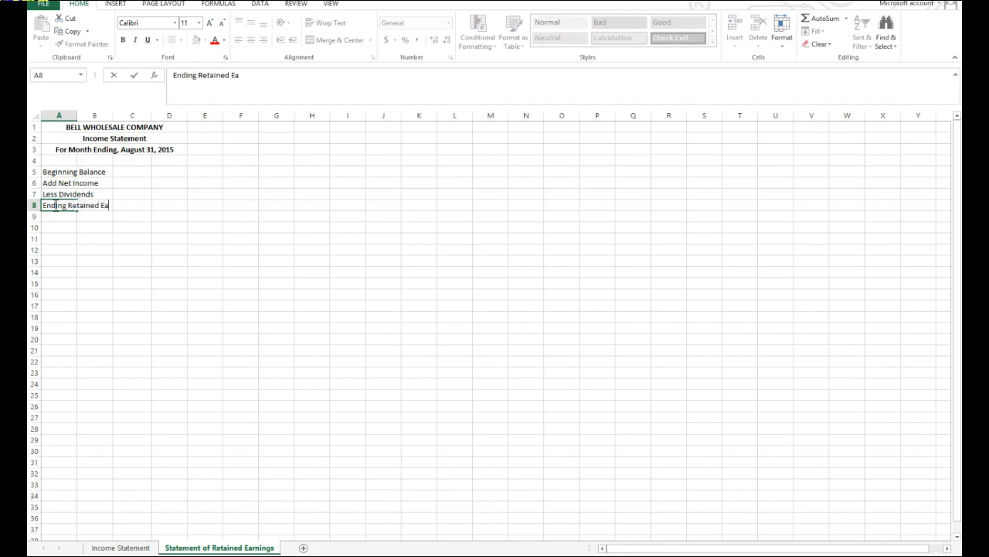
{"action": "type", "text": "rnings"}
{"action": "left_click", "coordinate": [203, 260]}
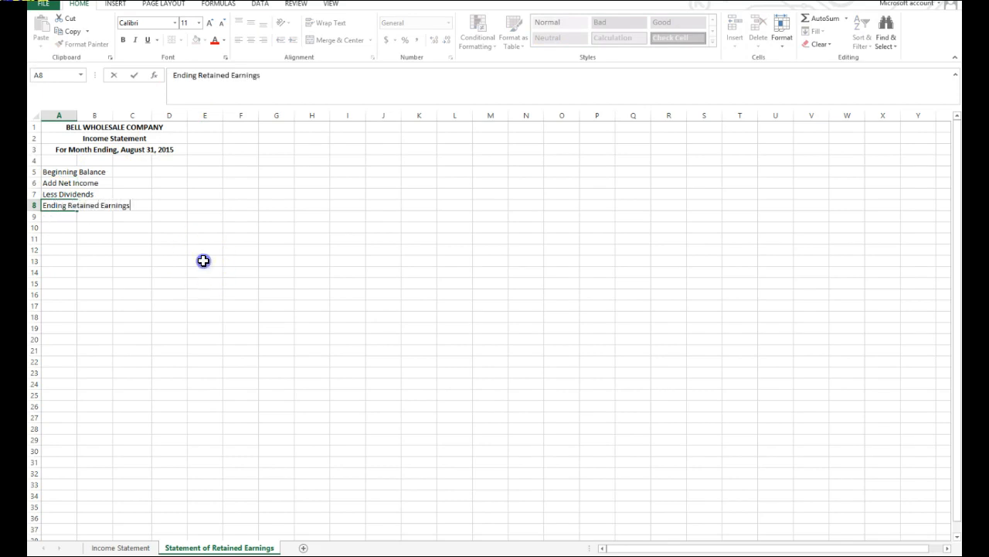
{"action": "left_click_drag", "start_coordinate": [75, 116], "coordinate": [77, 117]}
{"action": "double_click", "coordinate": [78, 117]}
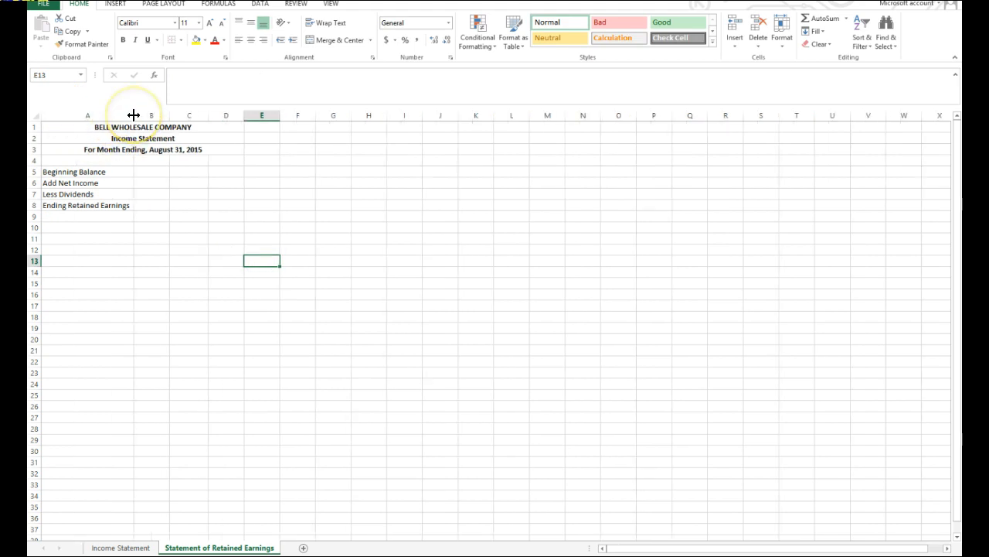
{"action": "key", "text": "ctrl+z"}
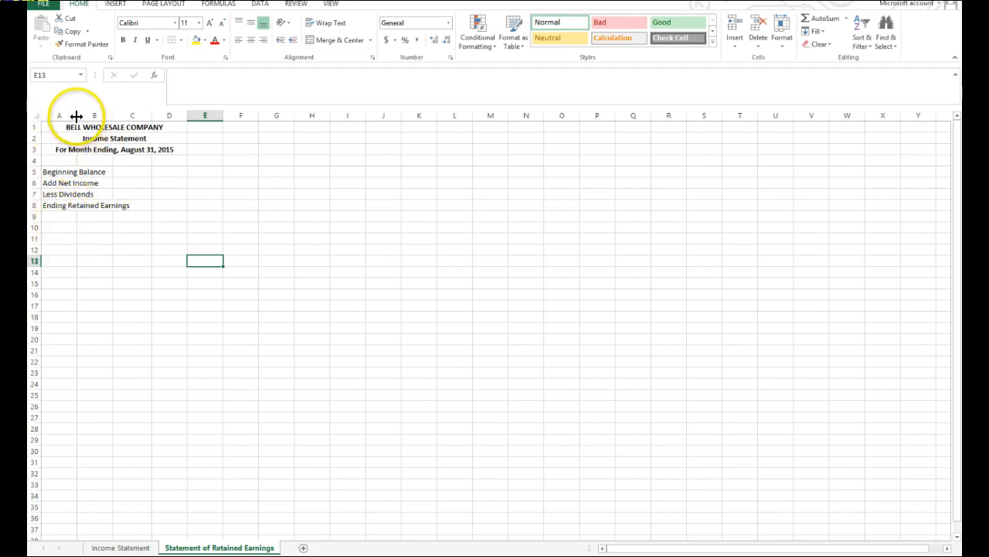
{"action": "left_click_drag", "start_coordinate": [77, 116], "coordinate": [154, 133]}
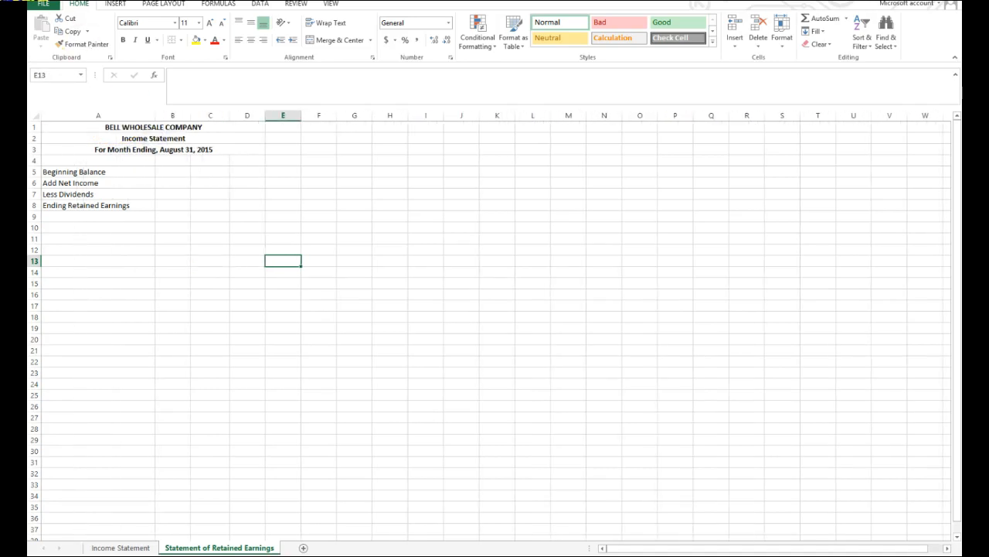
{"action": "key", "text": "ctrl+z"}
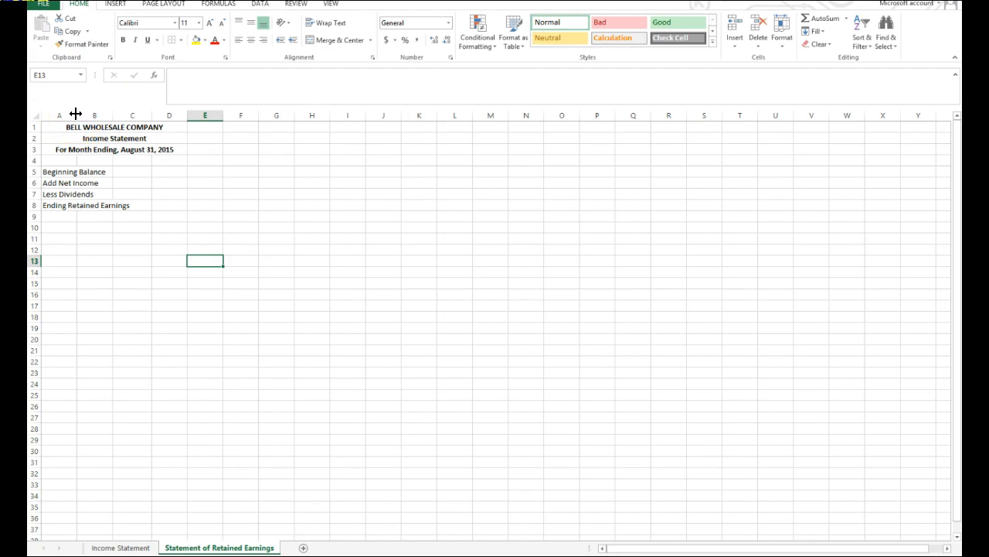
Autofit column A to its labels and enter 0 as the beginning balance in cell B5.
{"action": "double_click", "coordinate": [76, 115]}
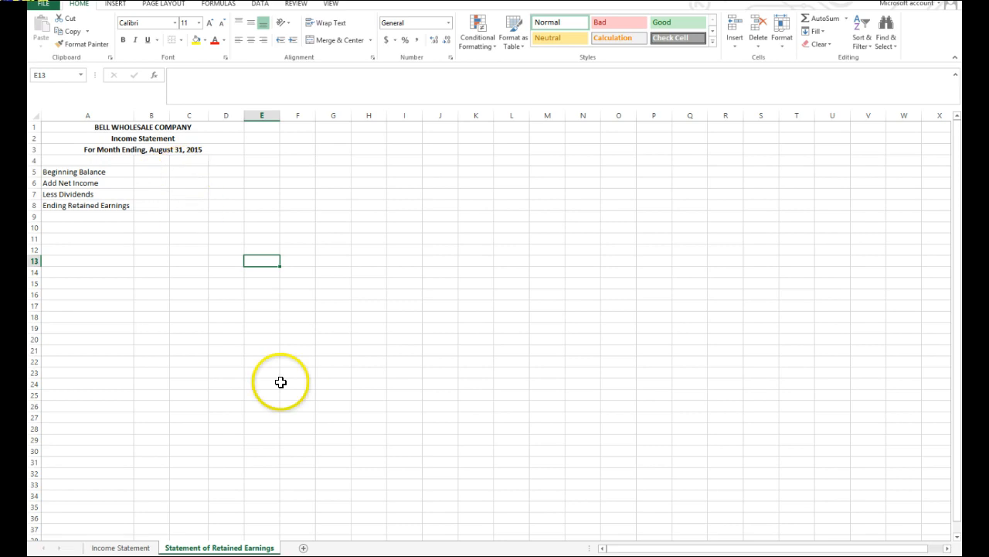
{"action": "left_click", "coordinate": [162, 173]}
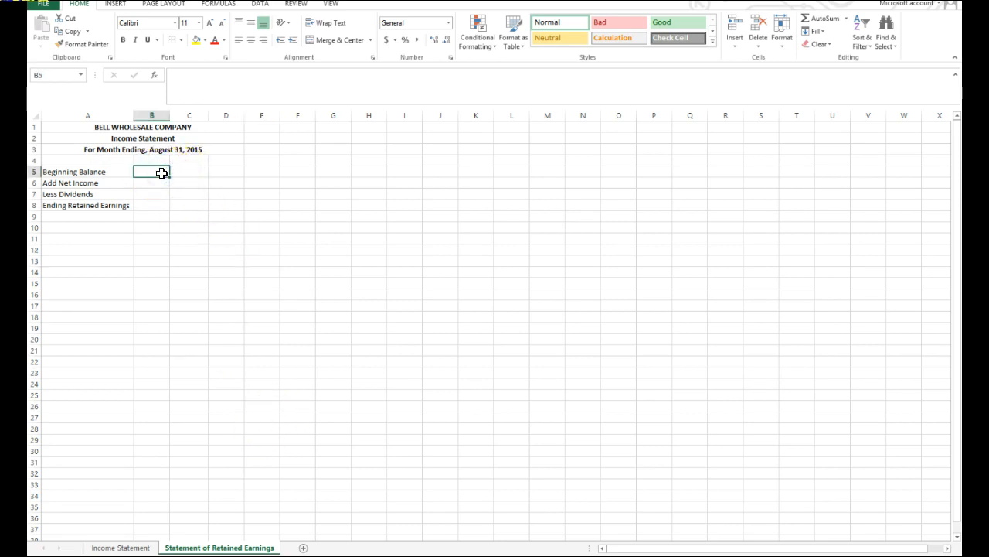
{"action": "type", "text": "0"}
Link the Add Net Income amount in B6 to the net income in cell D18 of the Income Statement sheet.
{"action": "left_click", "coordinate": [153, 186]}
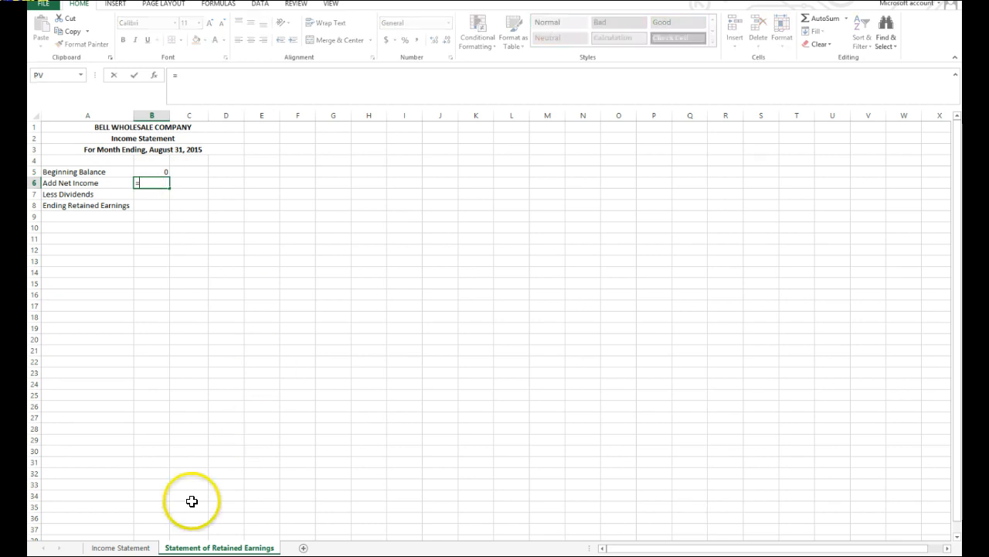
{"action": "left_click", "coordinate": [133, 548]}
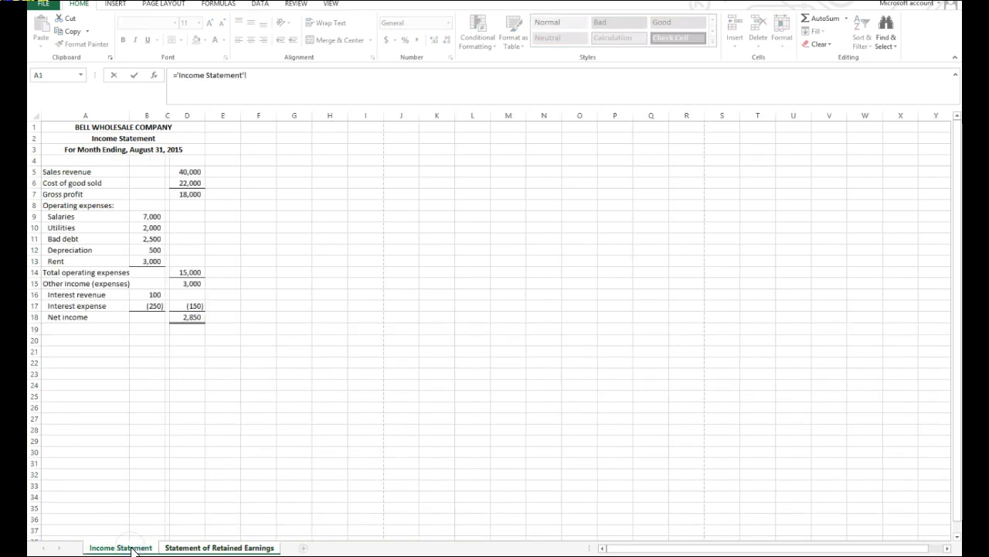
{"action": "left_click", "coordinate": [186, 317]}
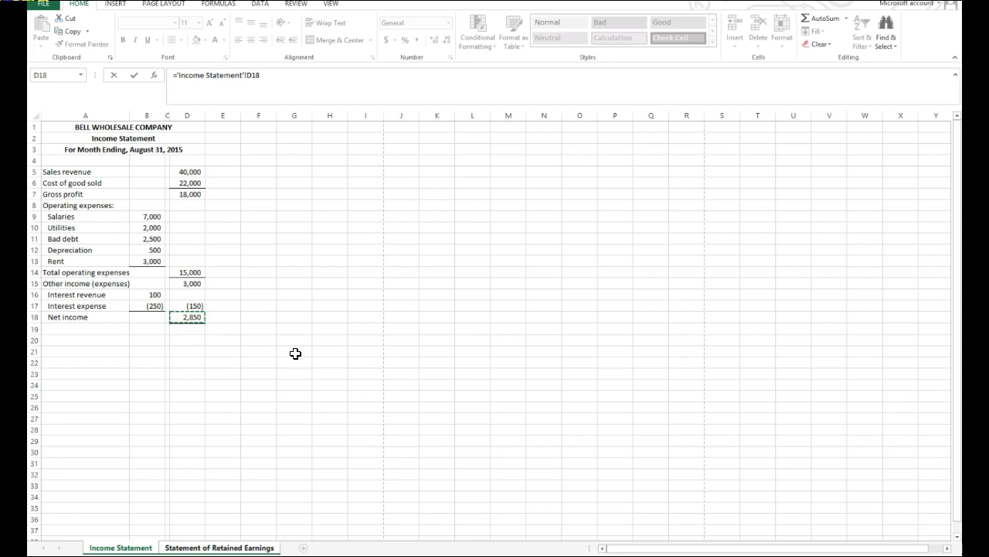
{"action": "key", "text": "Return"}
Check the formula in B6 against its source cell D18 on the Income Statement sheet.
{"action": "left_click", "coordinate": [153, 183]}
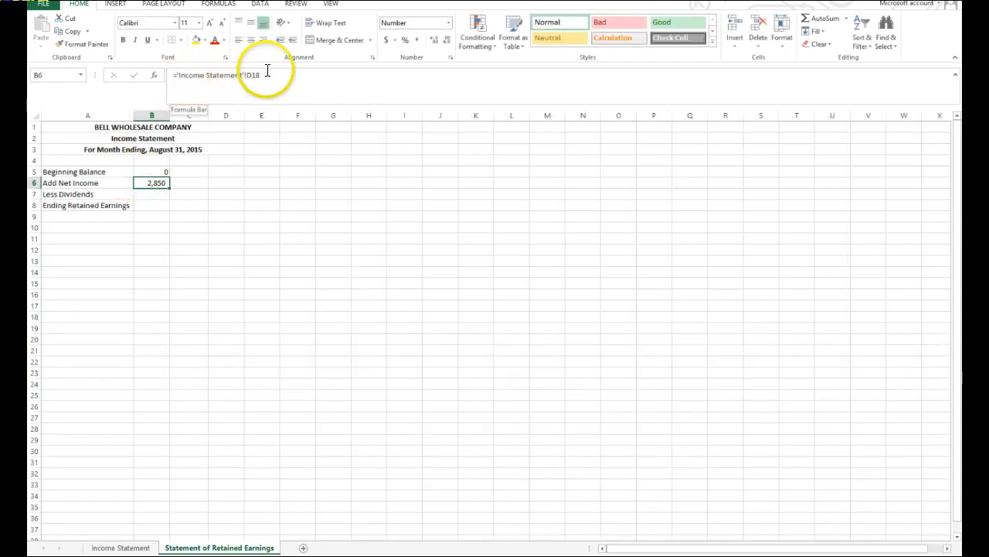
{"action": "left_click", "coordinate": [116, 548]}
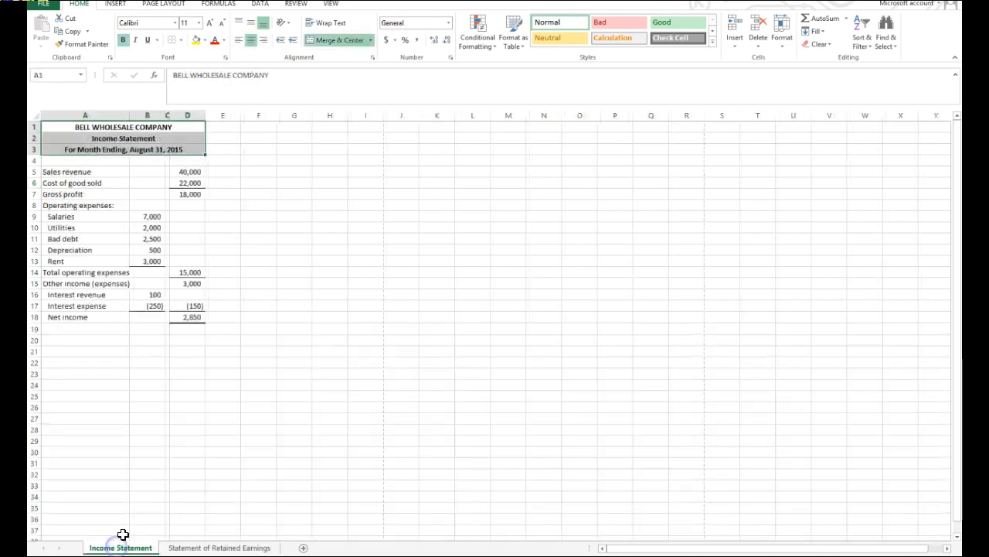
{"action": "left_click", "coordinate": [187, 316]}
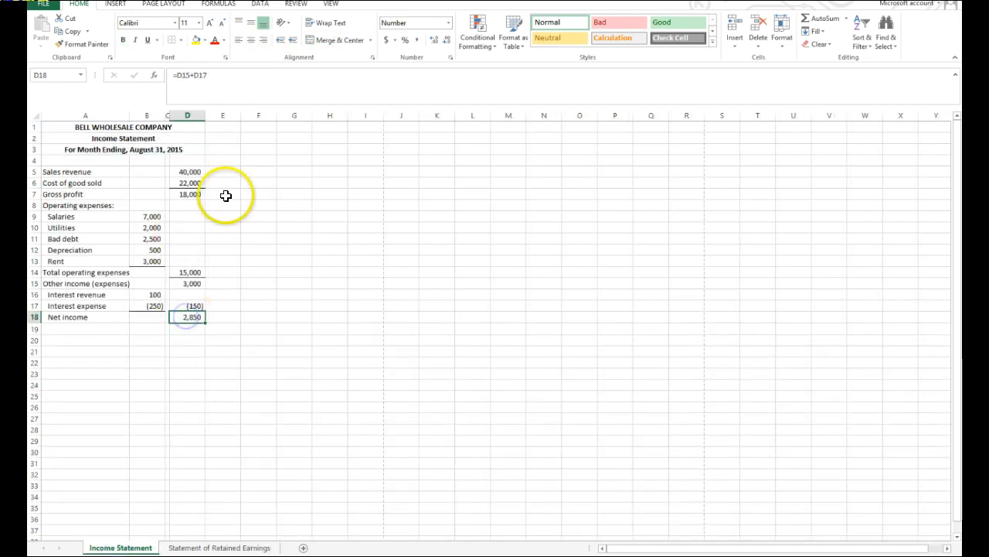
{"action": "left_click", "coordinate": [202, 546]}
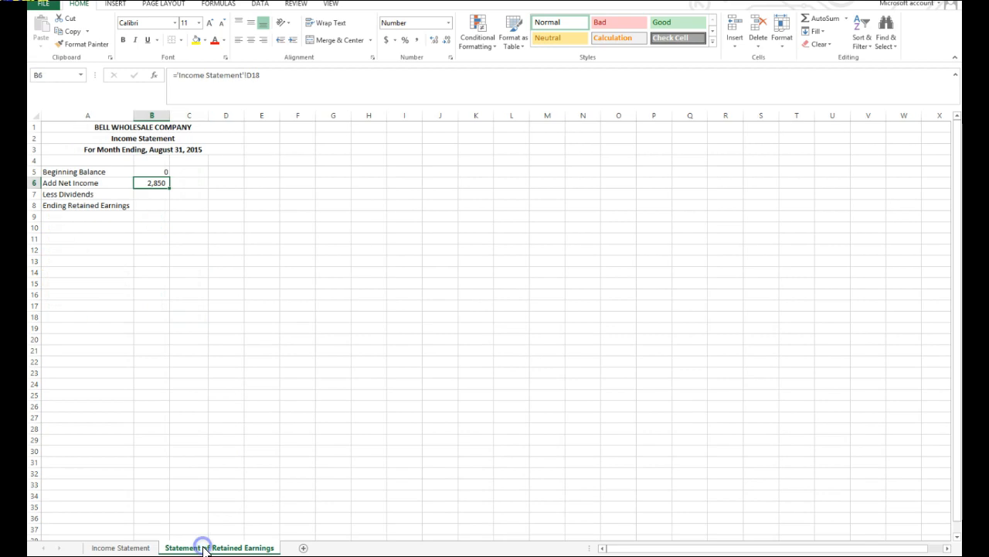
Set the sales revenue in D5 of the Income Statement to 50,000 and check the linked net income on the retained earnings sheet.
{"action": "left_click", "coordinate": [120, 547]}
{"action": "left_click", "coordinate": [189, 171]}
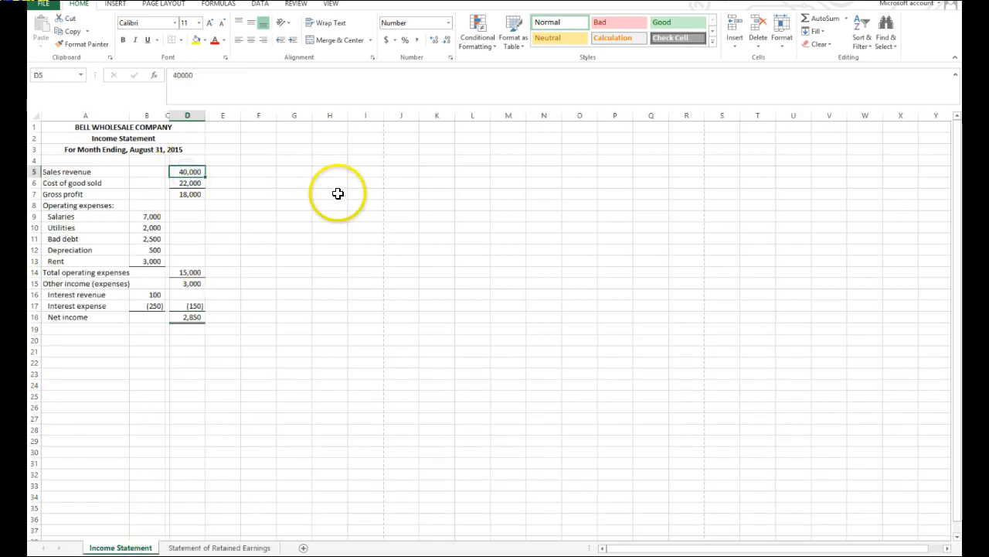
{"action": "type", "text": "500"}
{"action": "key", "text": "Return"}
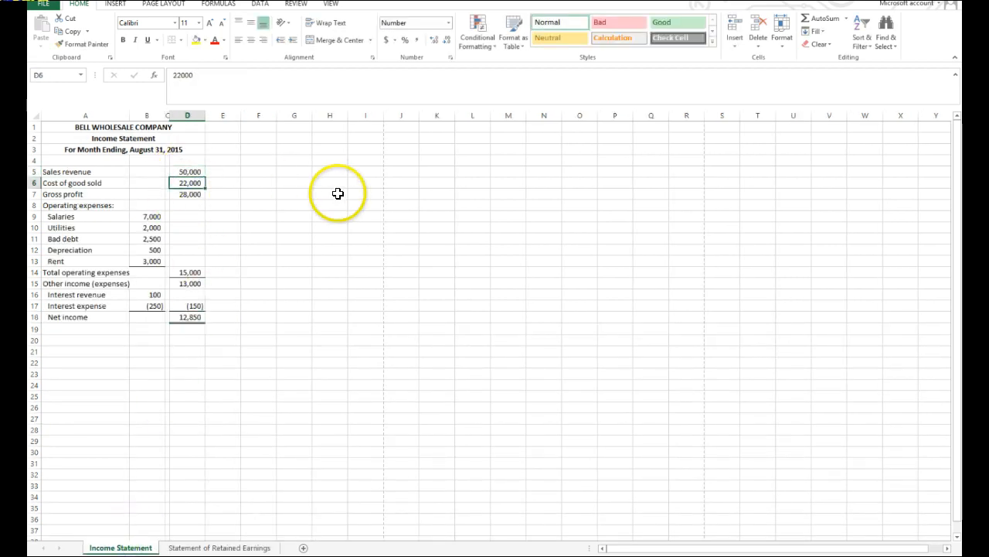
{"action": "left_click", "coordinate": [188, 548]}
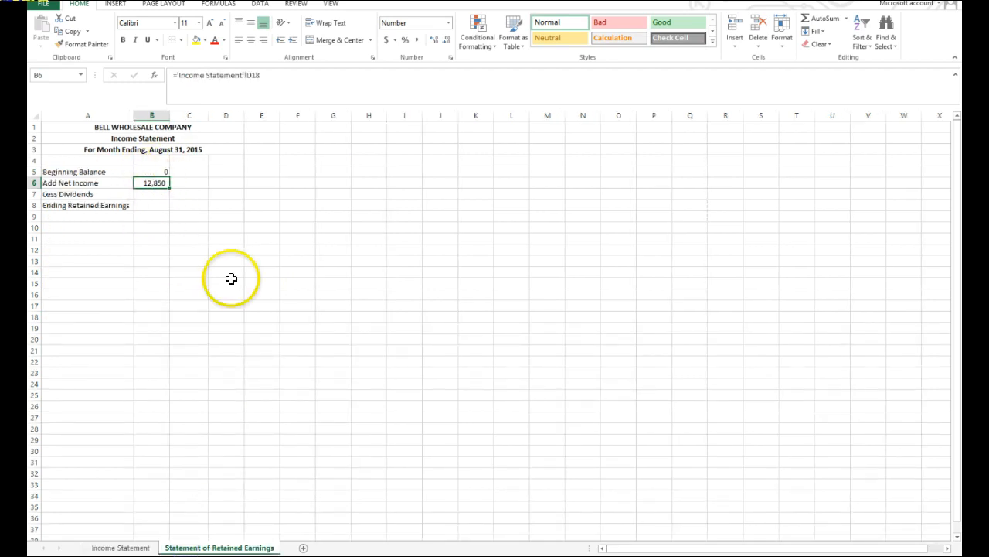
Set the sales revenue in D5 of the Income Statement back to 40,000.
{"action": "left_click", "coordinate": [141, 546]}
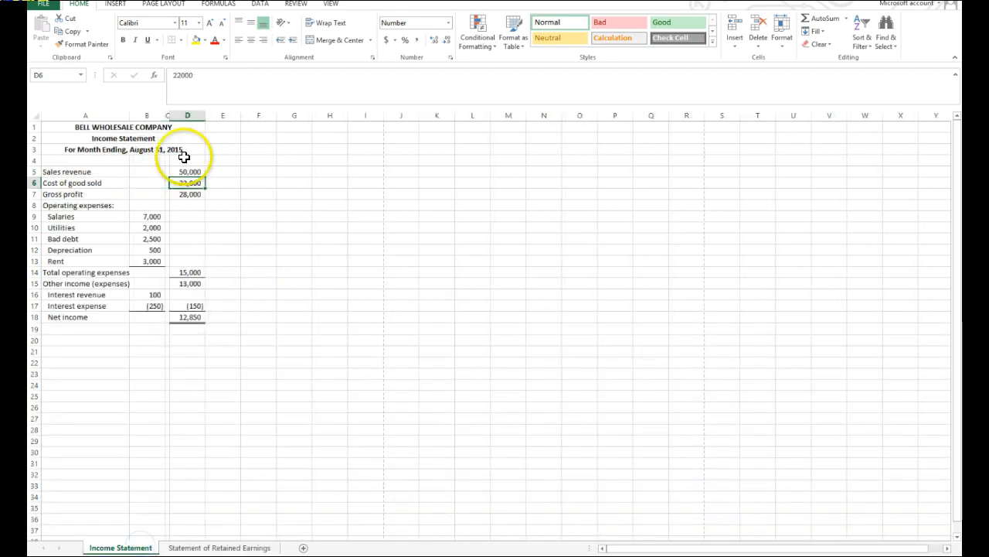
{"action": "left_click", "coordinate": [184, 169]}
{"action": "type", "text": "400"}
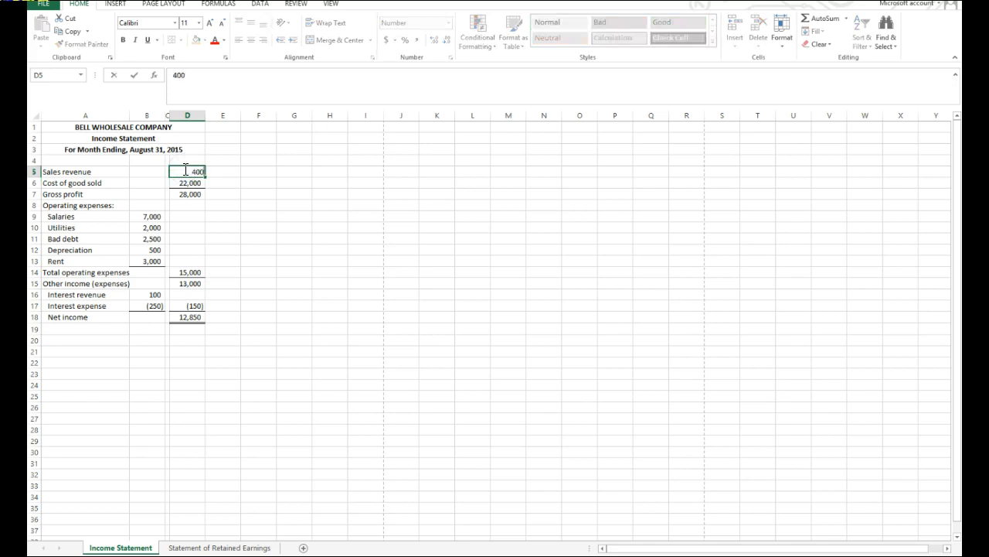
{"action": "key", "text": "Return"}
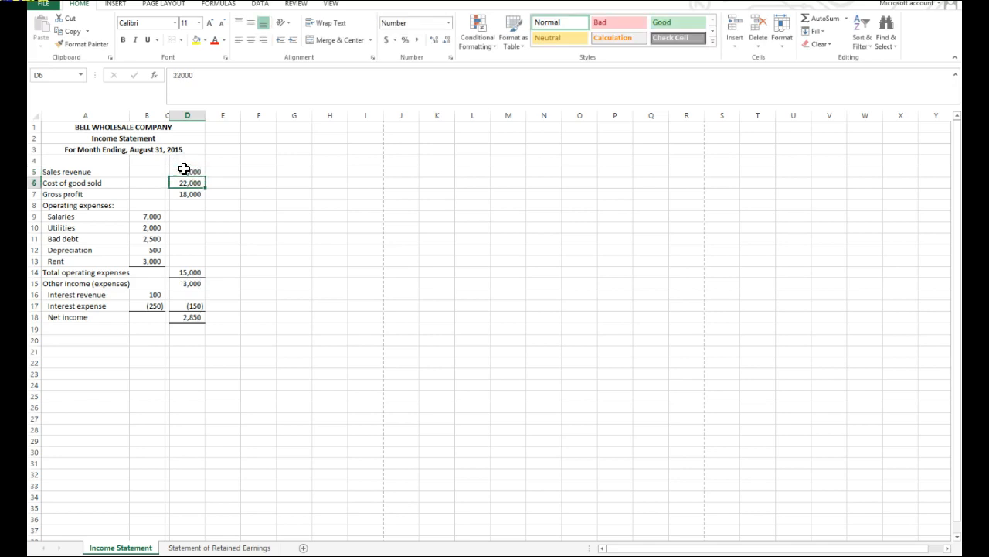
On the Statement of Retained Earnings sheet, enter dividends of -1000 in B7 and total B5:B7 with SUM in B8.
{"action": "left_click", "coordinate": [261, 546]}
{"action": "left_click", "coordinate": [154, 193]}
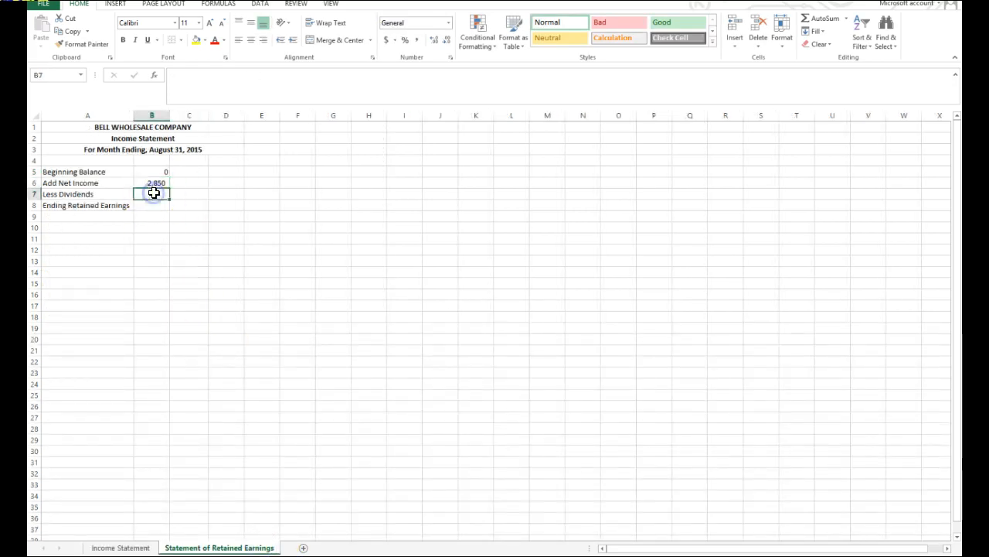
{"action": "type", "text": "-"}
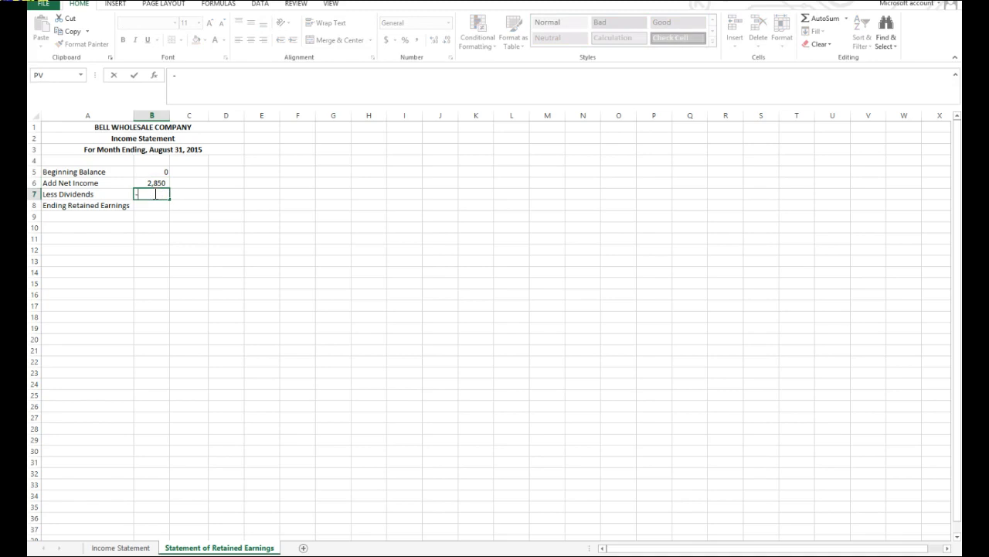
{"action": "type", "text": "20000"}
{"action": "key", "text": "Return"}
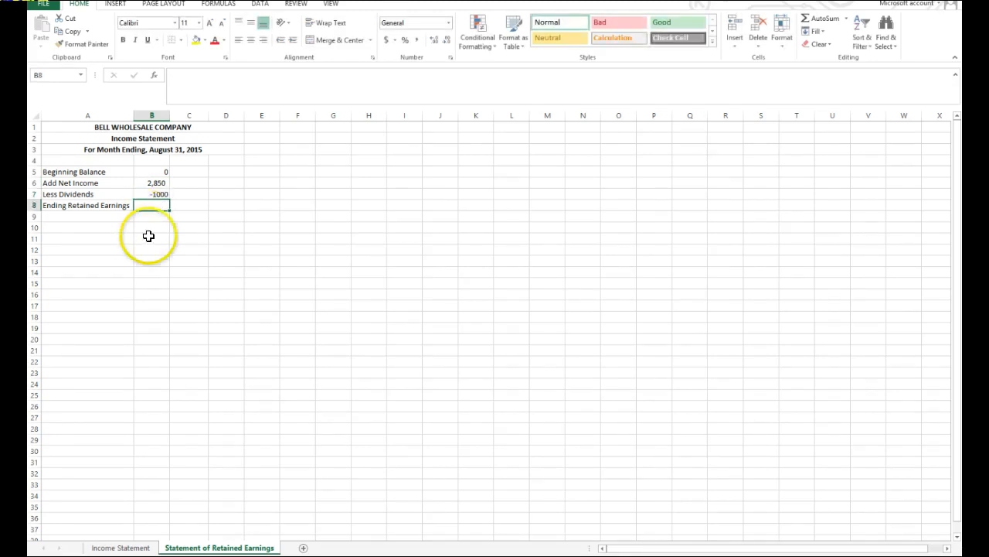
{"action": "left_click", "coordinate": [821, 17]}
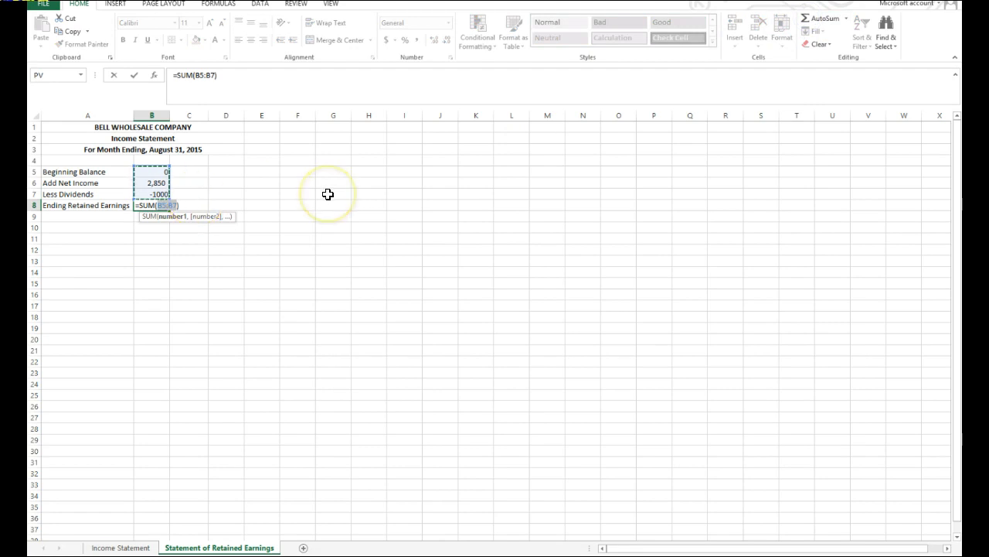
{"action": "key", "text": "Return"}
Format column B as Number with 0 decimal places, a thousands separator and black parentheses for negatives.
{"action": "left_click", "coordinate": [156, 114]}
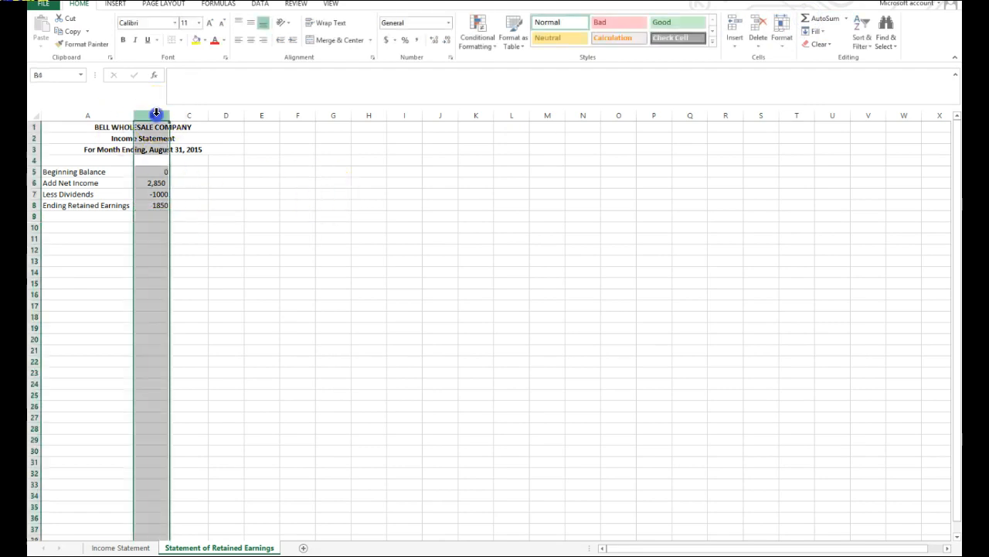
{"action": "left_click", "coordinate": [451, 58]}
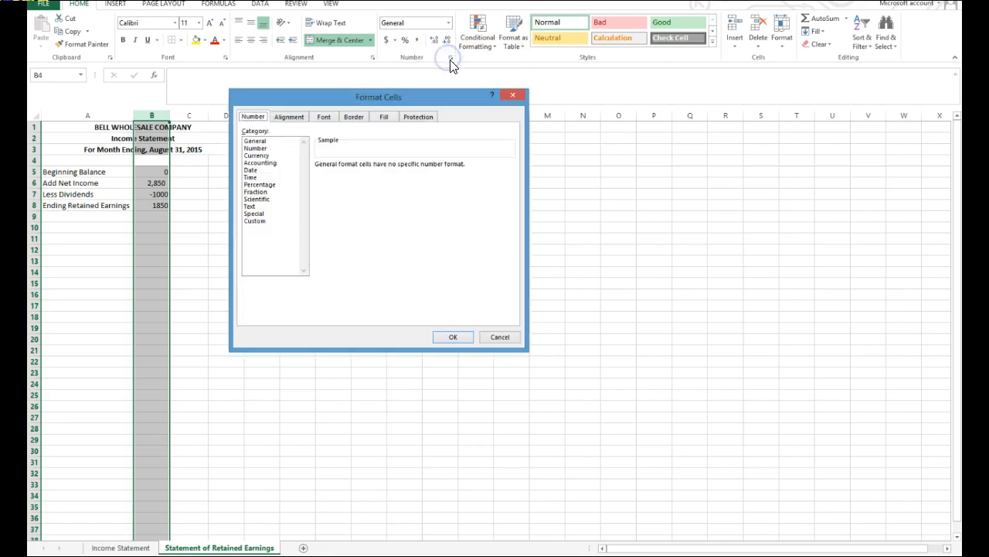
{"action": "left_click", "coordinate": [261, 149]}
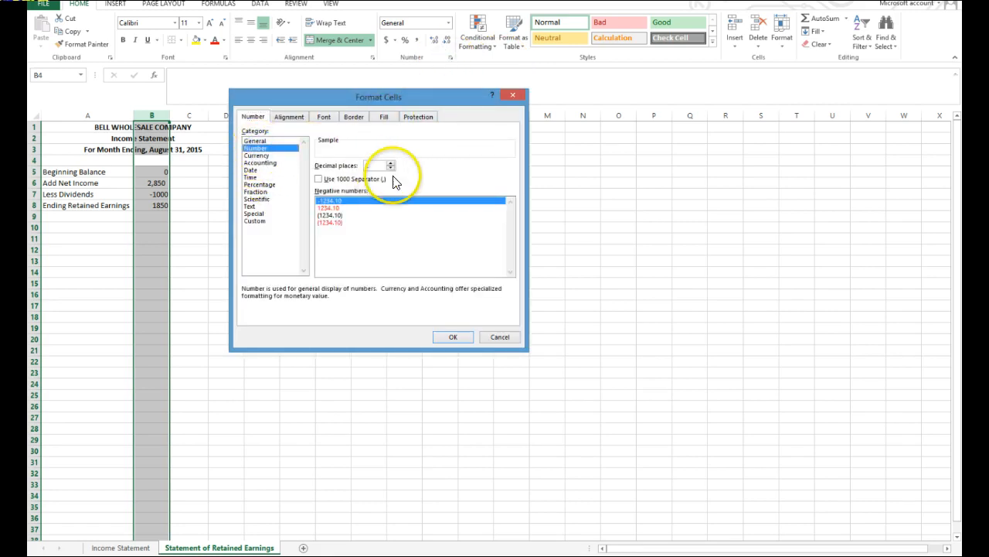
{"action": "left_click", "coordinate": [391, 168]}
{"action": "left_click", "coordinate": [319, 178]}
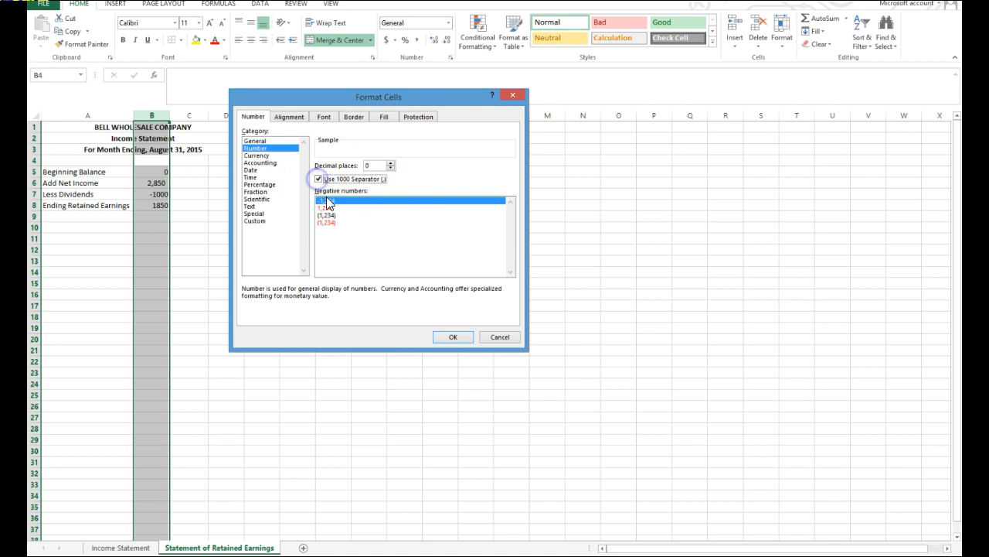
{"action": "left_click", "coordinate": [326, 215]}
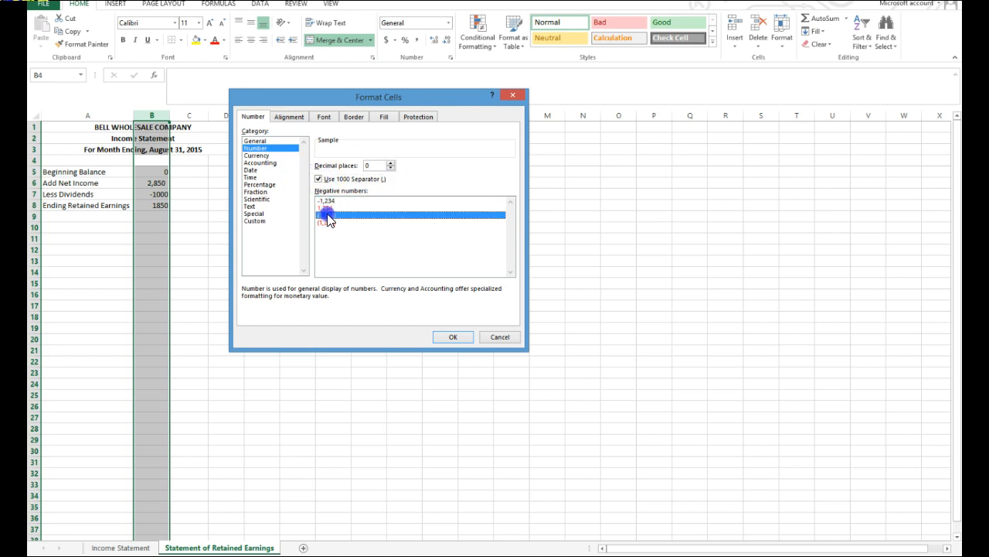
{"action": "left_click", "coordinate": [455, 337]}
{"action": "left_click_drag", "start_coordinate": [282, 260], "coordinate": [263, 249]}
Add a bottom border under the Less Dividends amount in B7.
{"action": "left_click", "coordinate": [157, 194]}
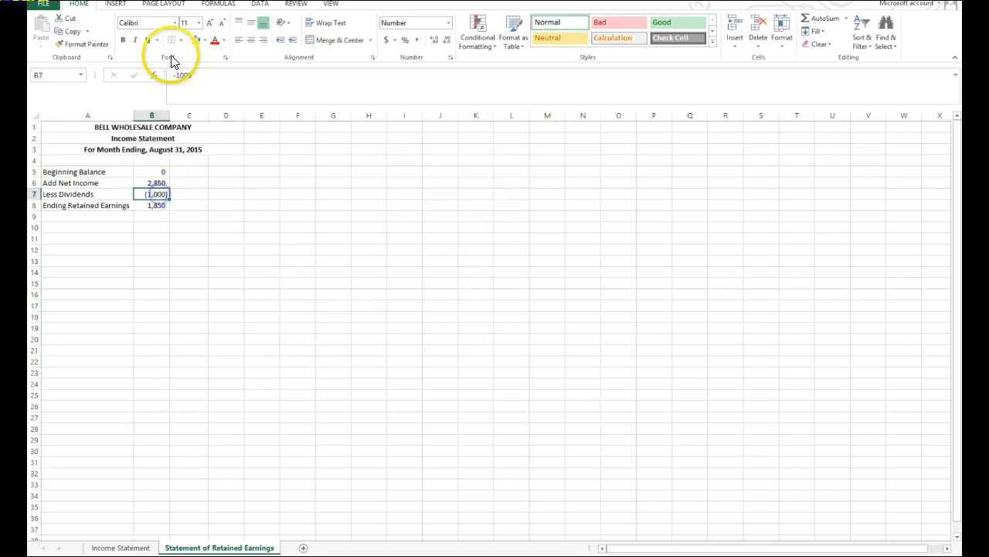
{"action": "left_click", "coordinate": [180, 39]}
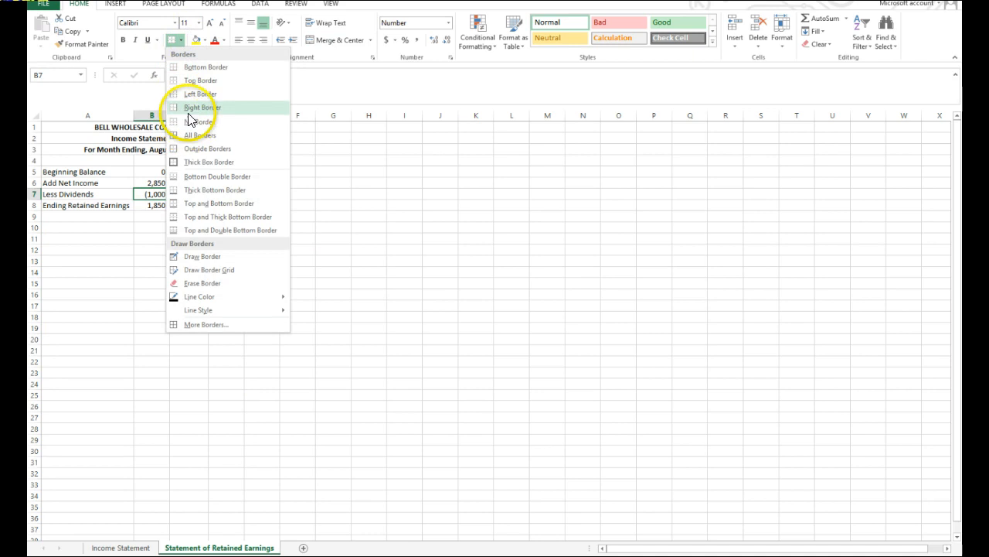
{"action": "left_click", "coordinate": [204, 68]}
{"action": "left_click", "coordinate": [161, 205]}
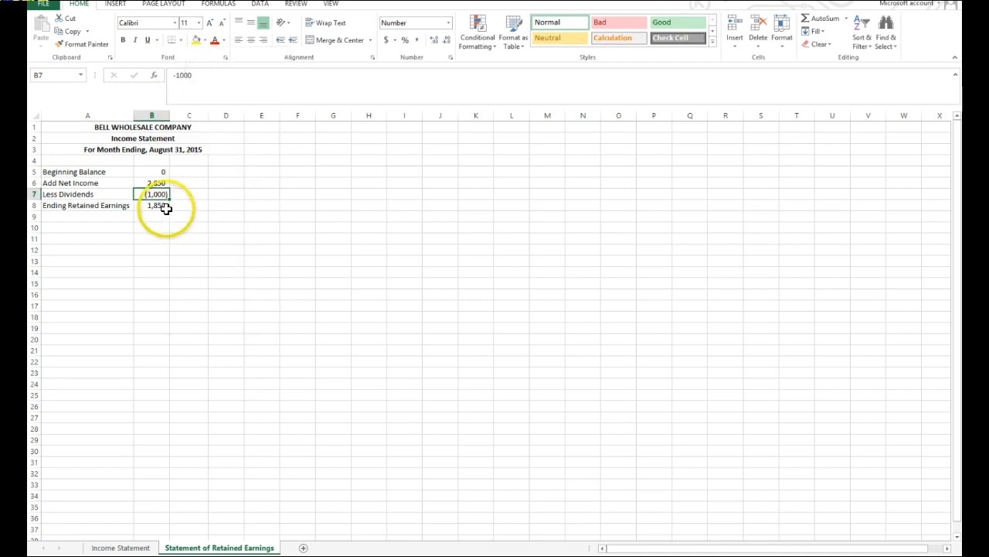
{"action": "left_click", "coordinate": [213, 226]}
Add a bottom double border under the Ending Retained Earnings amount in B8.
{"action": "left_click", "coordinate": [162, 206]}
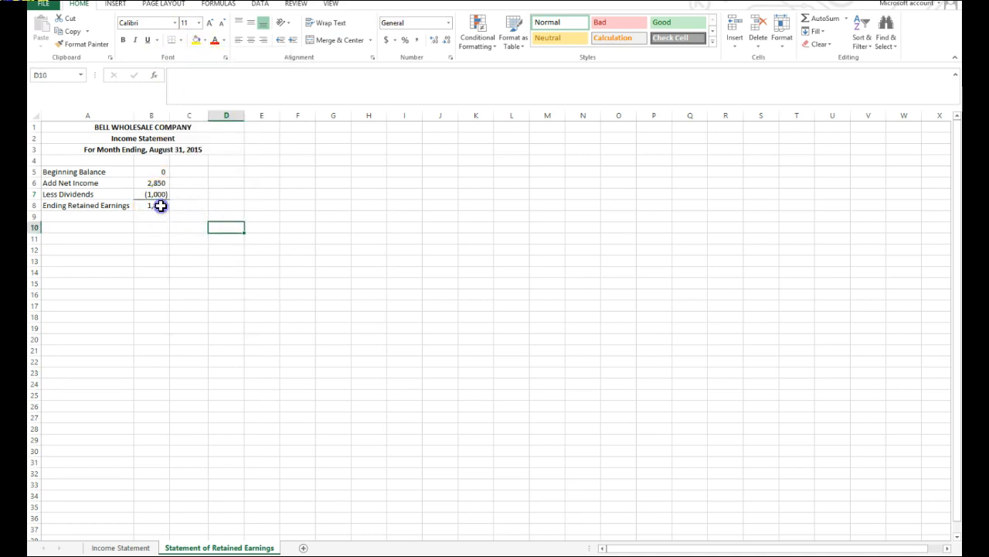
{"action": "left_click", "coordinate": [182, 42]}
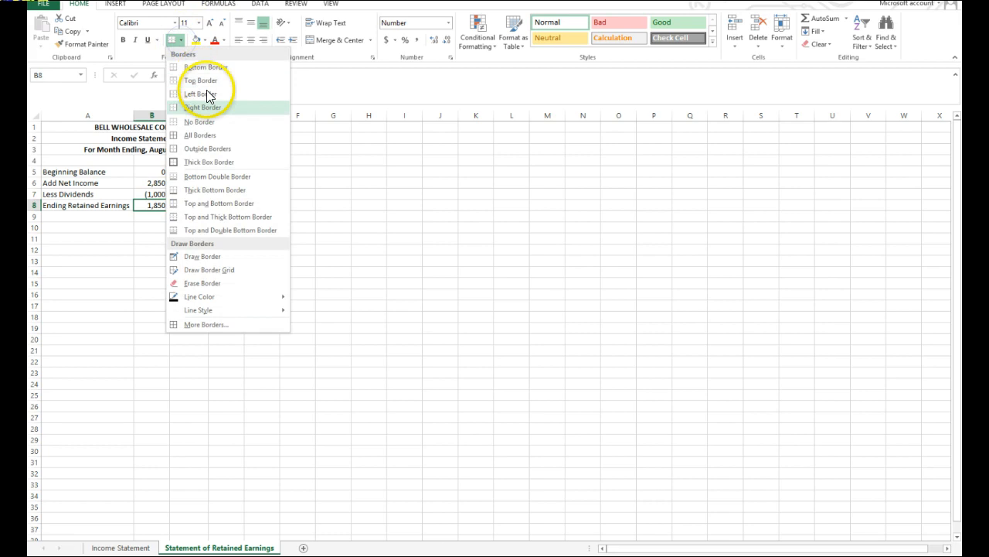
{"action": "left_click", "coordinate": [210, 177]}
{"action": "left_click", "coordinate": [325, 295]}
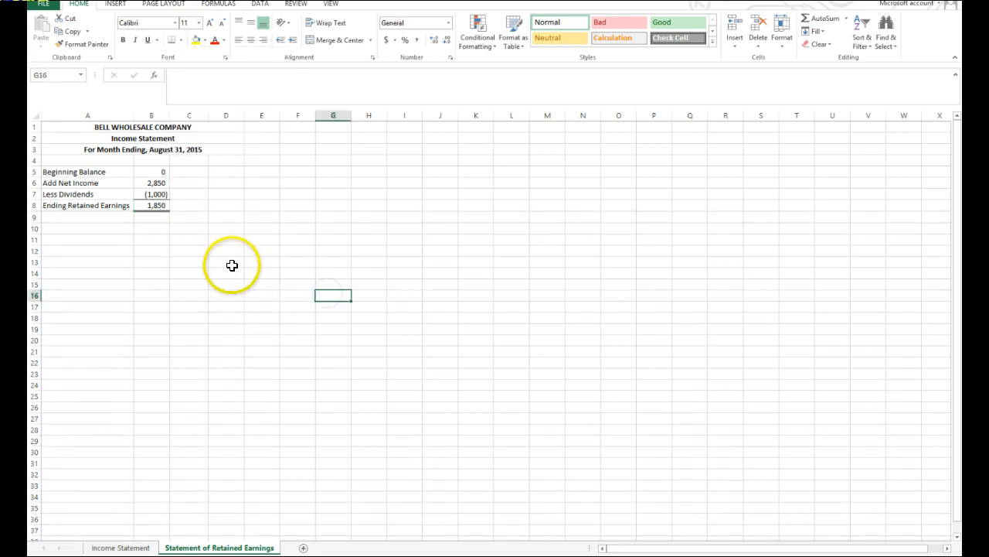
{"action": "left_click", "coordinate": [162, 171]}
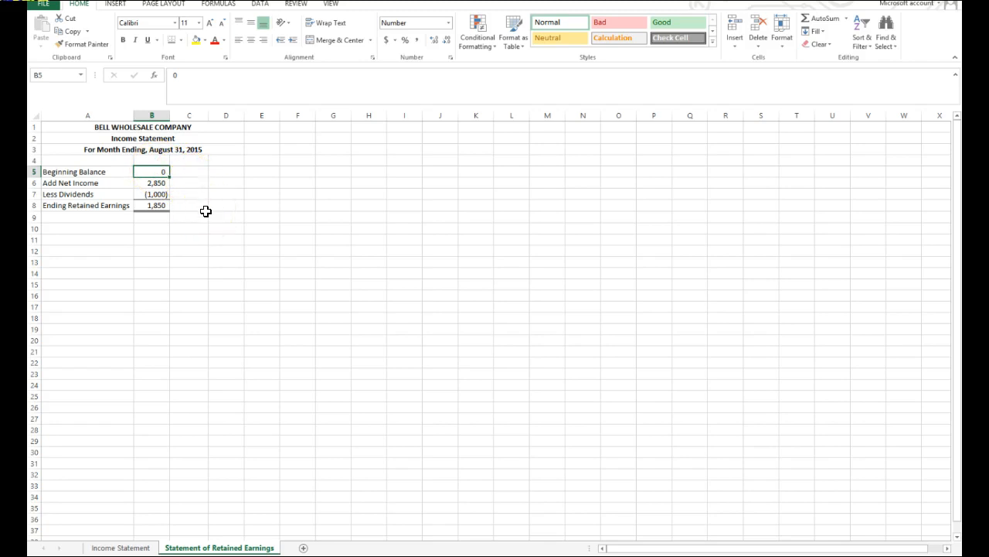
{"action": "left_click", "coordinate": [154, 205]}
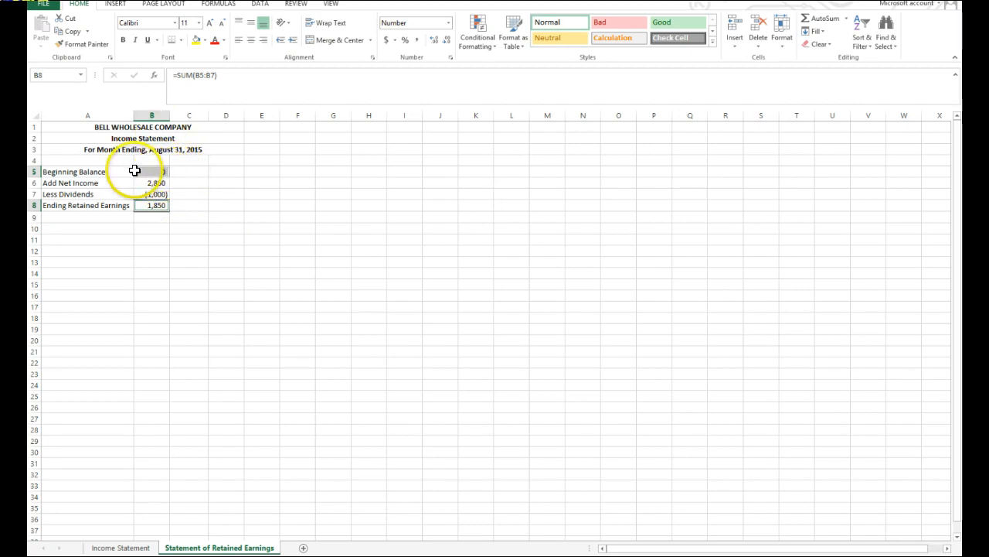
{"action": "left_click", "coordinate": [212, 209]}
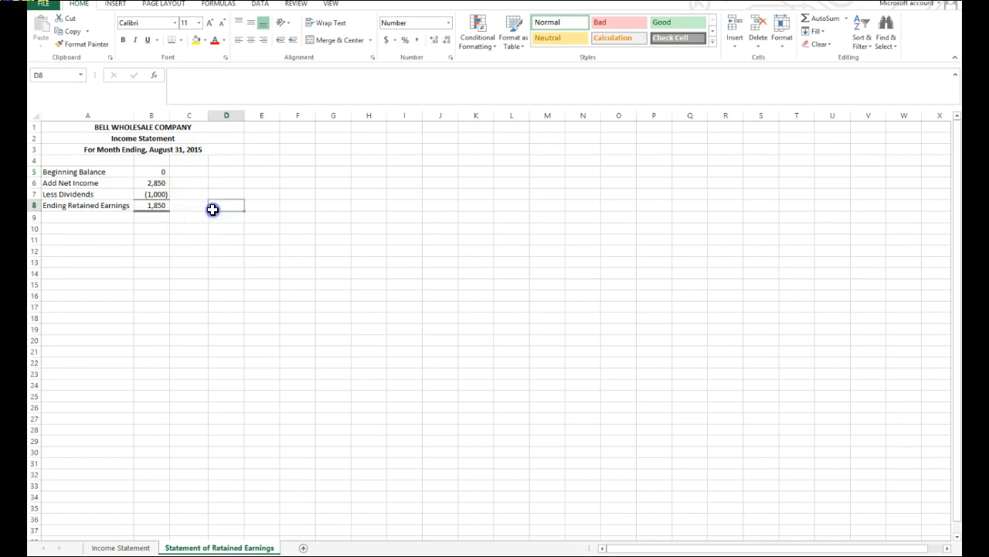
Format the beginning balance in B5 and ending retained earnings in B8 as Currency with the $ symbol and 0 decimal places.
{"action": "left_click", "coordinate": [161, 168]}
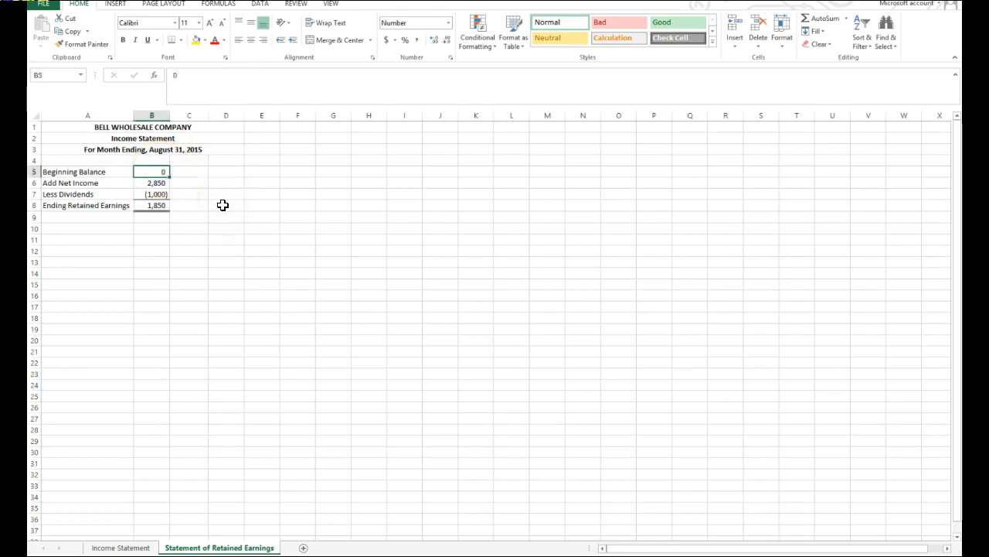
{"action": "left_click", "coordinate": [159, 206], "text": "ctrl"}
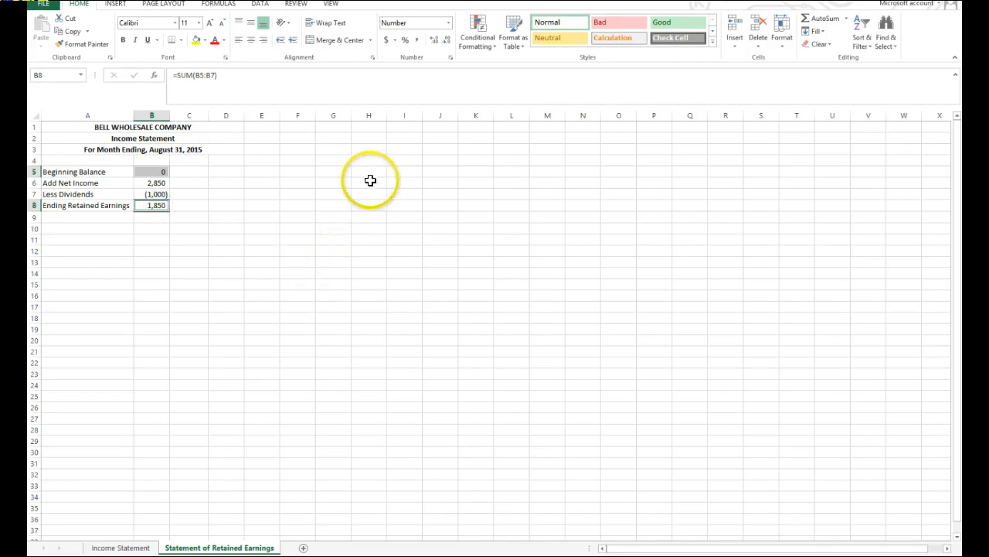
{"action": "left_click", "coordinate": [449, 57]}
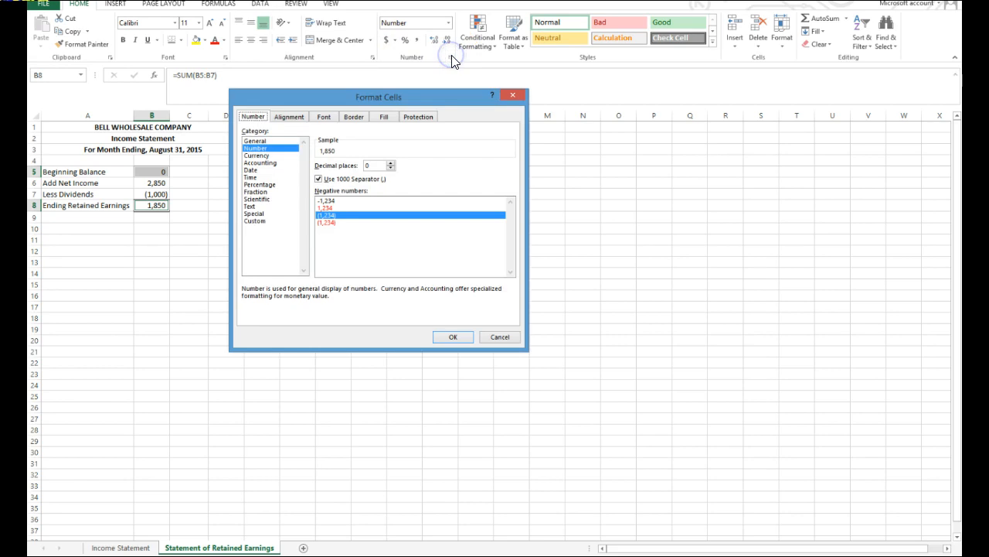
{"action": "left_click", "coordinate": [257, 156]}
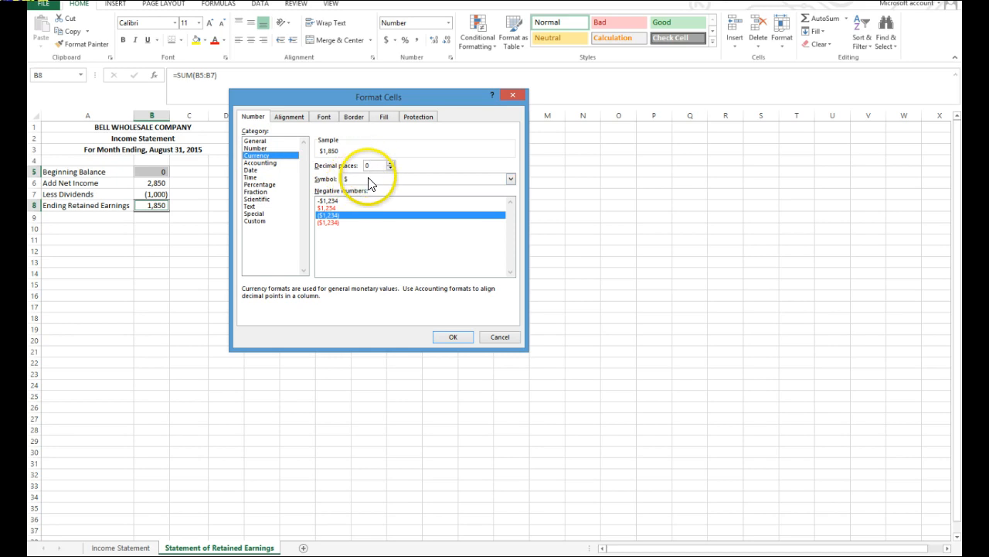
{"action": "left_click", "coordinate": [453, 340]}
{"action": "left_click", "coordinate": [440, 340]}
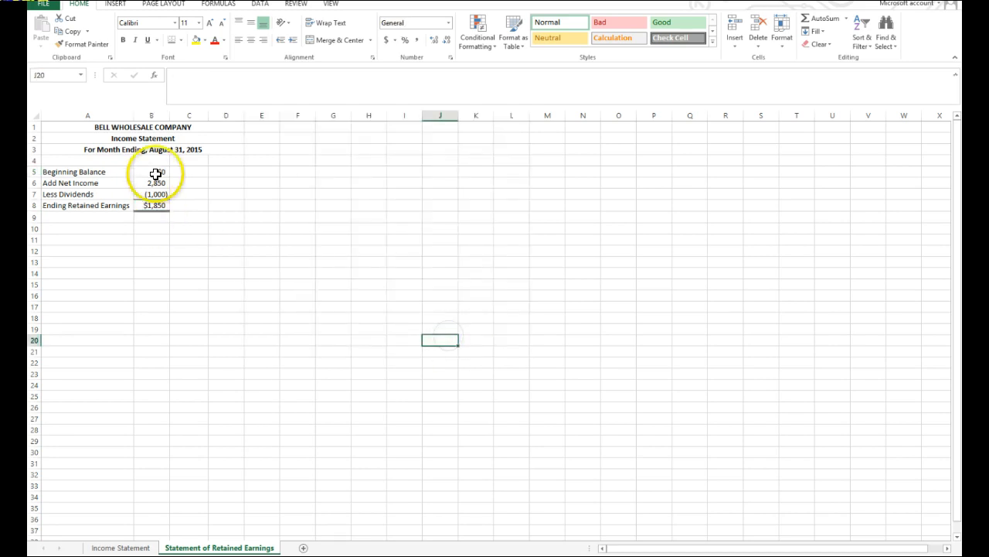
On the Income Statement sheet, try to format sales revenue D5, salaries B9 and net income D18 as Currency with $ and 0 decimals.
{"action": "left_click", "coordinate": [123, 545]}
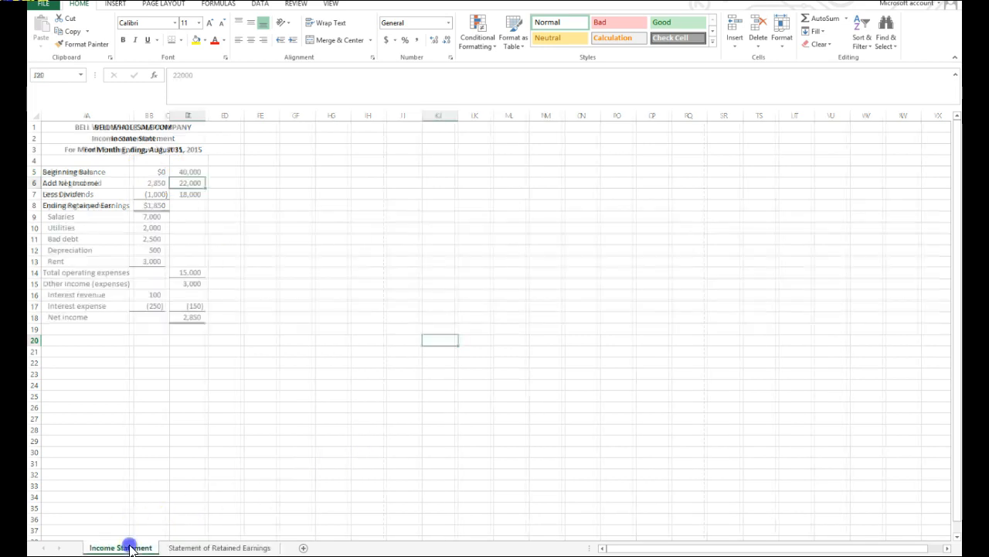
{"action": "left_click", "coordinate": [195, 169]}
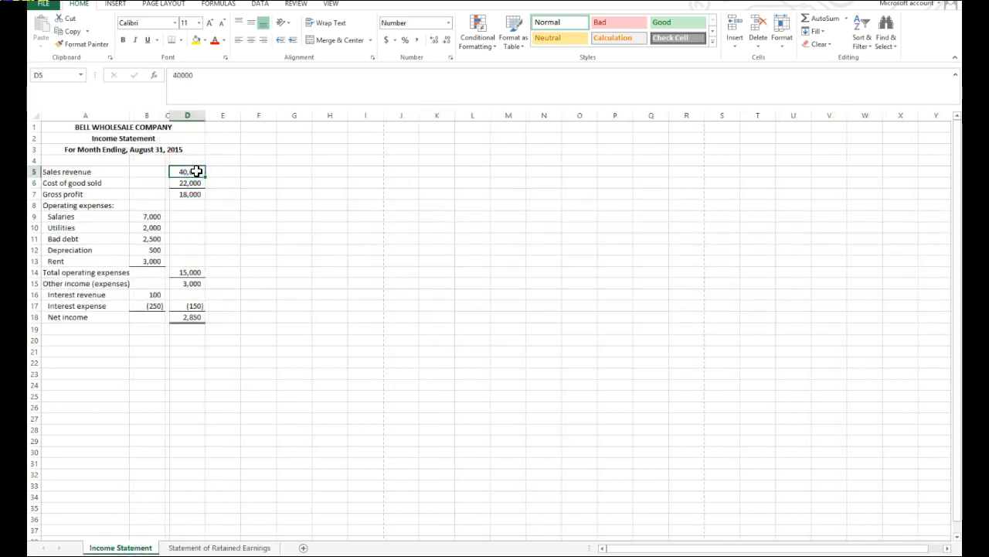
{"action": "left_click", "coordinate": [151, 216], "text": "ctrl"}
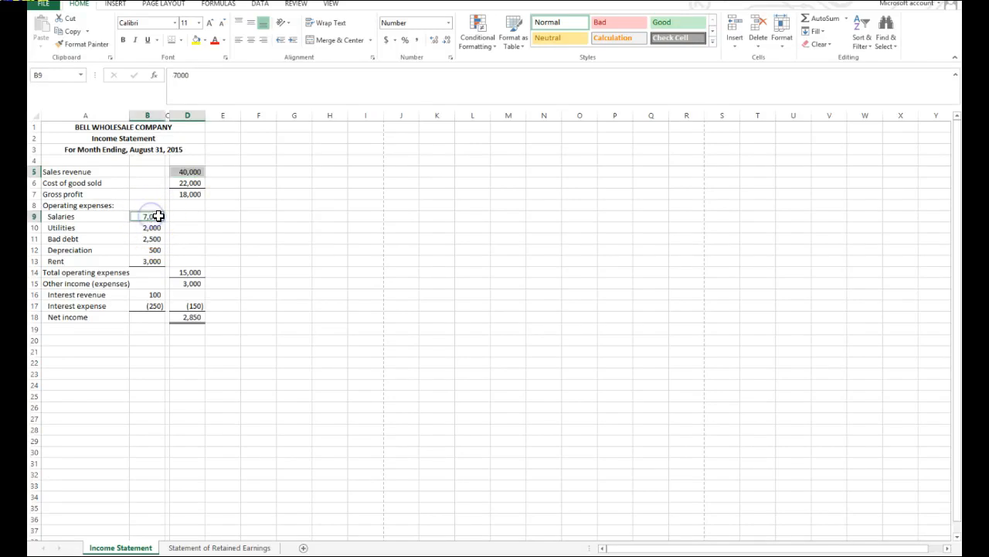
{"action": "left_click", "coordinate": [190, 316], "text": "ctrl"}
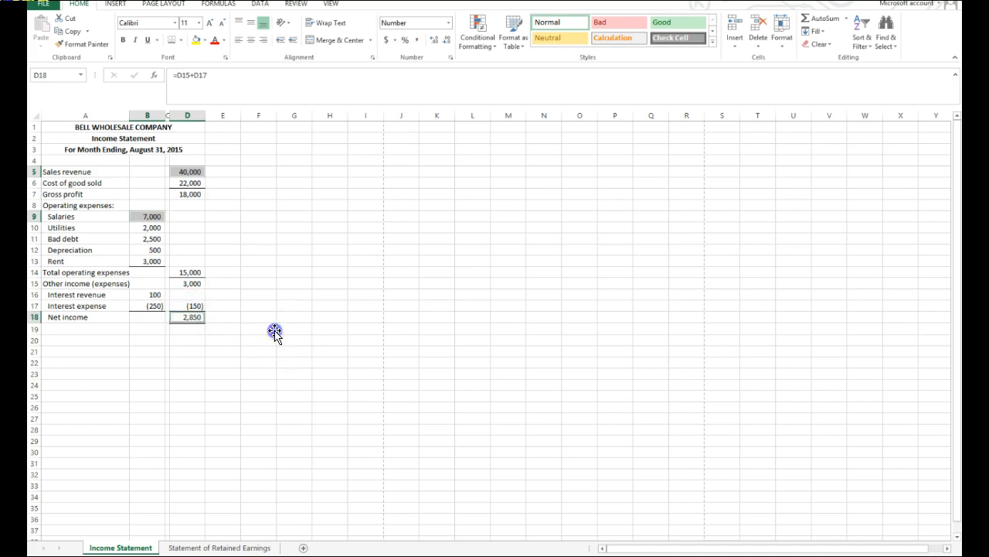
{"action": "left_click", "coordinate": [275, 331]}
{"action": "left_click", "coordinate": [187, 170]}
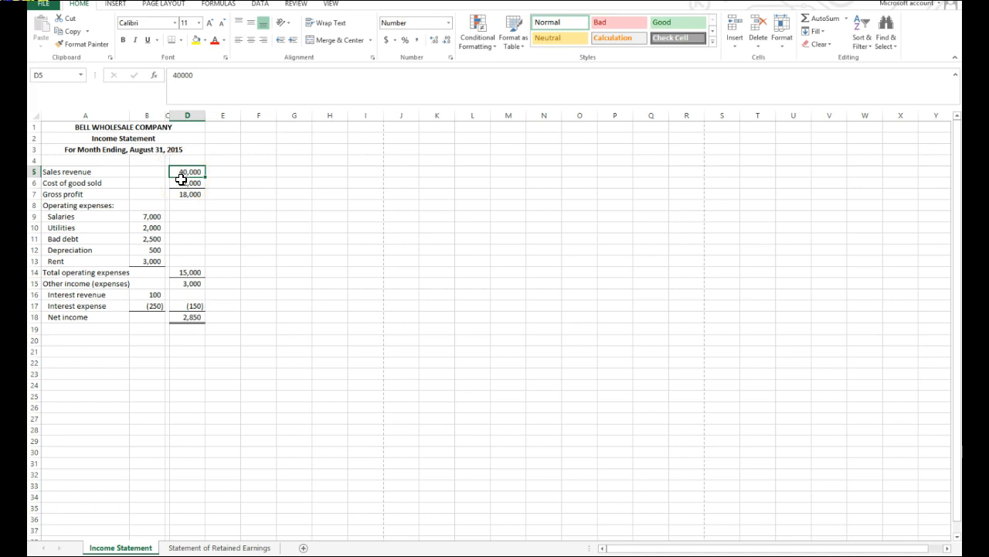
{"action": "left_click", "coordinate": [153, 216], "text": "ctrl"}
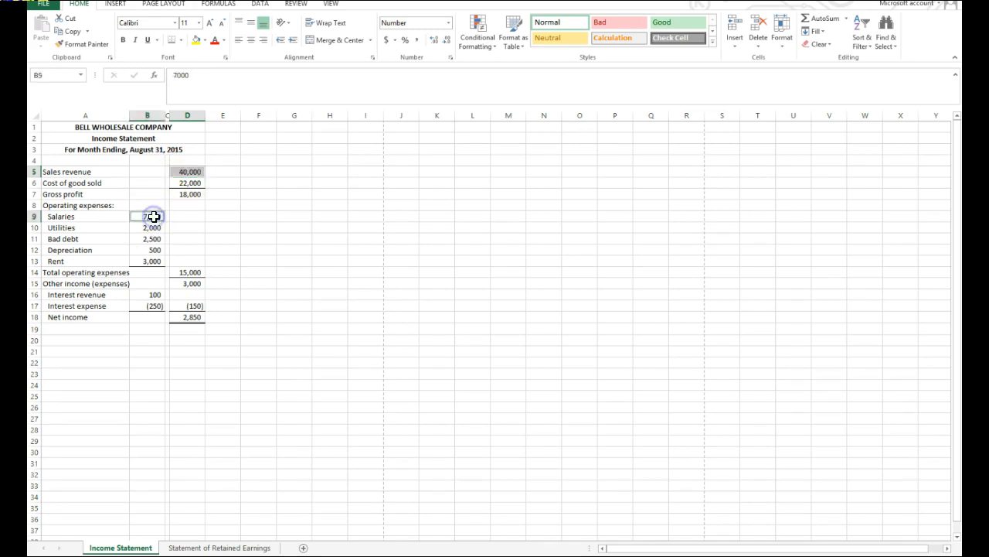
{"action": "left_click", "coordinate": [192, 317], "text": "ctrl"}
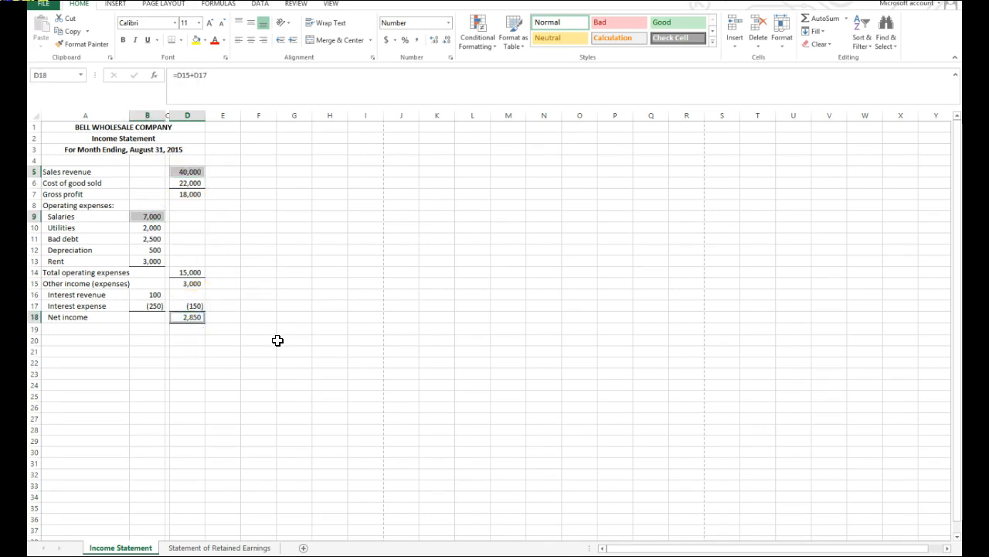
{"action": "left_click", "coordinate": [449, 58]}
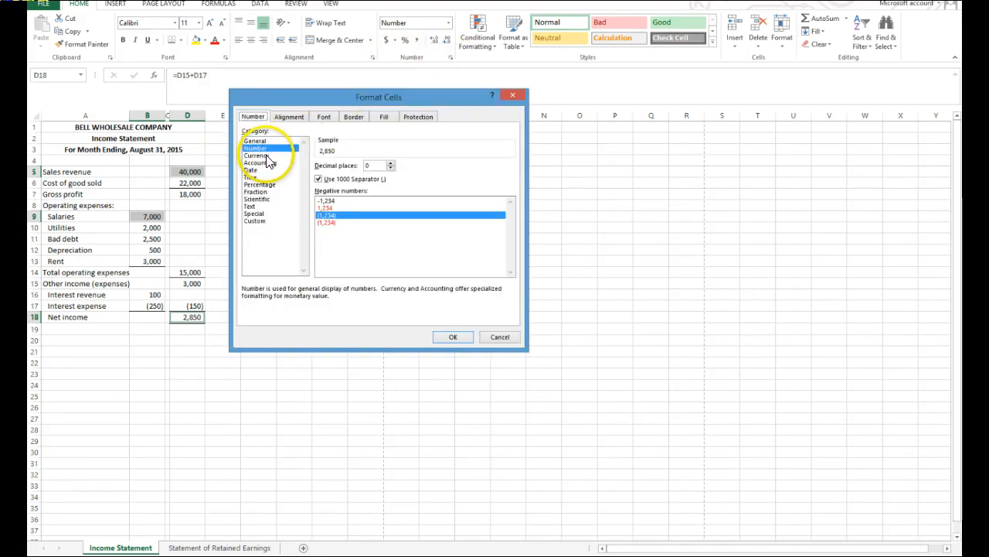
{"action": "left_click", "coordinate": [267, 156]}
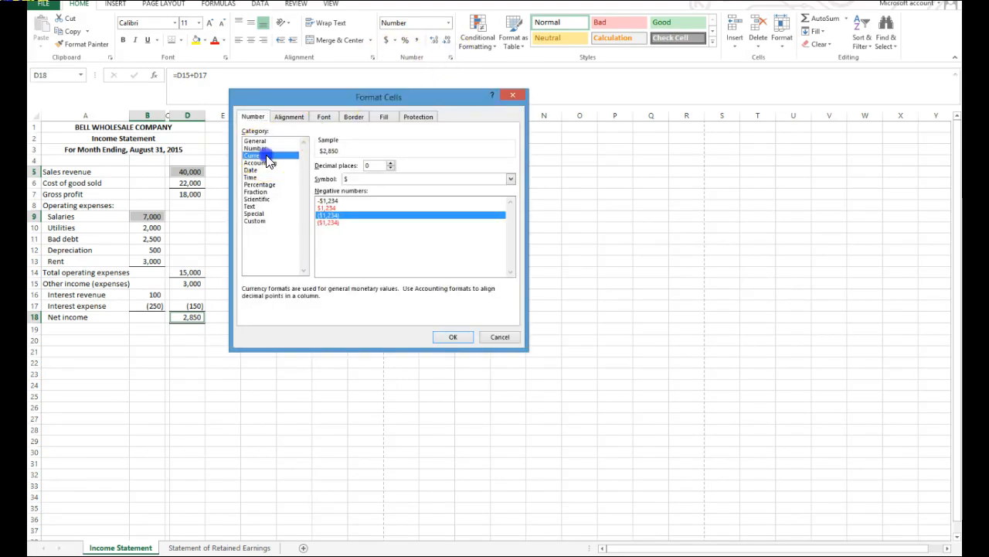
{"action": "left_click", "coordinate": [453, 338]}
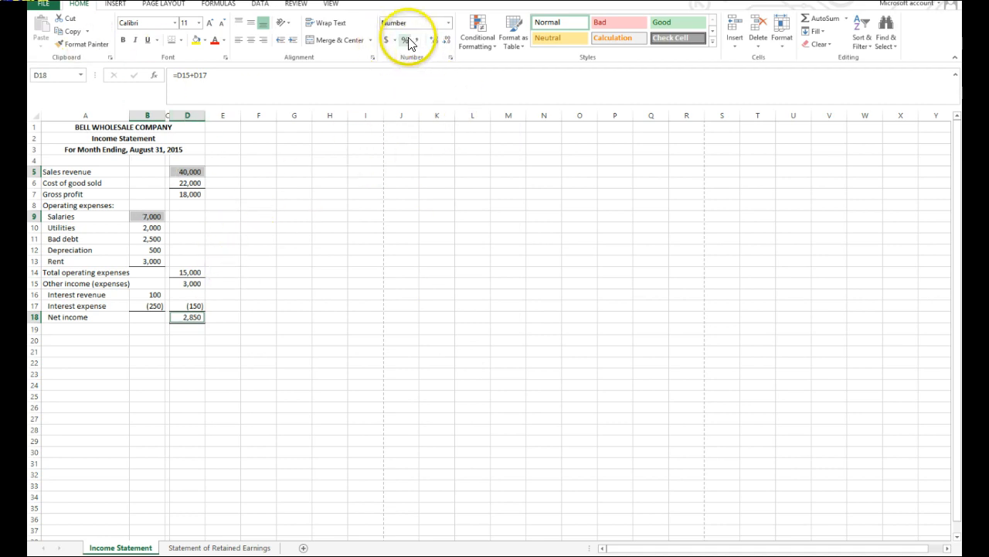
Apply the Accounting format with a dollar sign and no decimals to sales revenue D5, salaries B9 and net income D18.
{"action": "left_click", "coordinate": [385, 42]}
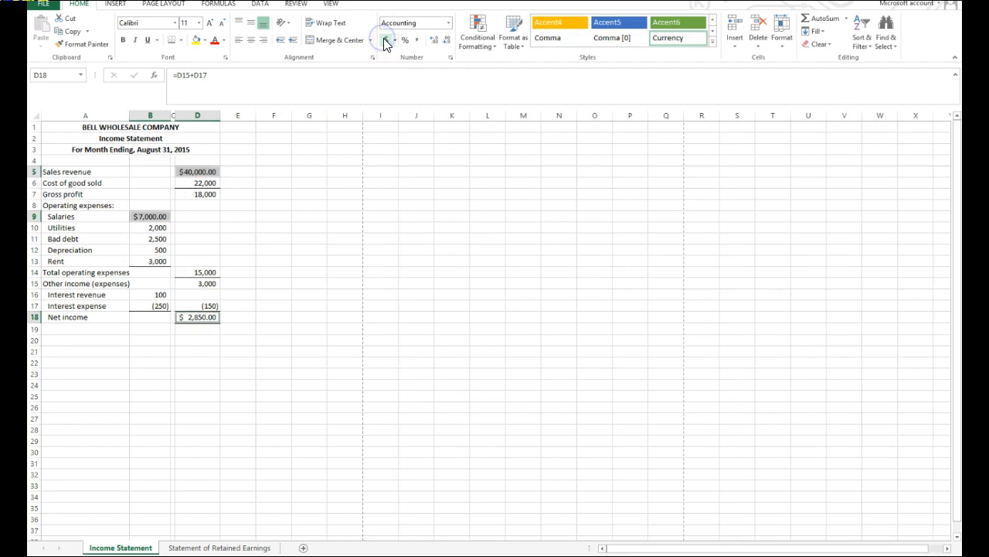
{"action": "left_click", "coordinate": [447, 43]}
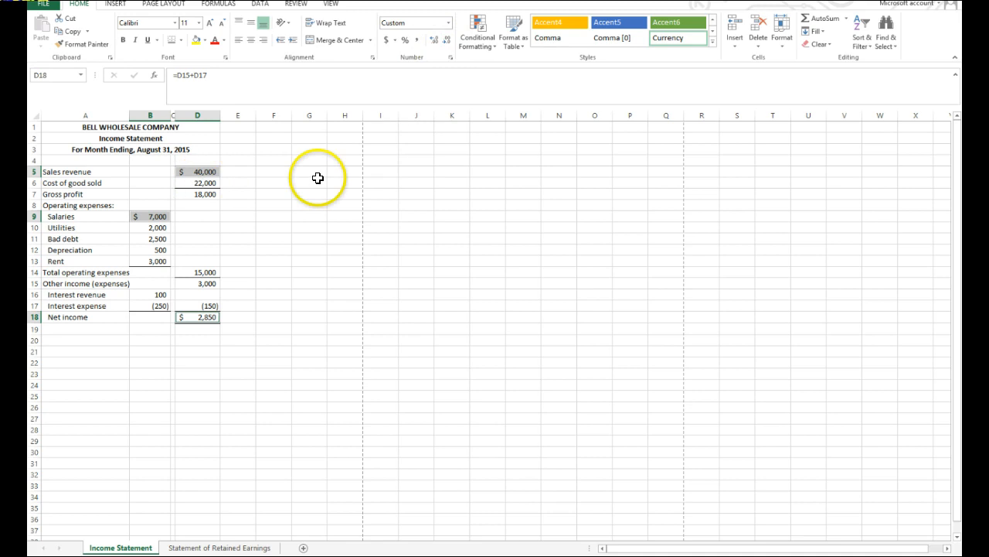
Remove the indent from the Net income label in A18 on the Income Statement sheet.
{"action": "left_click", "coordinate": [298, 330]}
{"action": "left_click", "coordinate": [57, 316]}
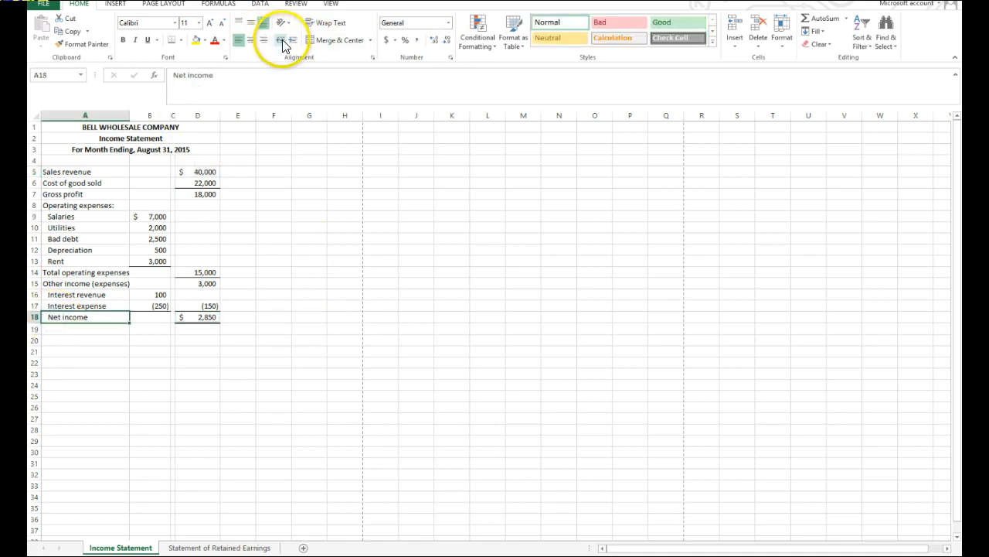
{"action": "left_click", "coordinate": [292, 417]}
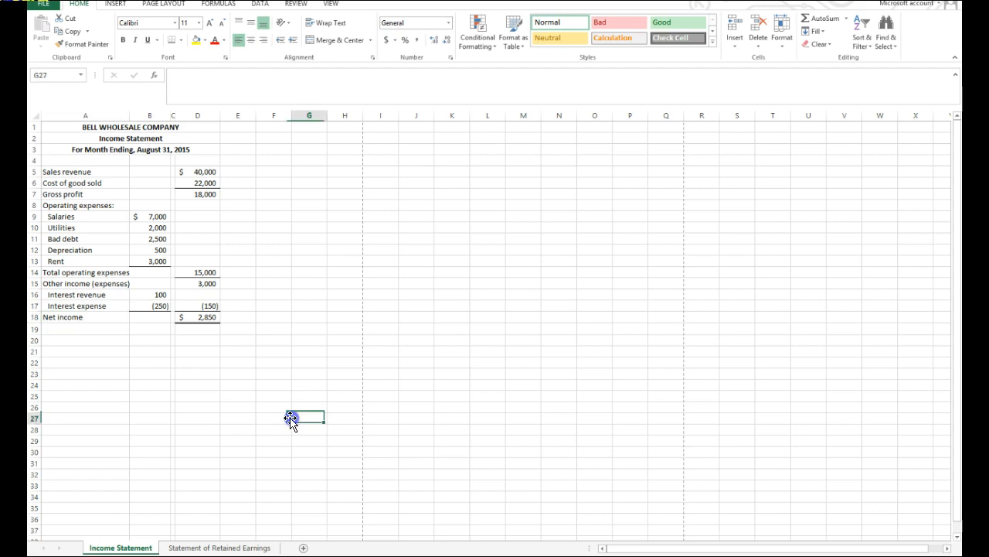
Increase the indent one level for the operating expense labels in A9:A13 and the interest labels in A16:A17.
{"action": "left_click_drag", "start_coordinate": [78, 217], "coordinate": [75, 256]}
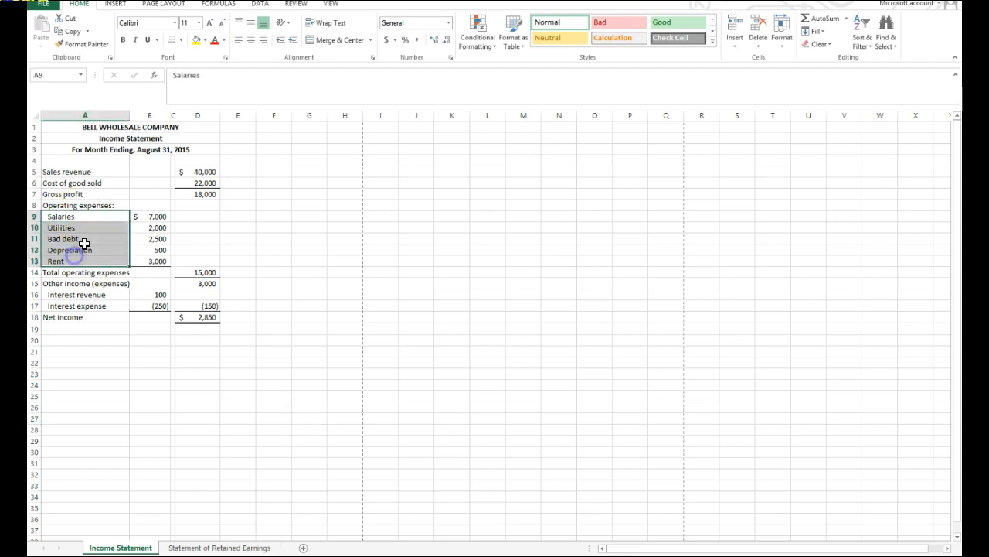
{"action": "left_click", "coordinate": [292, 39]}
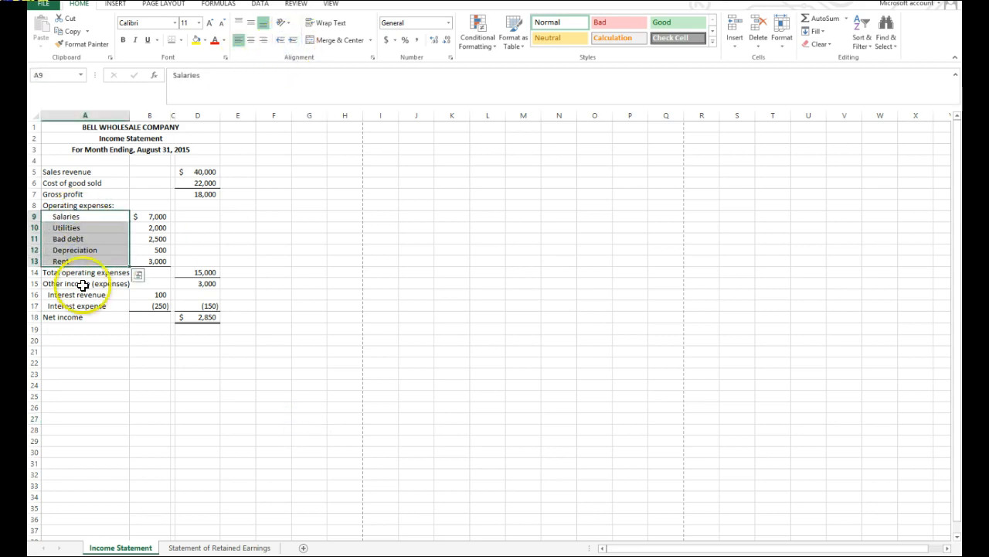
{"action": "left_click_drag", "start_coordinate": [74, 294], "coordinate": [68, 301]}
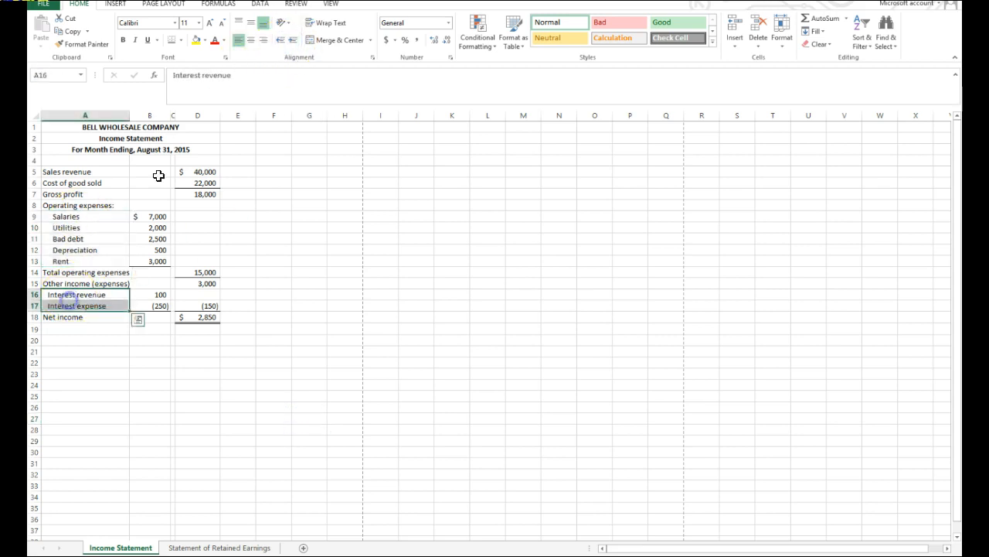
{"action": "left_click", "coordinate": [292, 39]}
{"action": "left_click", "coordinate": [102, 427]}
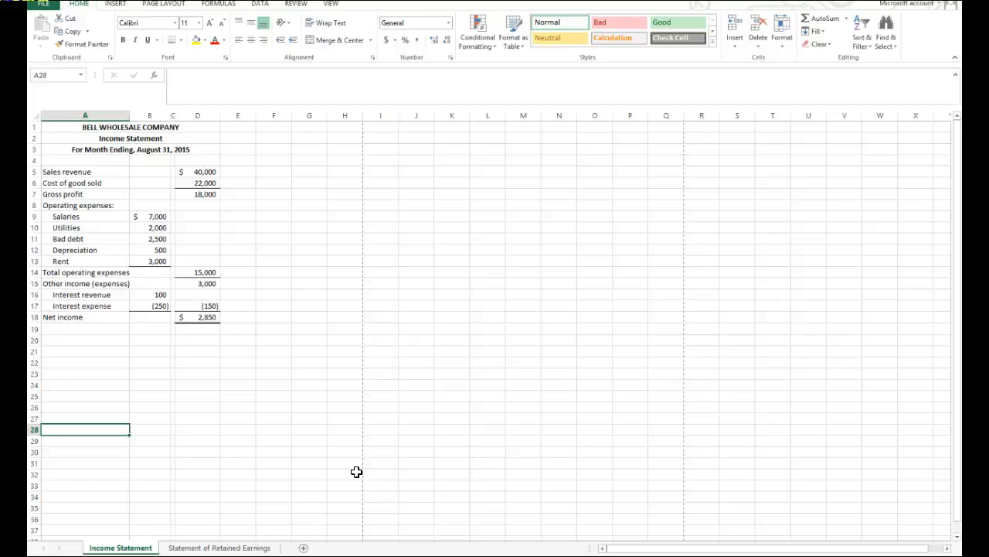
Add a new worksheet named Balance Sheet and place it after the Statement of Retained Earnings sheet.
{"action": "left_click", "coordinate": [303, 548]}
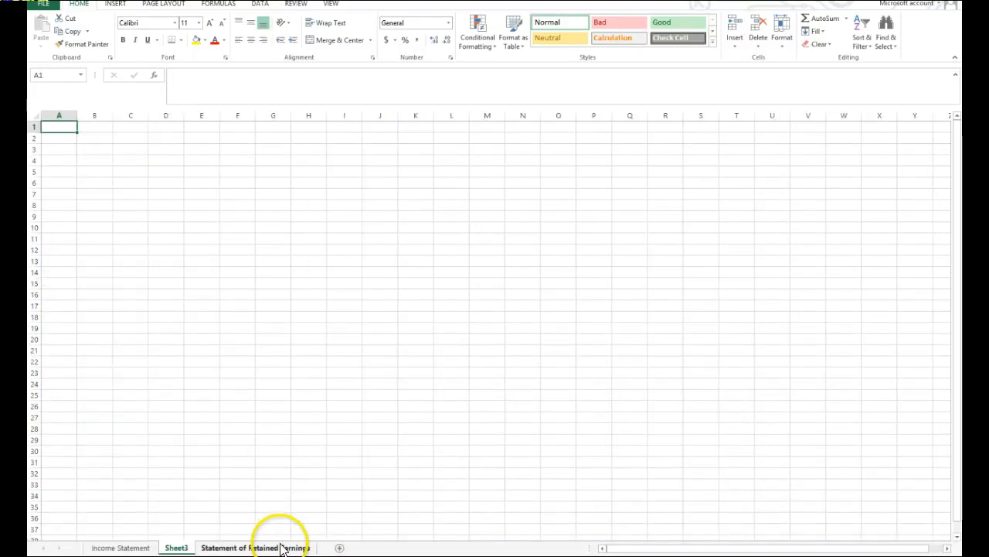
{"action": "right_click", "coordinate": [182, 550]}
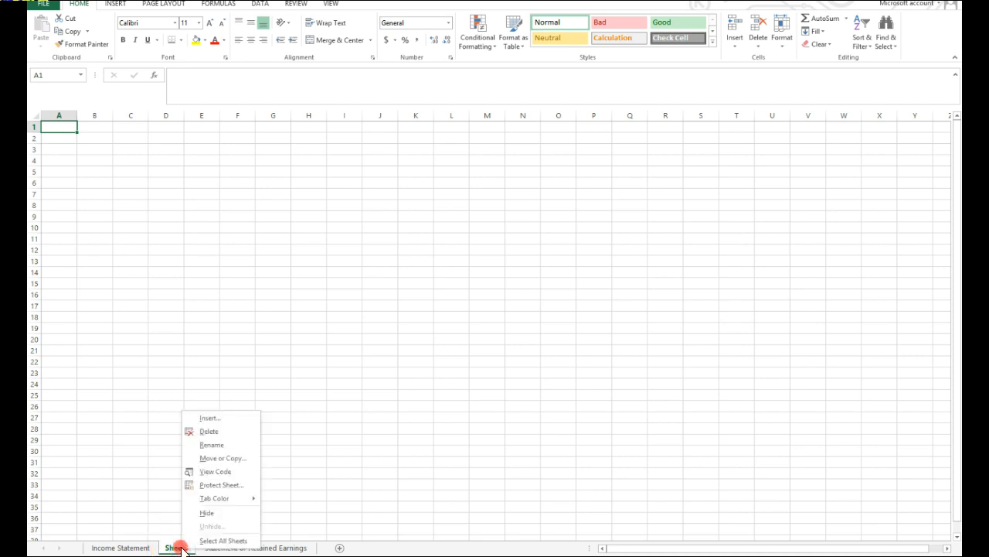
{"action": "left_click", "coordinate": [205, 446]}
{"action": "type", "text": "Balance Sheet"}
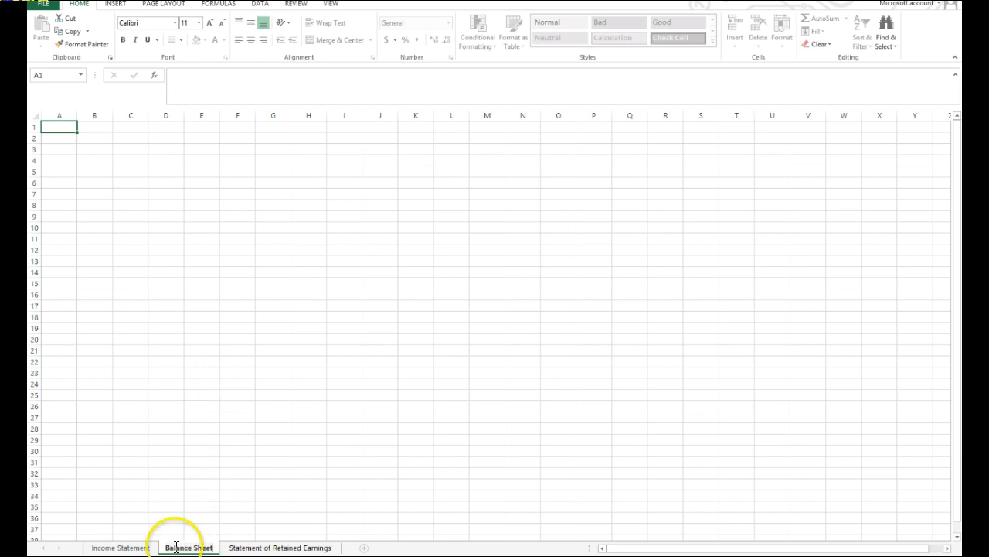
{"action": "left_click", "coordinate": [237, 517]}
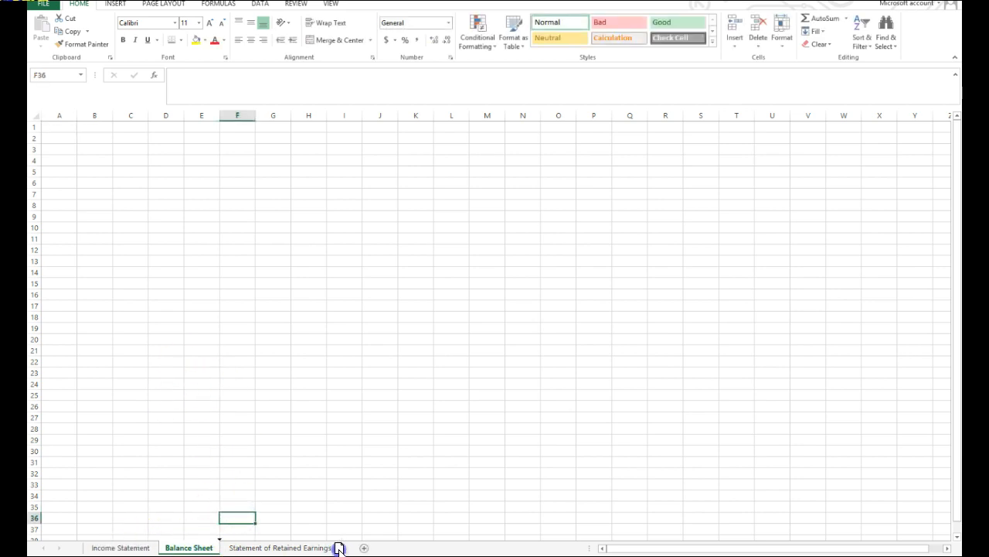
{"action": "left_click_drag", "start_coordinate": [341, 547], "coordinate": [342, 550]}
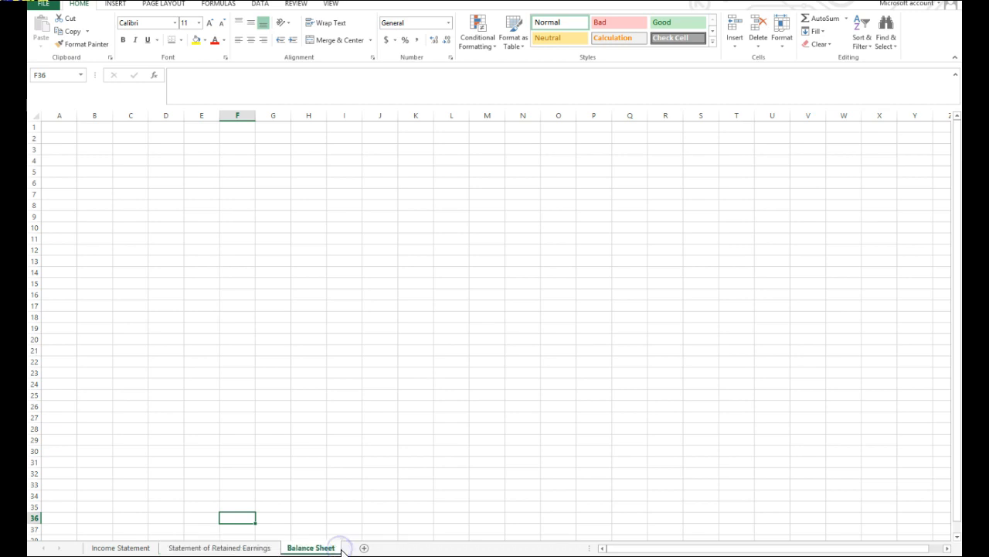
Copy the three-line heading from A1:D3 of the Income Statement sheet to A1 of the Balance Sheet sheet.
{"action": "left_click", "coordinate": [139, 545]}
{"action": "left_click_drag", "start_coordinate": [133, 124], "coordinate": [133, 150]}
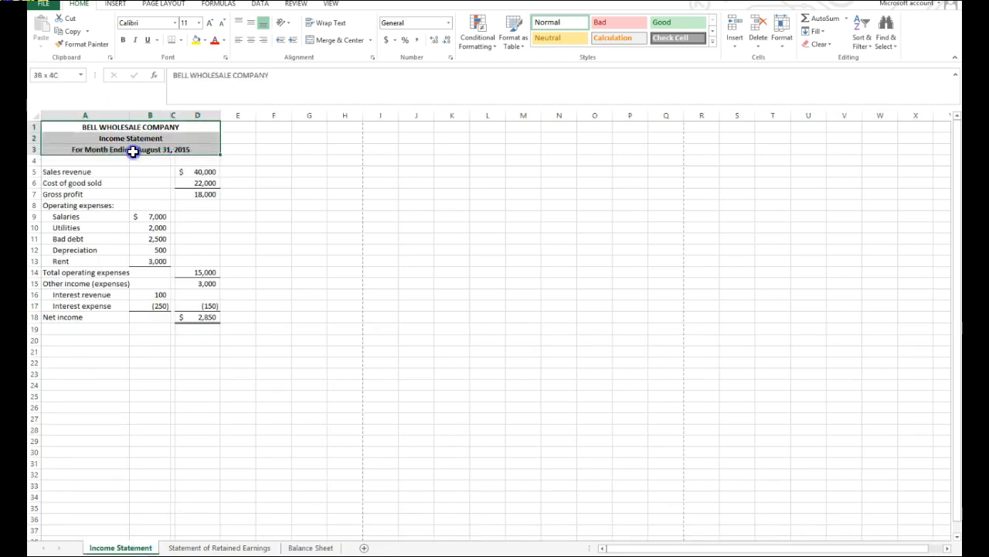
{"action": "right_click", "coordinate": [144, 144]}
{"action": "left_click", "coordinate": [168, 162]}
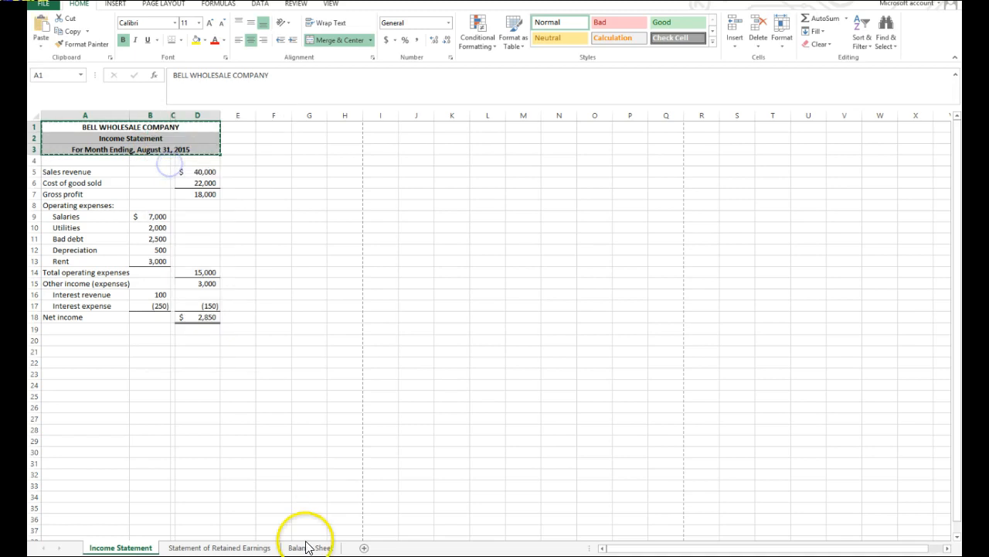
{"action": "left_click", "coordinate": [308, 547]}
{"action": "left_click", "coordinate": [66, 126]}
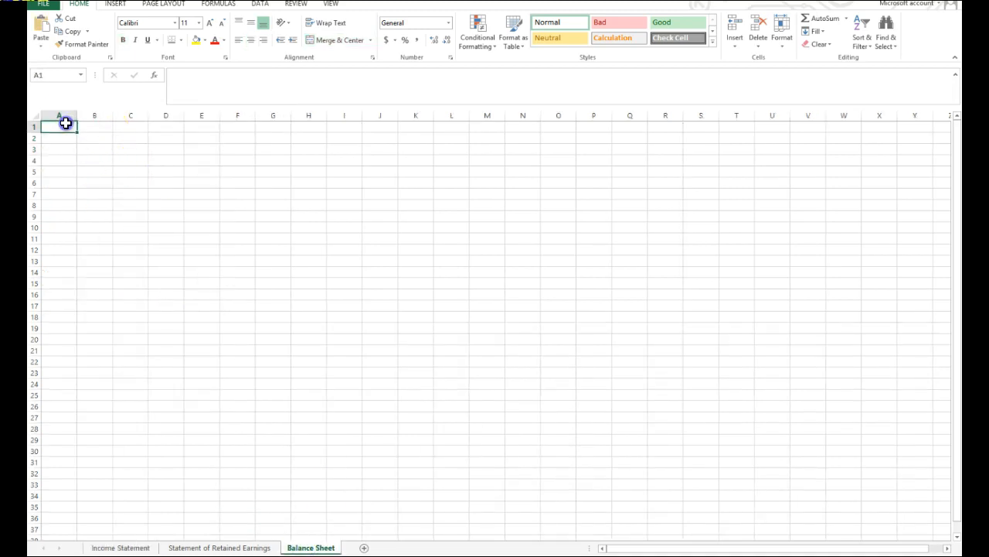
{"action": "right_click", "coordinate": [66, 125]}
{"action": "left_click", "coordinate": [88, 173]}
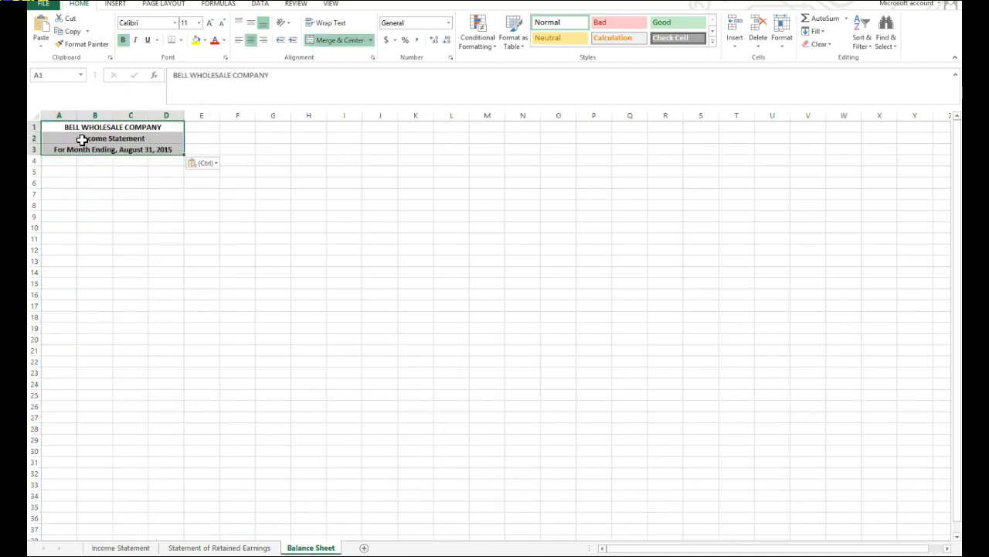
Change the copied heading to Balance Sheet in A2 and At August 31, 2015 in A3.
{"action": "left_click", "coordinate": [77, 136]}
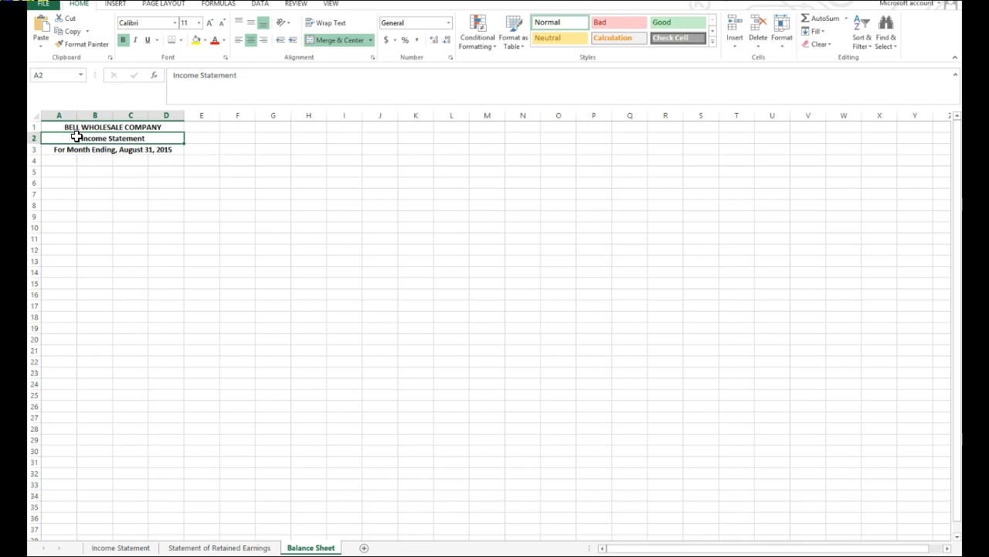
{"action": "type", "text": "Balance Sheet"}
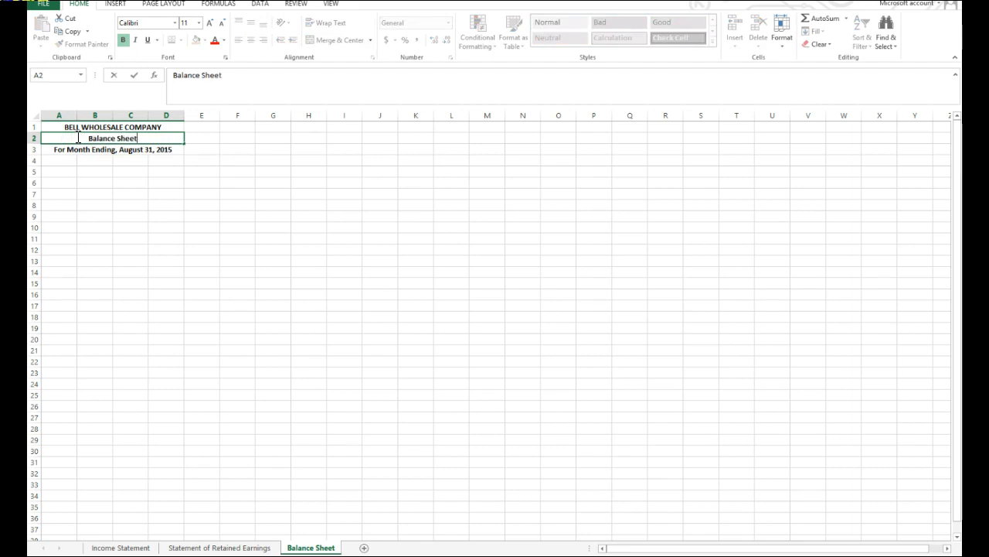
{"action": "left_click", "coordinate": [65, 148]}
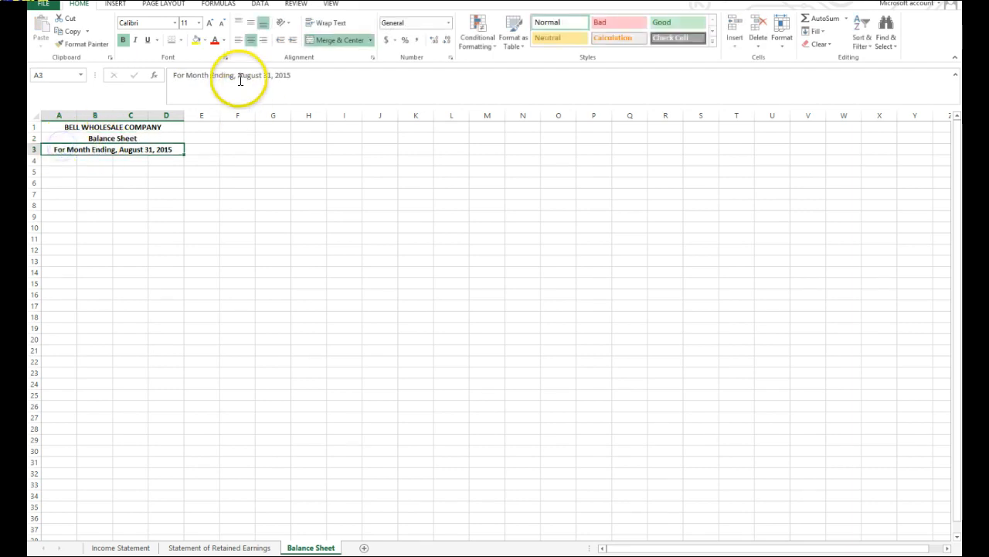
{"action": "left_click_drag", "start_coordinate": [237, 77], "coordinate": [162, 75]}
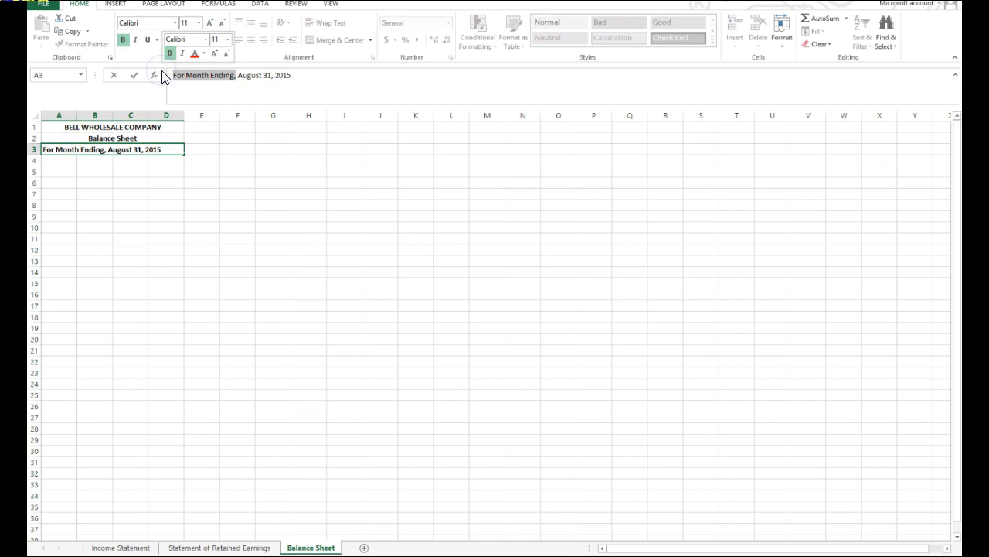
{"action": "type", "text": "A"}
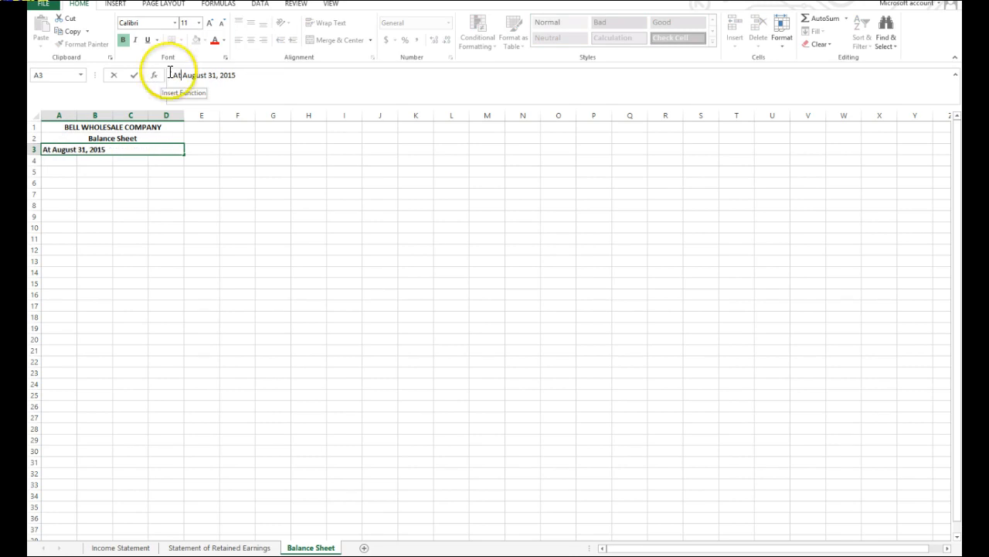
{"action": "left_click", "coordinate": [234, 350]}
On the Statement of Retained Earnings sheet, change the title in A2 to Statement of Retained Earnings.
{"action": "left_click", "coordinate": [197, 547]}
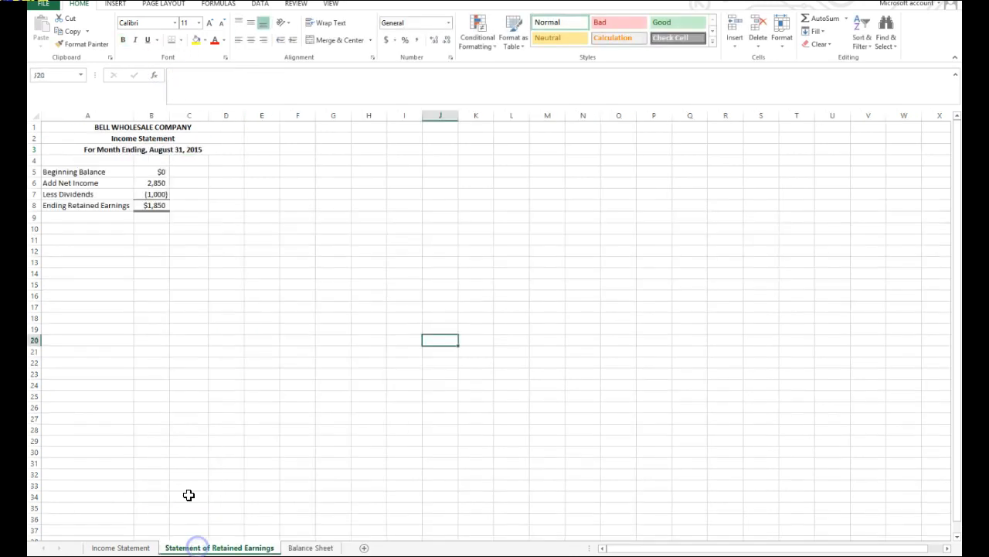
{"action": "left_click", "coordinate": [119, 138]}
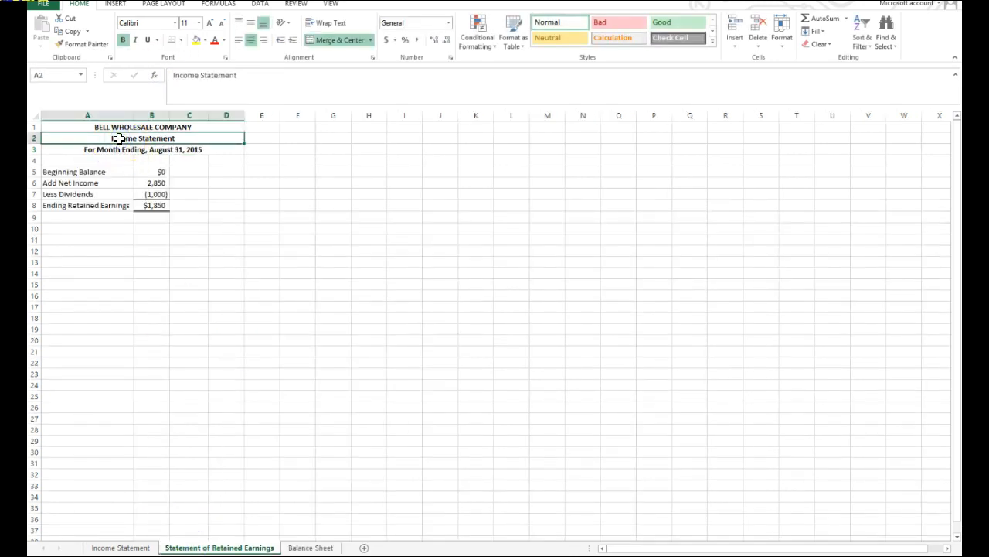
{"action": "type", "text": "St"}
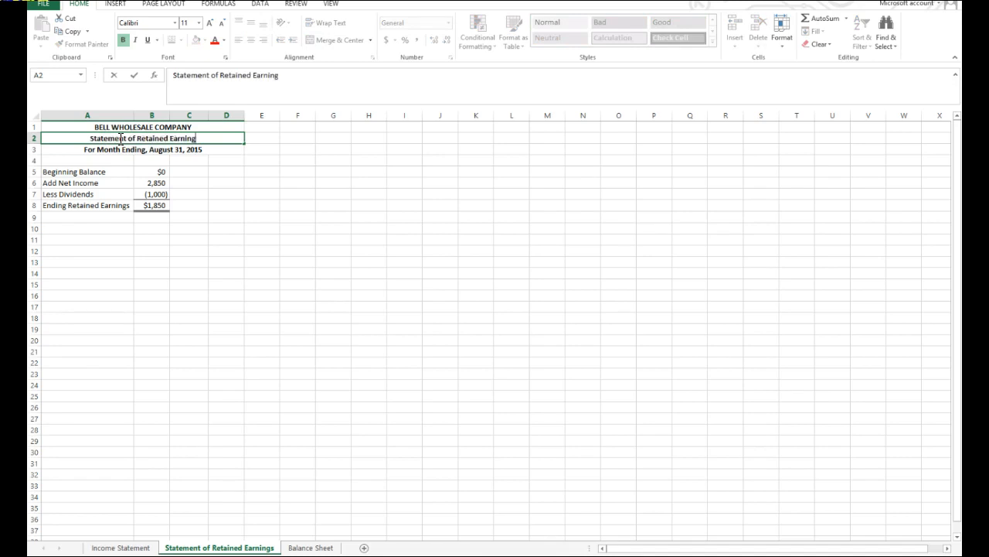
{"action": "key", "text": "Return"}
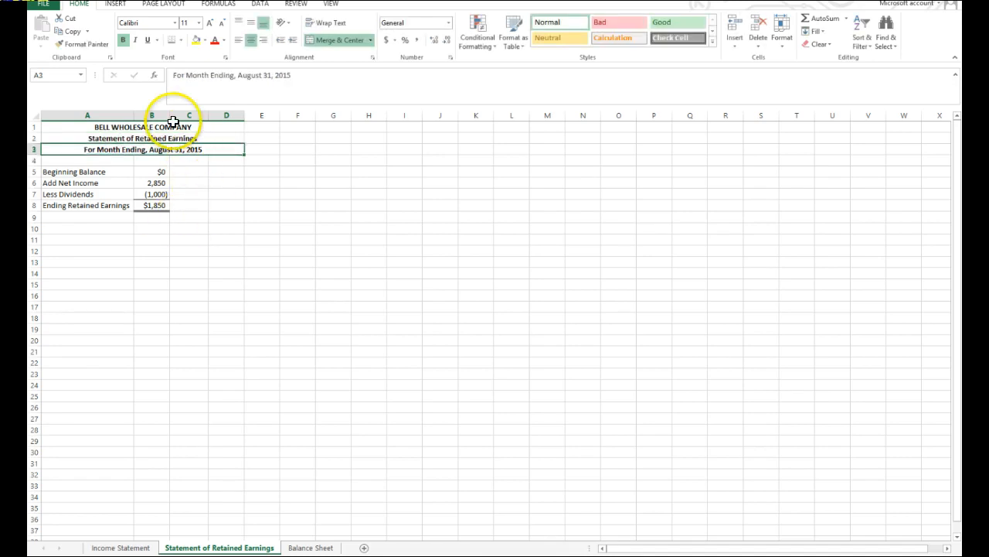
{"action": "left_click_drag", "start_coordinate": [360, 285], "coordinate": [355, 276]}
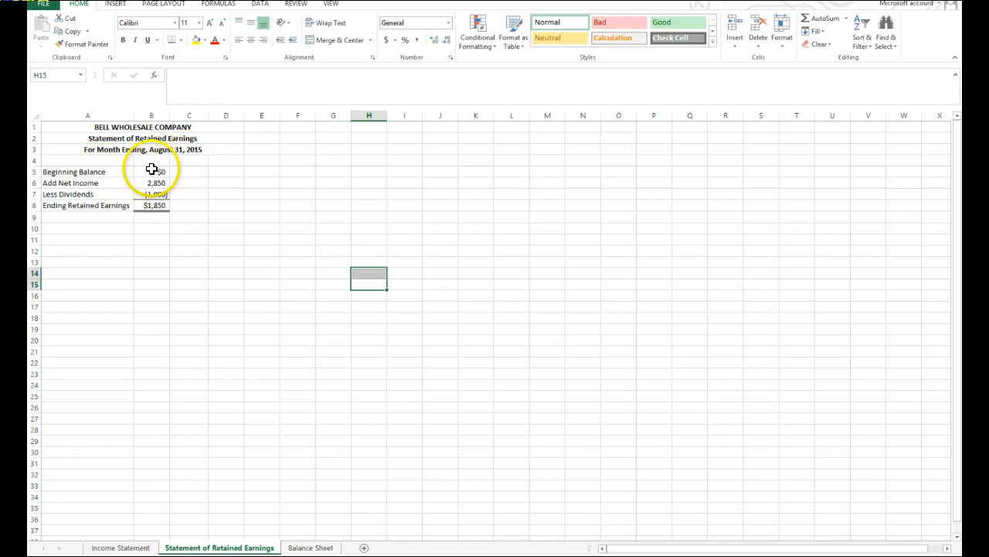
Apply the Accounting format with a dollar sign to beginning balance B5 and ending retained earnings B8, showing B8 without decimals.
{"action": "left_click", "coordinate": [138, 546]}
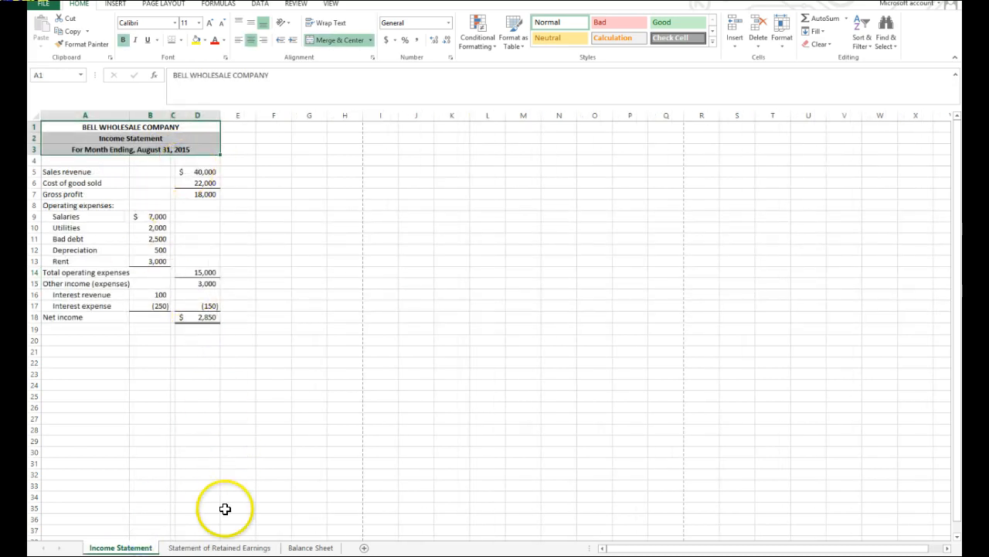
{"action": "left_click", "coordinate": [177, 545]}
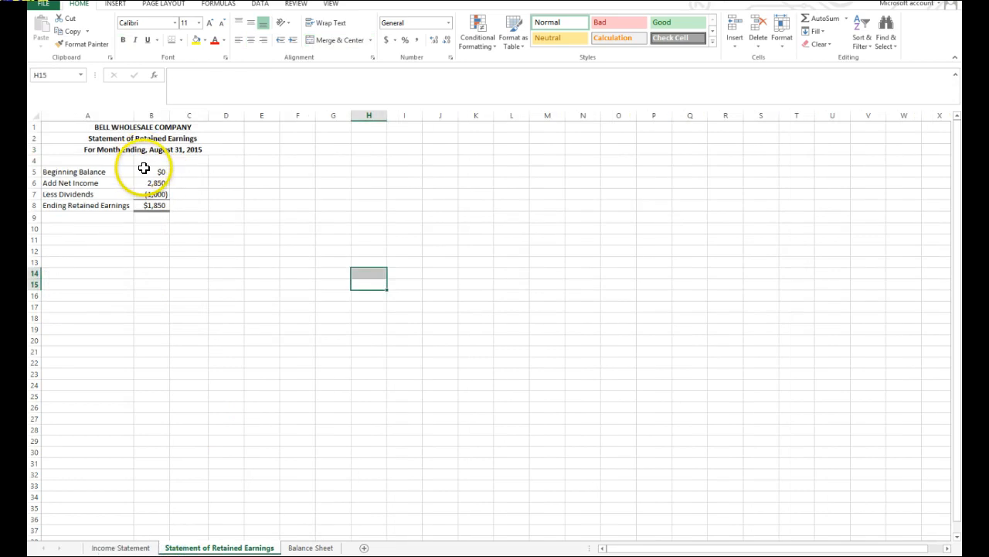
{"action": "left_click", "coordinate": [154, 169]}
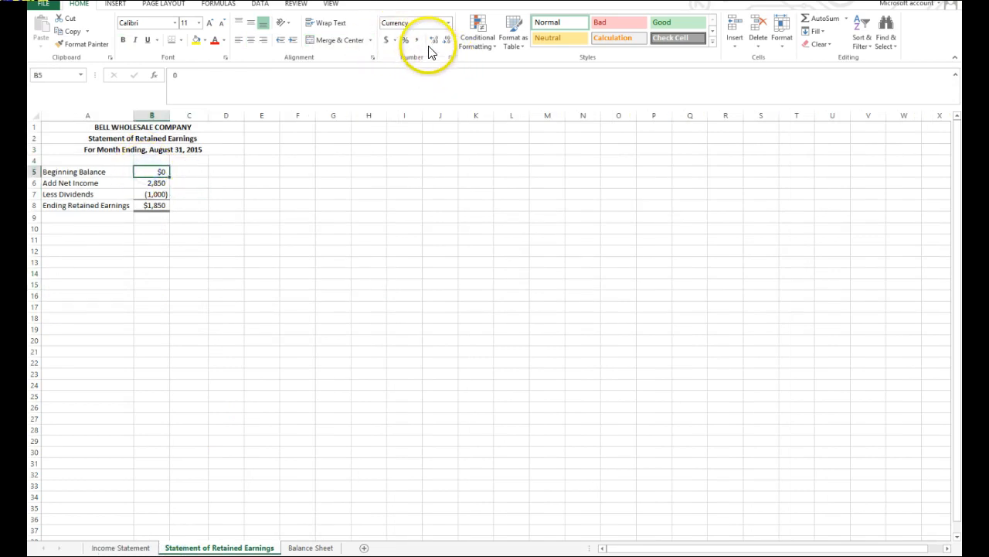
{"action": "left_click", "coordinate": [388, 42]}
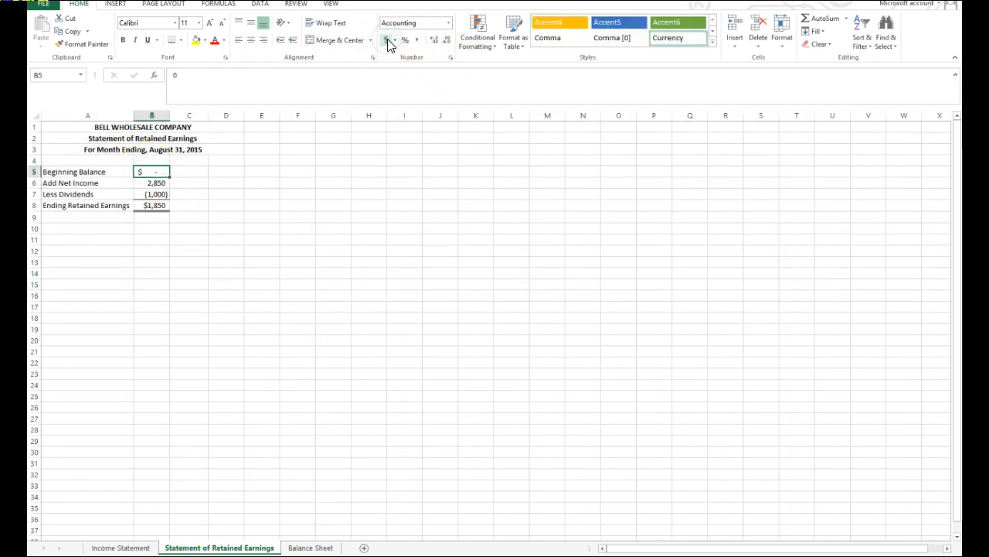
{"action": "left_click", "coordinate": [154, 204]}
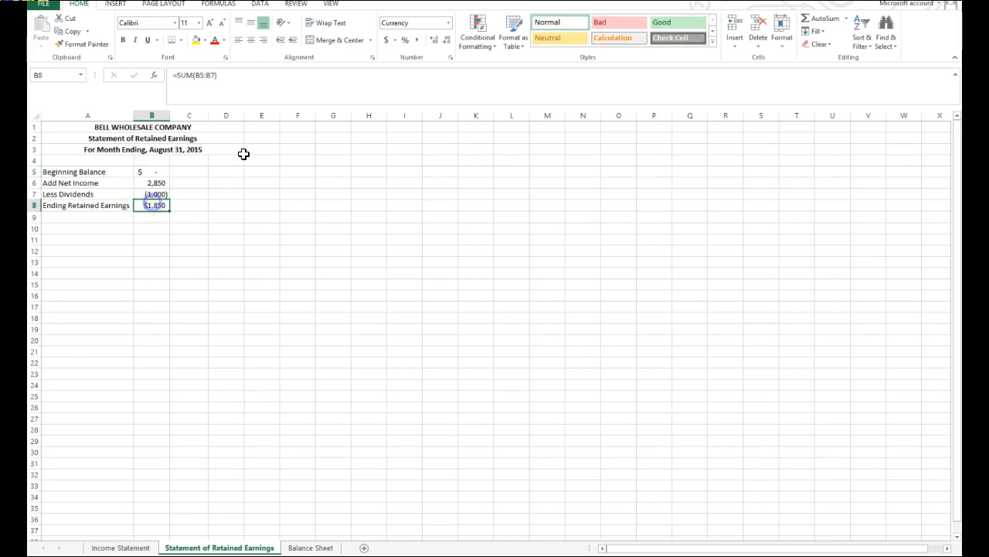
{"action": "left_click", "coordinate": [386, 40]}
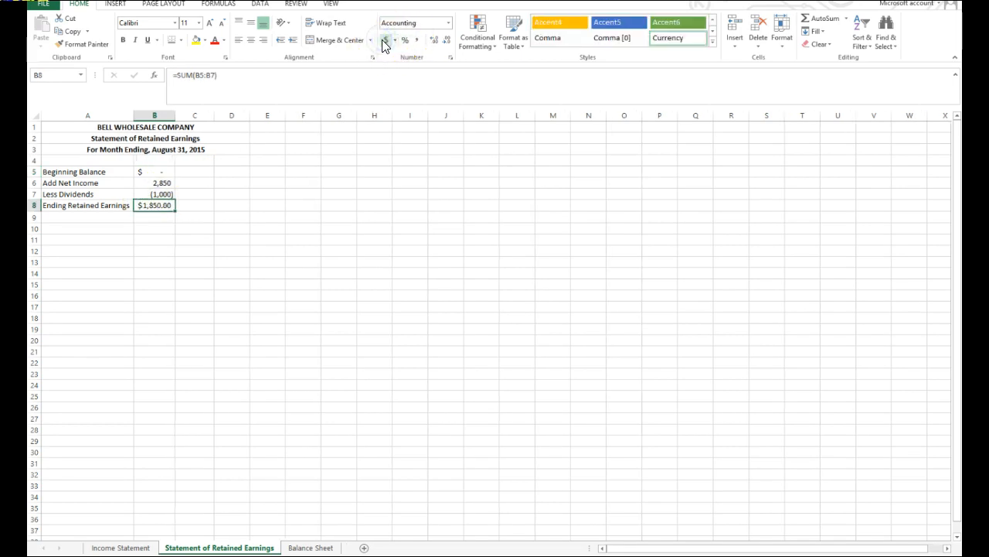
{"action": "left_click", "coordinate": [447, 43]}
{"action": "left_click", "coordinate": [303, 262]}
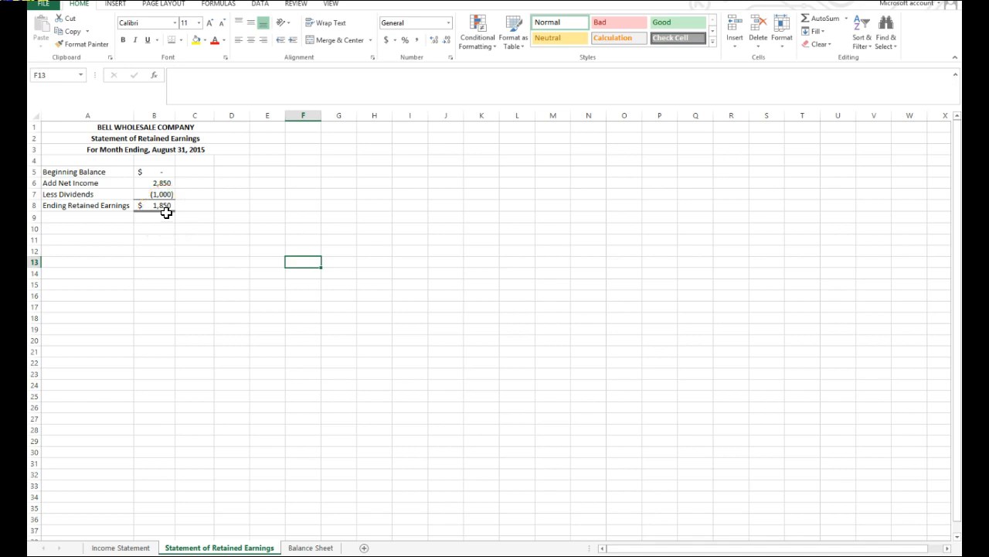
On the Balance Sheet sheet, enter the headings ASSETS in A5 and Current Assets: in A6.
{"action": "left_click", "coordinate": [300, 547]}
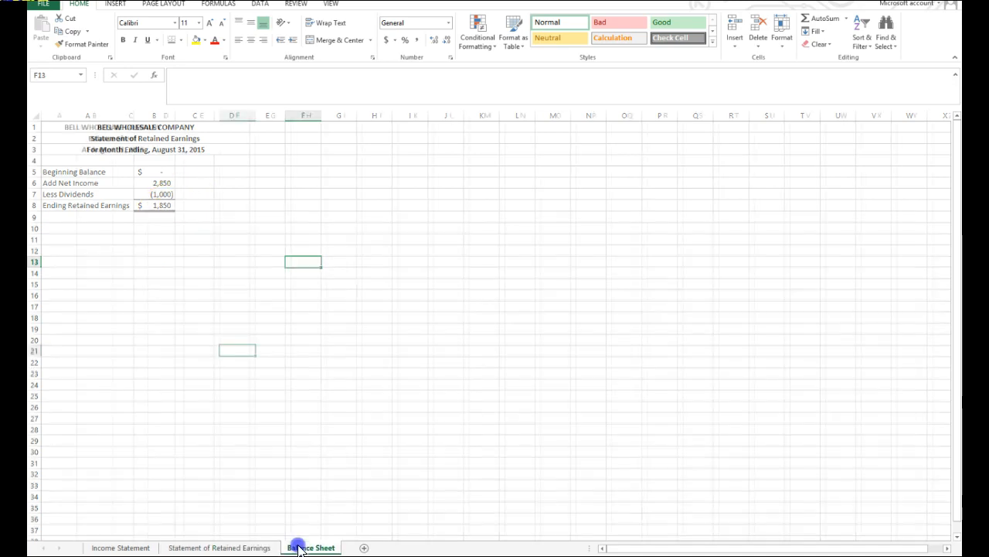
{"action": "left_click", "coordinate": [57, 172]}
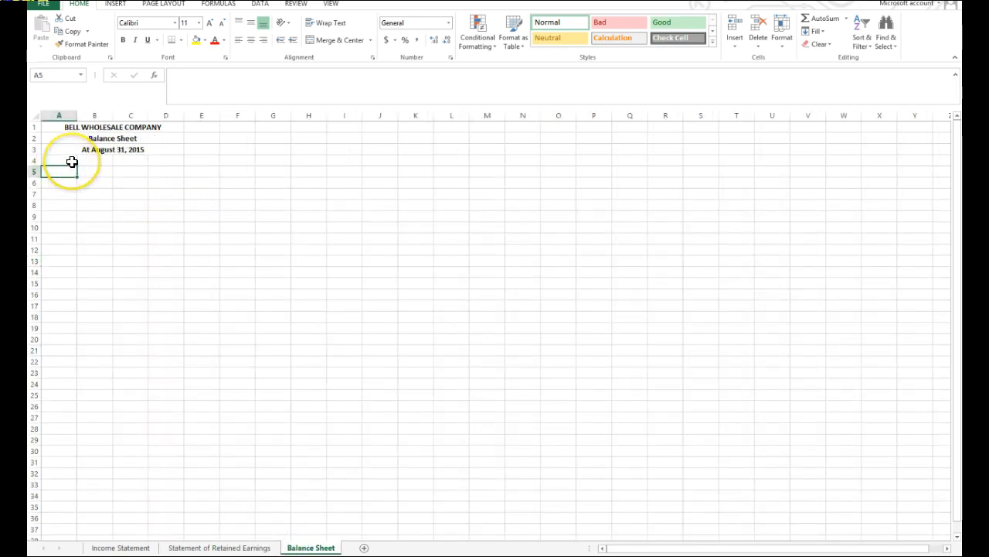
{"action": "left_click", "coordinate": [72, 162]}
{"action": "left_click", "coordinate": [71, 172]}
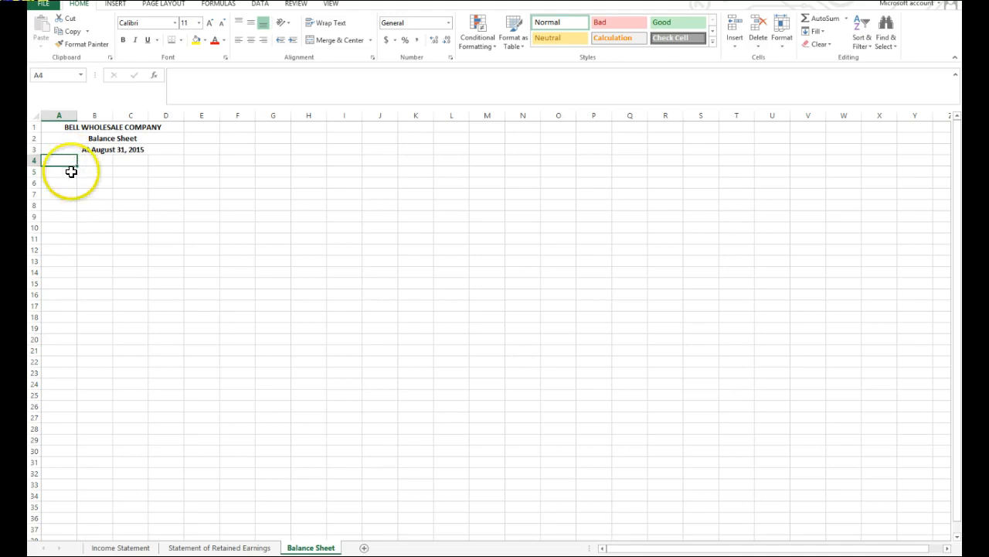
{"action": "type", "text": "ASSETS"}
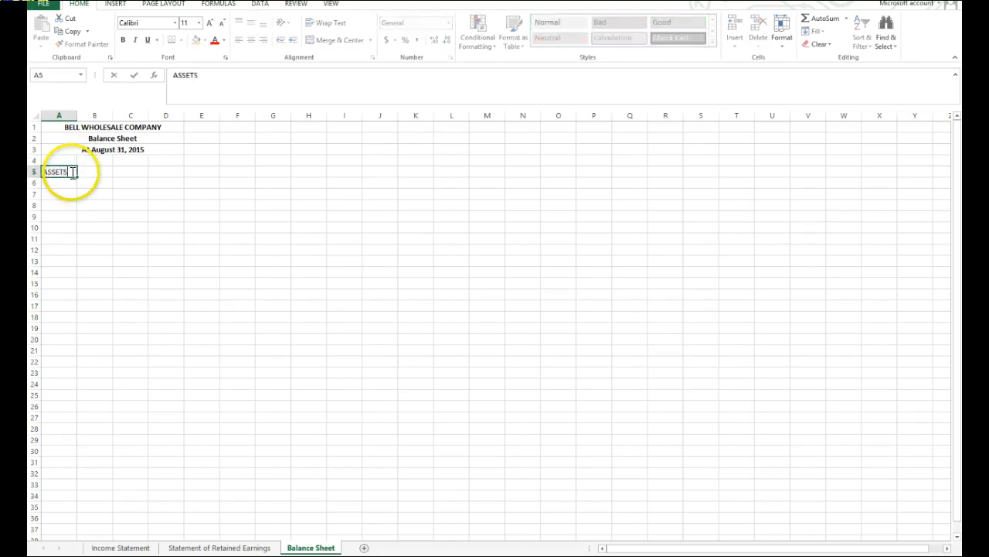
{"action": "key", "text": "Return"}
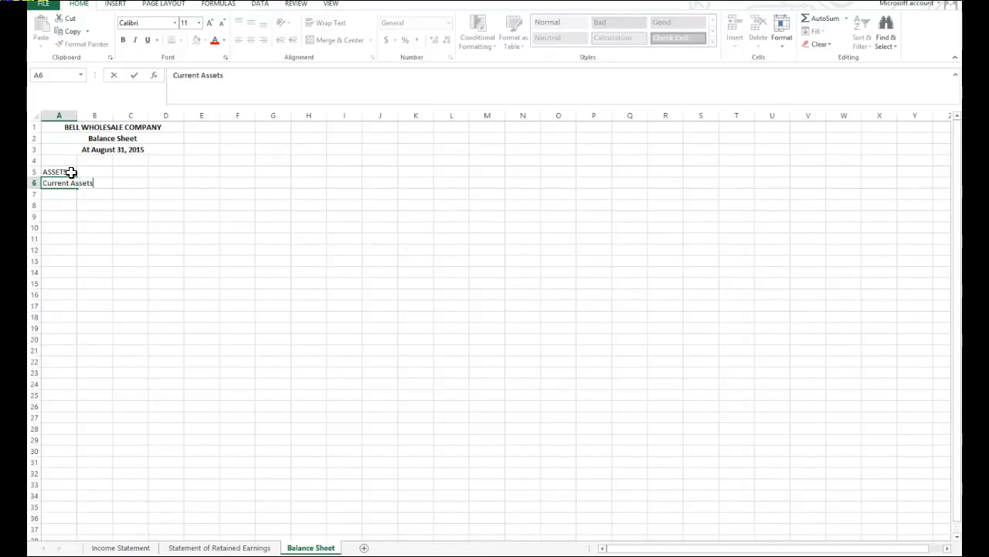
{"action": "type", "text": "Current Assets:"}
{"action": "key", "text": "Return"}
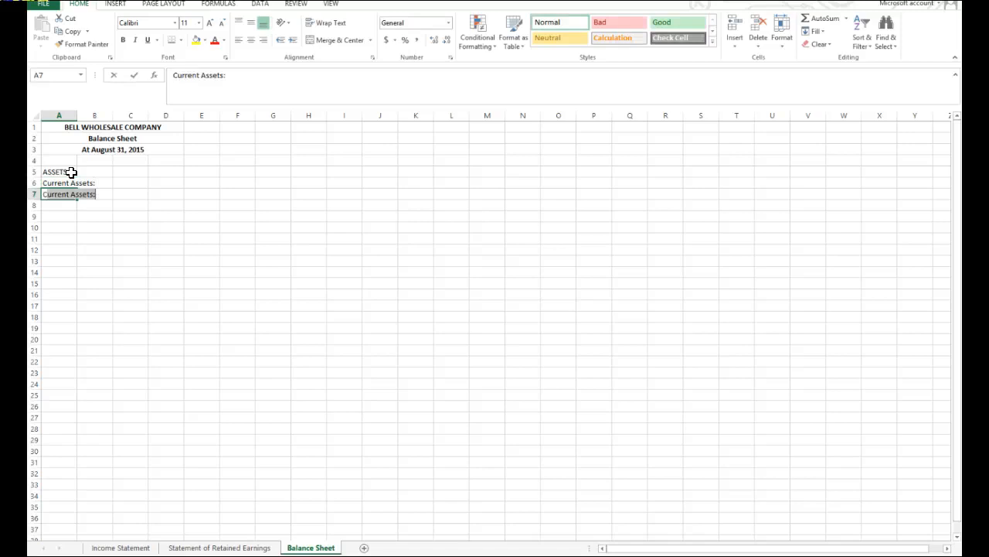
Enter Cash in A7 and start the next current asset label in A8.
{"action": "type", "text": "Cash"}
{"action": "key", "text": "Return"}
{"action": "type", "text": "Assc"}
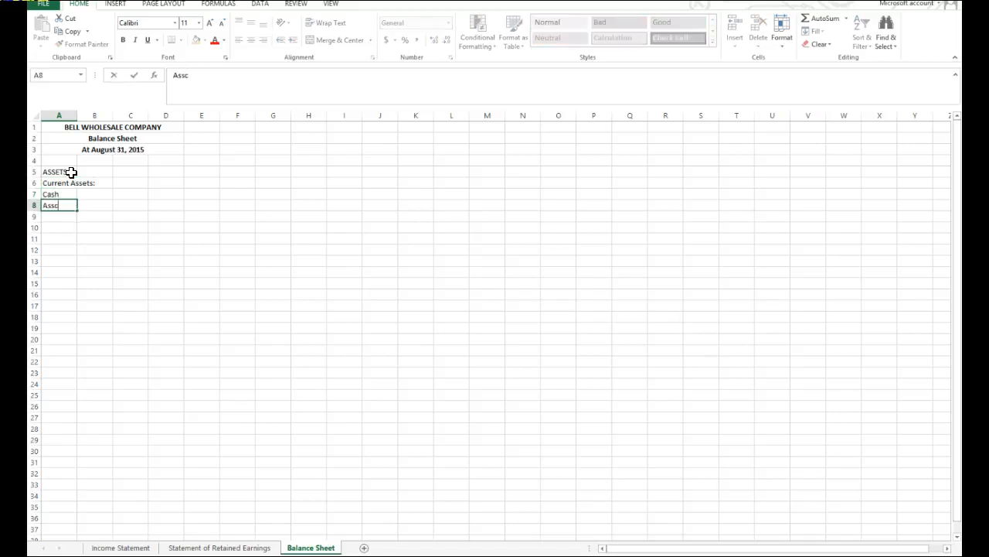
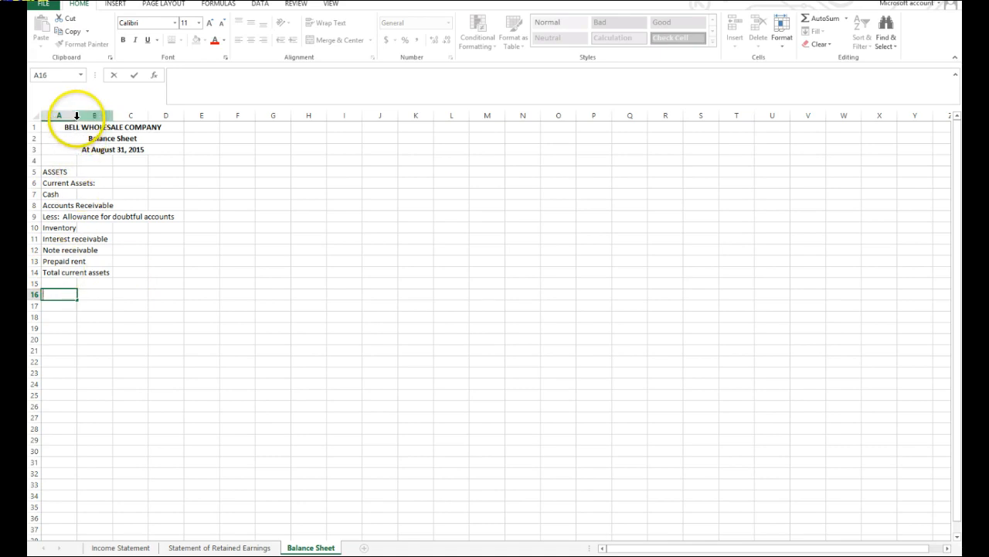
Autofit column A to the width of the balance sheet labels.
{"action": "left_click", "coordinate": [62, 115]}
{"action": "double_click", "coordinate": [76, 115]}
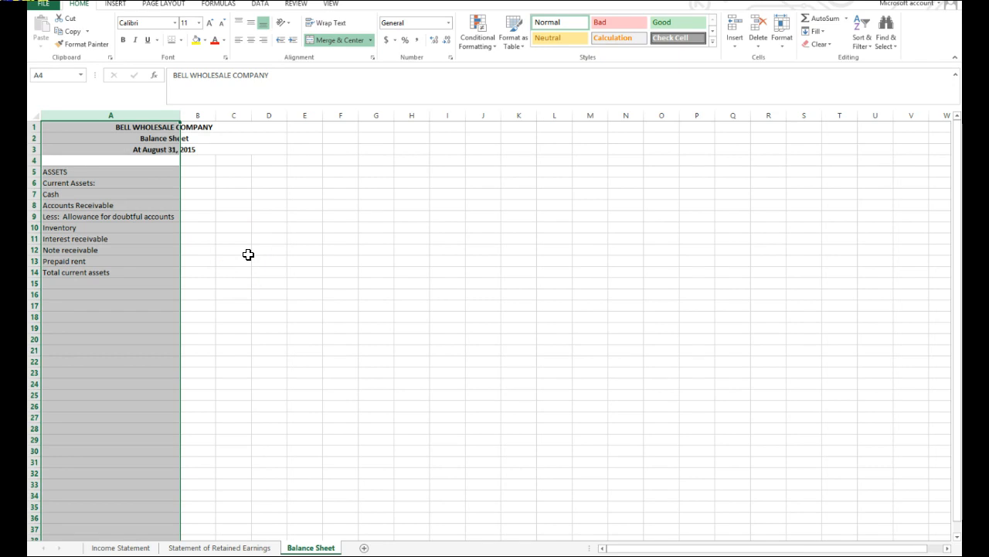
{"action": "left_click", "coordinate": [248, 256]}
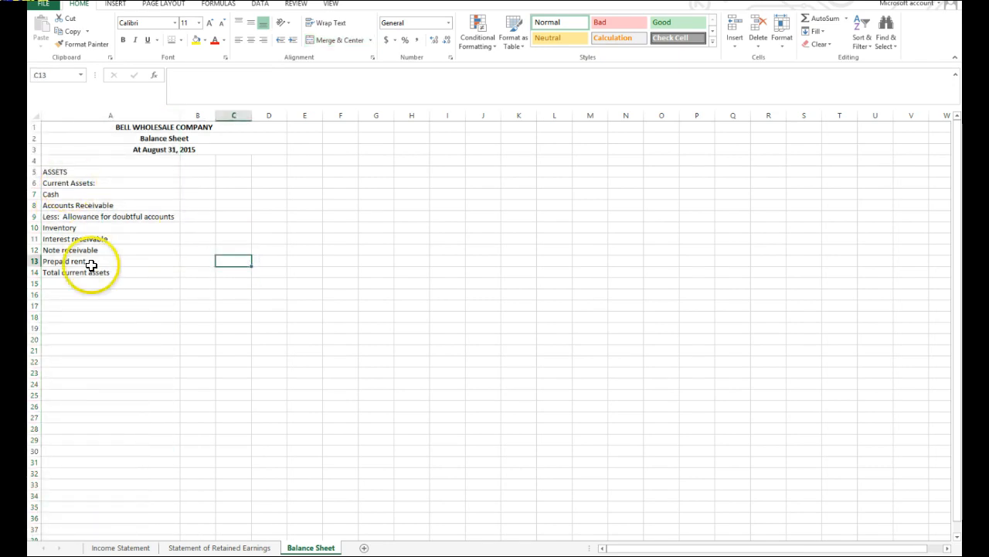
Indent the current asset labels from Cash to Prepaid rent (A7:A13) and widen column A to fit them.
{"action": "left_click_drag", "start_coordinate": [90, 193], "coordinate": [87, 258]}
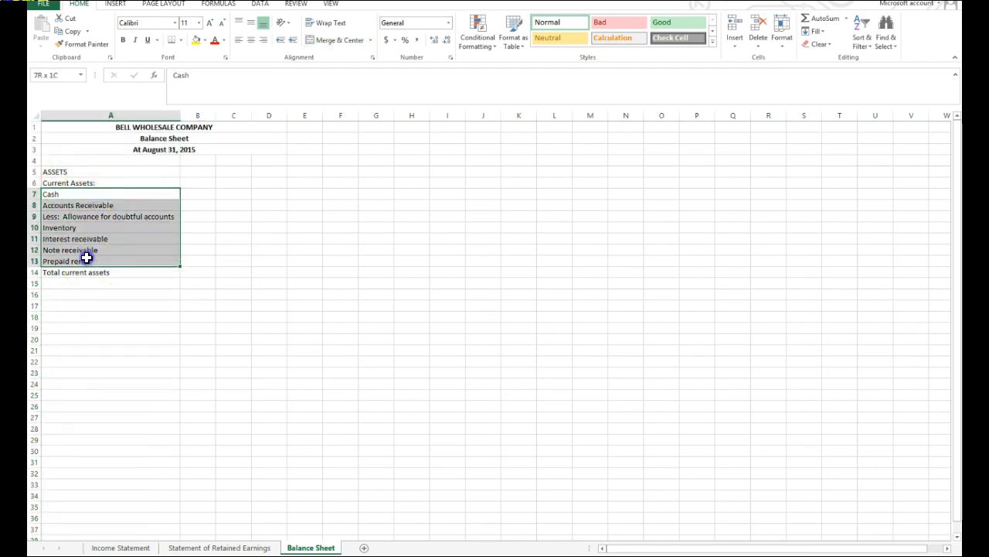
{"action": "left_click", "coordinate": [293, 40]}
{"action": "left_click", "coordinate": [293, 40]}
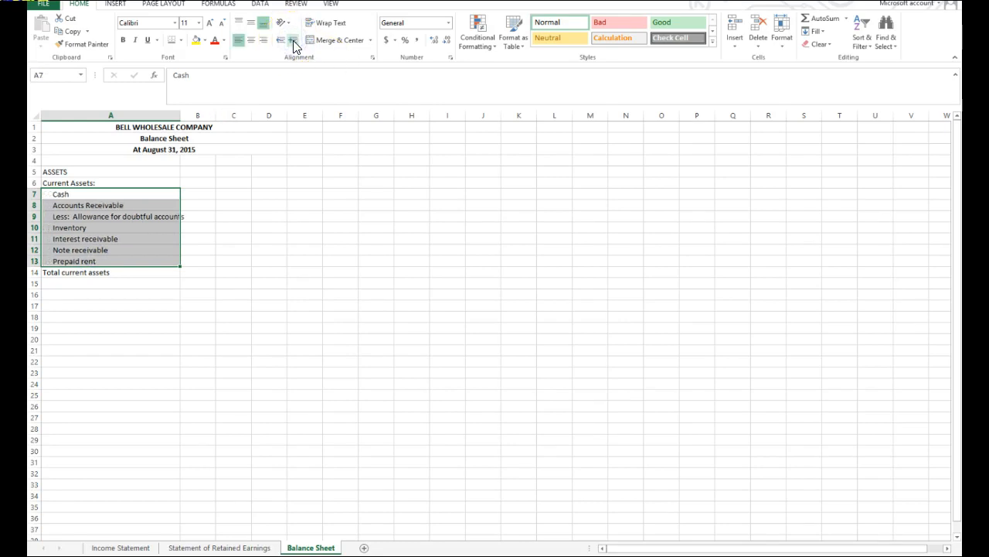
{"action": "left_click_drag", "start_coordinate": [179, 115], "coordinate": [190, 115]}
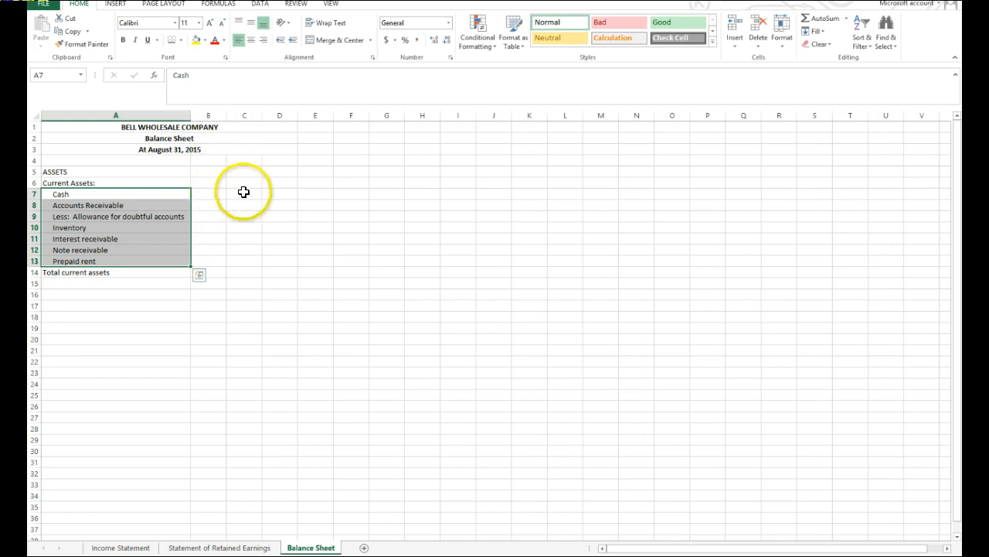
Indent the Less: Allowance for doubtful accounts label in A9 one more level and autofit column A.
{"action": "left_click", "coordinate": [167, 217]}
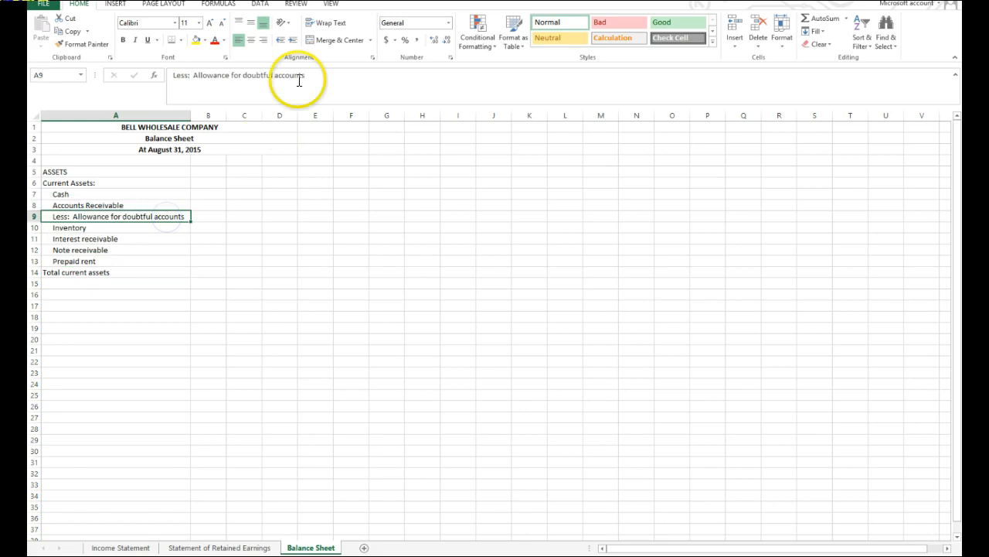
{"action": "left_click", "coordinate": [296, 43]}
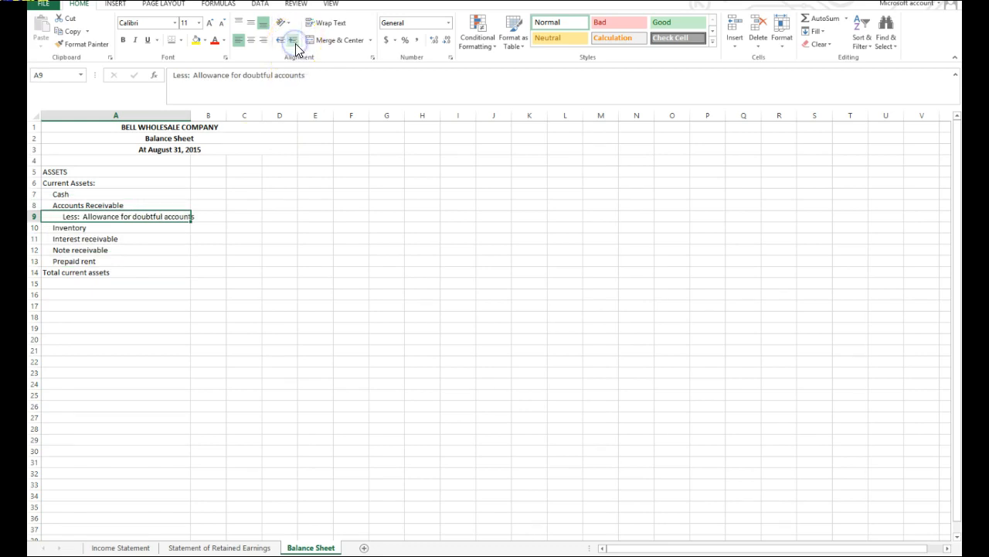
{"action": "double_click", "coordinate": [190, 114]}
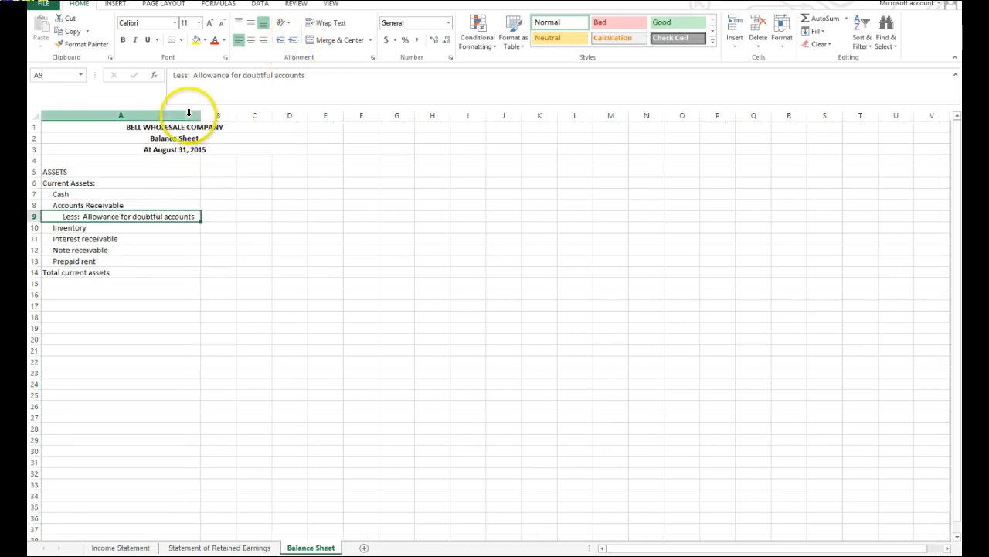
Enter 19000 for Cash in C7, 25000 for Accounts Receivable in B8 and 2500 for the allowance in B9.
{"action": "left_click", "coordinate": [255, 195]}
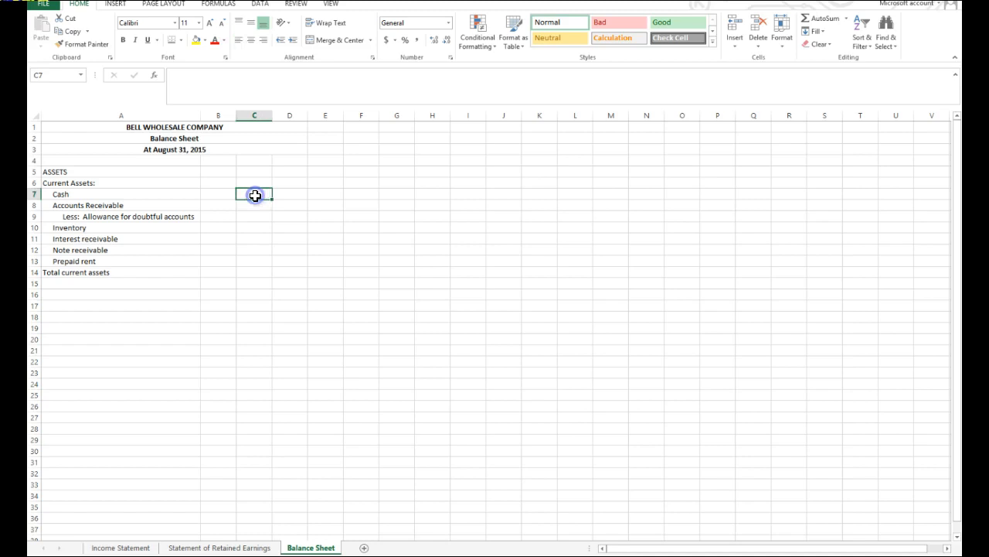
{"action": "type", "text": "19000"}
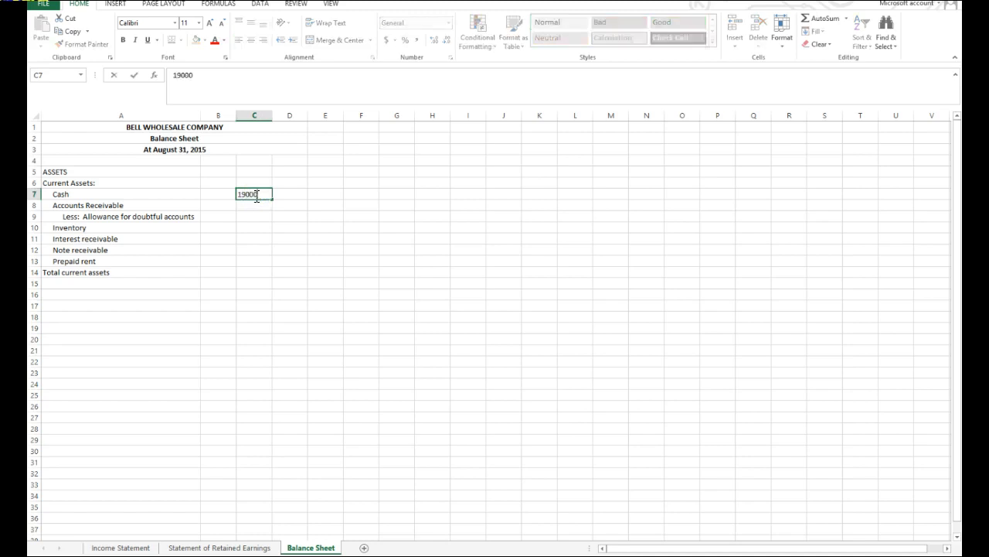
{"action": "key", "text": "Return"}
{"action": "left_click", "coordinate": [214, 204]}
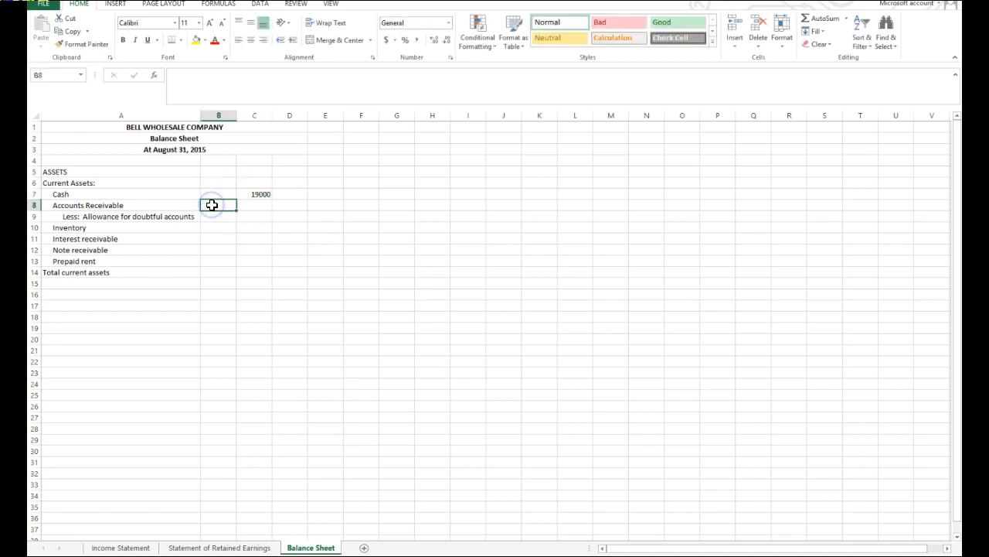
{"action": "type", "text": "25000"}
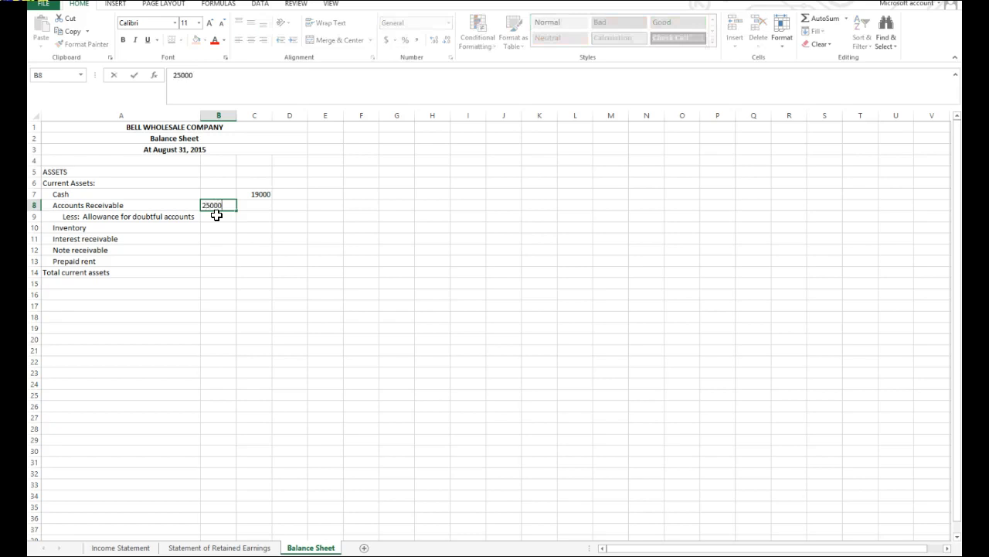
{"action": "left_click", "coordinate": [216, 215]}
{"action": "type", "text": "2500"}
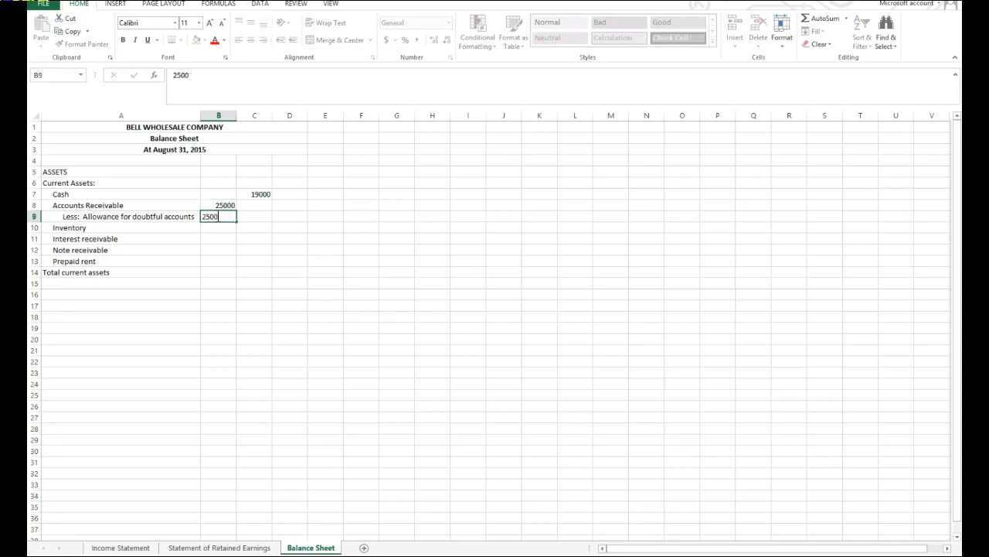
{"action": "key", "text": "Return"}
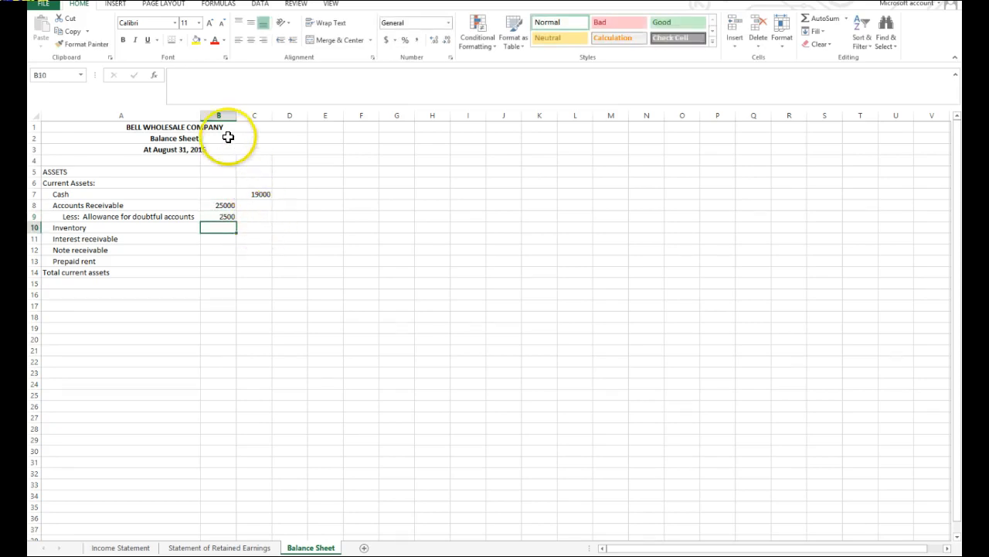
Format columns B and C as Number with 0 decimal places, a thousands separator and negatives in black parentheses.
{"action": "left_click_drag", "start_coordinate": [222, 116], "coordinate": [271, 119]}
{"action": "left_click", "coordinate": [304, 157]}
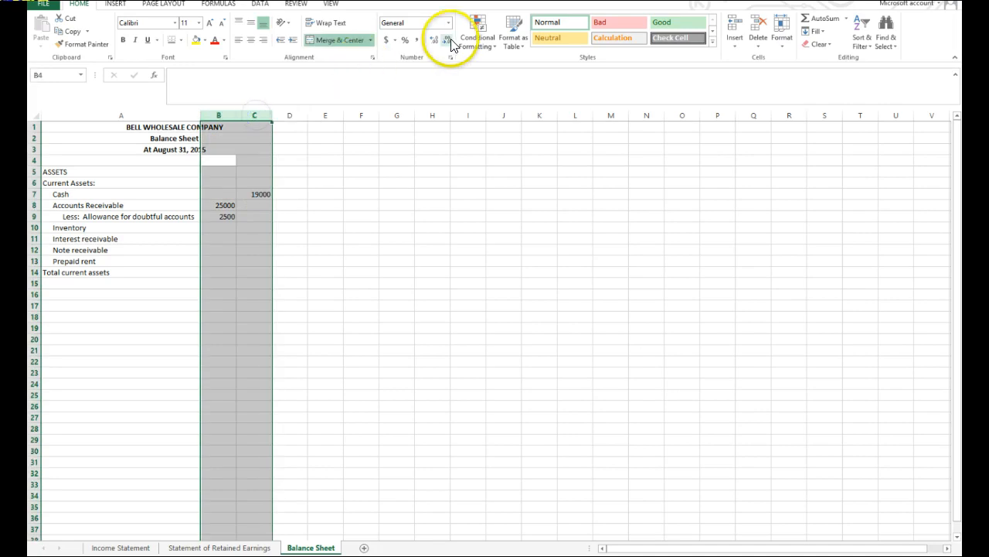
{"action": "left_click", "coordinate": [449, 58]}
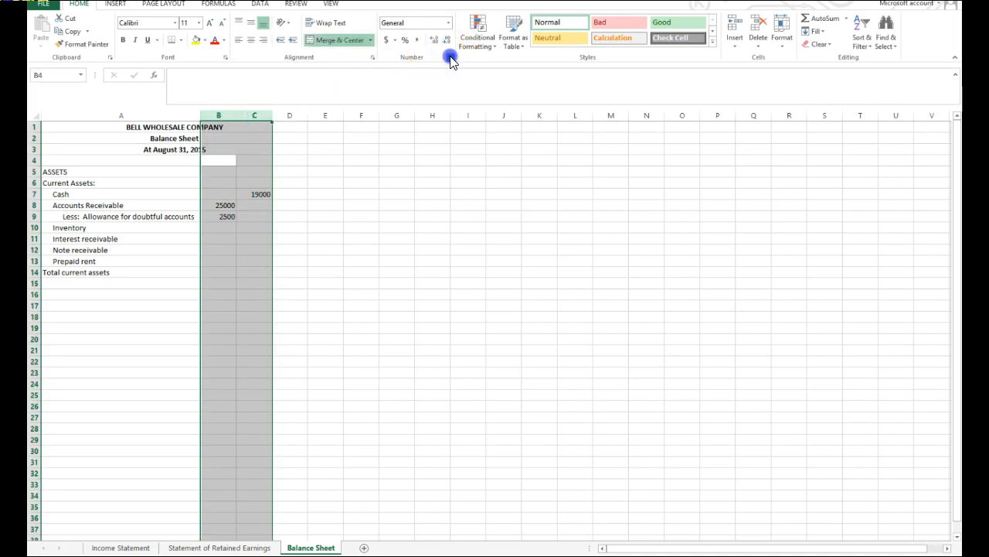
{"action": "left_click", "coordinate": [259, 147]}
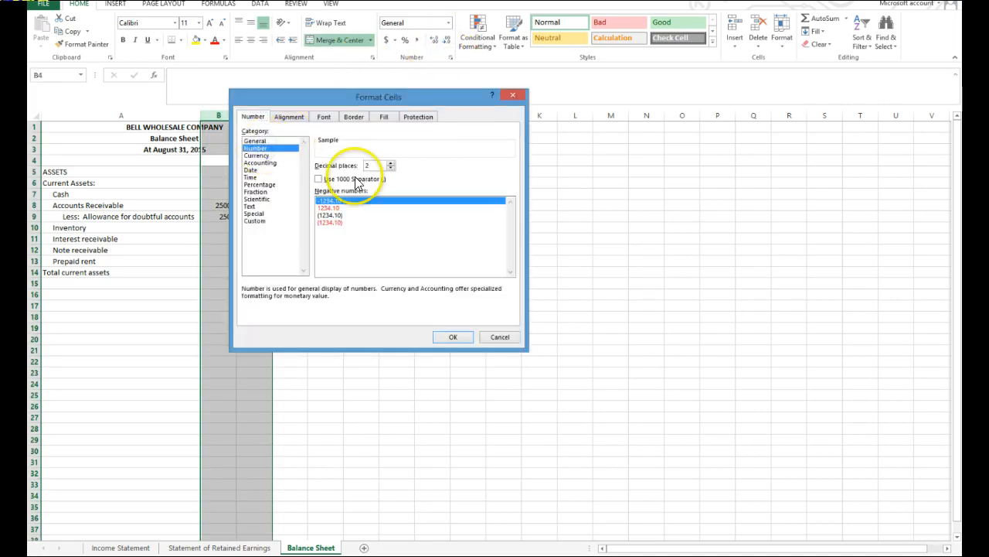
{"action": "left_click", "coordinate": [391, 167]}
{"action": "left_click", "coordinate": [390, 168]}
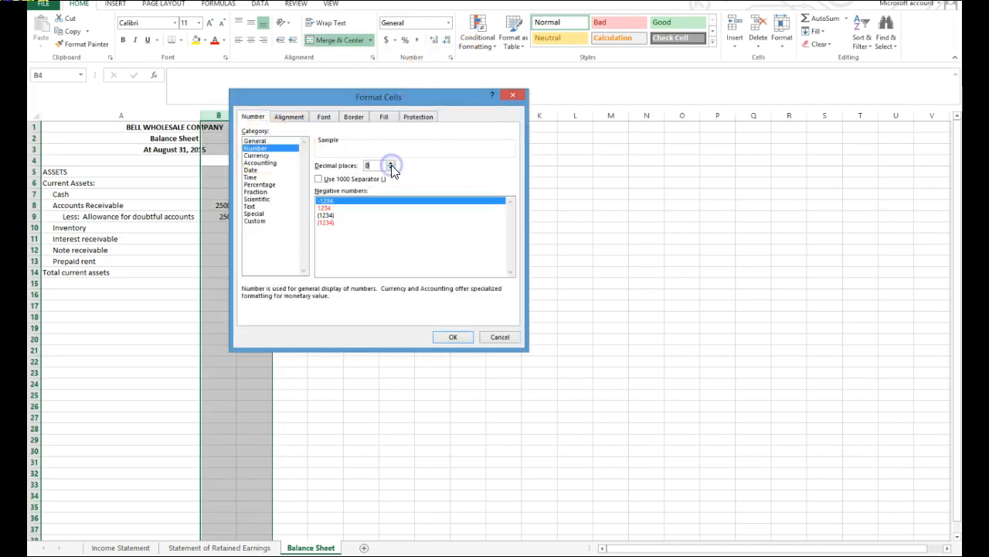
{"action": "left_click", "coordinate": [327, 215]}
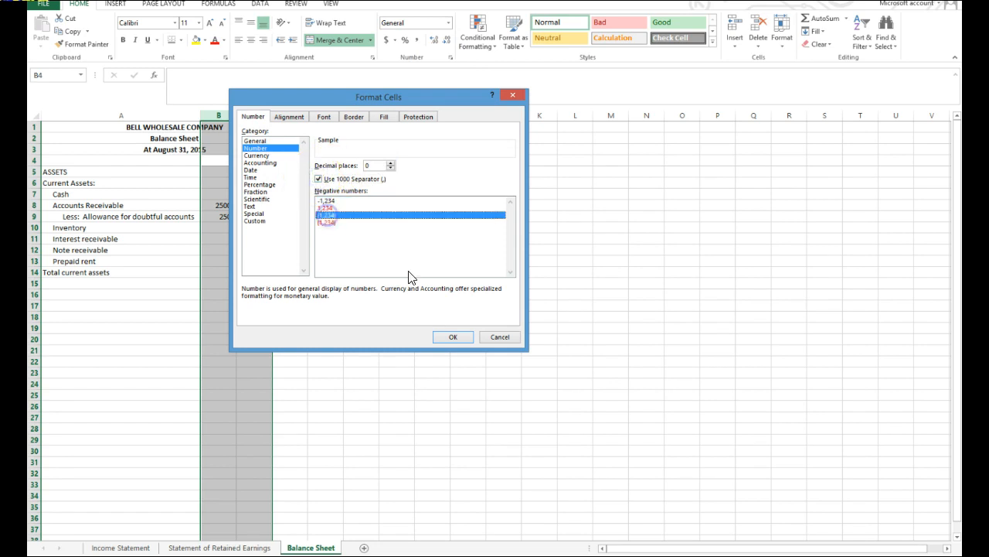
{"action": "left_click", "coordinate": [455, 338]}
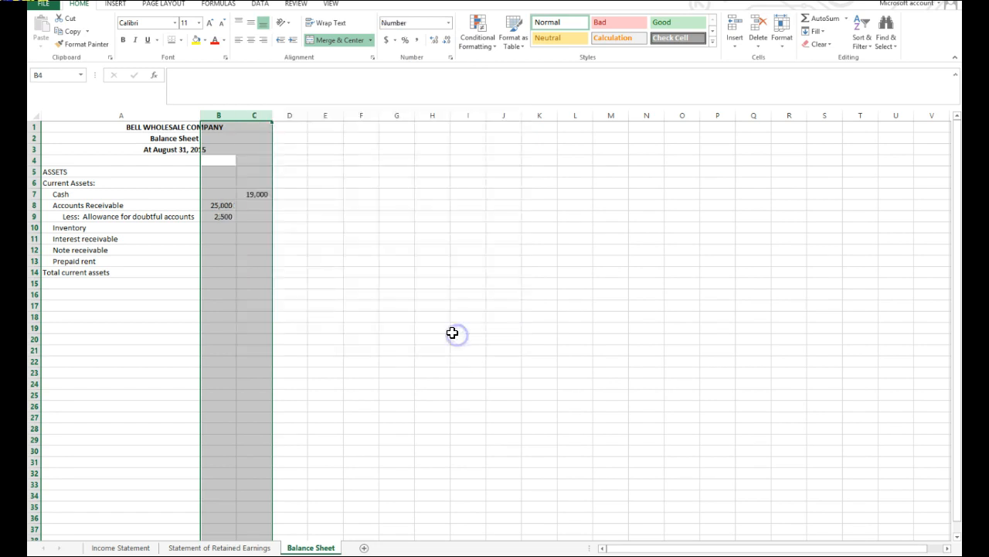
Add a bottom border to the allowance amount in B9.
{"action": "left_click", "coordinate": [217, 216]}
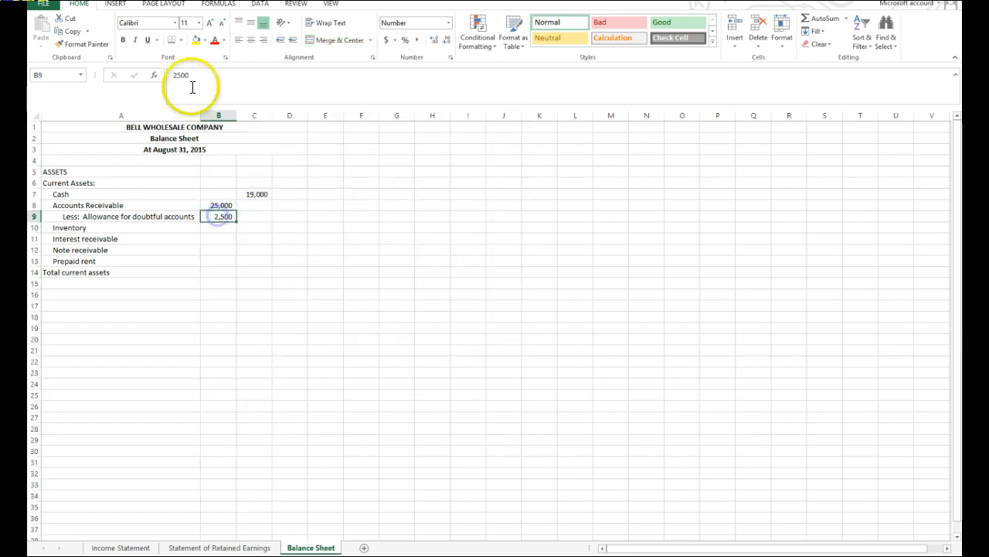
{"action": "left_click", "coordinate": [180, 40]}
{"action": "left_click", "coordinate": [185, 68]}
{"action": "left_click", "coordinate": [325, 238]}
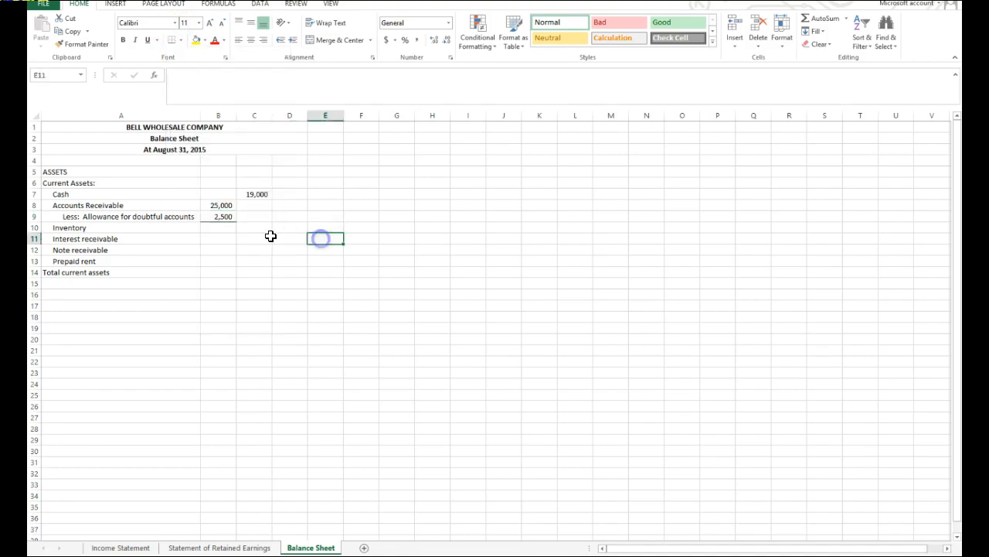
Calculate net accounts receivable in C9 with the formula =SUM(B8:B9).
{"action": "left_click", "coordinate": [255, 216]}
{"action": "left_click", "coordinate": [820, 19]}
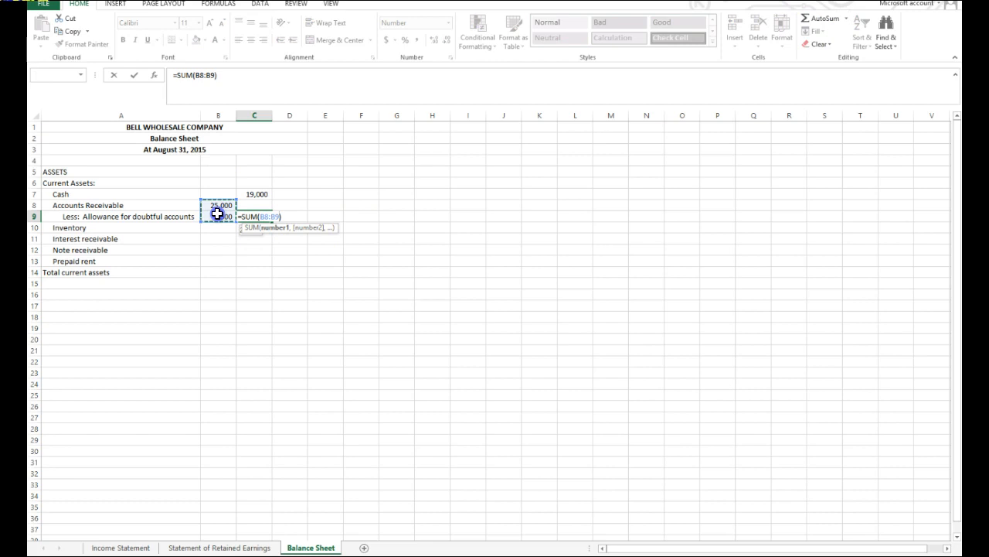
{"action": "key", "text": "Return"}
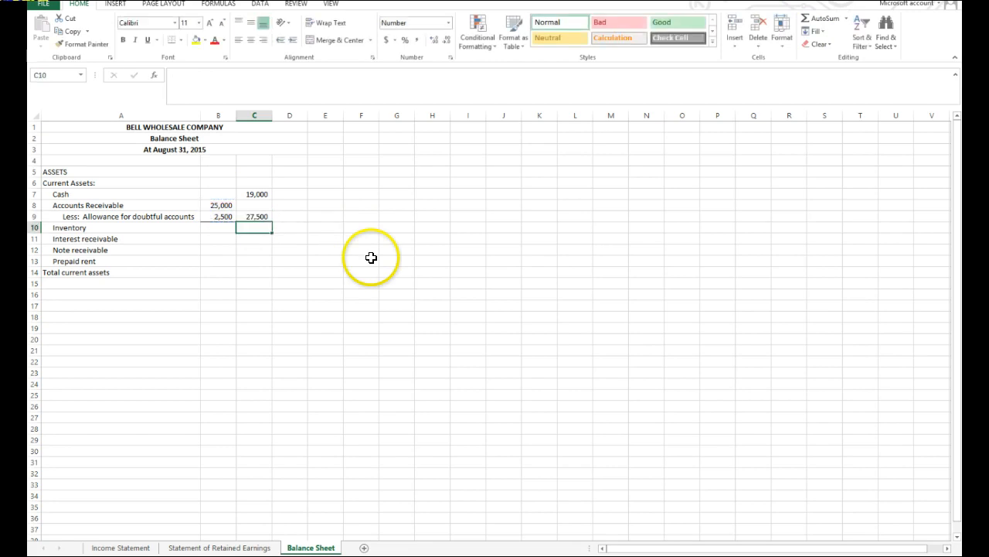
Change the allowance for doubtful accounts in B9 to -2500, removing the stray cell reference from the entry.
{"action": "left_click", "coordinate": [218, 215]}
{"action": "left_click", "coordinate": [173, 74]}
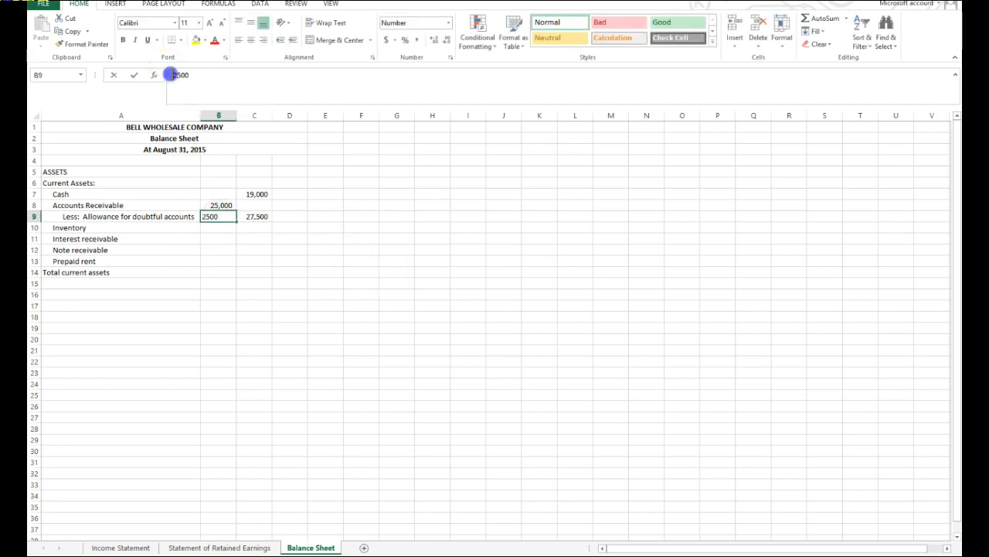
{"action": "type", "text": "-"}
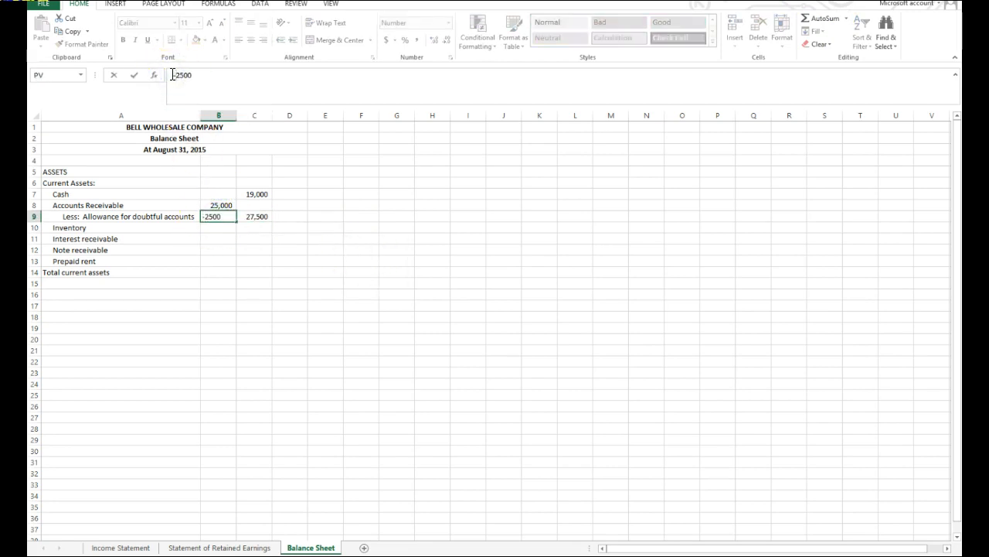
{"action": "left_click", "coordinate": [418, 258]}
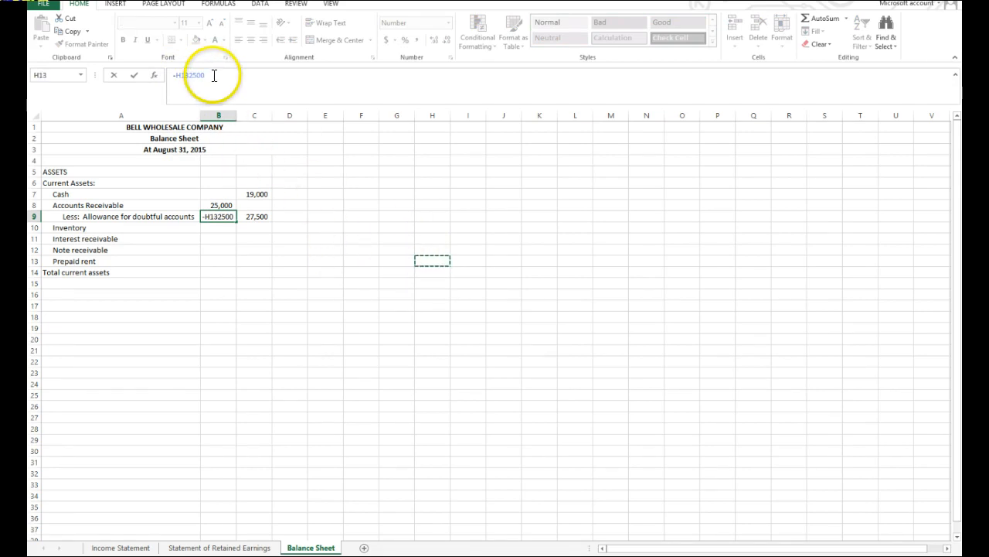
{"action": "key", "text": "BackSpace"}
{"action": "key", "text": "BackSpace"}
{"action": "key", "text": "BackSpace"}
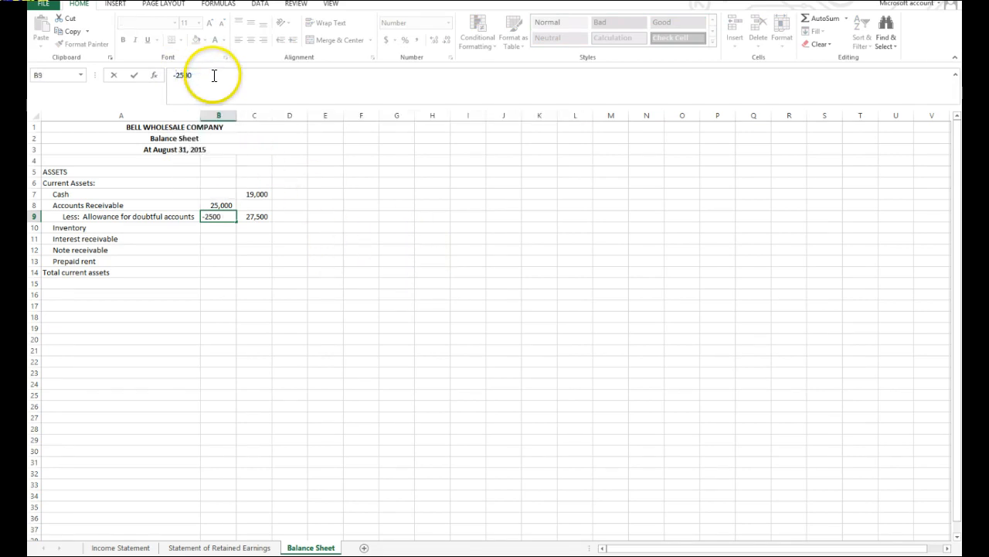
{"action": "left_click", "coordinate": [211, 75]}
{"action": "key", "text": "Return"}
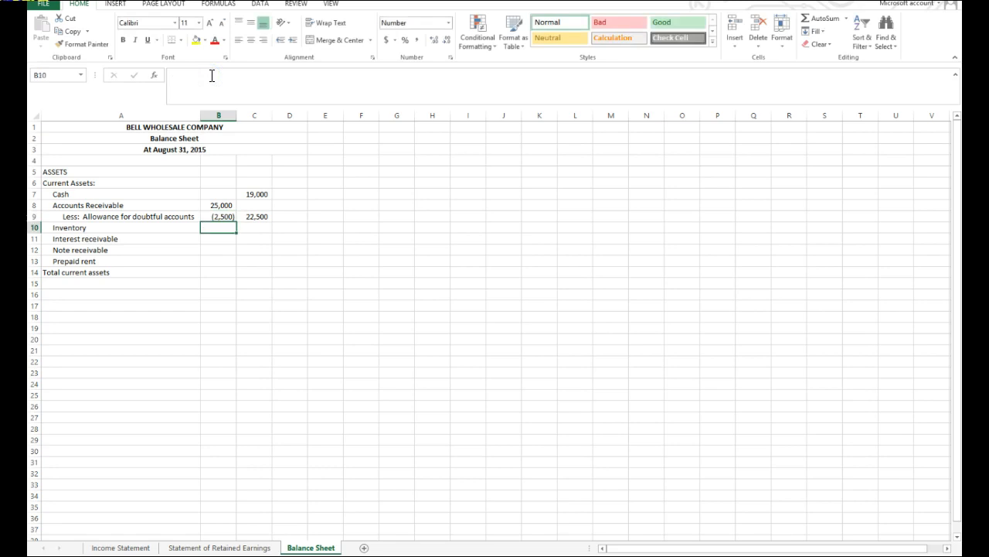
{"action": "left_click", "coordinate": [224, 218]}
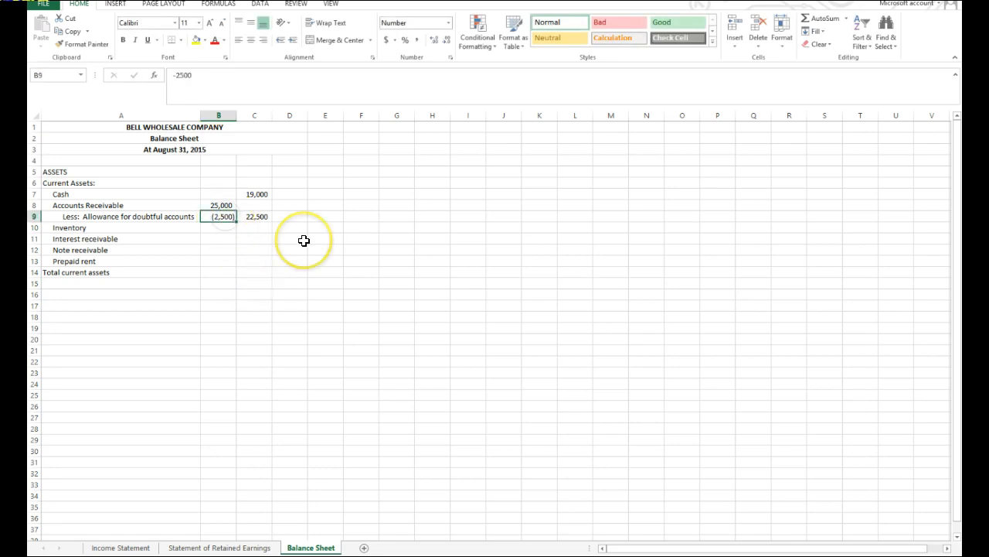
{"action": "left_click", "coordinate": [268, 218]}
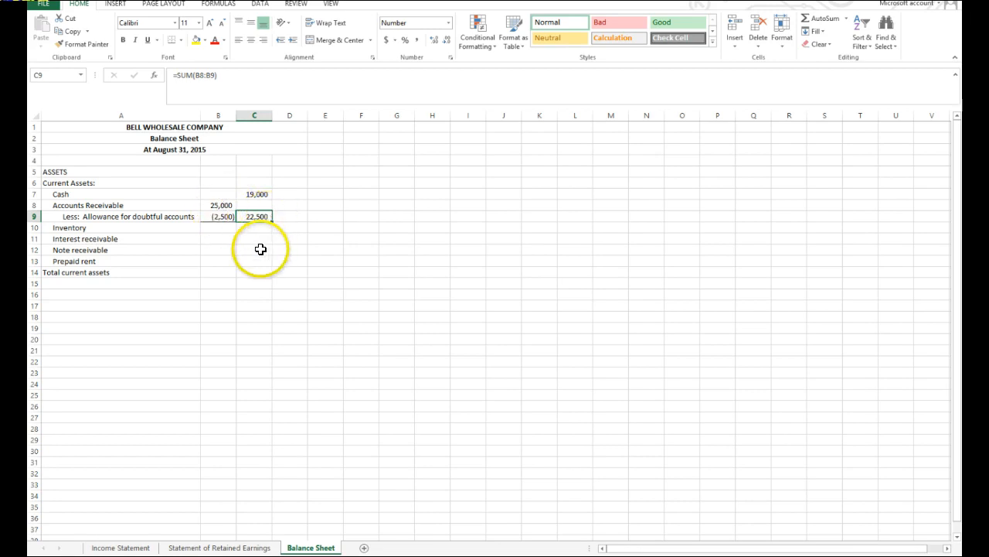
{"action": "left_click", "coordinate": [330, 260]}
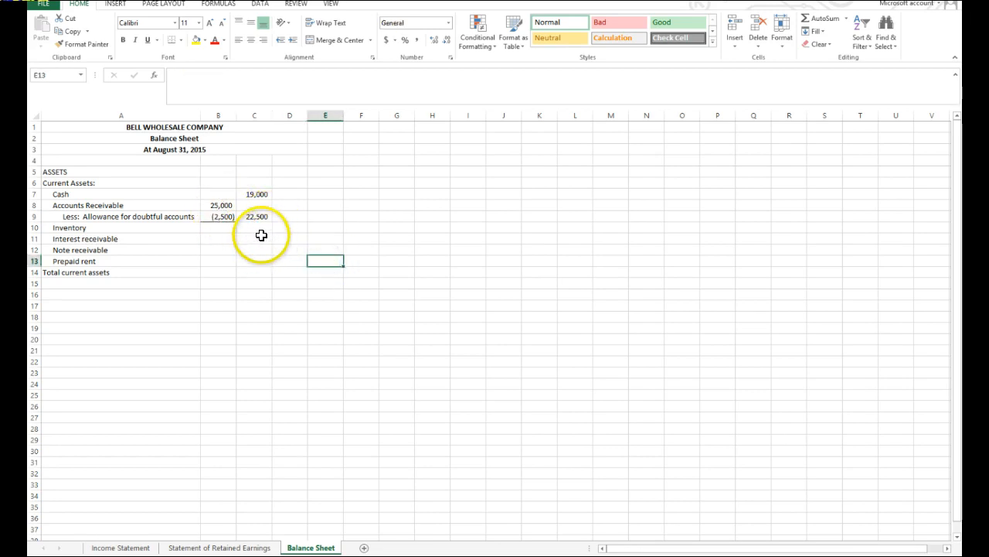
Enter 16000, 100, 20000 and 3000 in C10:C13 for Inventory through Prepaid rent, and add a bottom border to C13.
{"action": "left_click", "coordinate": [262, 227]}
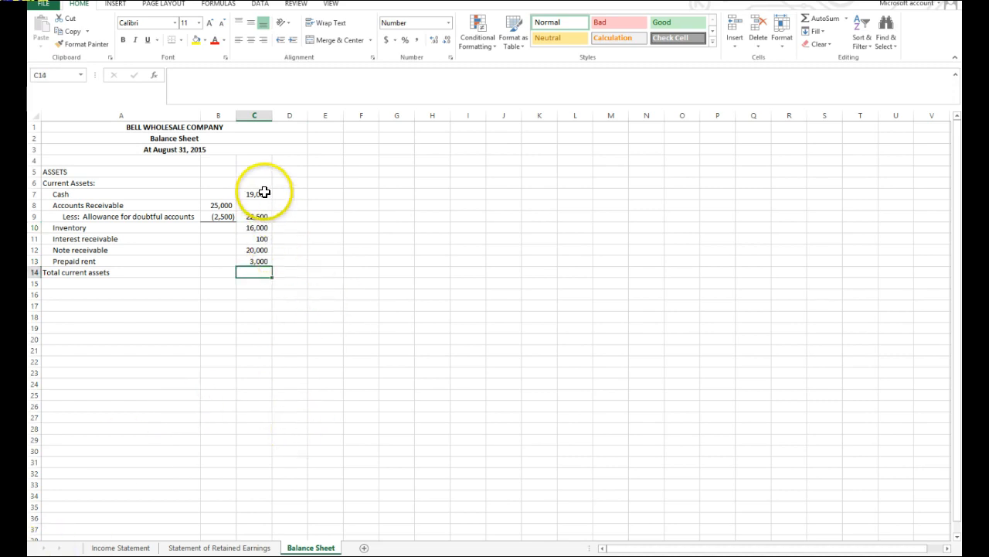
{"action": "left_click", "coordinate": [260, 261]}
{"action": "left_click", "coordinate": [172, 39]}
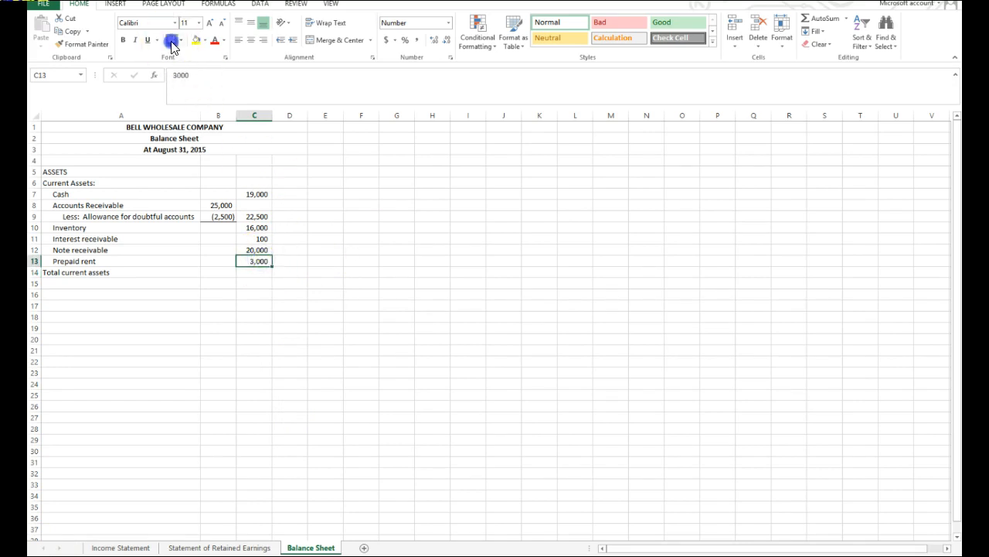
{"action": "left_click", "coordinate": [458, 338]}
{"action": "left_click", "coordinate": [266, 276]}
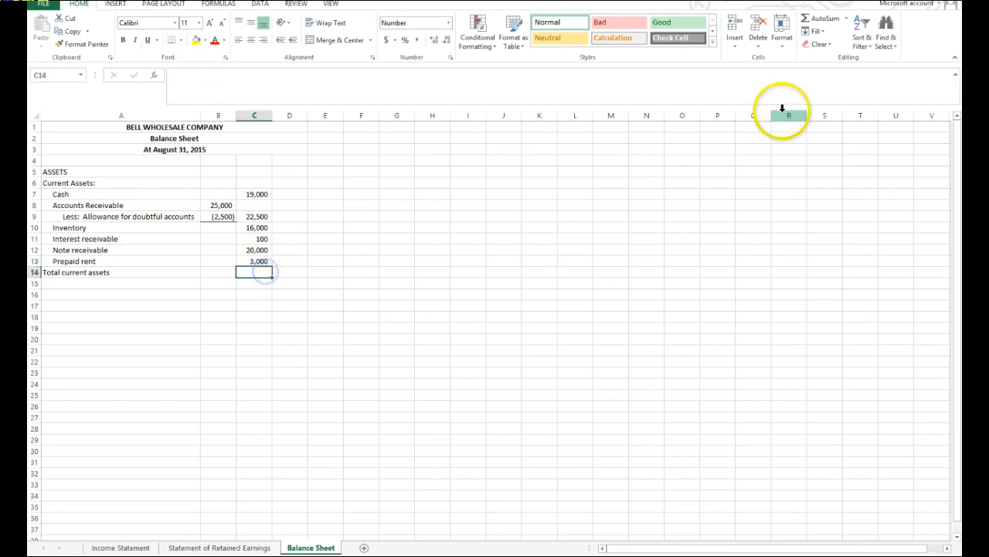
Calculate total current assets in C14 with the formula =SUM(C7:C13).
{"action": "left_click", "coordinate": [817, 23]}
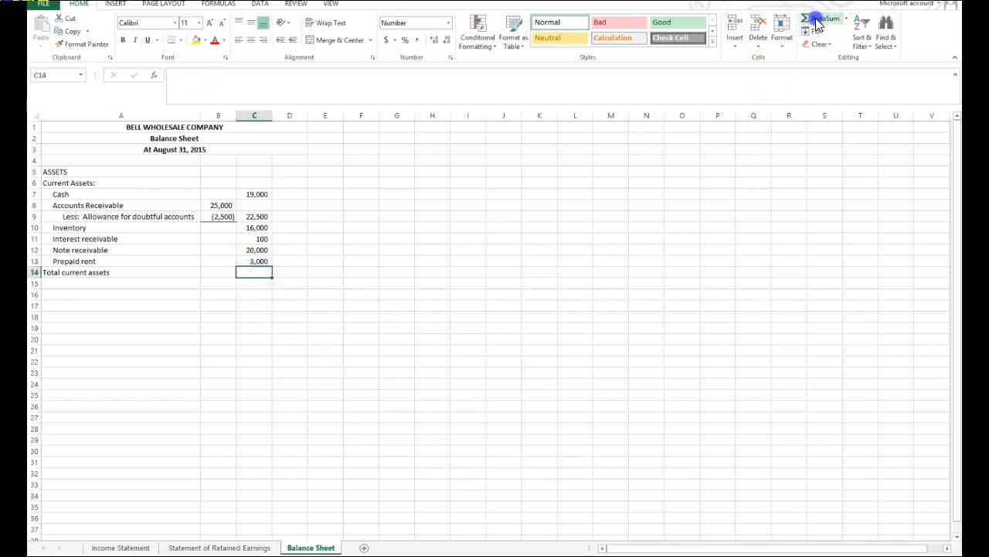
{"action": "left_click", "coordinate": [261, 192]}
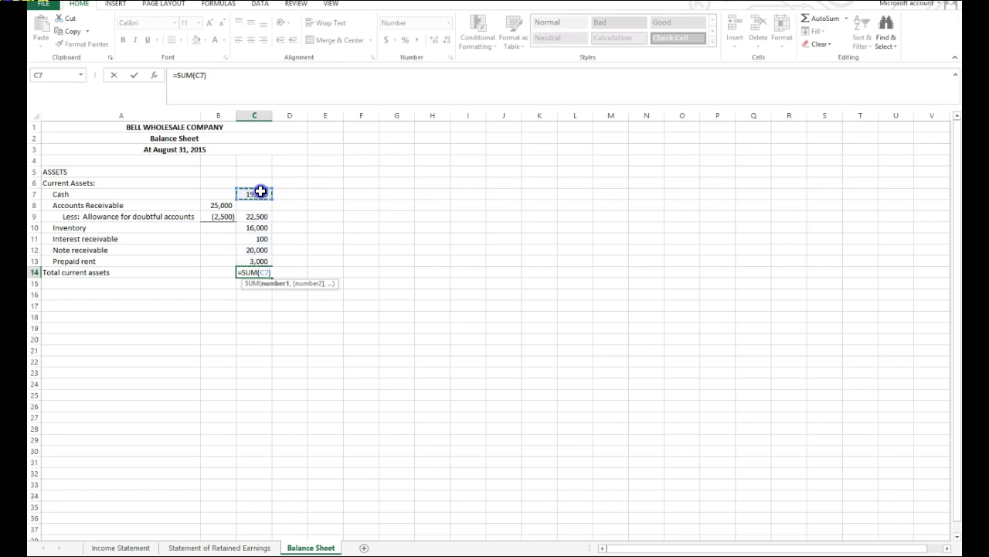
{"action": "left_click_drag", "start_coordinate": [261, 191], "coordinate": [256, 255]}
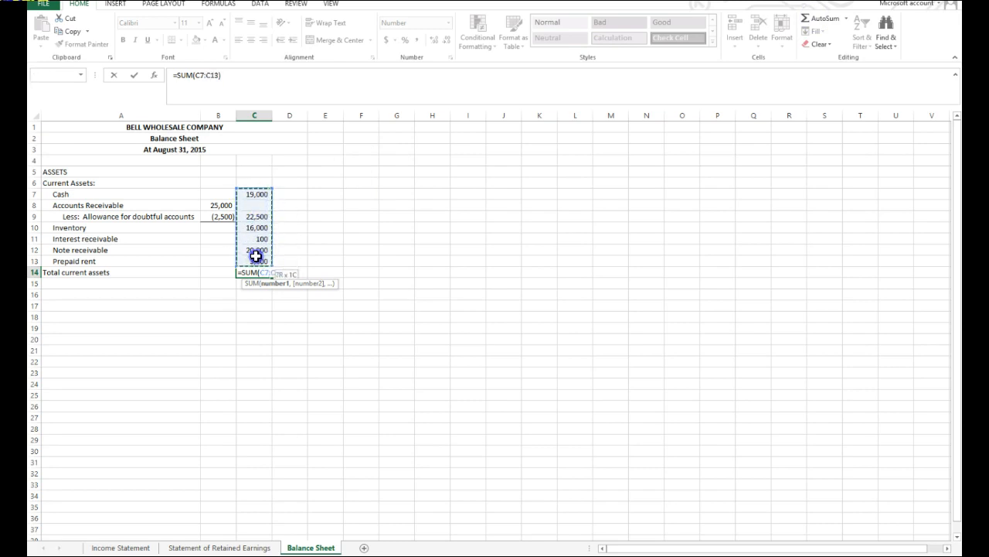
{"action": "left_click_drag", "start_coordinate": [255, 256], "coordinate": [257, 257]}
{"action": "key", "text": "Return"}
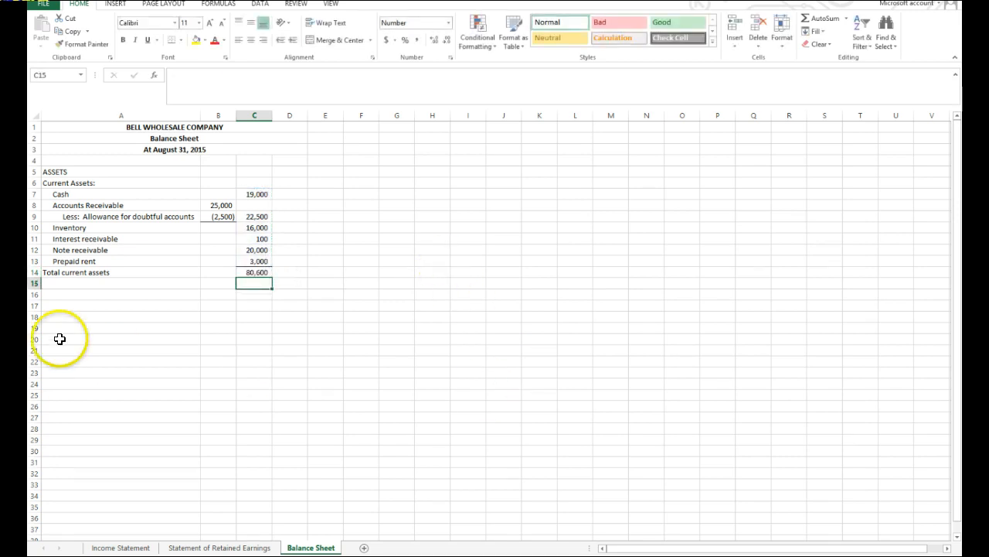
Enter the unindented heading "Property and equipment:" in A16, with Equipment at 20000 and "Less: Accumulated depreciation" at -500 in the rows below.
{"action": "left_click", "coordinate": [51, 294]}
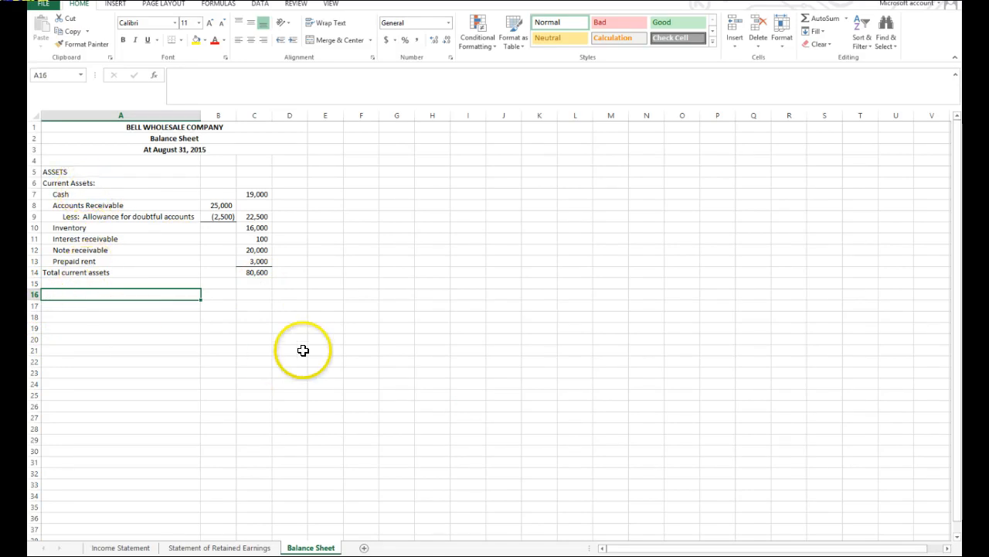
{"action": "type", "text": "Property and equipment:"}
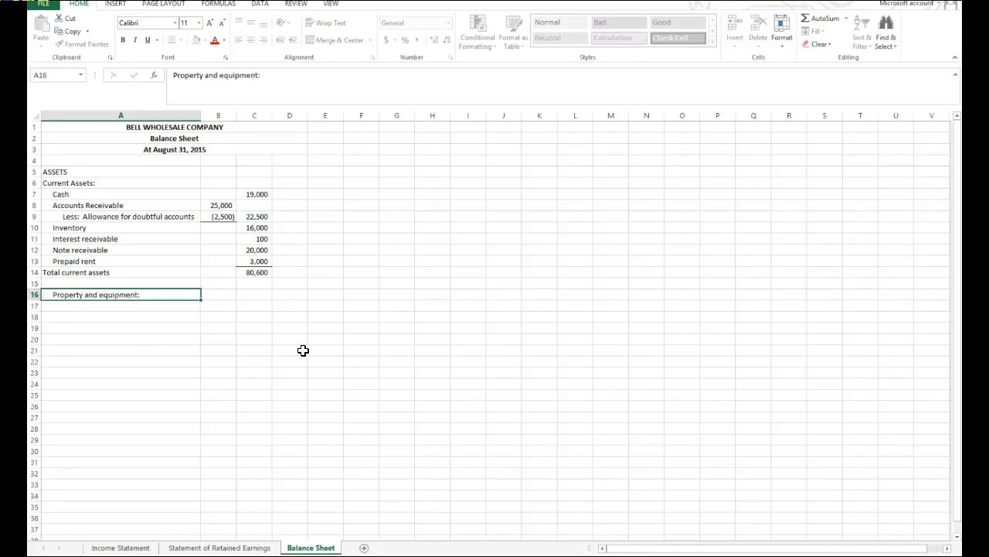
{"action": "key", "text": "Return"}
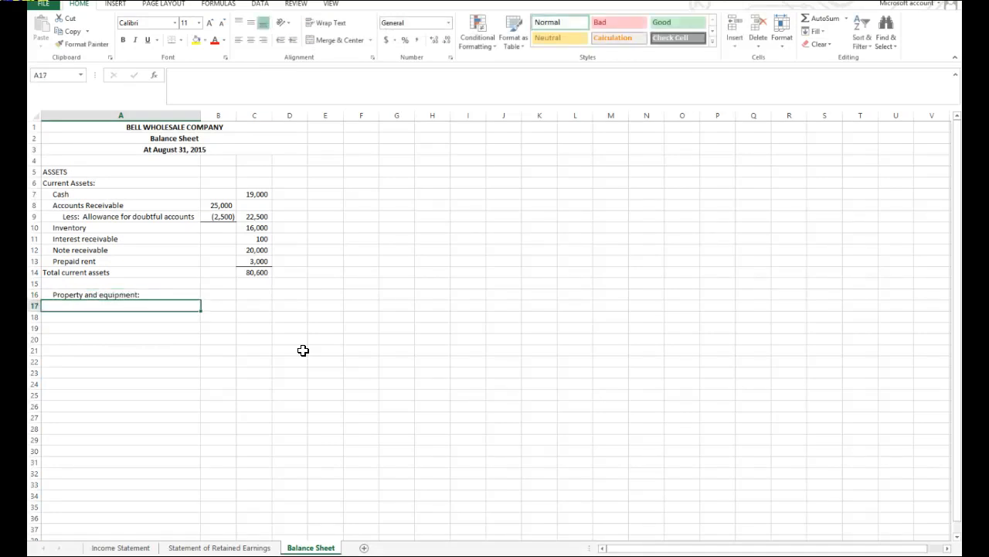
{"action": "left_click", "coordinate": [83, 294]}
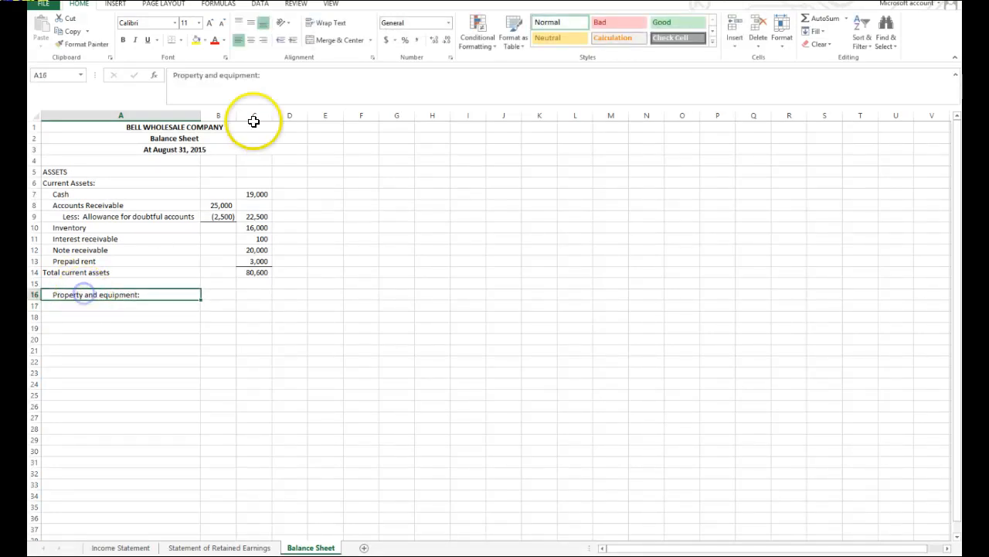
{"action": "left_click", "coordinate": [281, 44]}
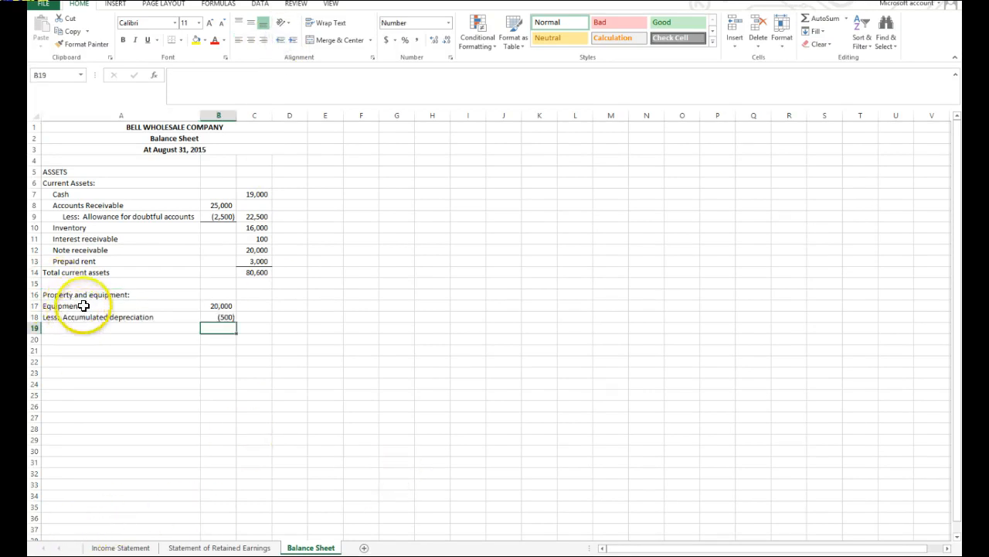
Indent the Equipment and Less: Accumulated depreciation labels in A17:A18 by one level.
{"action": "left_click_drag", "start_coordinate": [82, 305], "coordinate": [83, 312]}
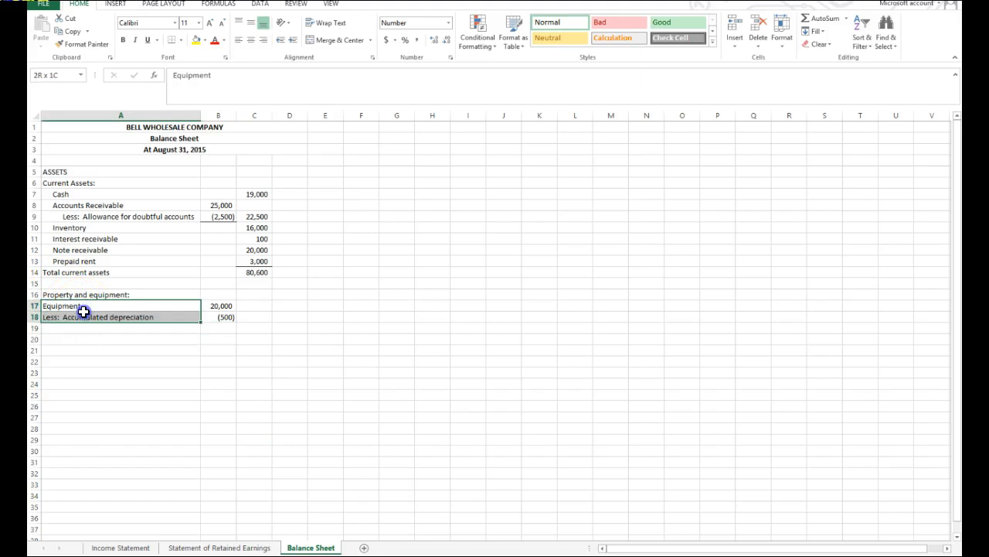
{"action": "left_click", "coordinate": [292, 40]}
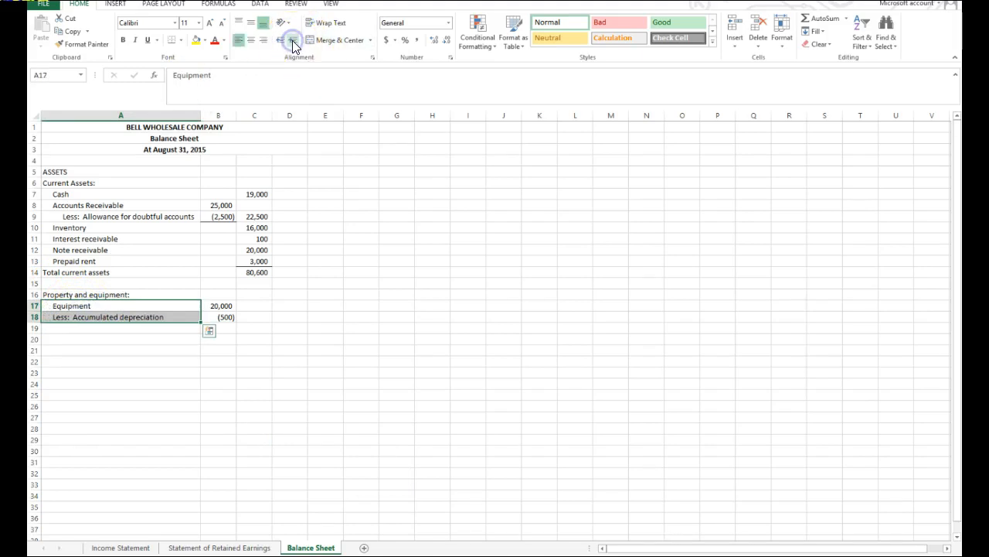
{"action": "left_click", "coordinate": [347, 395]}
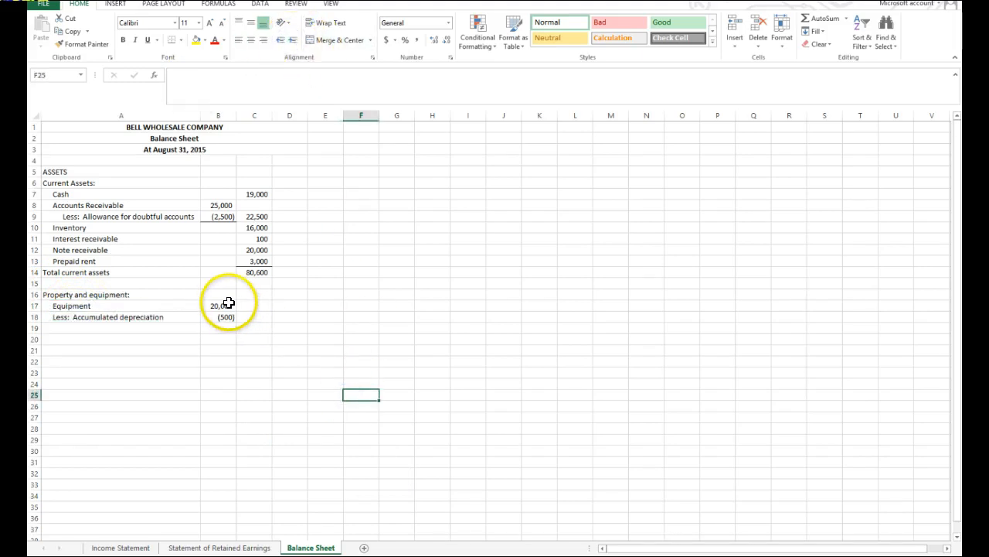
Add a bottom border to the accumulated depreciation in B18 and calculate net equipment in C18 with =SUM(B17:B18).
{"action": "left_click", "coordinate": [228, 317]}
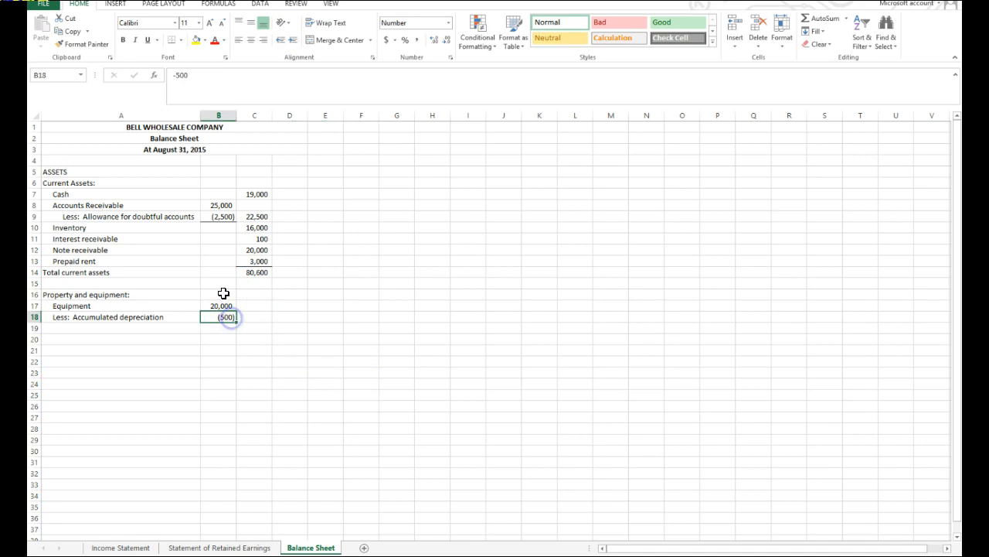
{"action": "left_click", "coordinate": [170, 40]}
{"action": "left_click", "coordinate": [260, 316]}
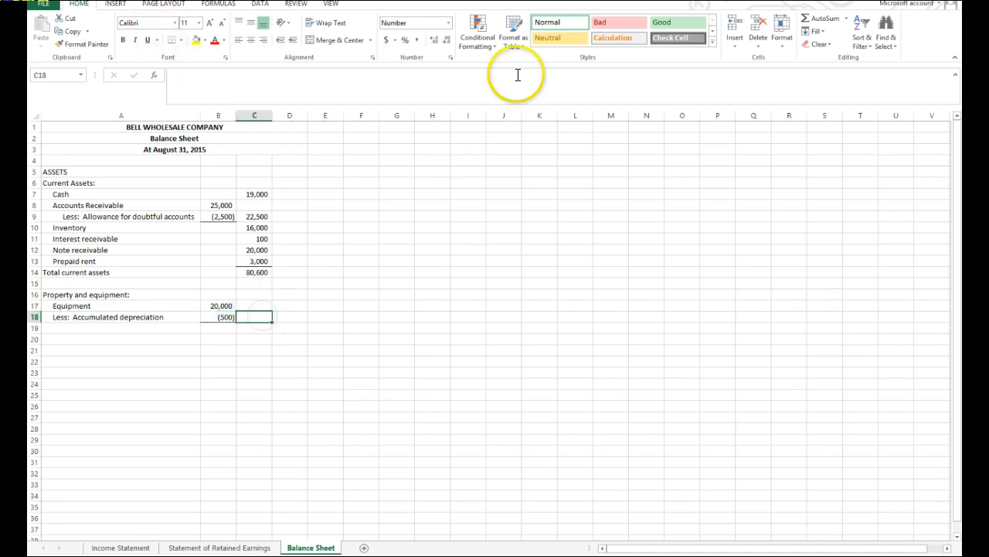
{"action": "left_click", "coordinate": [820, 19]}
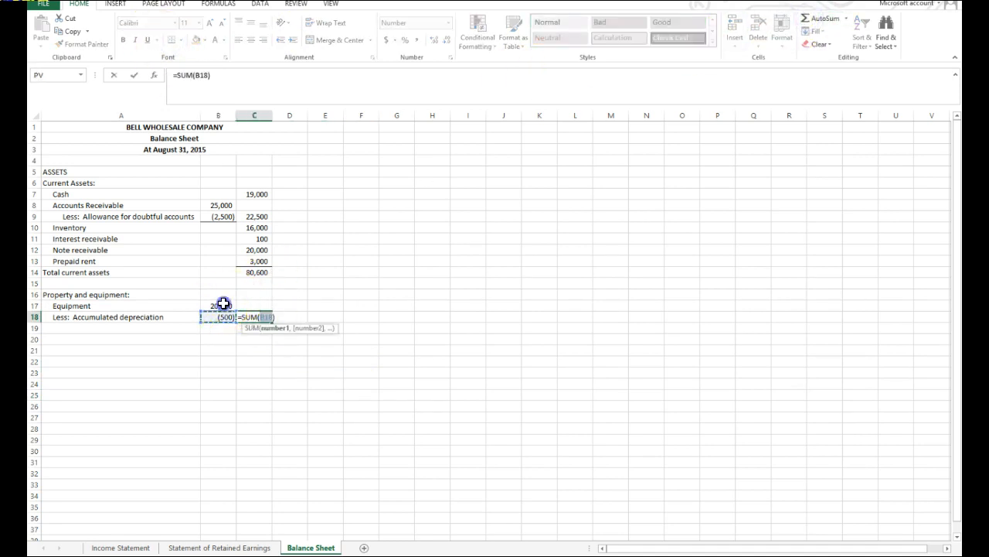
{"action": "key", "text": "Return"}
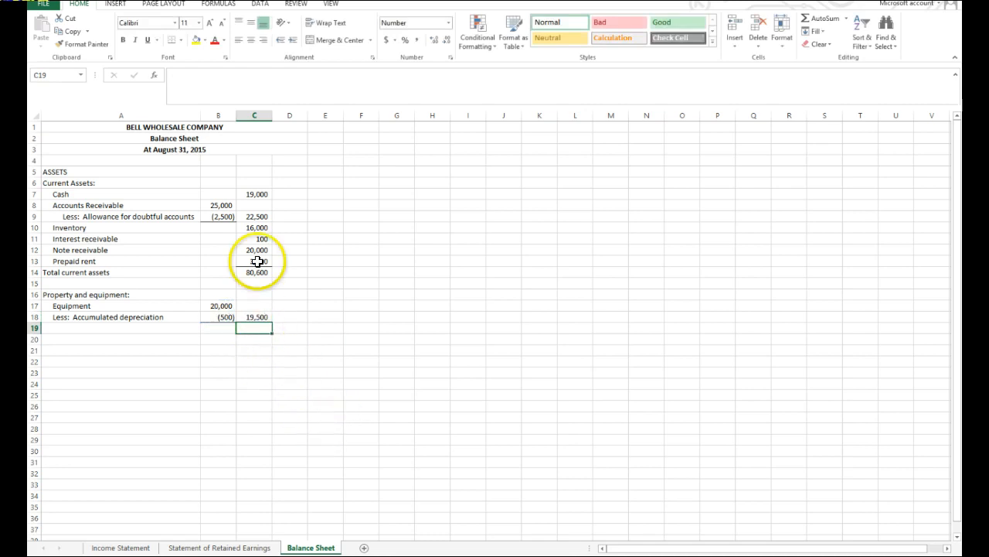
{"action": "left_click", "coordinate": [223, 217]}
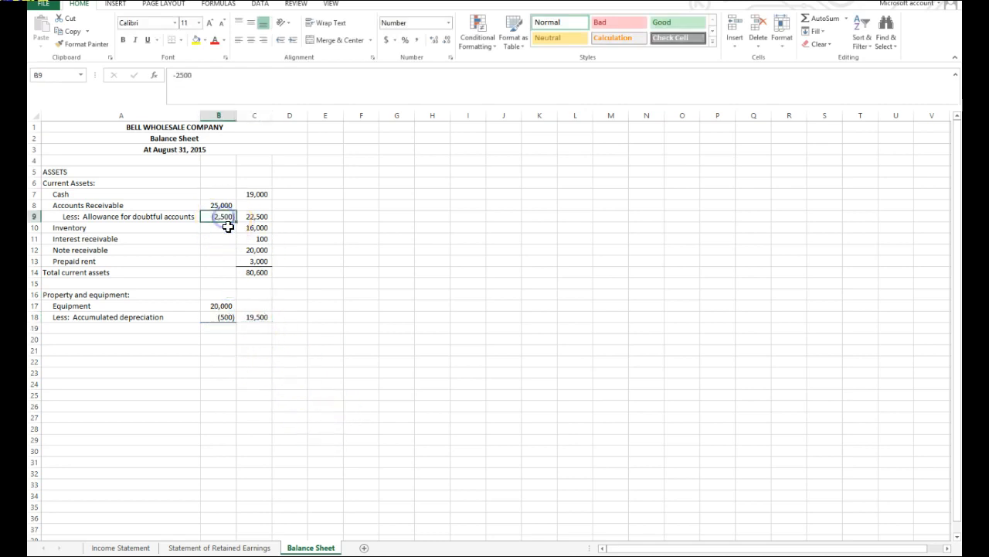
{"action": "left_click", "coordinate": [216, 318]}
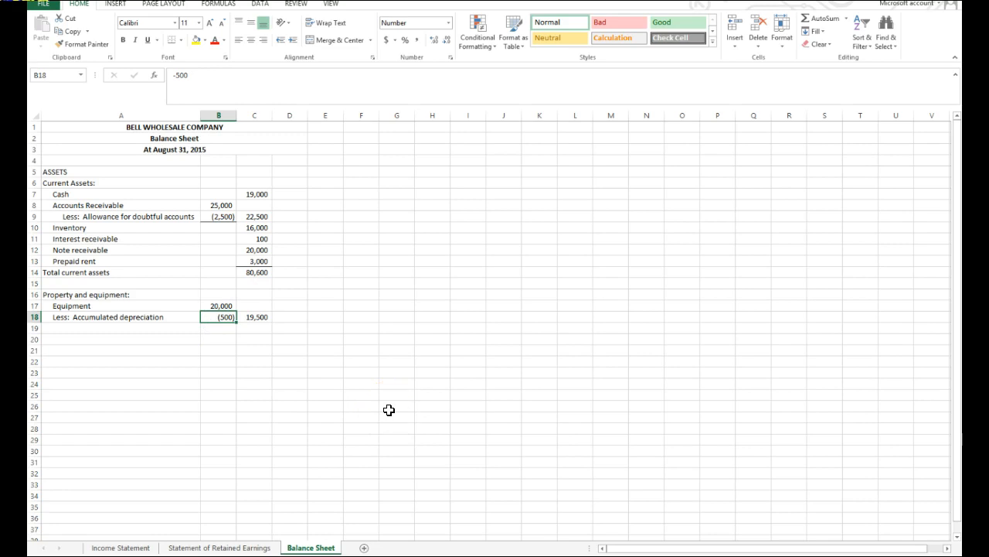
{"action": "left_click", "coordinate": [257, 217]}
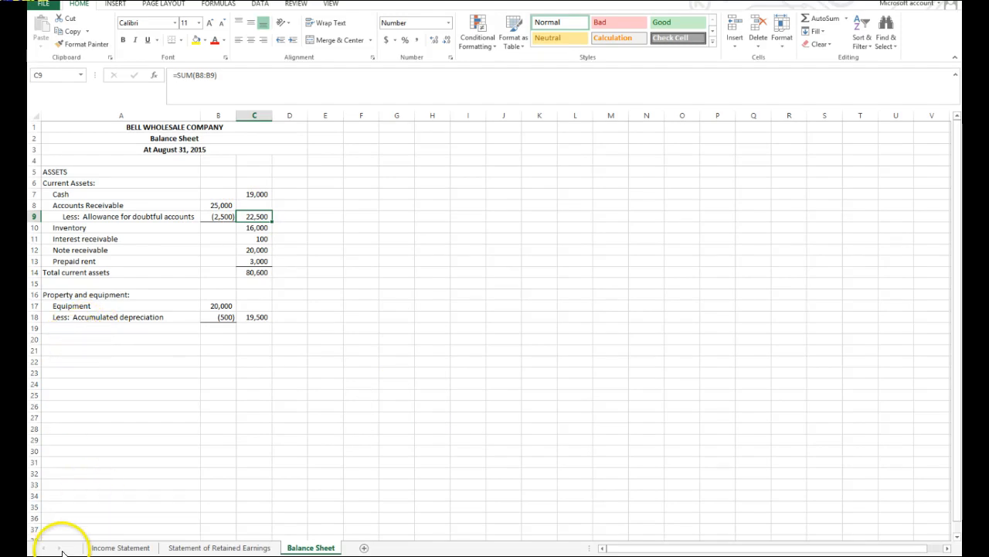
Enter the label "Total assets" in A20 and calculate it in C20 with the formula =SUM(C14:C18).
{"action": "left_click", "coordinate": [59, 339]}
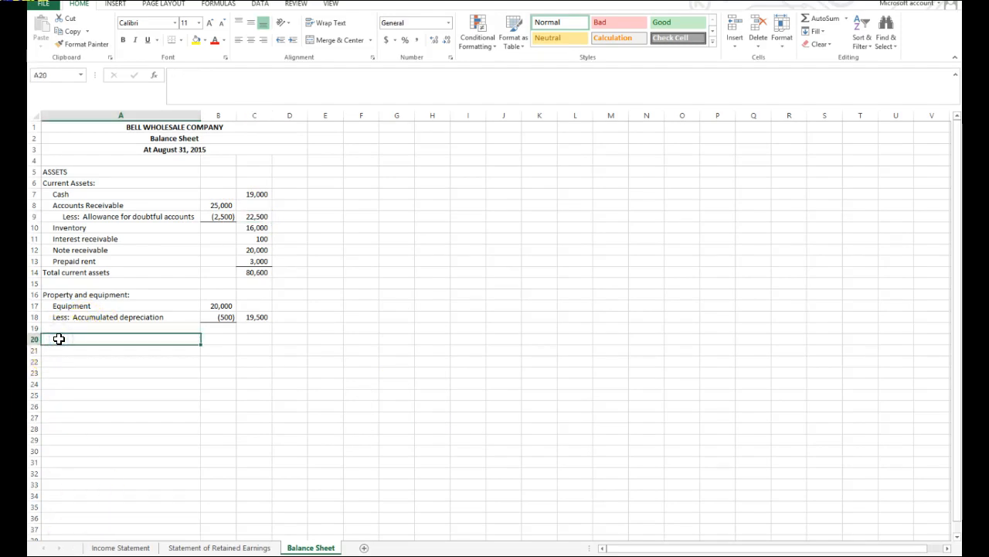
{"action": "type", "text": "Total assets"}
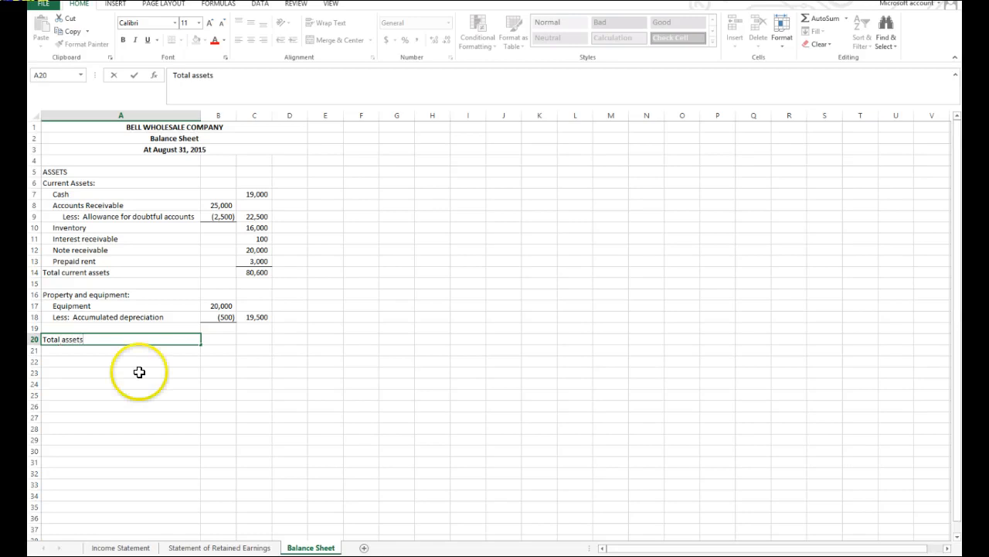
{"action": "left_click", "coordinate": [254, 337]}
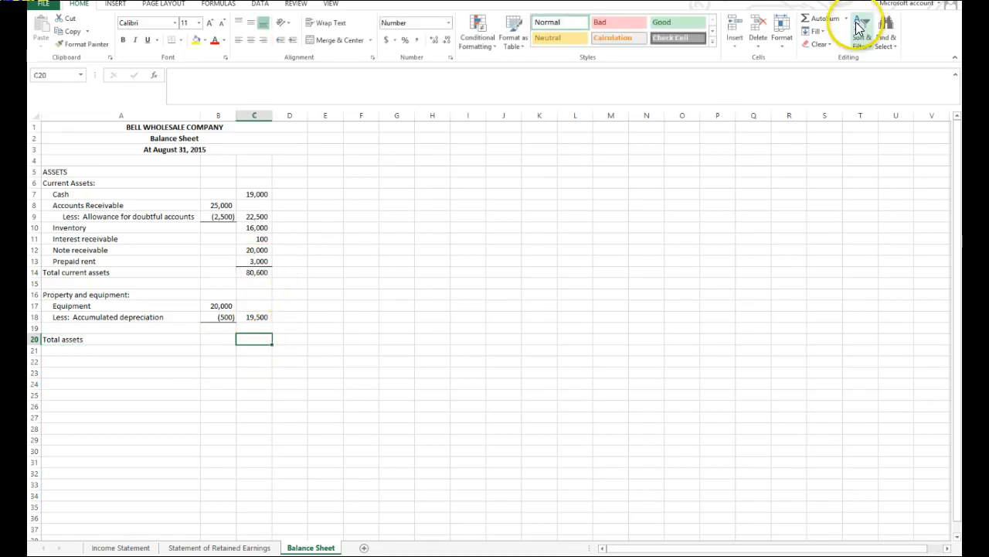
{"action": "left_click", "coordinate": [819, 19]}
{"action": "left_click_drag", "start_coordinate": [257, 272], "coordinate": [263, 313]}
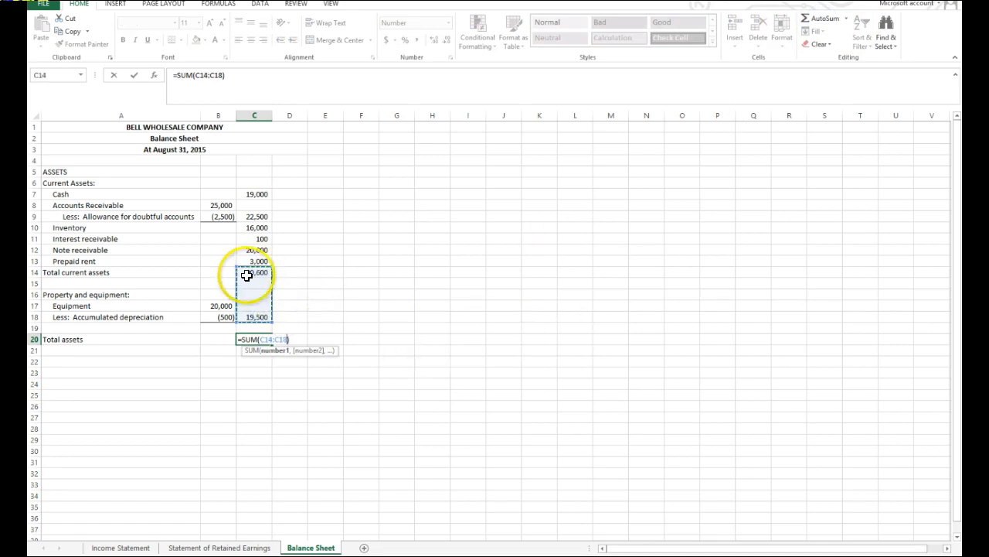
{"action": "key", "text": "Return"}
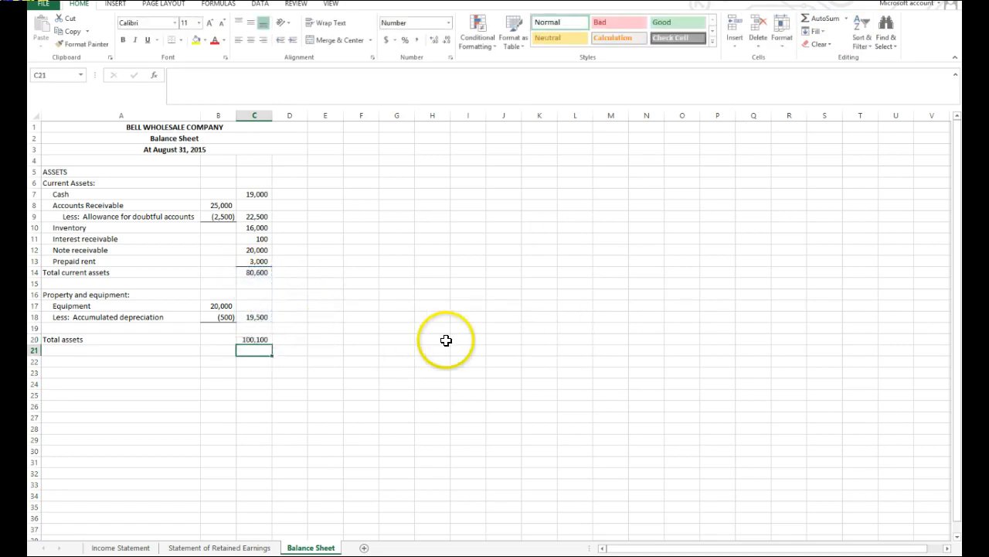
Add a bottom border to net equipment in C18 and a bottom double border to total assets in C20.
{"action": "left_click", "coordinate": [261, 317]}
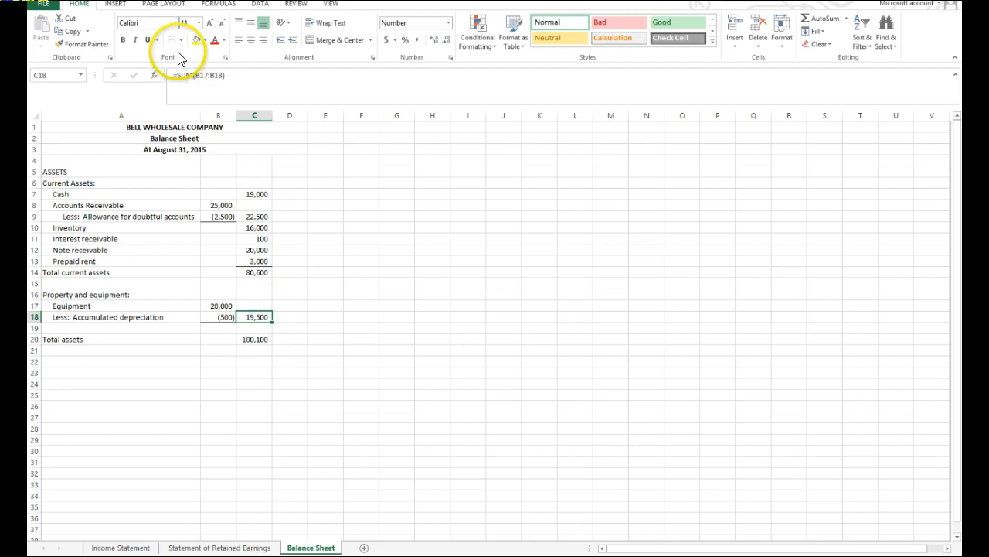
{"action": "left_click", "coordinate": [384, 350]}
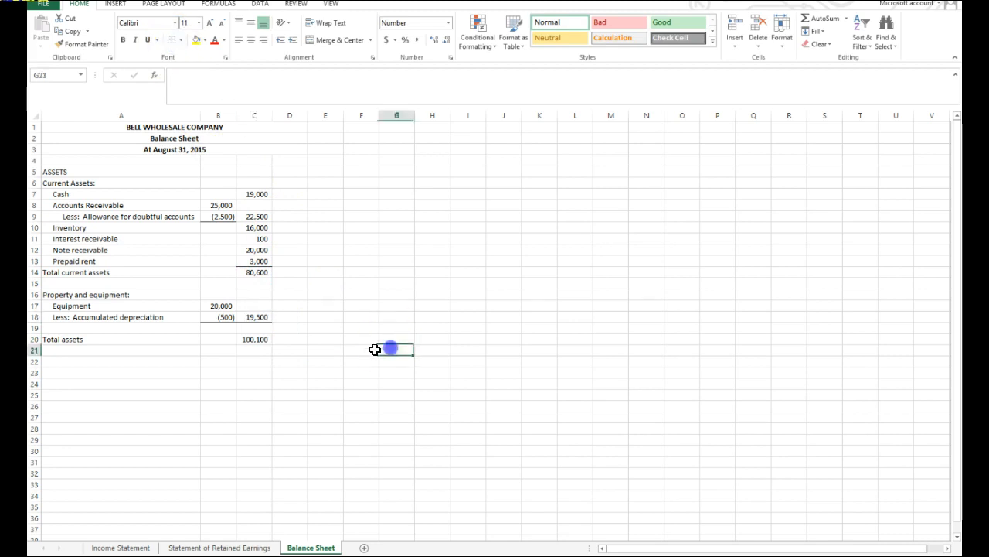
{"action": "left_click", "coordinate": [257, 271]}
{"action": "left_click", "coordinate": [261, 339]}
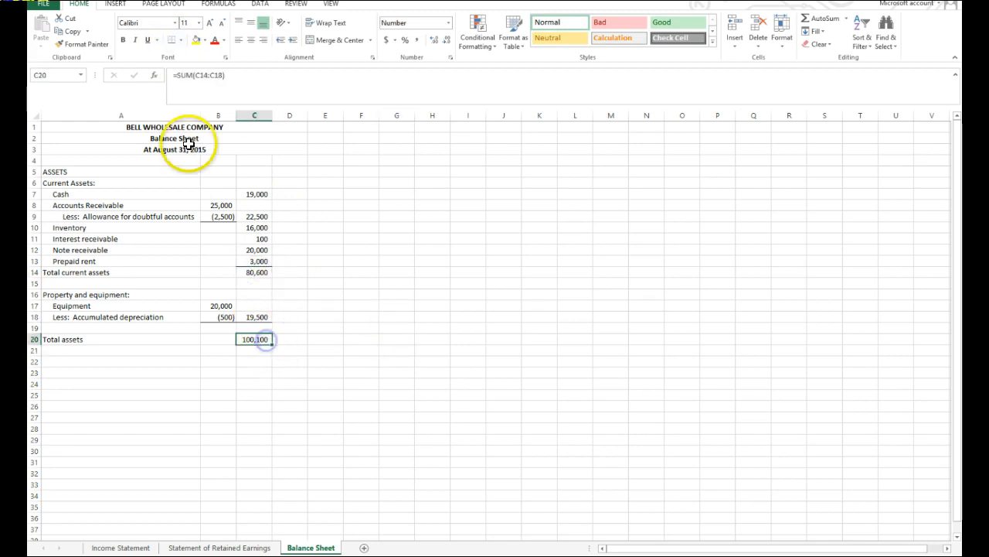
{"action": "left_click", "coordinate": [181, 40]}
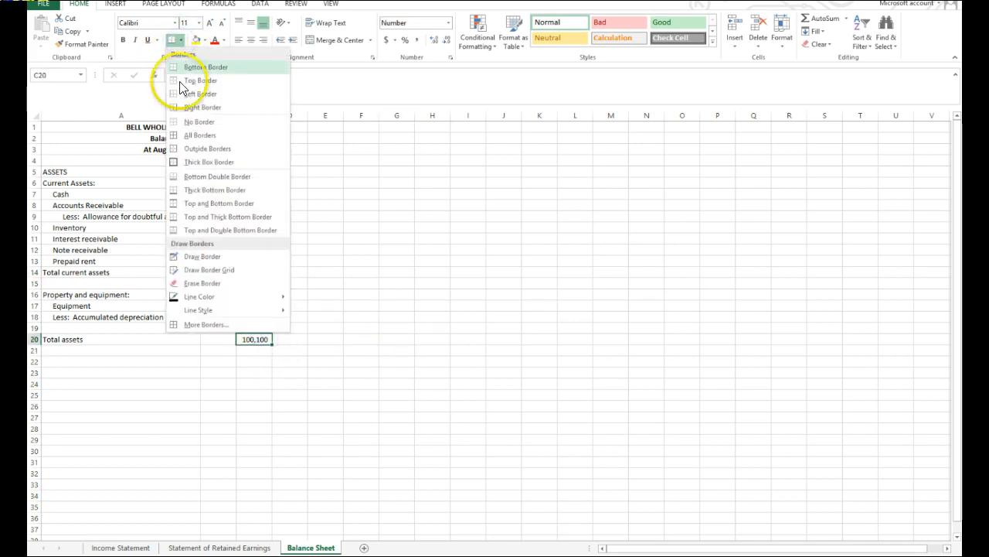
{"action": "left_click", "coordinate": [192, 183]}
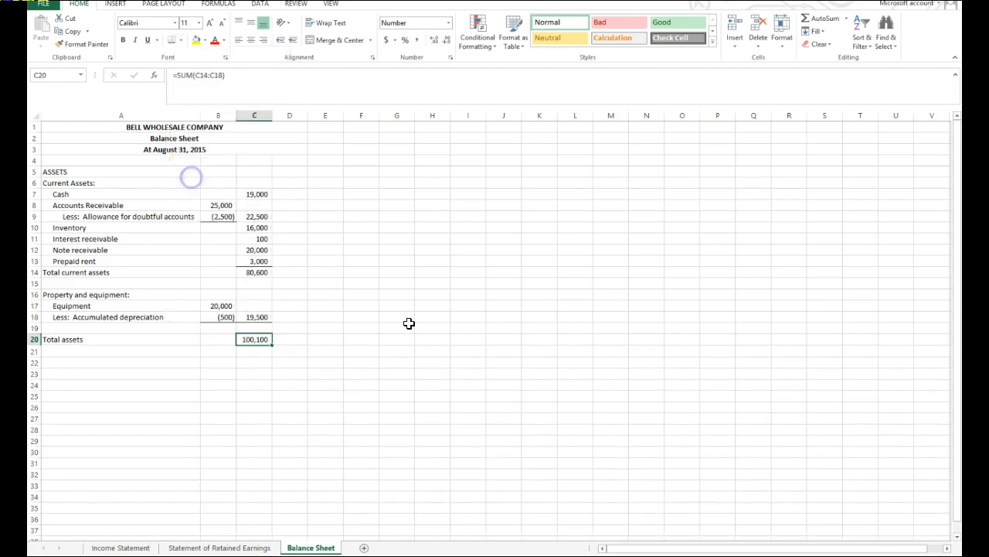
Insert a blank column before column C, remove all its borders, and narrow it to a thin spacer between the amount columns.
{"action": "left_click", "coordinate": [262, 116]}
{"action": "right_click", "coordinate": [262, 116]}
{"action": "left_click", "coordinate": [290, 196]}
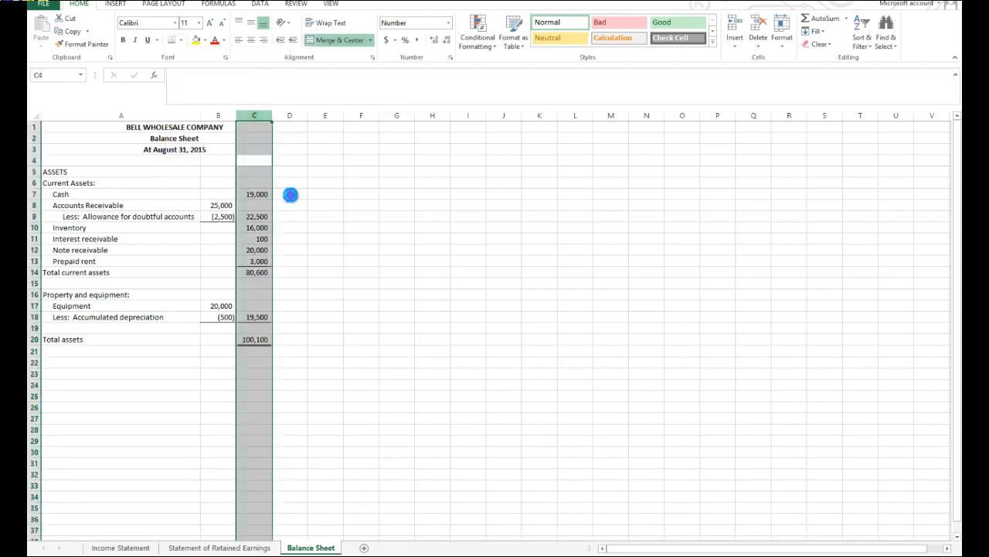
{"action": "left_click", "coordinate": [180, 40]}
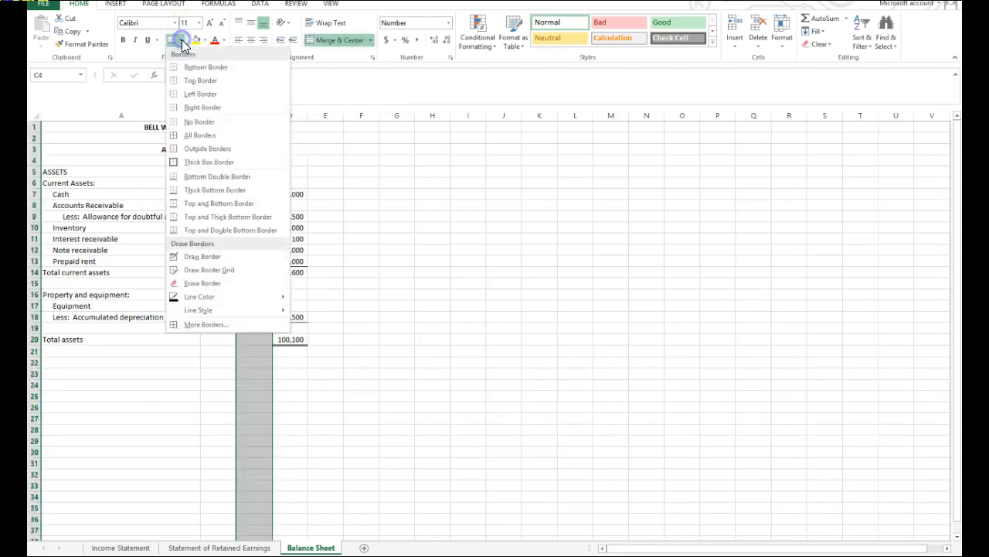
{"action": "left_click", "coordinate": [191, 122]}
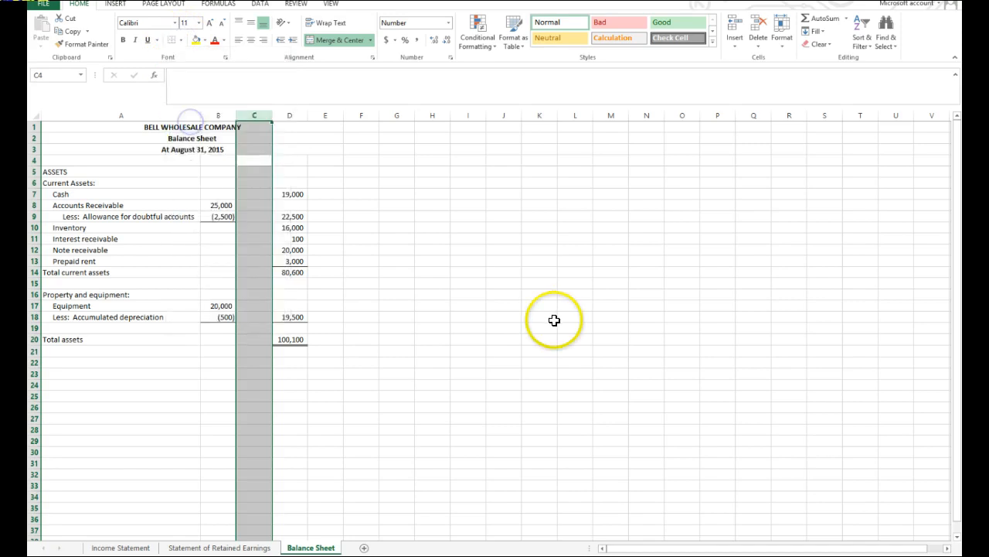
{"action": "left_click", "coordinate": [554, 318]}
{"action": "left_click_drag", "start_coordinate": [272, 114], "coordinate": [239, 118]}
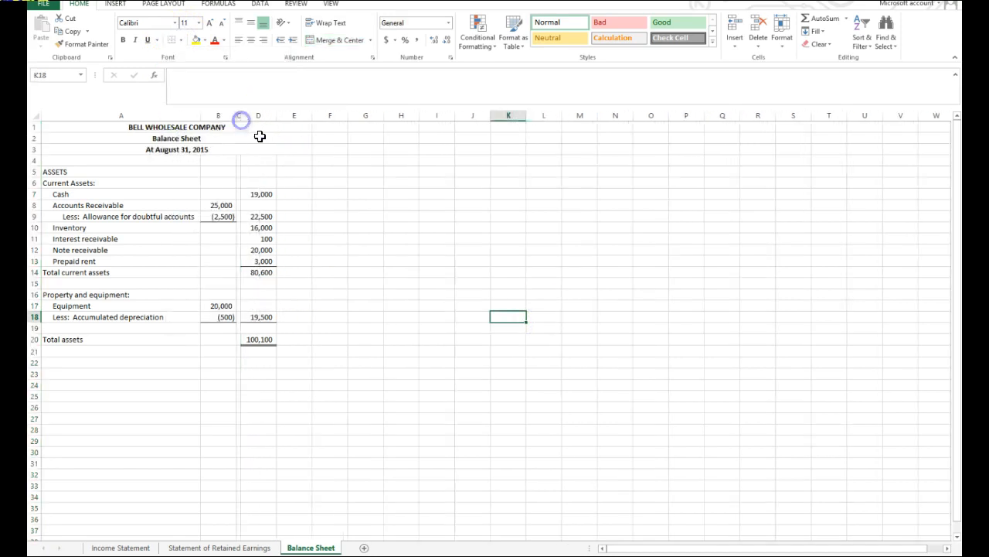
{"action": "left_click", "coordinate": [435, 395]}
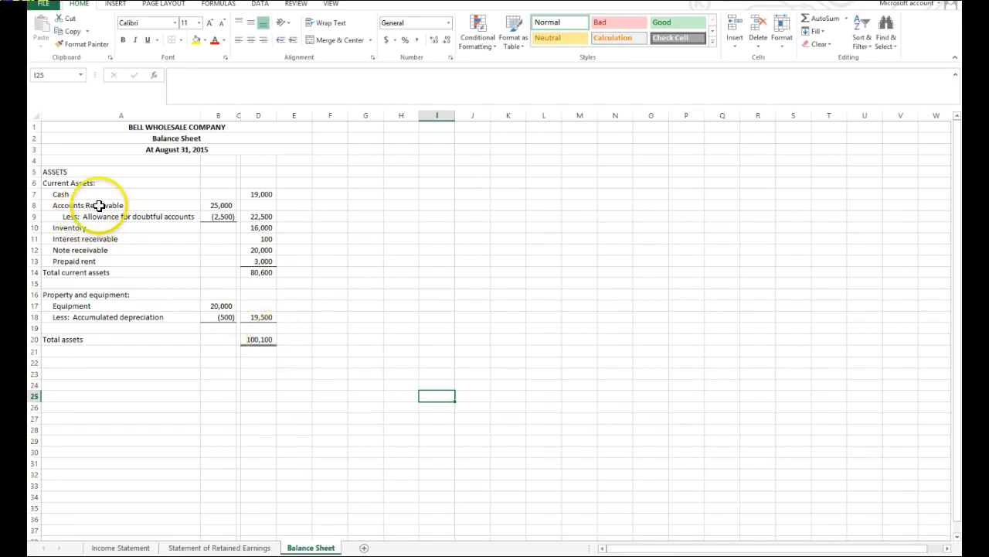
Merge and center the ASSETS heading across A5:D5 and make it bold.
{"action": "left_click", "coordinate": [65, 171]}
{"action": "left_click_drag", "start_coordinate": [193, 171], "coordinate": [252, 172]}
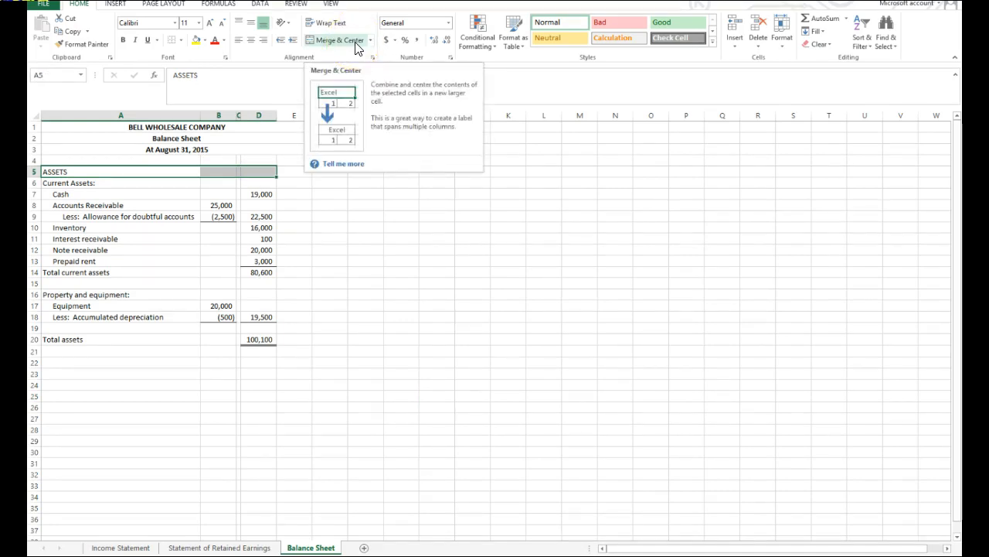
{"action": "left_click", "coordinate": [359, 43]}
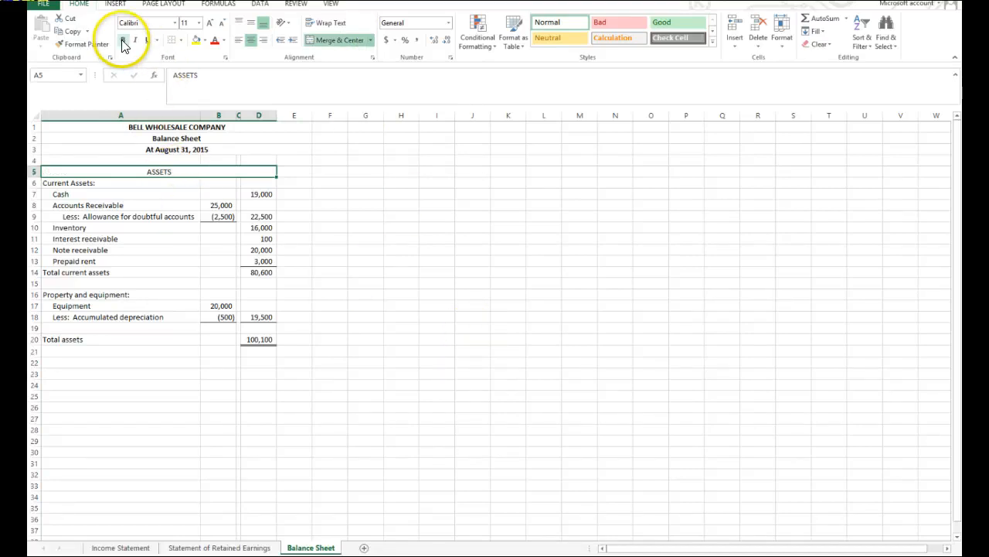
{"action": "left_click", "coordinate": [390, 350]}
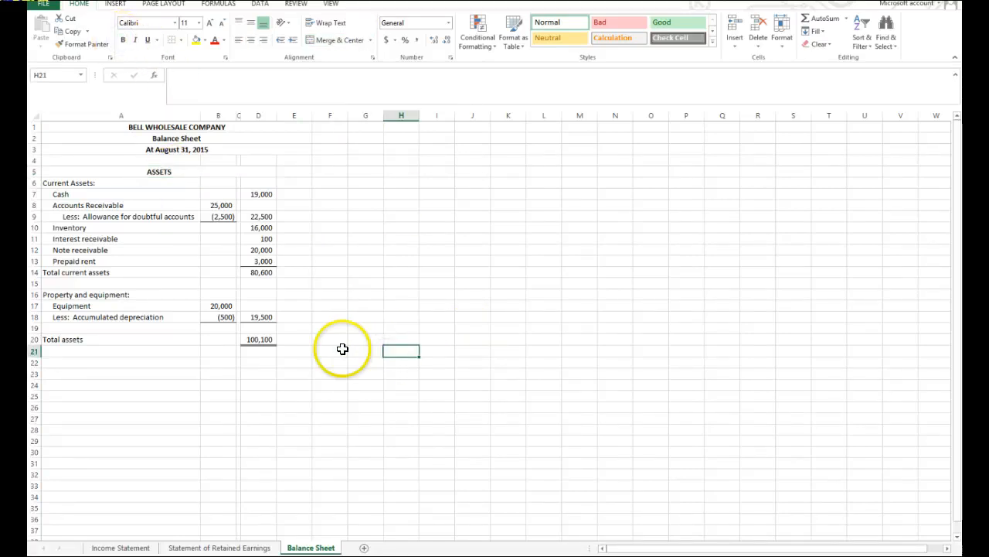
Enter the heading "LIABILITIES AND STOCKHOLDERS' EQUITY" in A22, merge and center it across A22:D22, and make it bold.
{"action": "left_click", "coordinate": [152, 361]}
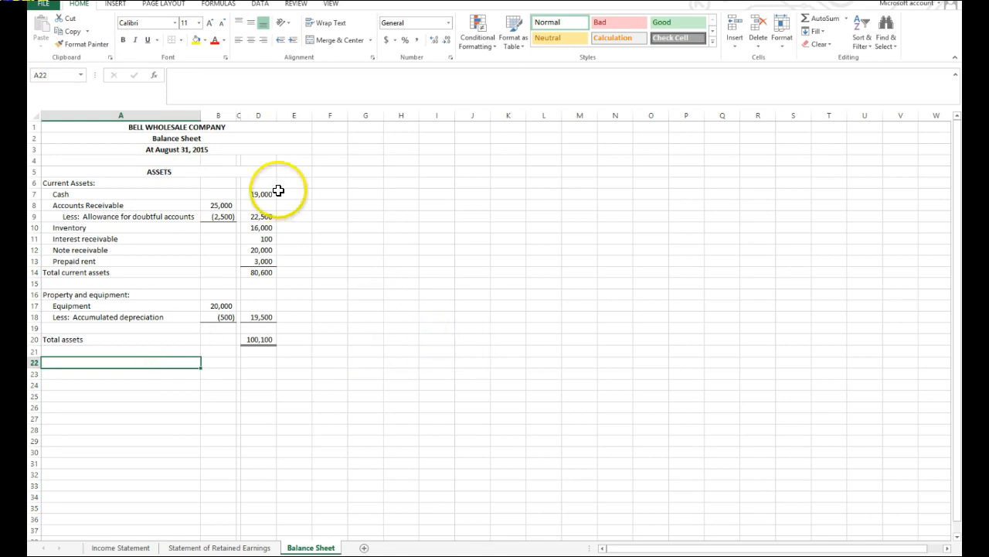
{"action": "type", "text": "Li"}
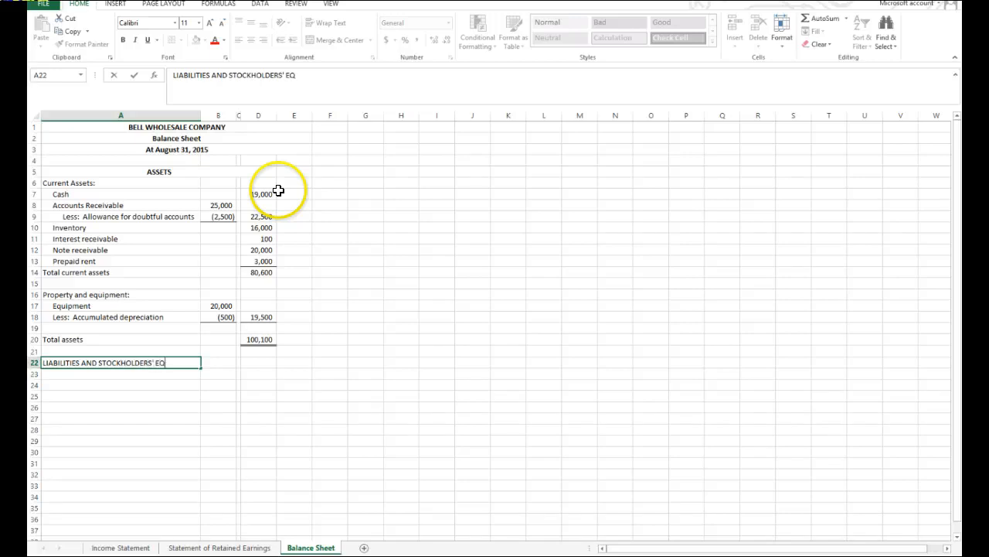
{"action": "left_click", "coordinate": [574, 387]}
{"action": "left_click_drag", "start_coordinate": [112, 363], "coordinate": [245, 361]}
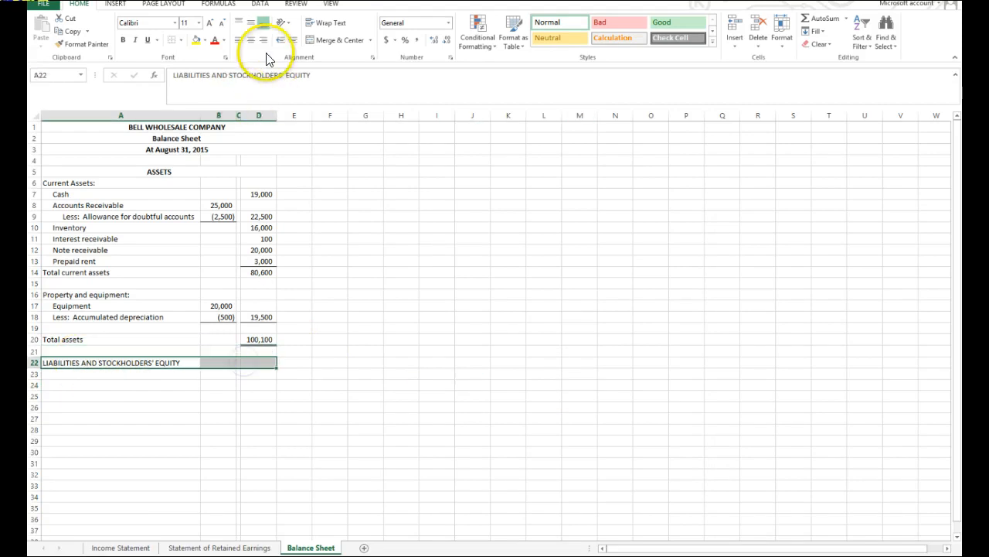
{"action": "left_click", "coordinate": [328, 40]}
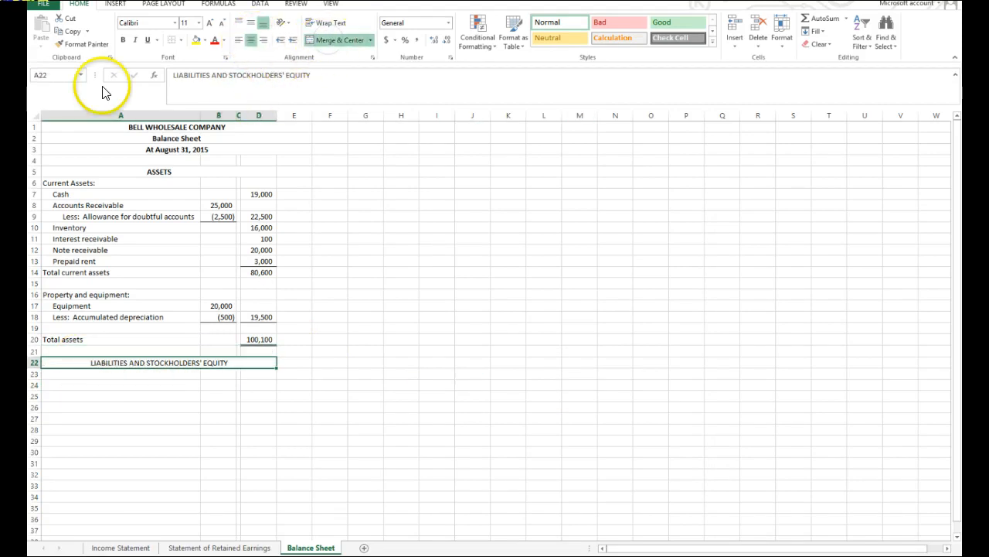
{"action": "left_click", "coordinate": [121, 41]}
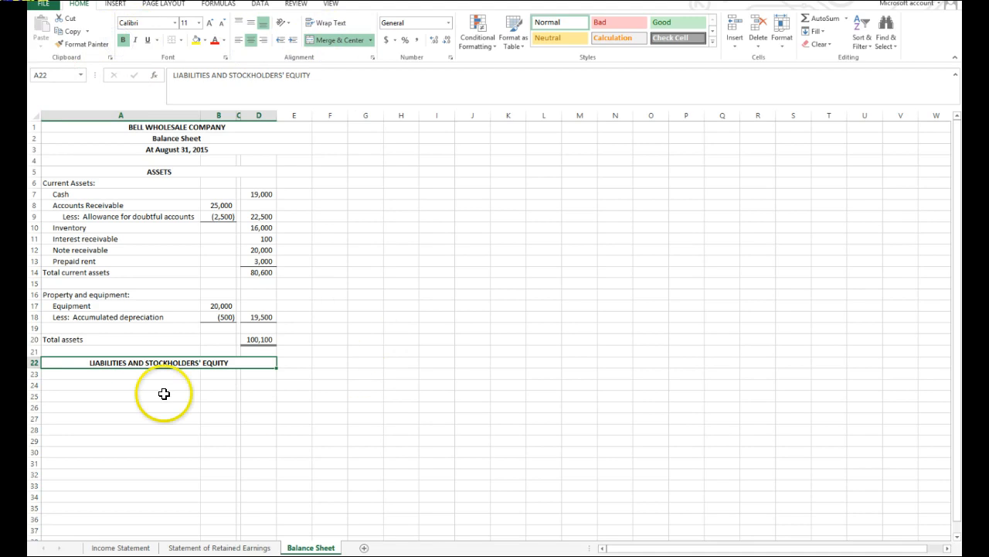
Enter current liabilities in rows 23–29: Accounts payable 18,000, Unearned revenue 3,000, Interest payable 250, Utilities payable 2,000, Note payable 30,000, and a total label.
{"action": "left_click", "coordinate": [72, 383]}
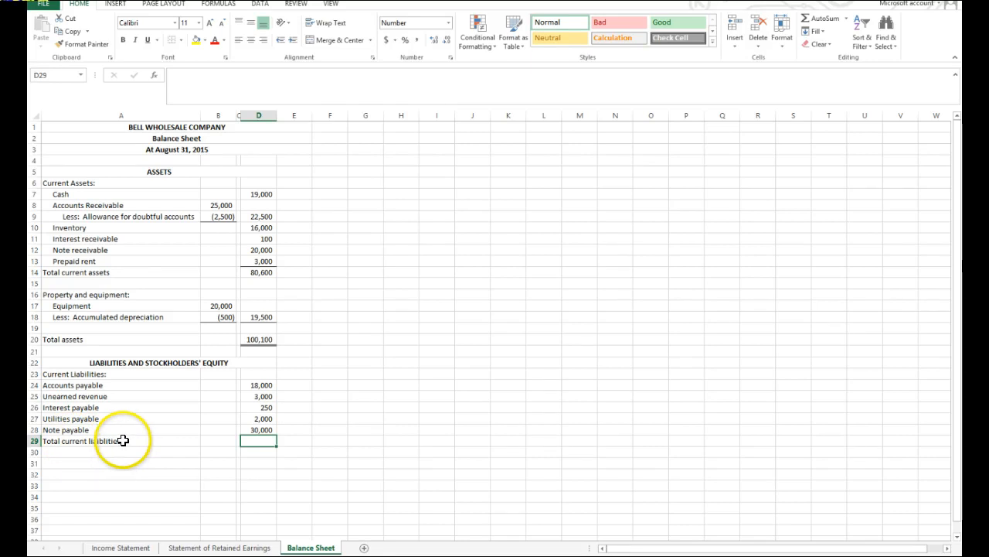
Run the spelling check on the sheet and correct the A29 label to "Total current liabilities:".
{"action": "left_click", "coordinate": [297, 4]}
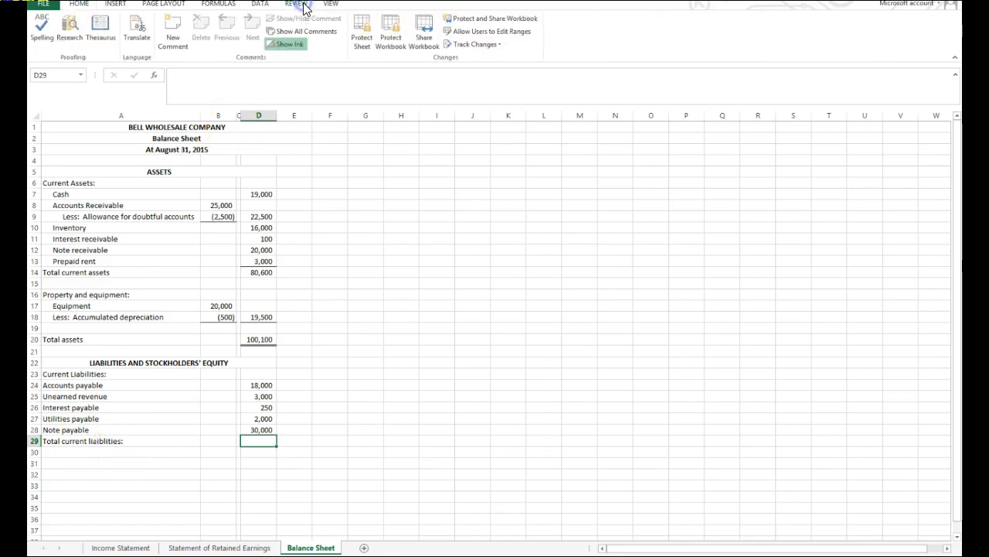
{"action": "left_click", "coordinate": [41, 35]}
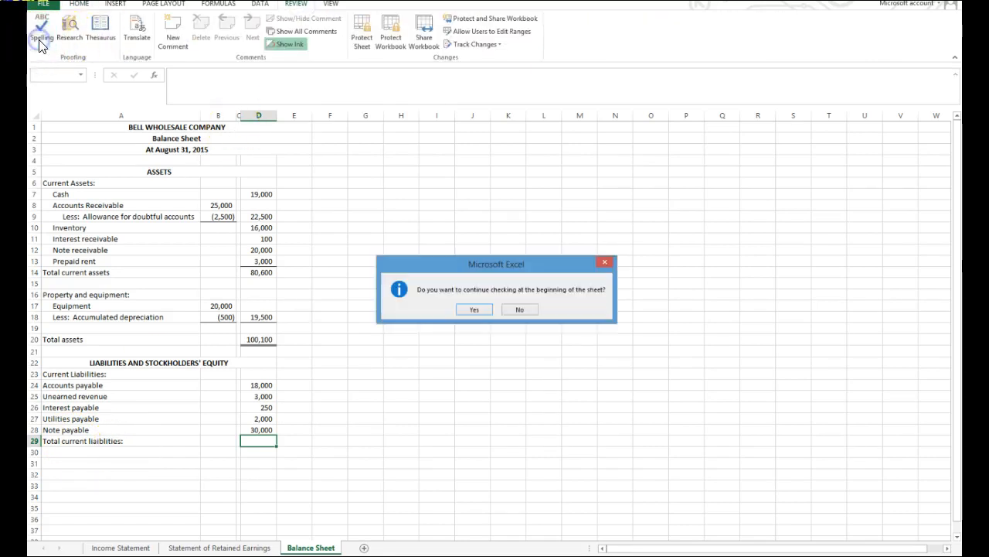
{"action": "left_click", "coordinate": [475, 309]}
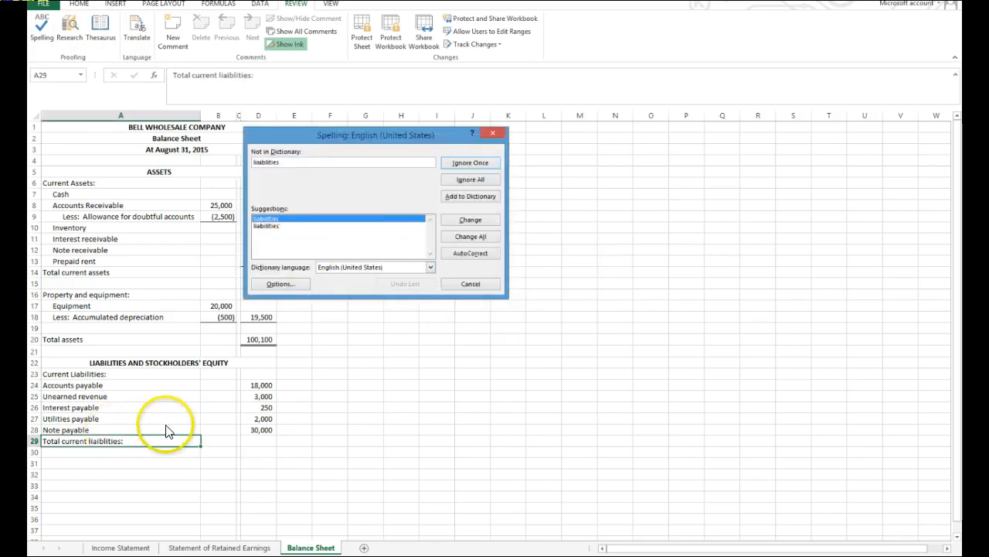
{"action": "left_click", "coordinate": [474, 220]}
{"action": "left_click", "coordinate": [501, 303]}
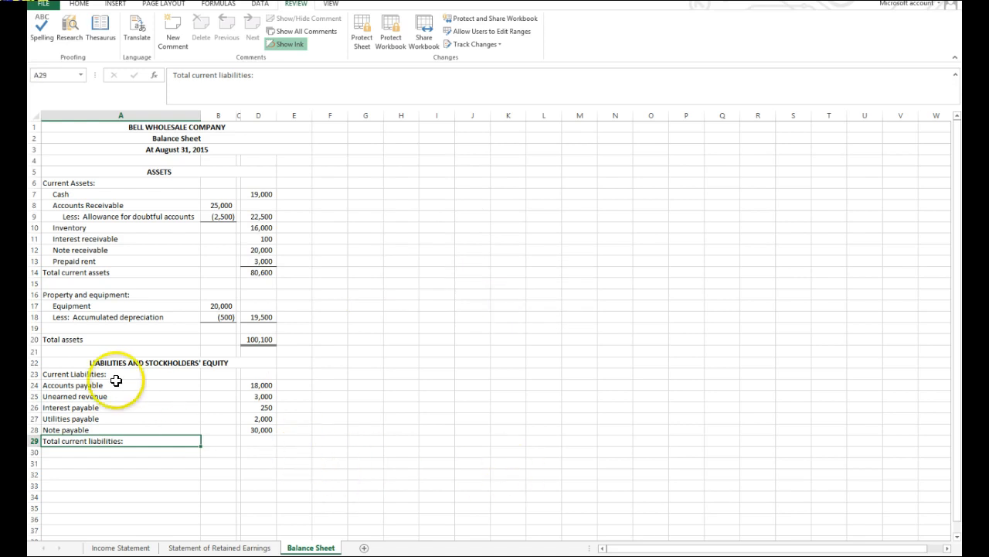
Indent the current liability labels in A24:A28 by one level.
{"action": "left_click_drag", "start_coordinate": [99, 384], "coordinate": [101, 428]}
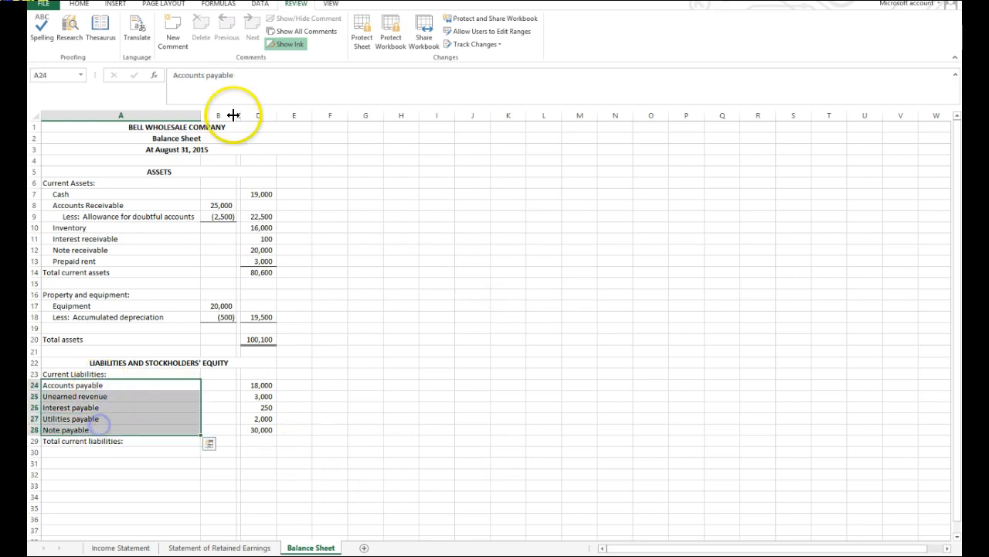
{"action": "left_click", "coordinate": [79, 4]}
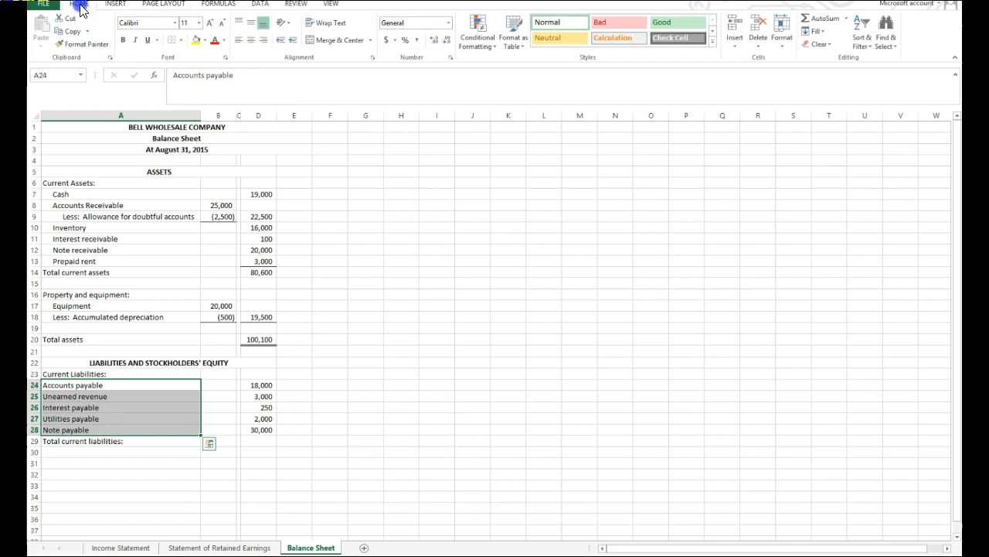
{"action": "left_click", "coordinate": [294, 40]}
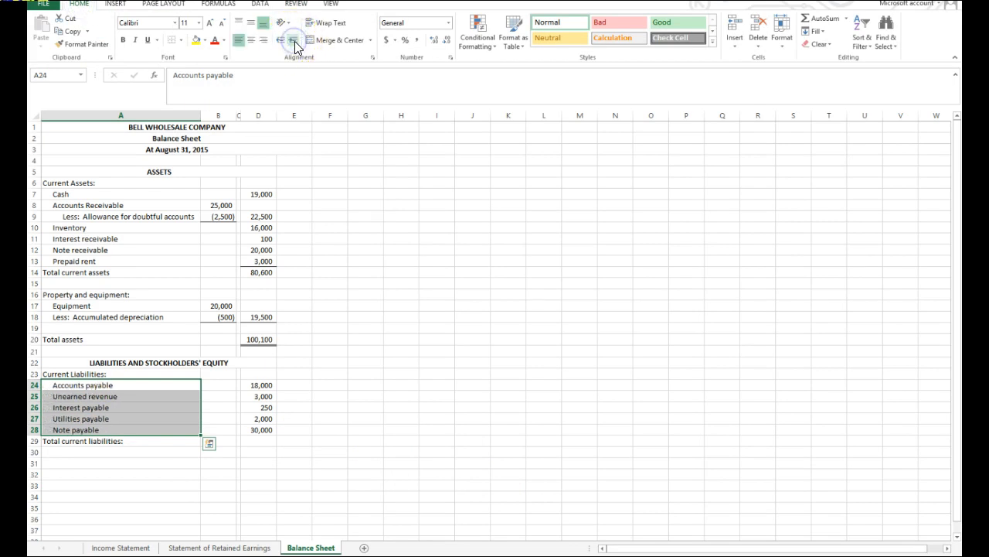
{"action": "left_click", "coordinate": [407, 450]}
Calculate total current liabilities in D29 with =SUM(D24:D28) and add a bottom border to the note payable amount in D28.
{"action": "left_click", "coordinate": [263, 440]}
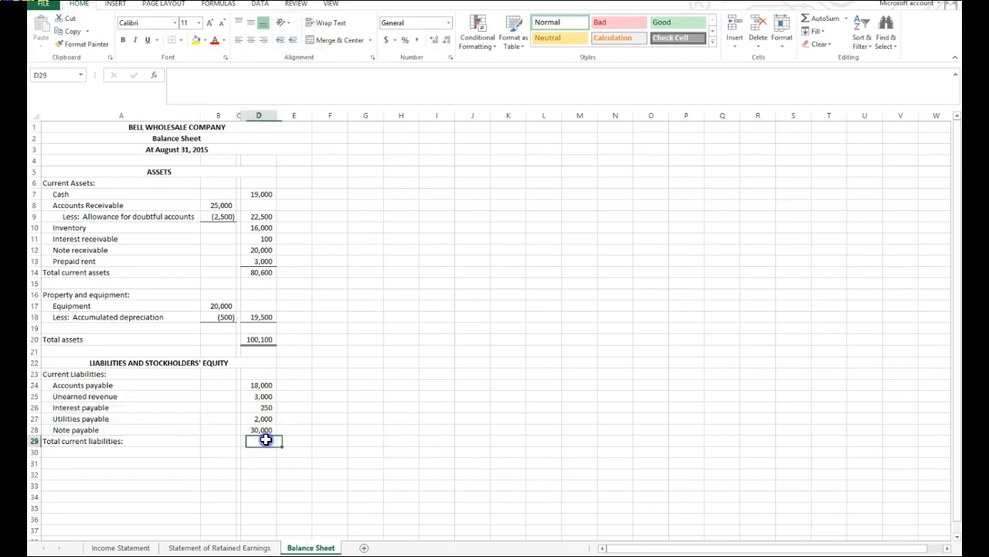
{"action": "left_click", "coordinate": [824, 18]}
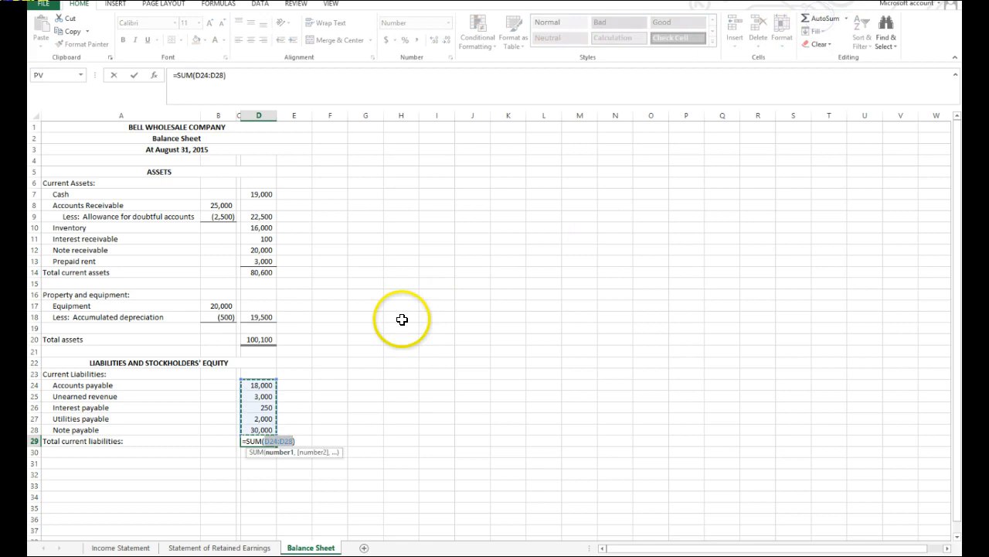
{"action": "key", "text": "Return"}
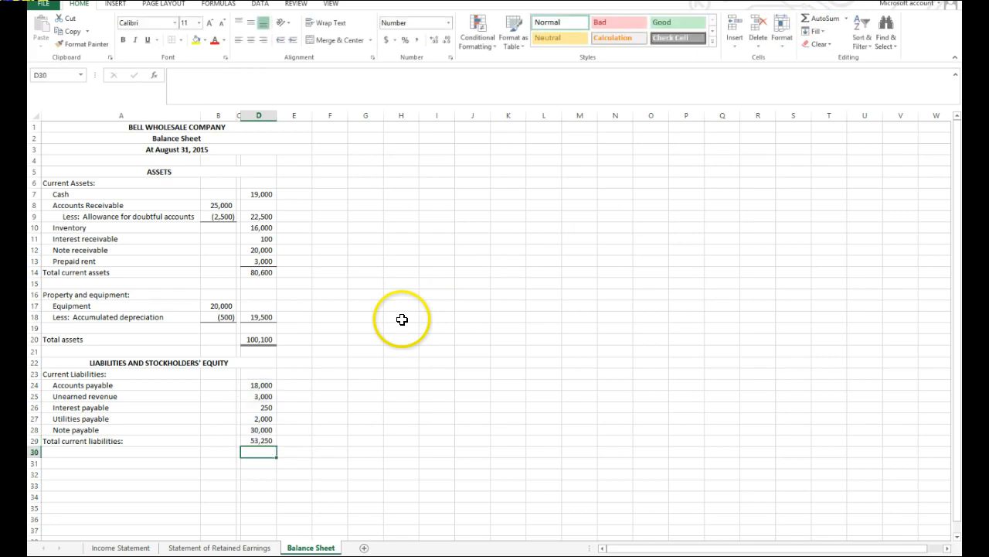
{"action": "left_click", "coordinate": [260, 429]}
{"action": "left_click", "coordinate": [180, 39]}
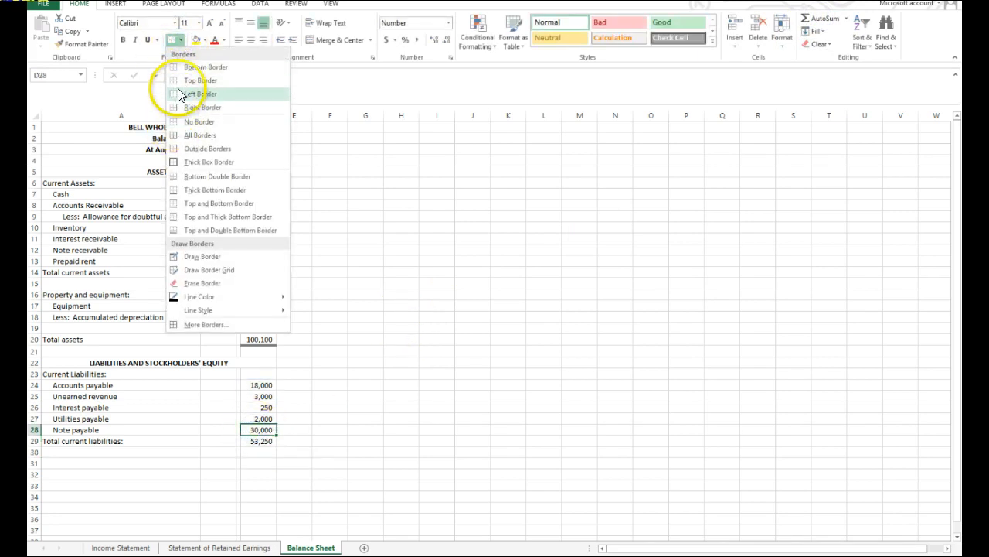
{"action": "left_click", "coordinate": [178, 68]}
{"action": "left_click", "coordinate": [446, 482]}
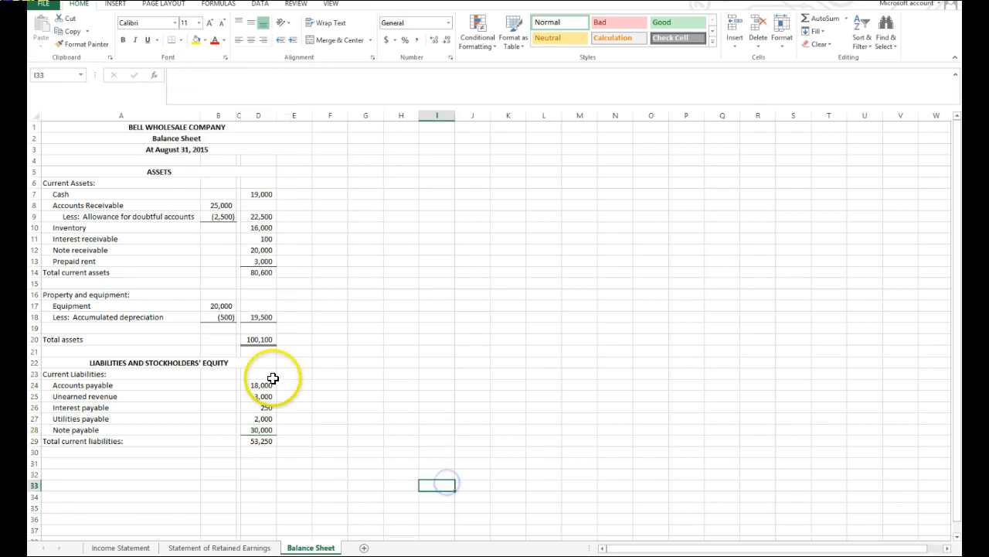
Enter the stockholders' equity section in rows 31–34 with Common stock 45,000, Retained earnings and Total stockholders' equity labels, editing the heading's spelling.
{"action": "left_click", "coordinate": [49, 463]}
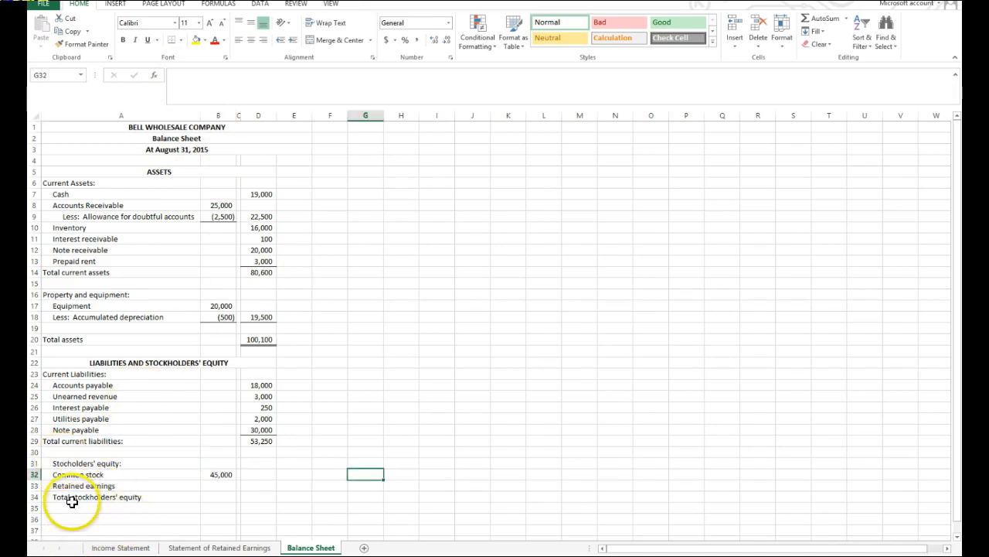
{"action": "left_click", "coordinate": [74, 463]}
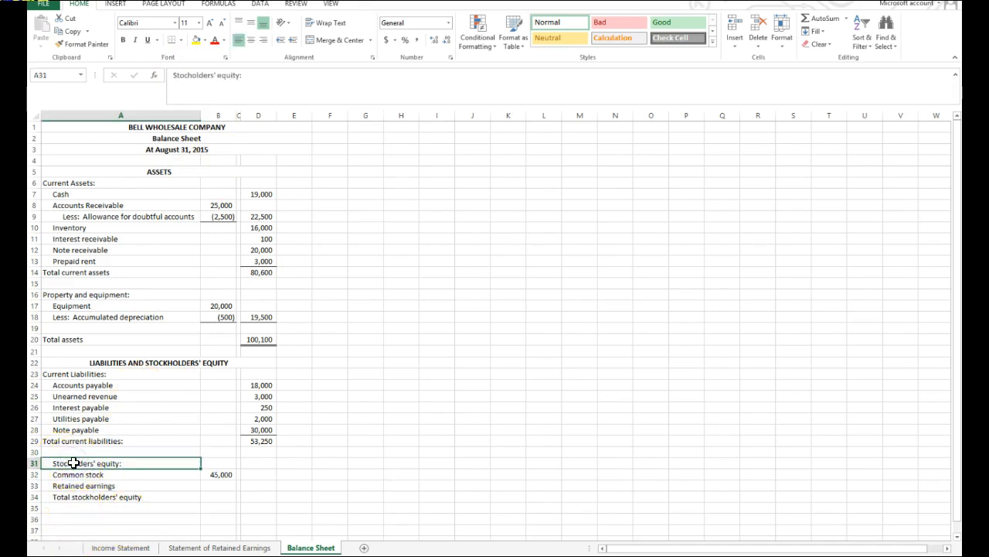
{"action": "left_click", "coordinate": [190, 74]}
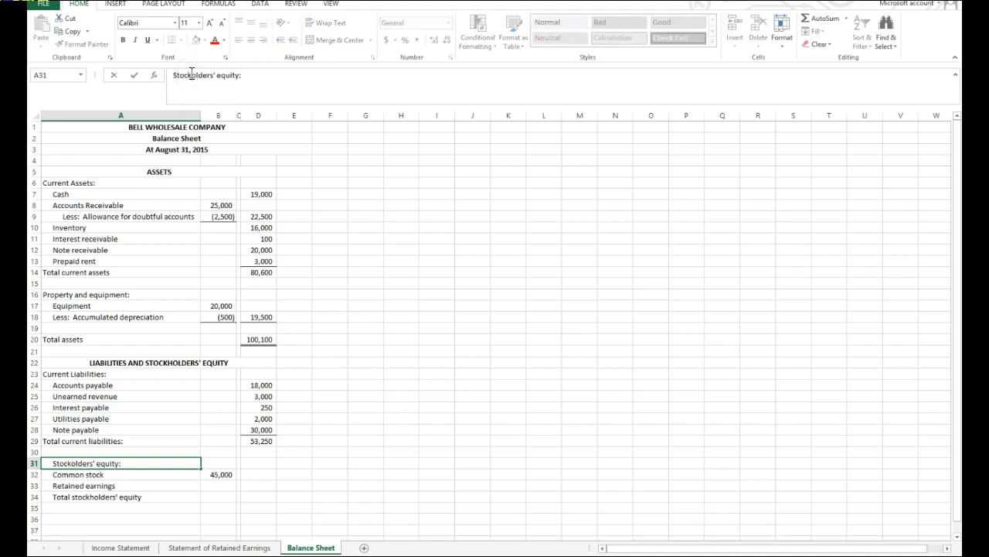
{"action": "left_click", "coordinate": [451, 426]}
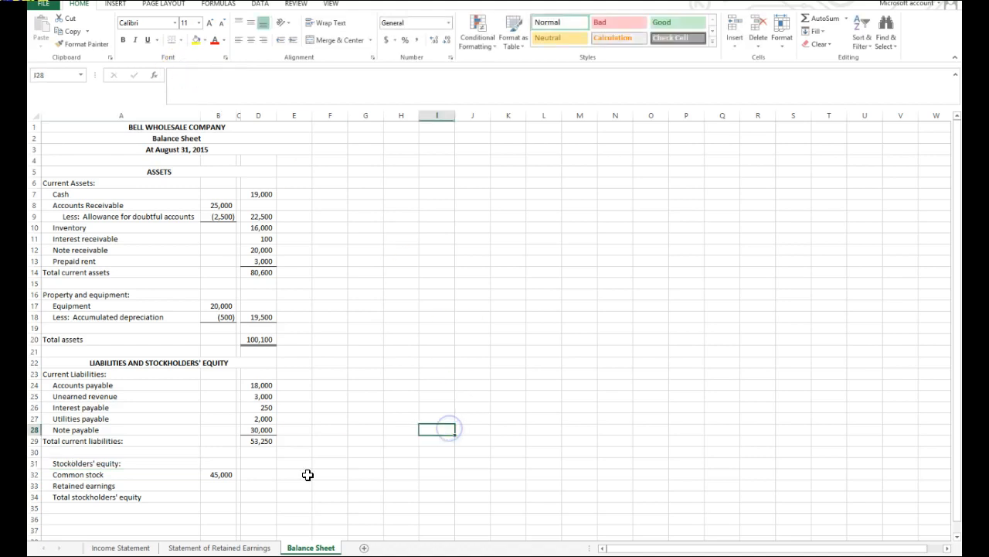
Remove the indent from the equity heading in A31 and the total stockholders' equity label in A34.
{"action": "left_click", "coordinate": [70, 462]}
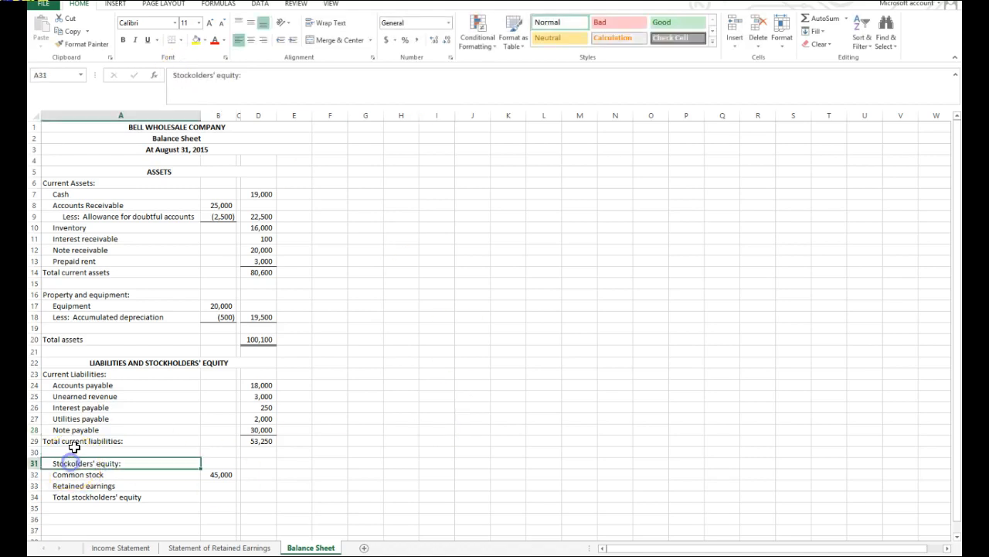
{"action": "left_click", "coordinate": [277, 41]}
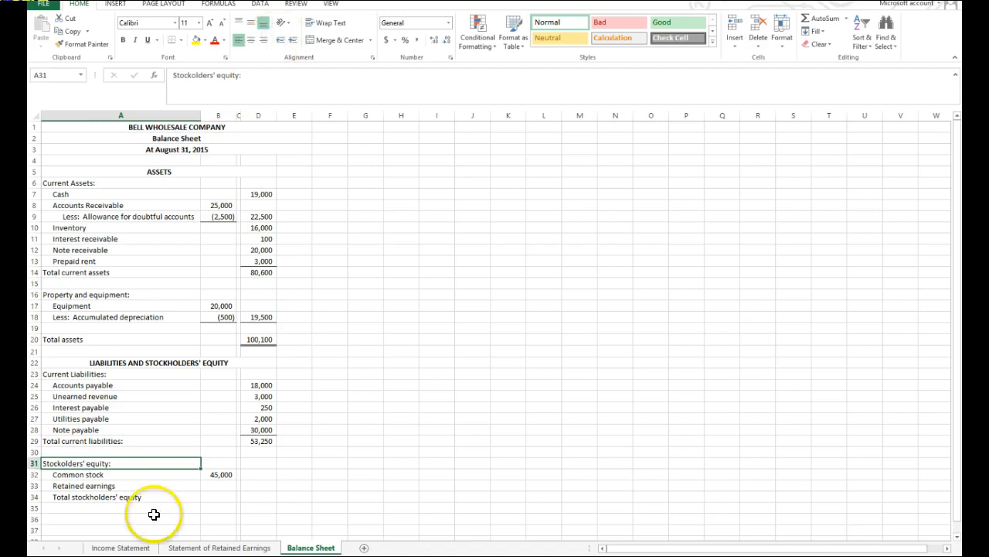
{"action": "left_click", "coordinate": [124, 497]}
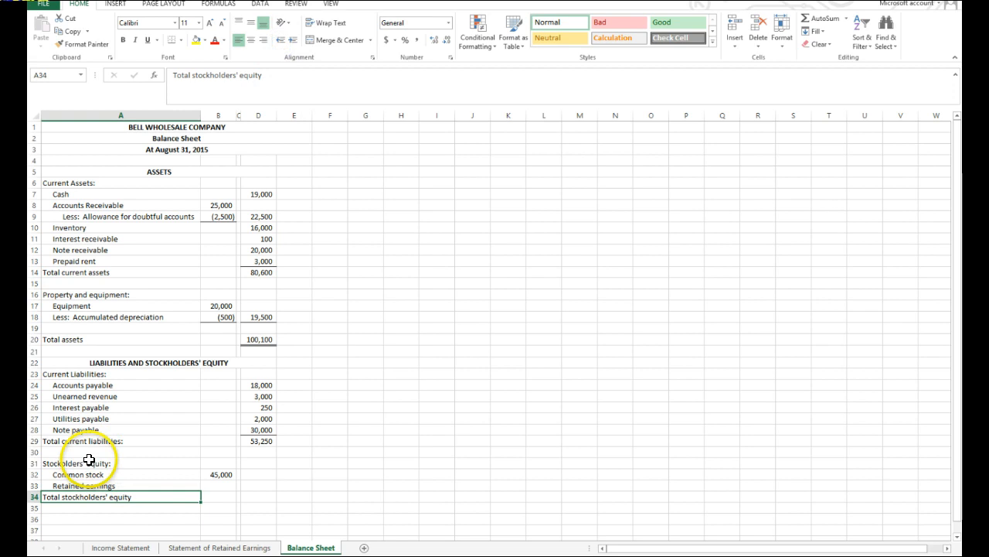
Correct the heading in A31 to read "Stockholders' equity:".
{"action": "left_click", "coordinate": [87, 461]}
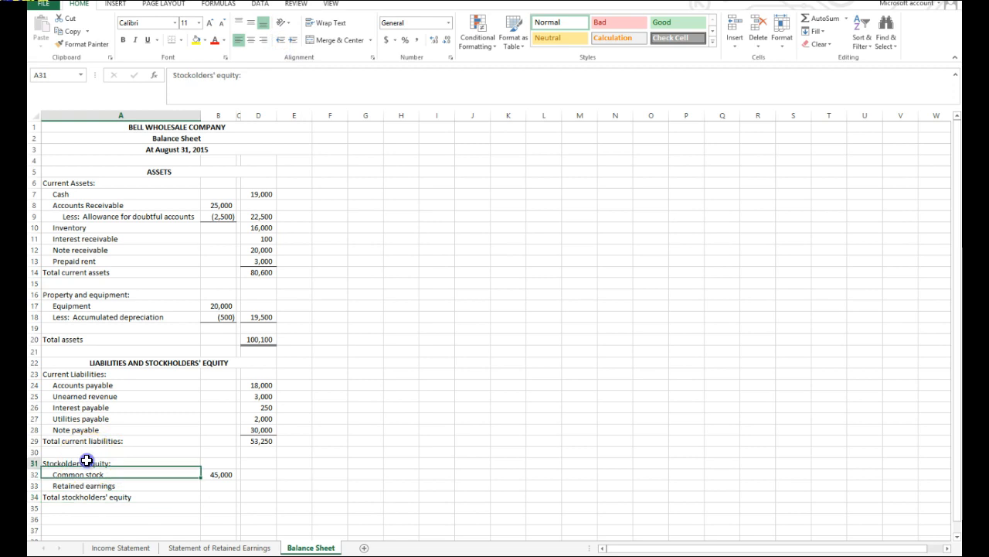
{"action": "left_click", "coordinate": [191, 74]}
{"action": "type", "text": "h"}
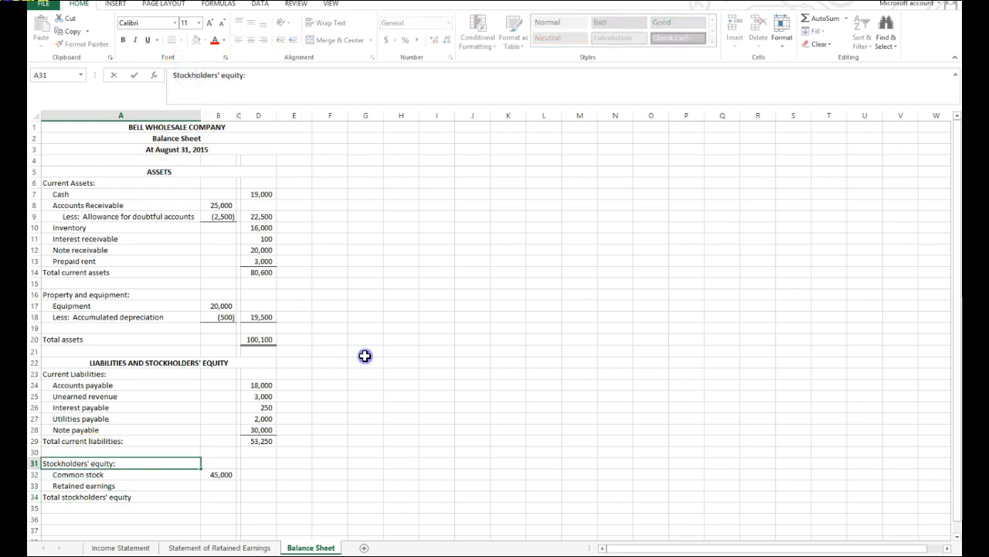
{"action": "left_click", "coordinate": [364, 360]}
Link retained earnings in B33 to the ending balance with the formula ='Statement of Retained Earnings'!B8.
{"action": "left_click", "coordinate": [223, 484]}
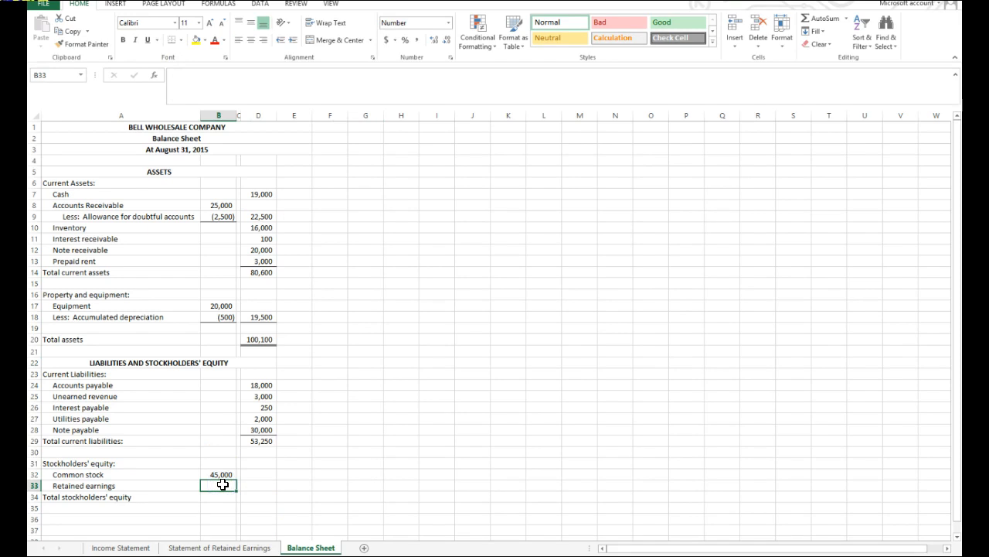
{"action": "type", "text": "="}
{"action": "left_click", "coordinate": [231, 547]}
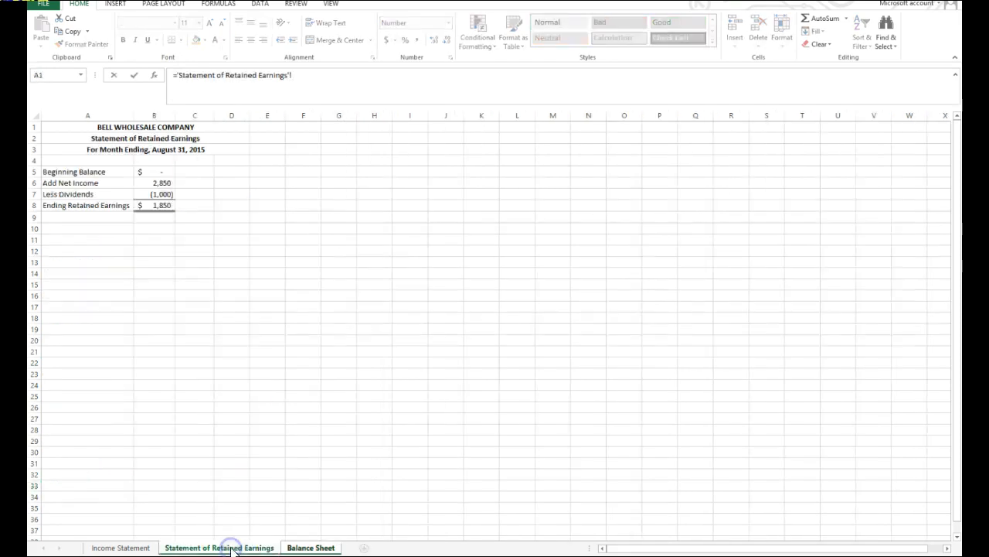
{"action": "left_click", "coordinate": [155, 205]}
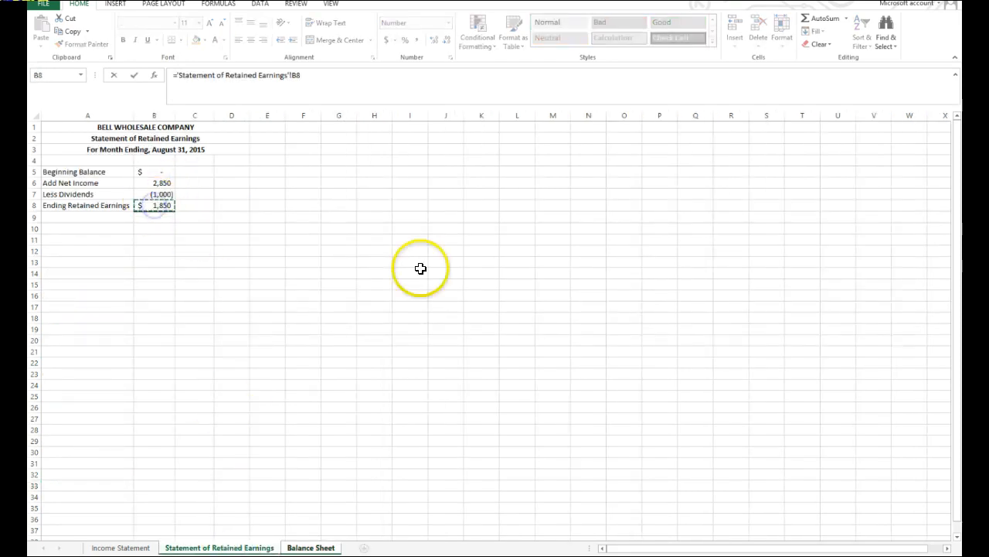
{"action": "key", "text": "Return"}
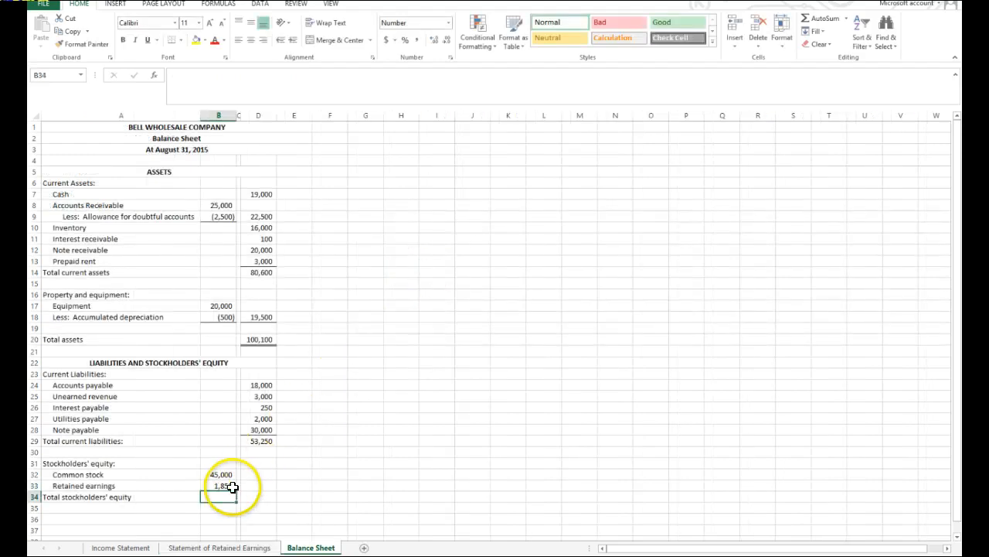
Add a bottom border to retained earnings in B33 and total the stockholders' equity in D34 with =SUM(B32:B33).
{"action": "left_click", "coordinate": [223, 484]}
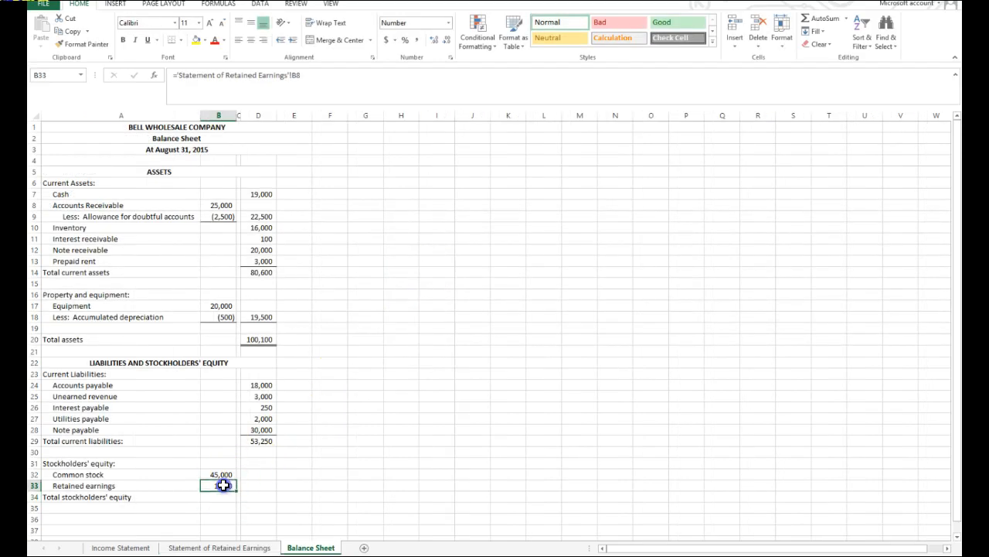
{"action": "left_click", "coordinate": [172, 39]}
{"action": "left_click", "coordinate": [258, 484]}
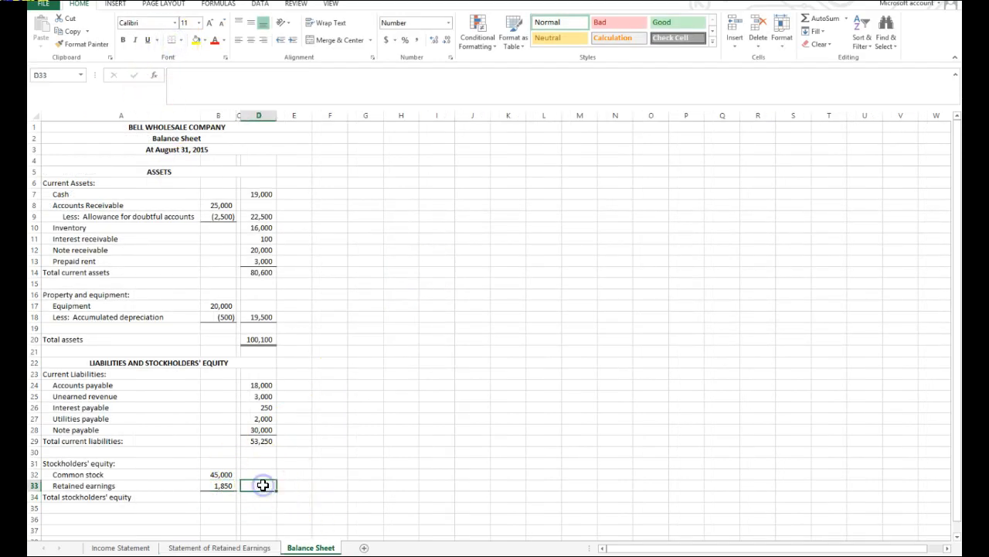
{"action": "left_click", "coordinate": [821, 18]}
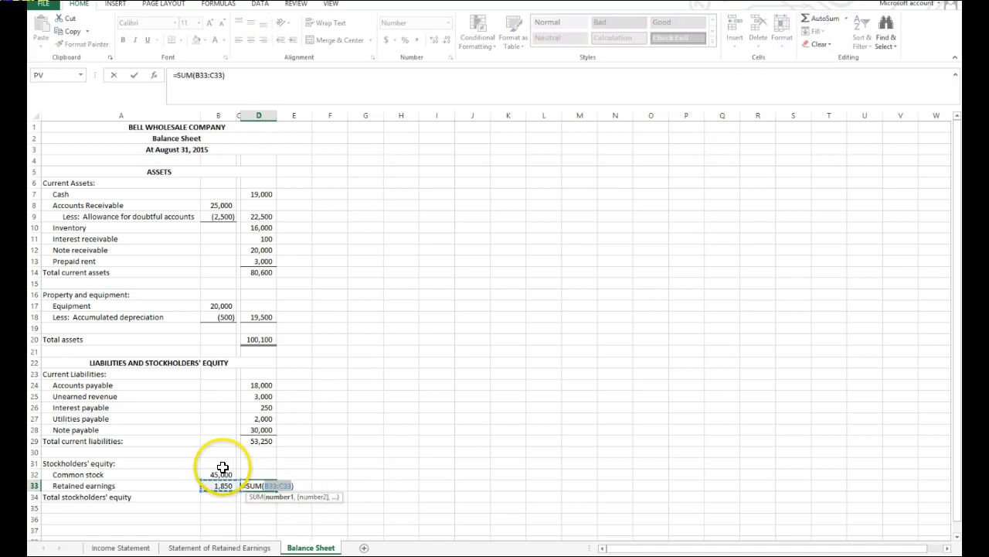
{"action": "left_click_drag", "start_coordinate": [220, 473], "coordinate": [218, 481]}
{"action": "key", "text": "Return"}
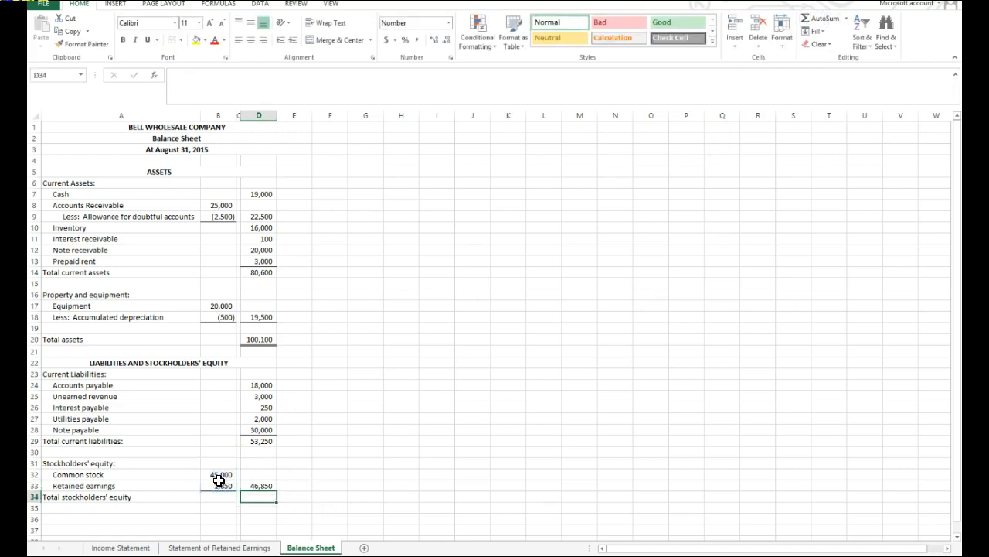
{"action": "left_click", "coordinate": [265, 484]}
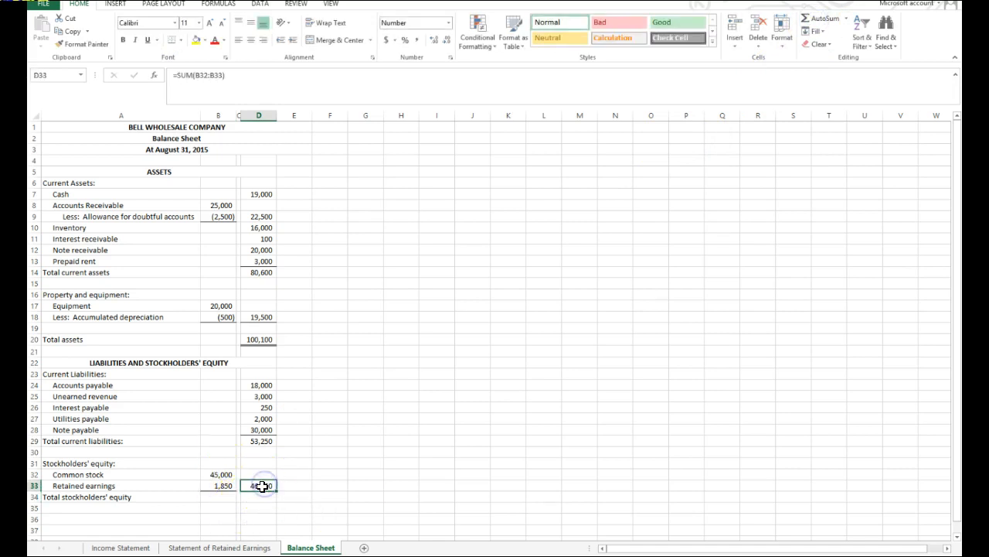
{"action": "left_click_drag", "start_coordinate": [260, 501], "coordinate": [259, 499]}
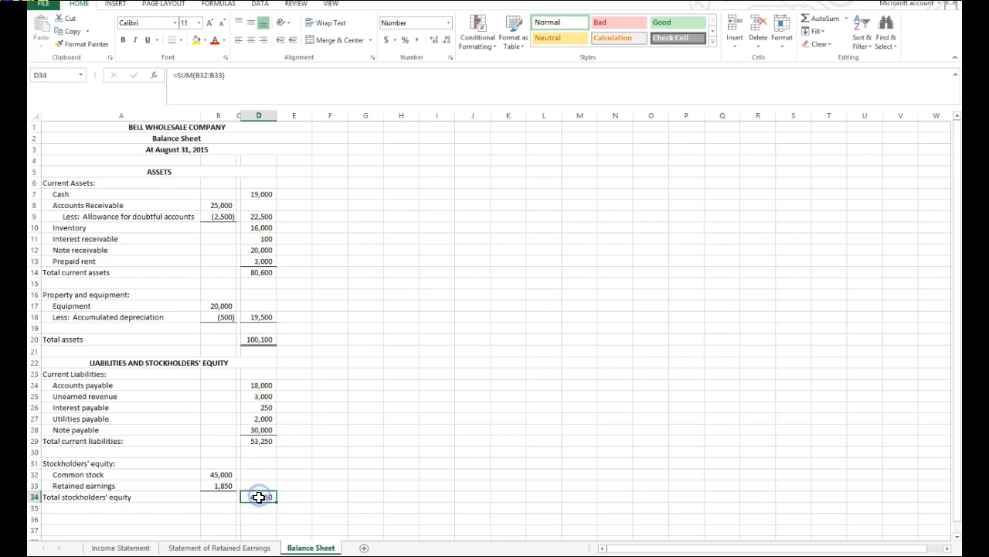
Enter the label "Total liabilities and stockholders' equity" in A36.
{"action": "left_click", "coordinate": [85, 518]}
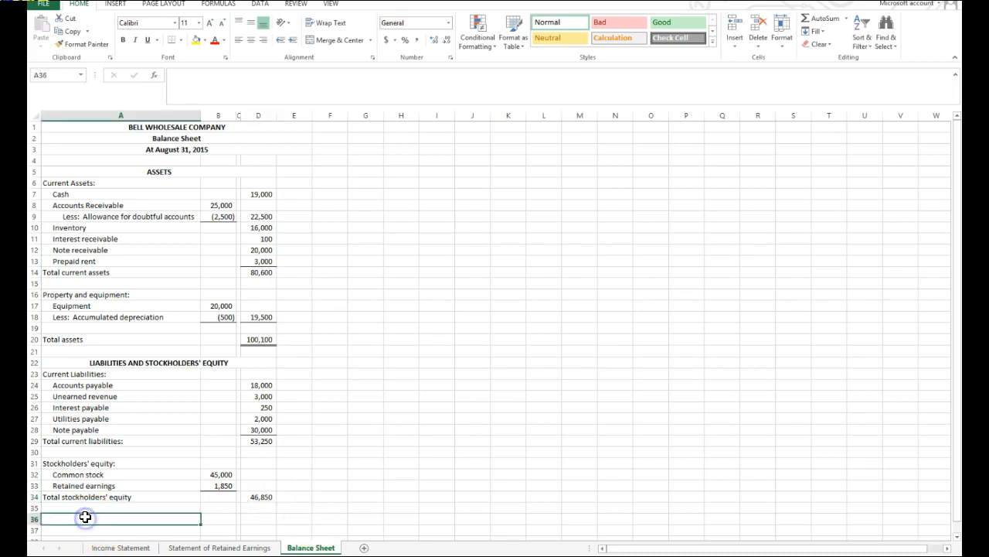
{"action": "type", "text": "tot"}
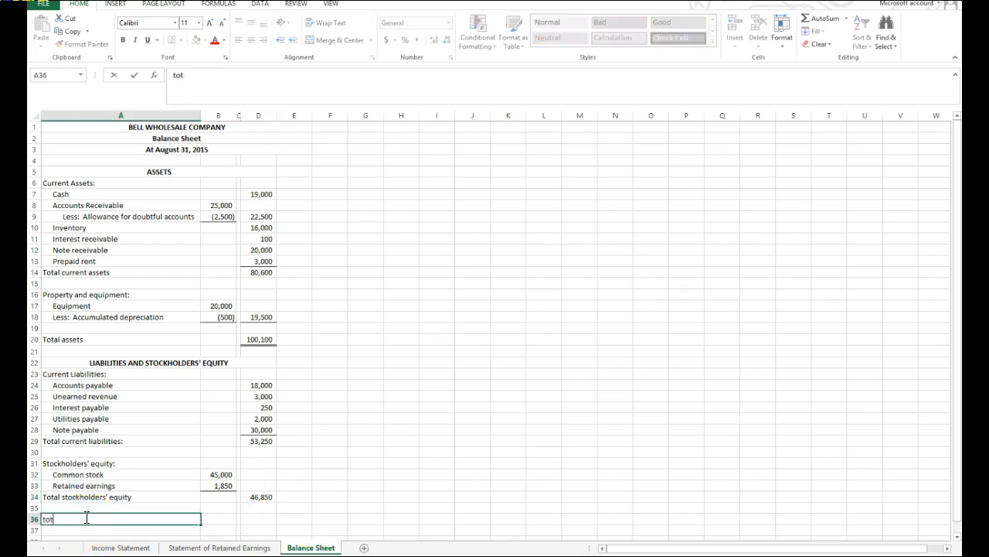
{"action": "type", "text": "al liaibilities and stockholders"}
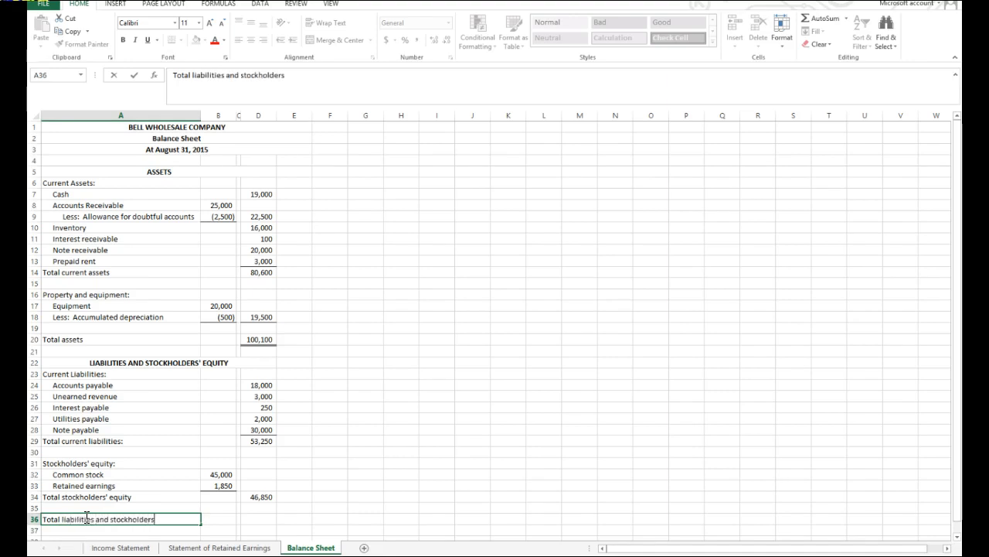
{"action": "key", "text": "Return"}
{"action": "type", "text": "'"}
{"action": "left_click", "coordinate": [85, 517]}
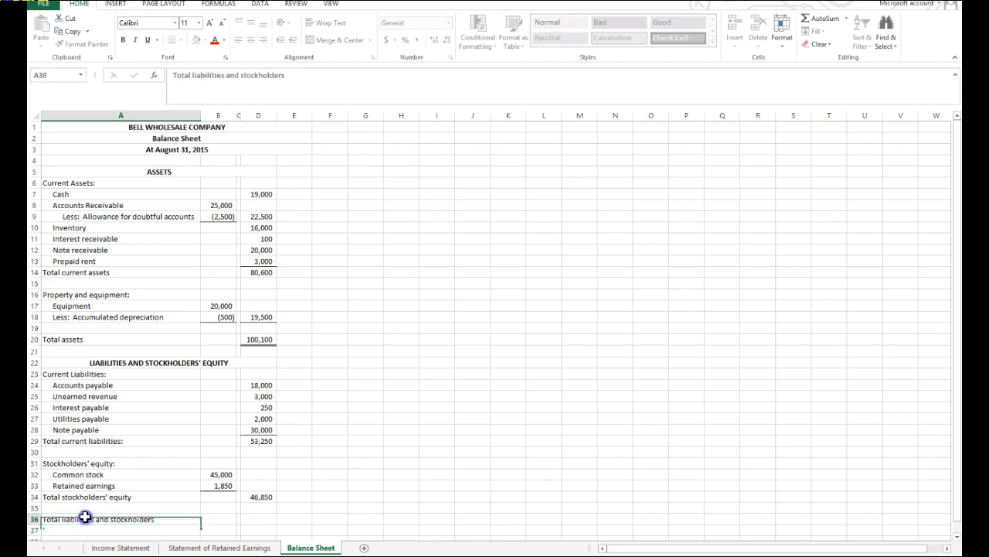
{"action": "left_click", "coordinate": [288, 74]}
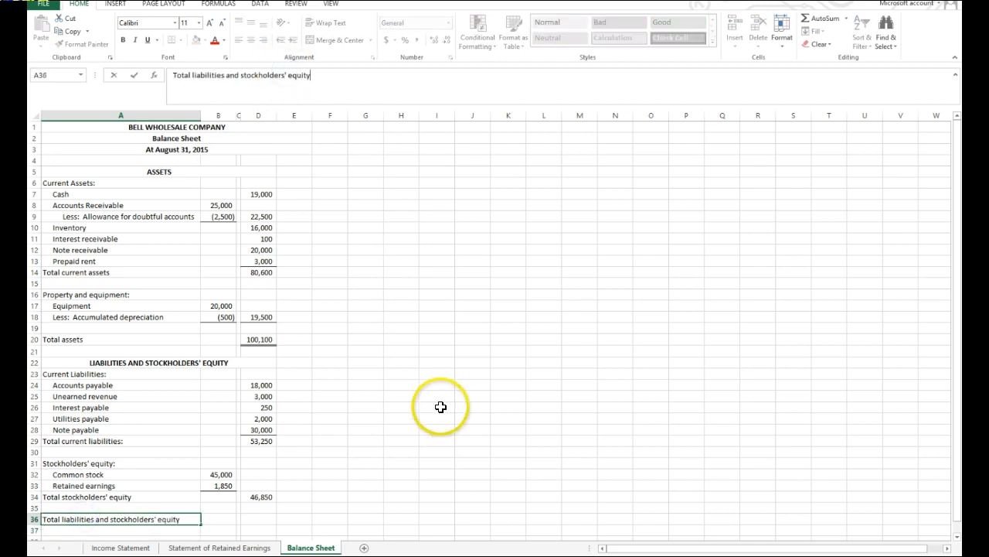
{"action": "left_click", "coordinate": [402, 423]}
Add total current liabilities and total stockholders' equity in D36 with the formula =D29+D34.
{"action": "left_click", "coordinate": [249, 516]}
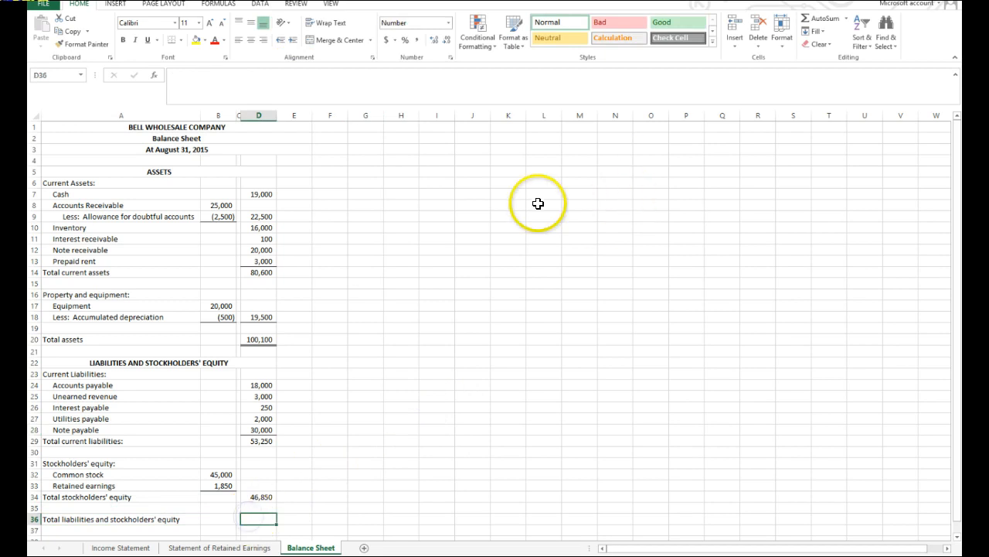
{"action": "type", "text": "="}
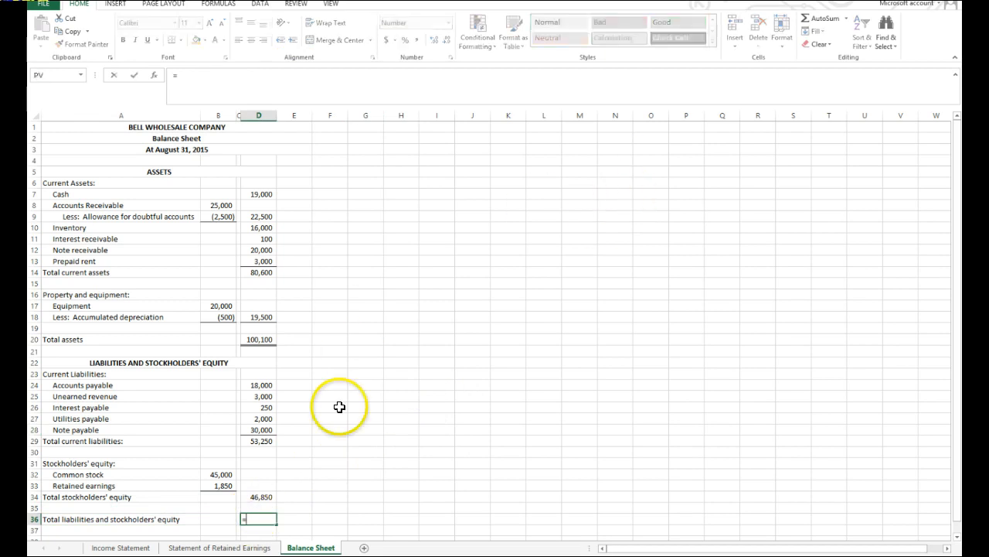
{"action": "left_click", "coordinate": [258, 441]}
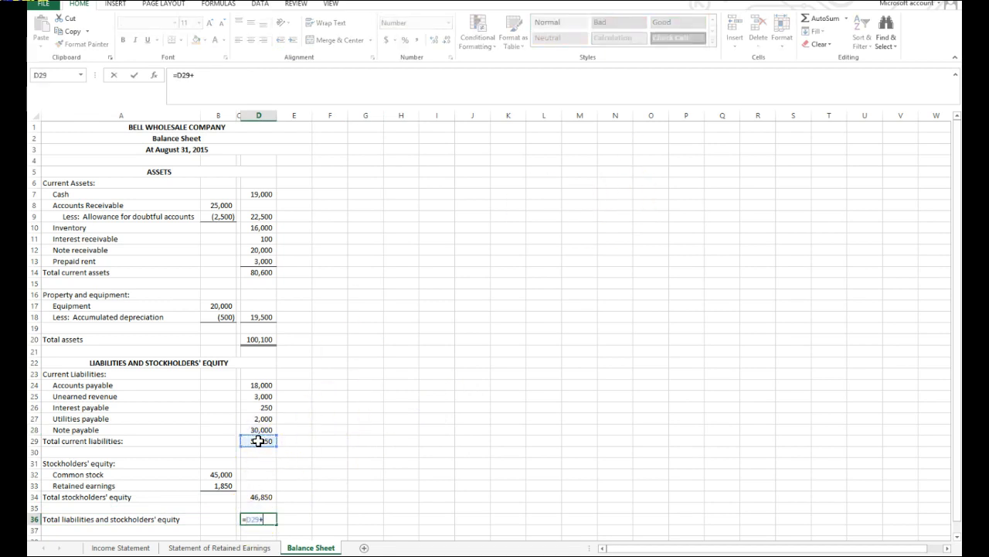
{"action": "type", "text": "+"}
{"action": "left_click", "coordinate": [249, 496]}
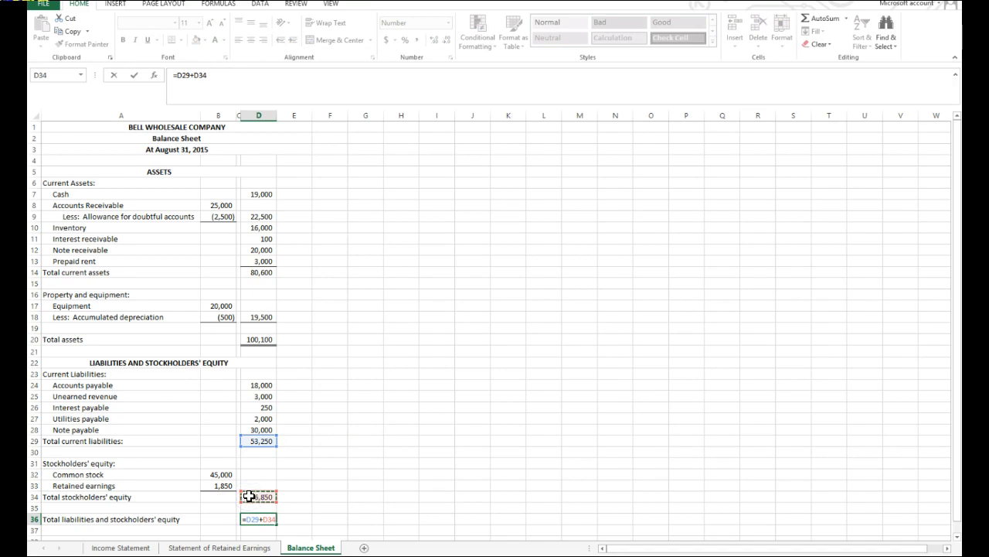
{"action": "key", "text": "Return"}
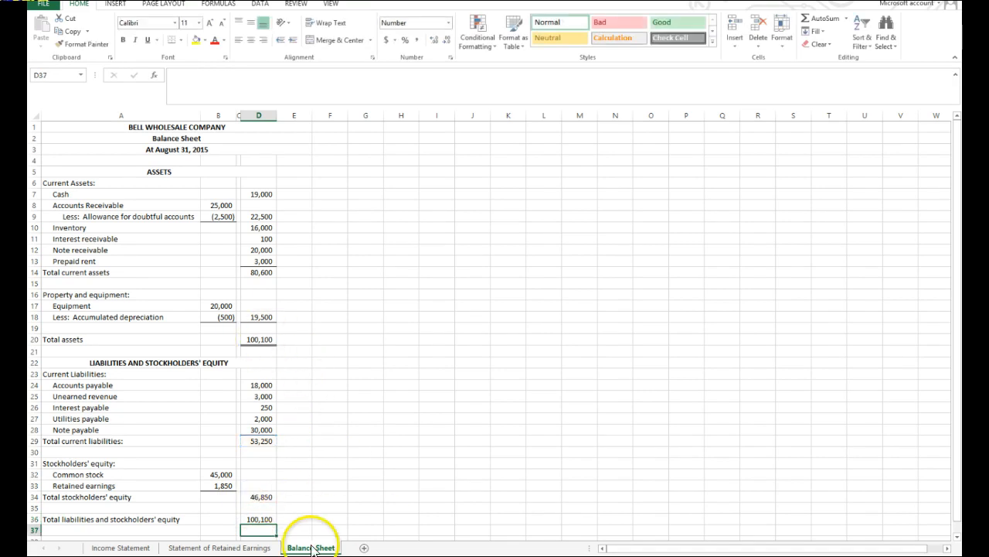
Apply a bottom border to total stockholders' equity in D34 and a bottom double border to the grand total in D36.
{"action": "left_click", "coordinate": [259, 496]}
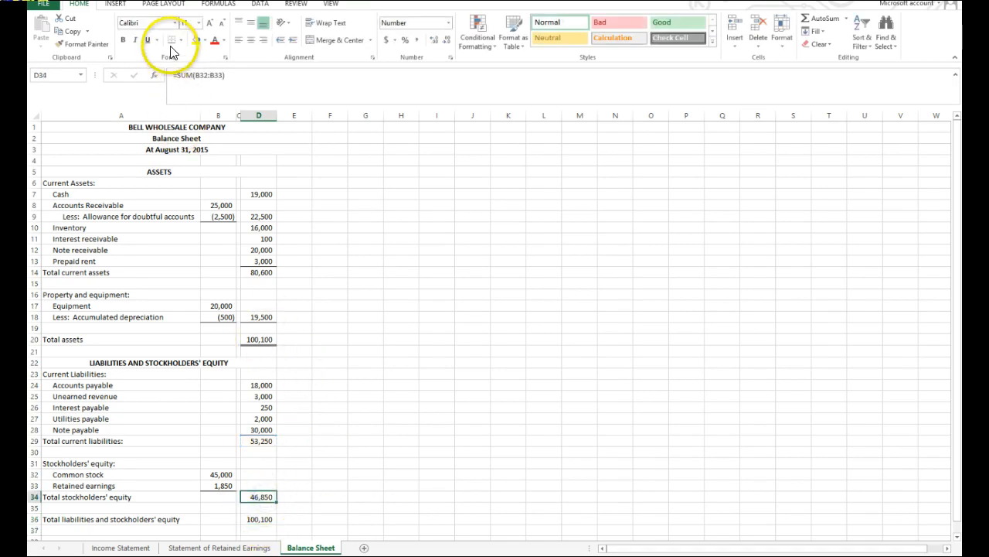
{"action": "left_click", "coordinate": [317, 504]}
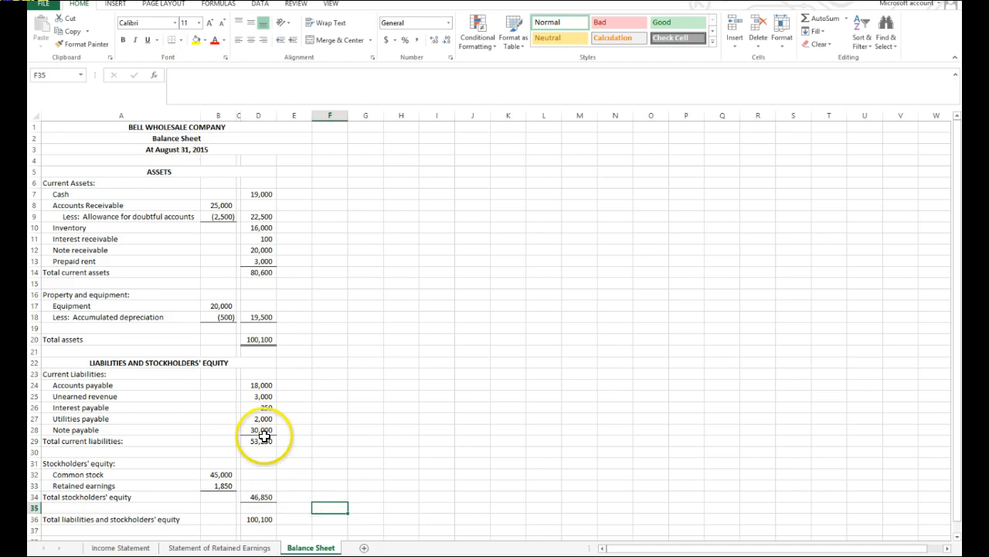
{"action": "left_click", "coordinate": [262, 519]}
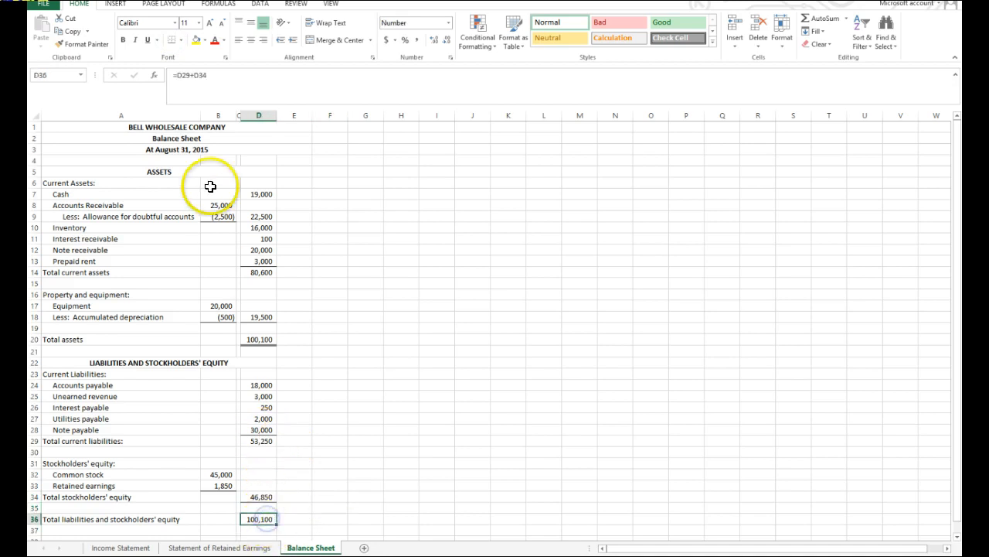
{"action": "left_click", "coordinate": [180, 39]}
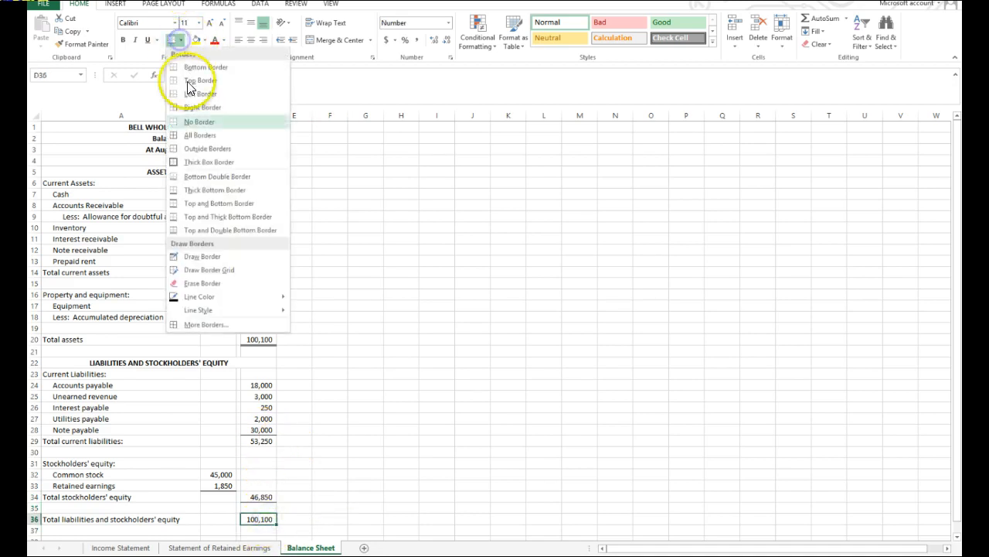
{"action": "left_click", "coordinate": [186, 176]}
{"action": "left_click", "coordinate": [415, 481]}
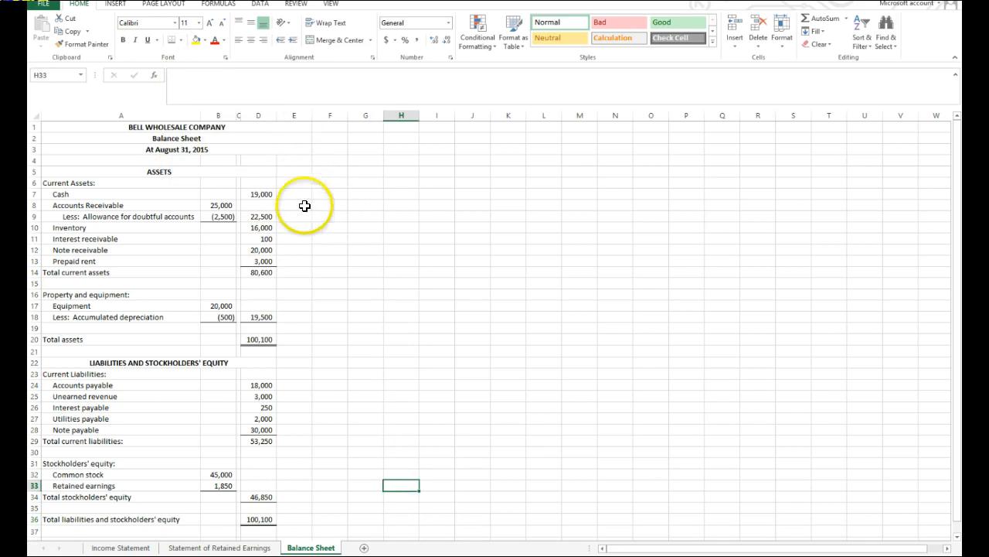
Format D7, B8, D20, D24, B32 and D36 together with the dollar accounting format and no decimal places.
{"action": "left_click", "coordinate": [268, 193]}
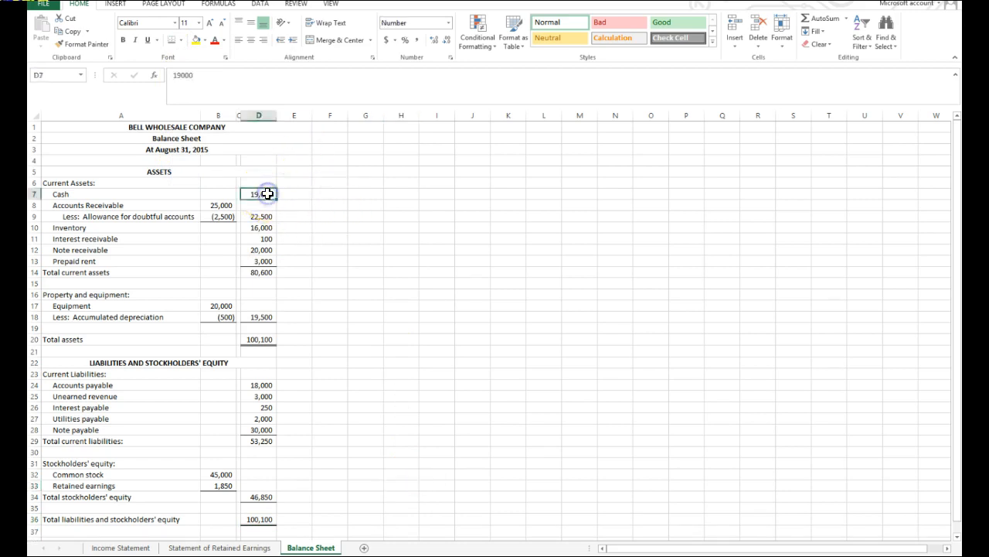
{"action": "left_click", "coordinate": [223, 205], "text": "ctrl"}
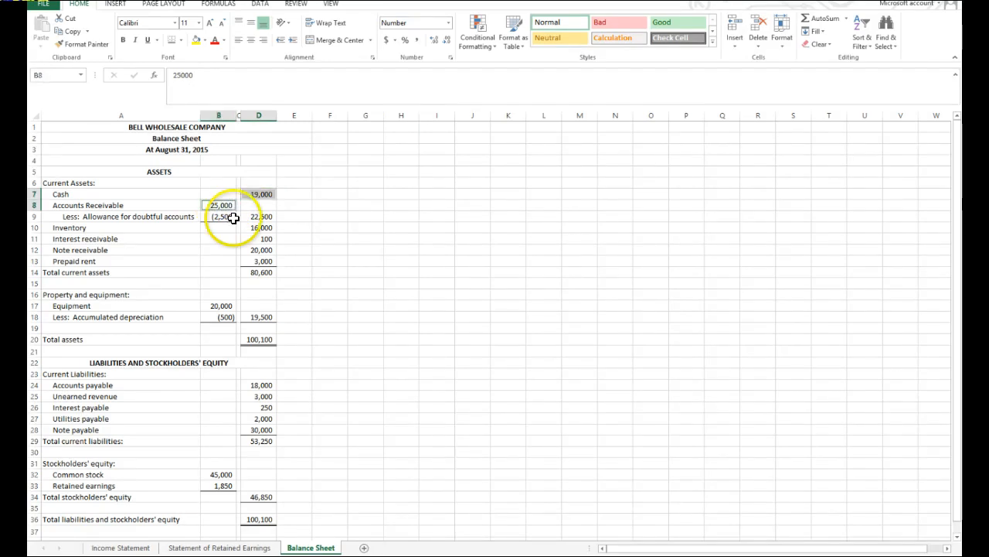
{"action": "left_click", "coordinate": [268, 339], "text": "ctrl"}
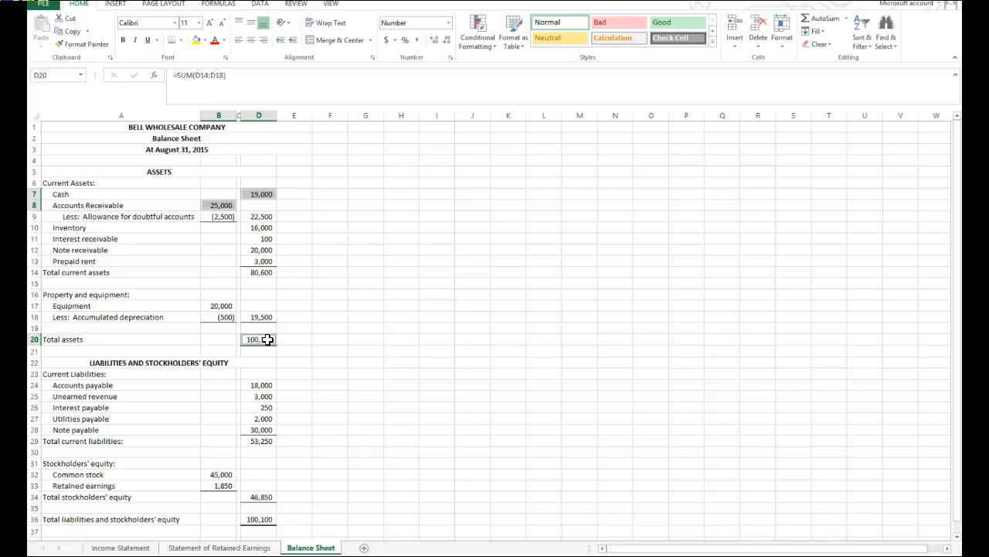
{"action": "left_click", "coordinate": [266, 384], "text": "ctrl"}
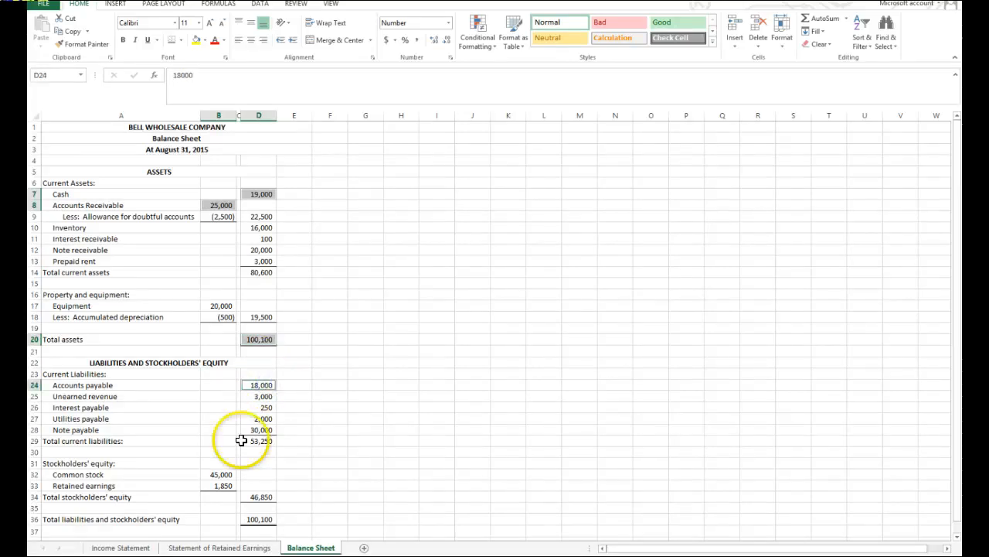
{"action": "left_click", "coordinate": [216, 474], "text": "ctrl"}
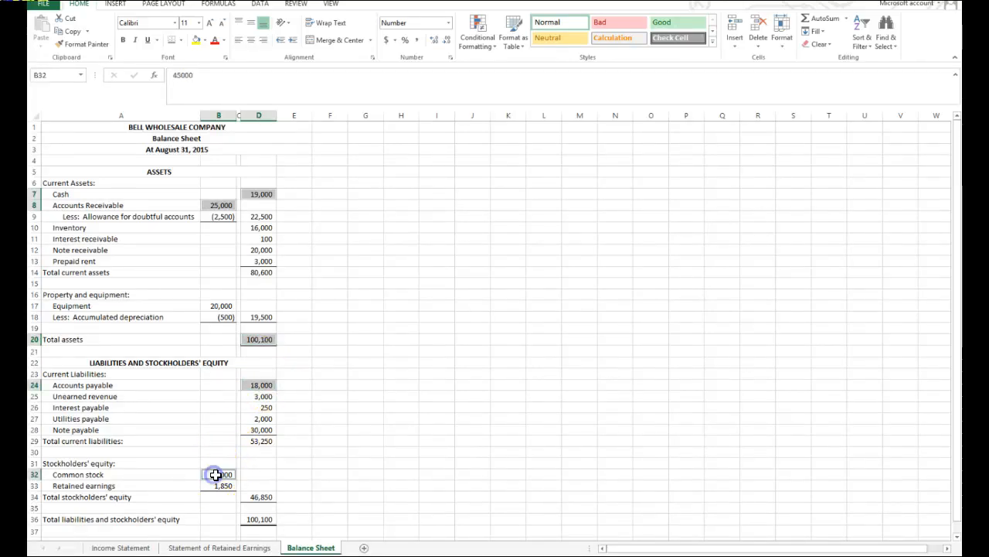
{"action": "left_click", "coordinate": [266, 517], "text": "ctrl"}
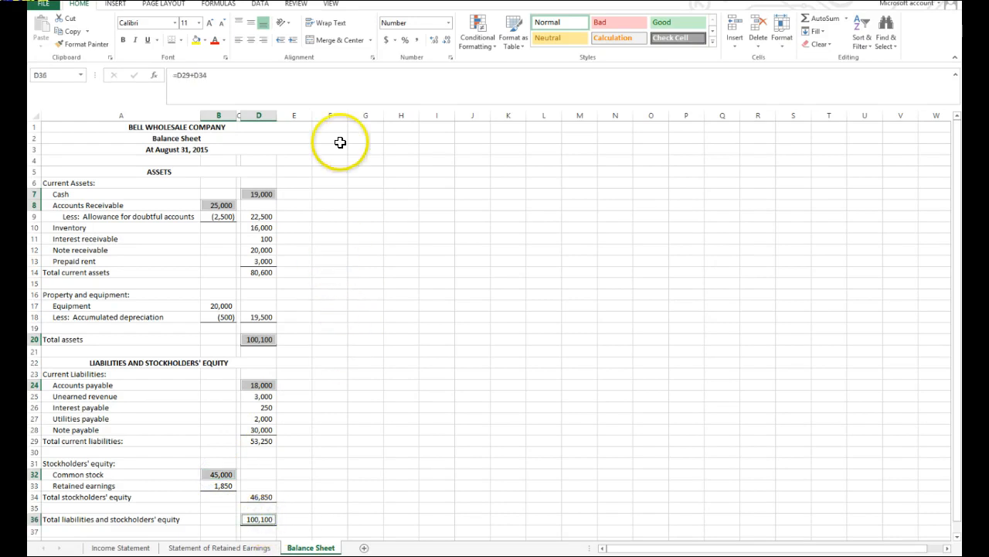
{"action": "left_click", "coordinate": [386, 40]}
{"action": "left_click", "coordinate": [446, 40]}
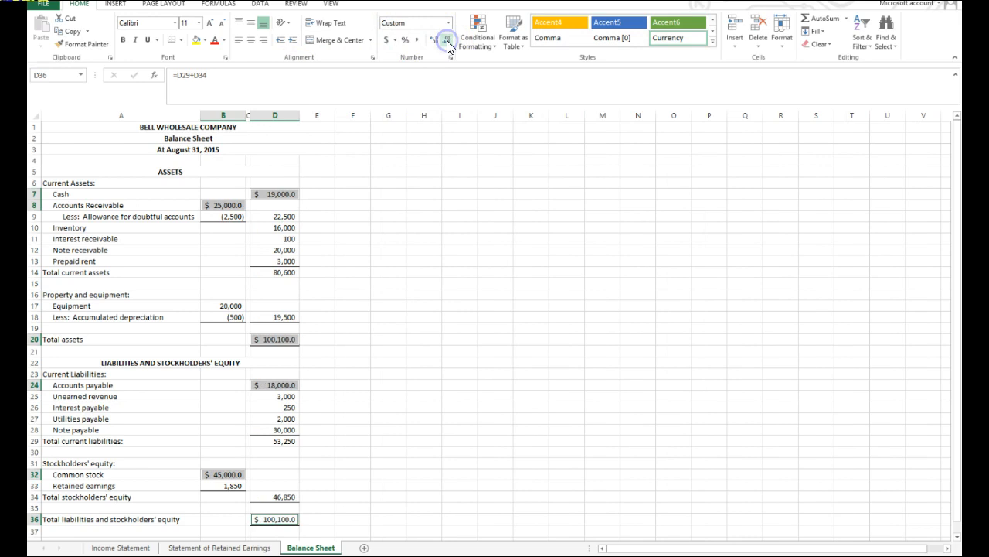
{"action": "left_click", "coordinate": [446, 39]}
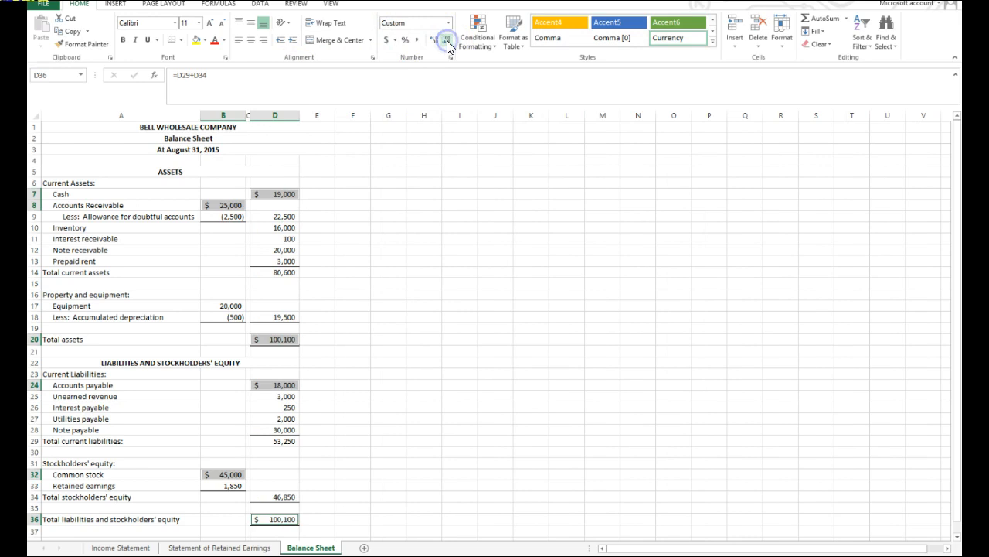
{"action": "left_click", "coordinate": [459, 384]}
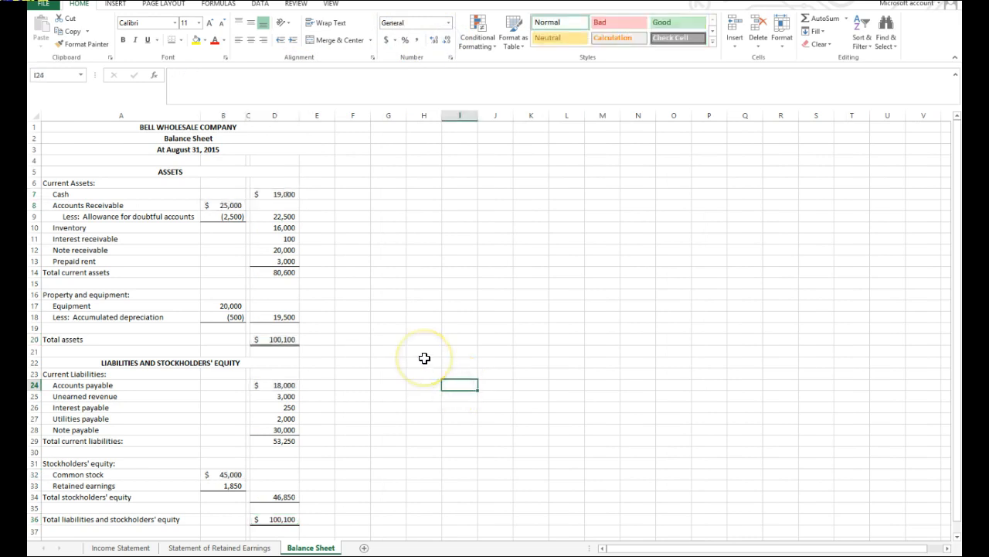
Run a spelling check on the balance sheet, continuing from the beginning of the sheet.
{"action": "left_click", "coordinate": [290, 4]}
{"action": "left_click", "coordinate": [42, 30]}
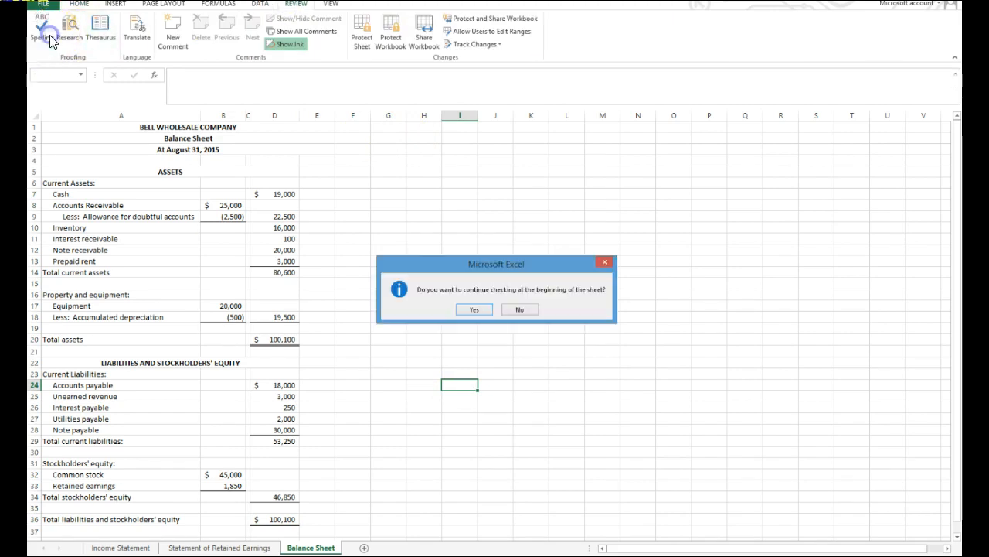
{"action": "left_click", "coordinate": [480, 309]}
{"action": "left_click", "coordinate": [480, 309]}
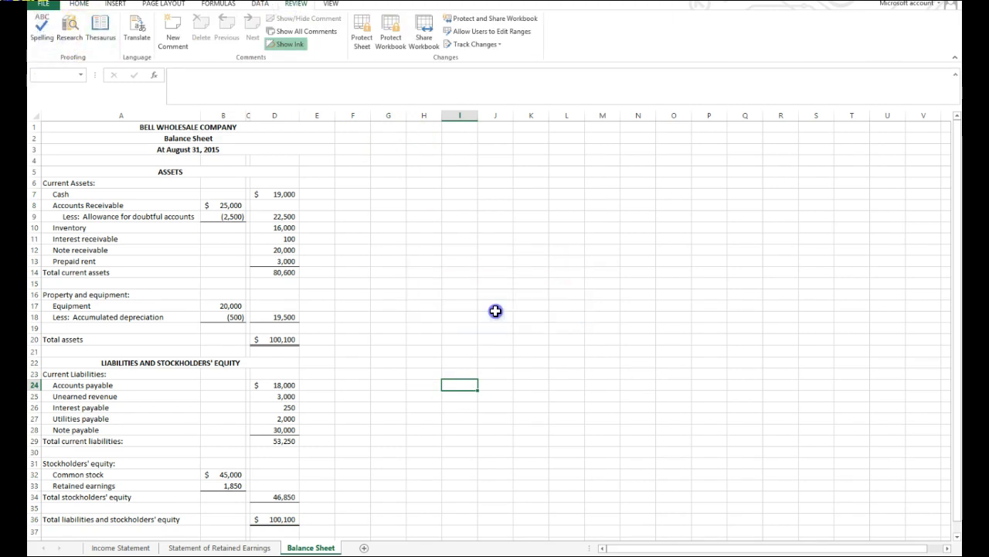
{"action": "left_click", "coordinate": [483, 444]}
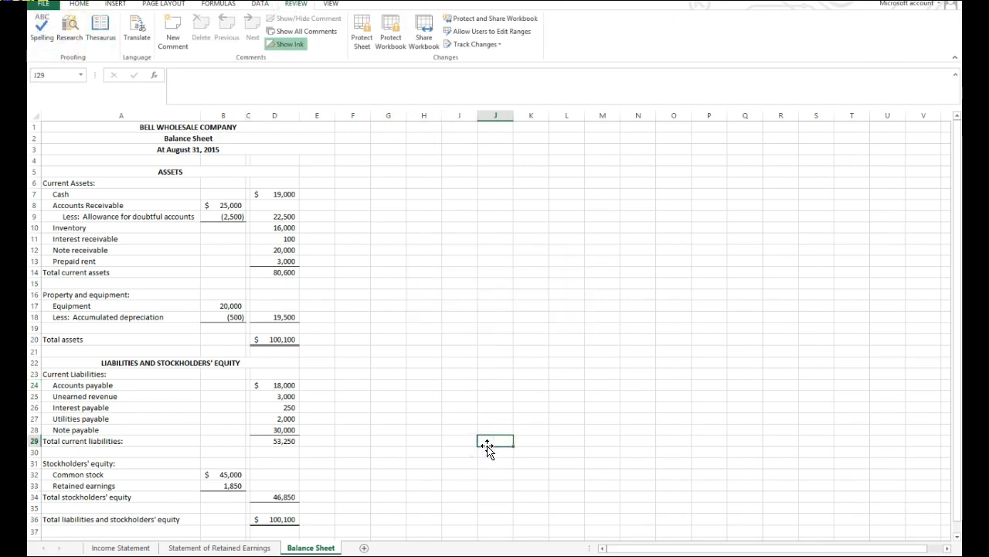